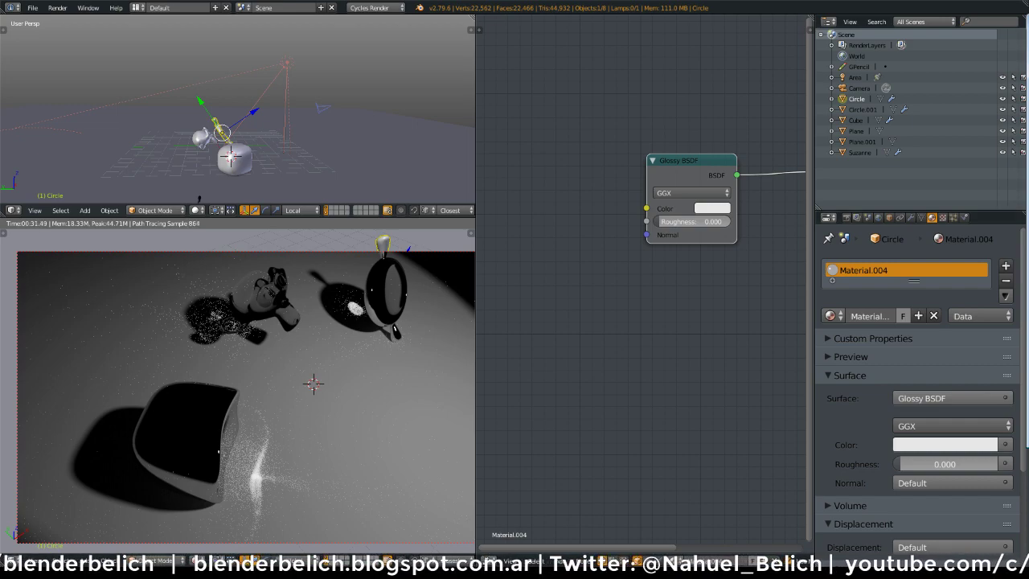
Sketch a rounded figure with a small head on a rectangular base using Grease Pencil in the empty area above the scene
middle_drag(284, 110, 340, 166)
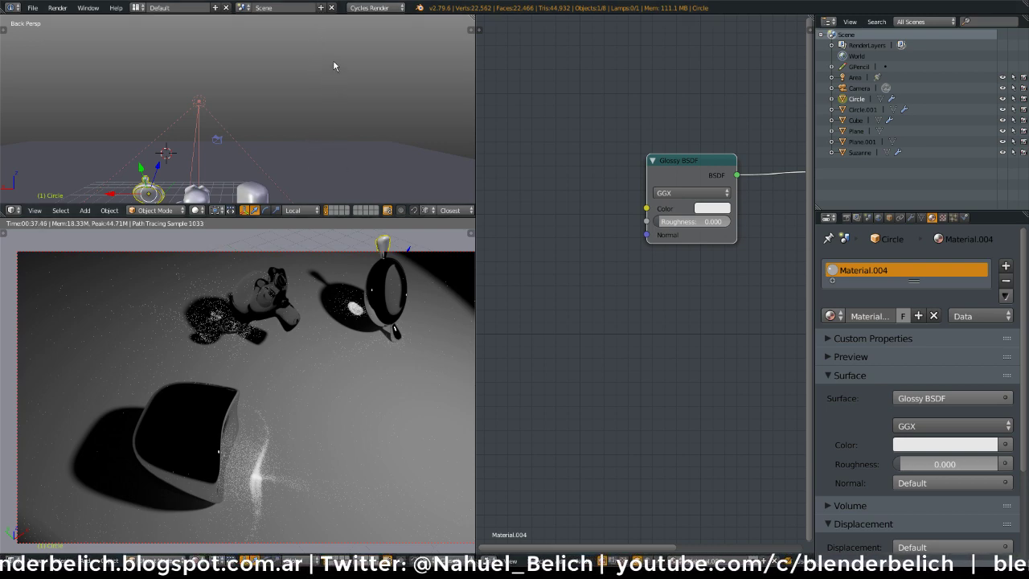
mouse_move(344, 46)
mouse_down()
mouse_move(335, 102)
mouse_move(366, 102)
mouse_move(359, 48)
mouse_move(368, 101)
mouse_up()
mouse_move(358, 64)
mouse_down()
mouse_move(353, 75)
mouse_move(358, 61)
mouse_up()
mouse_move(344, 47)
mouse_down()
mouse_move(370, 103)
mouse_move(332, 117)
mouse_move(331, 105)
mouse_up()
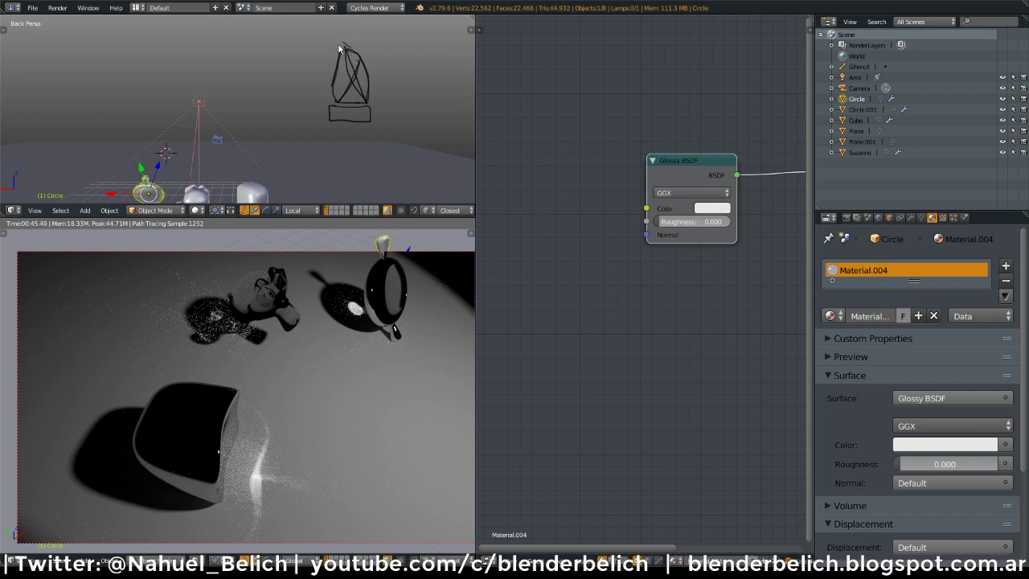
mouse_move(340, 49)
mouse_down()
mouse_move(356, 50)
mouse_move(349, 33)
mouse_up()
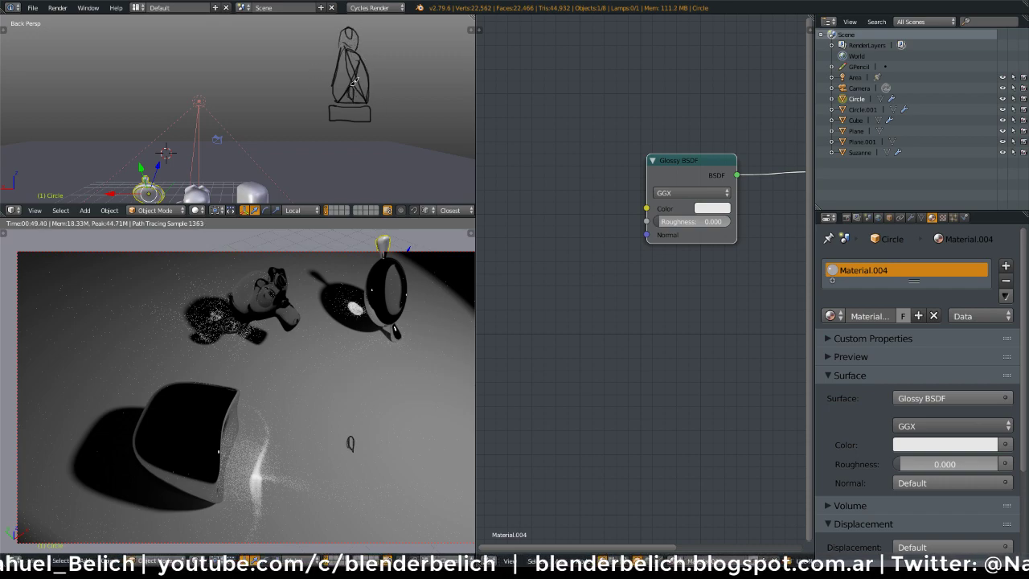
Draw short Grease Pencil strokes radiating outward from both sides of the sketched figure to represent light rays
mouse_move(372, 61)
mouse_down()
mouse_move(387, 49)
mouse_move(420, 74)
mouse_up()
drag(336, 60, 326, 47)
drag(326, 69, 319, 68)
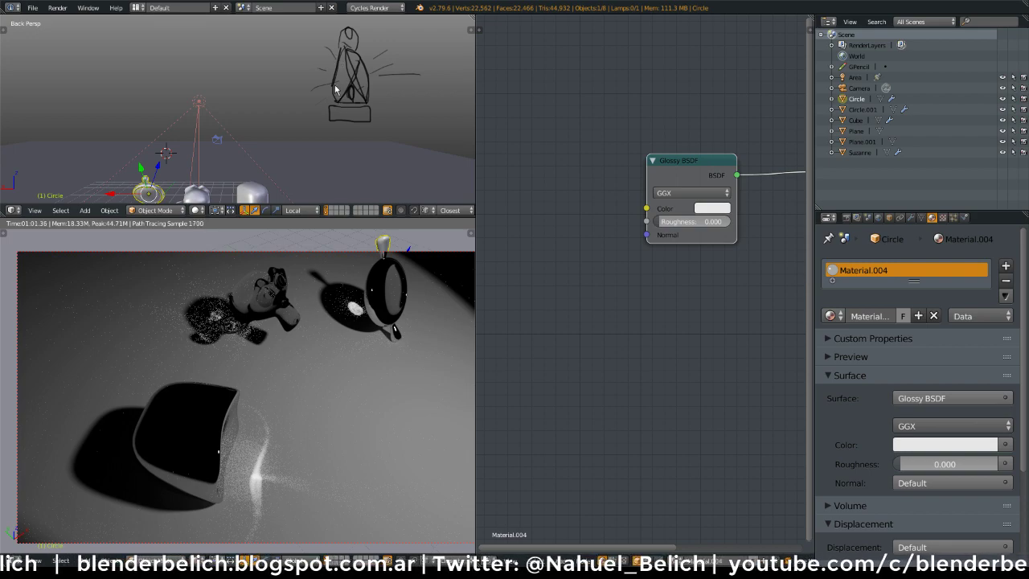
mouse_move(342, 84)
mouse_down()
mouse_move(351, 48)
mouse_move(342, 98)
mouse_up()
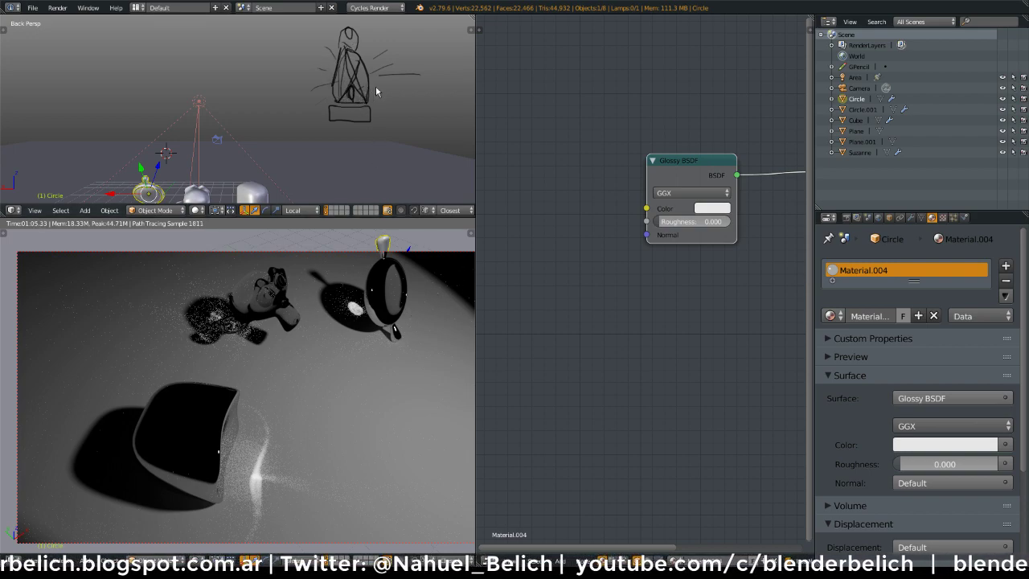
Switch to stroke editing and delete all points of the Grease Pencil sketch
key(d+Tab)
key(a)
key(x)
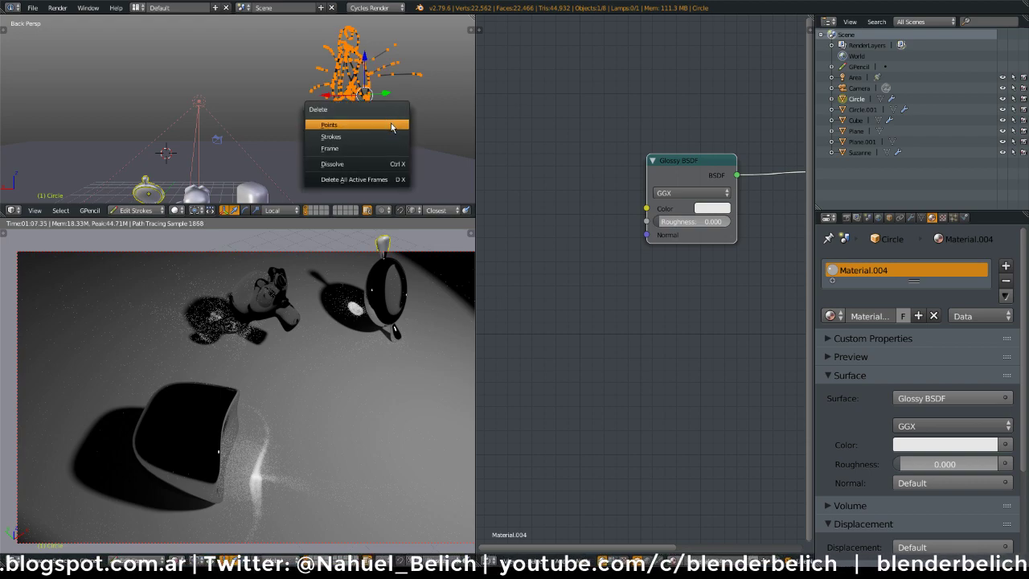
click(388, 124)
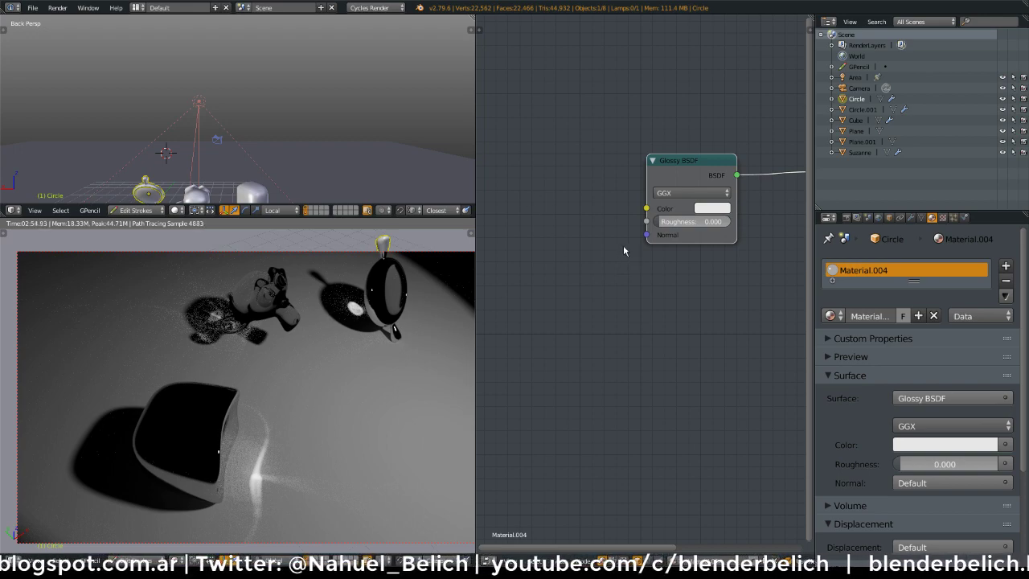
Bring up the render settings at Light Paths and widen and enlarge the properties editor so the caustics options are readable
click(846, 217)
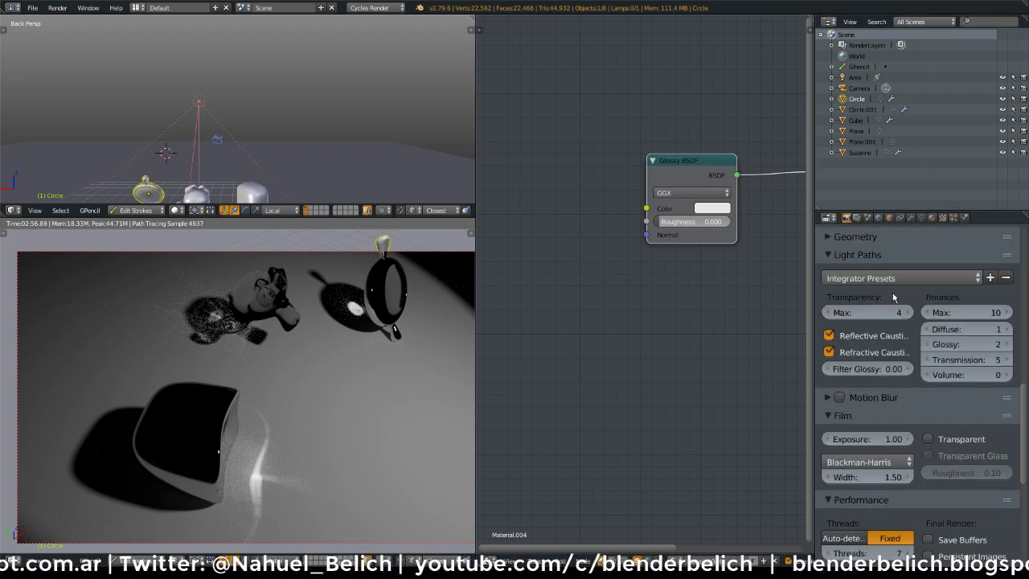
scroll(957, 363, up, 5)
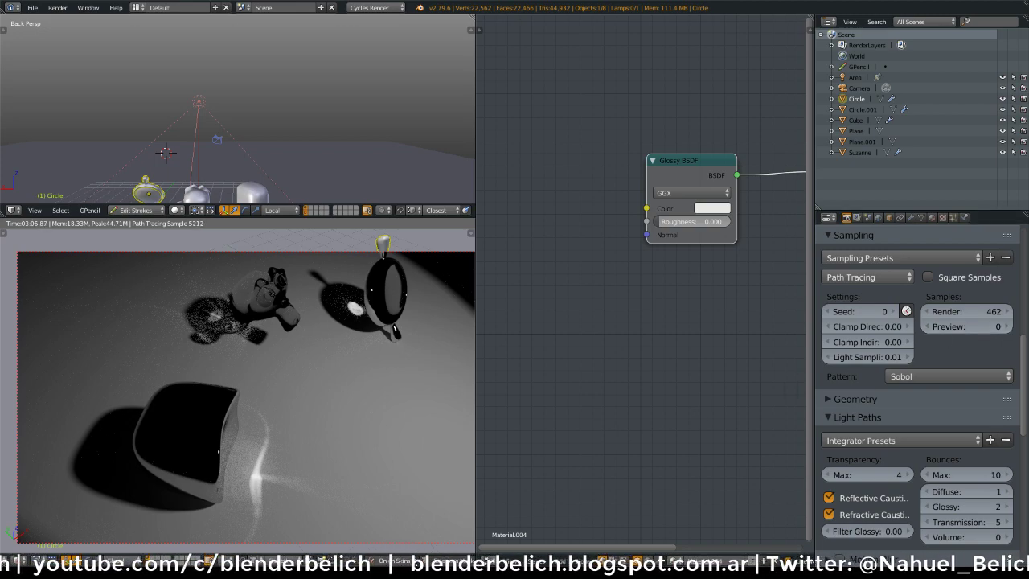
click(369, 560)
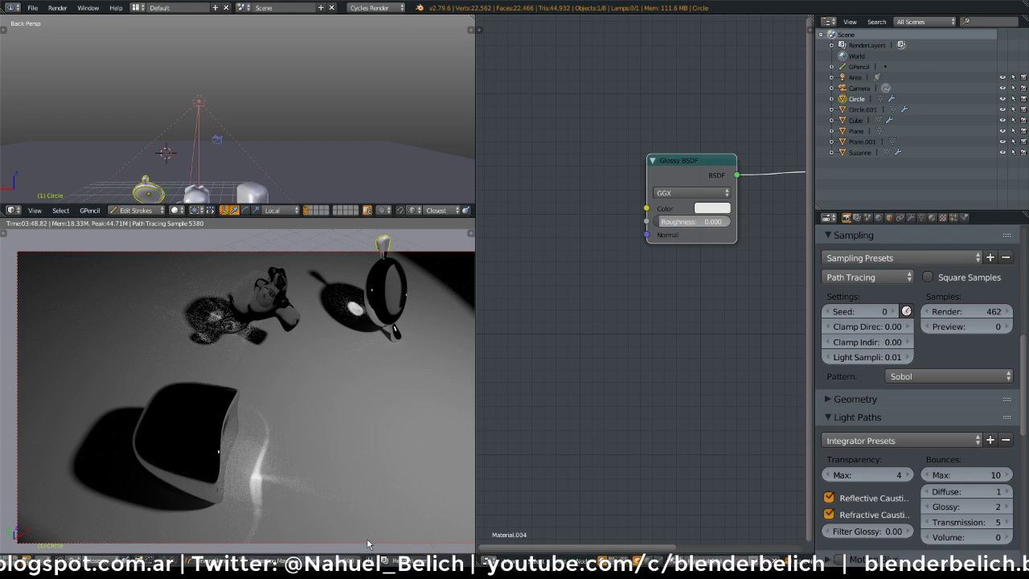
scroll(880, 454, down, 5)
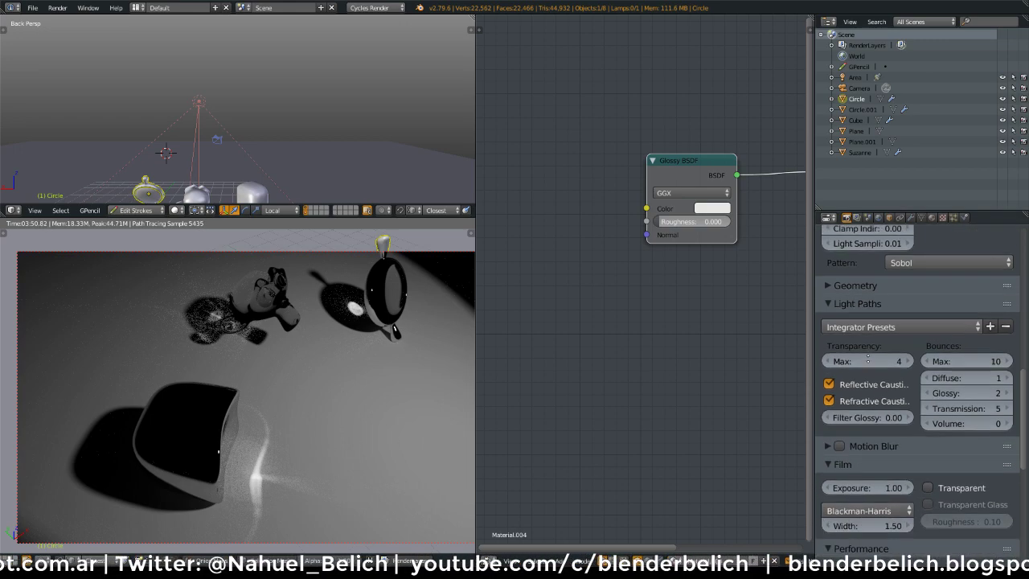
ctrl+middle_drag(857, 414, 807, 406)
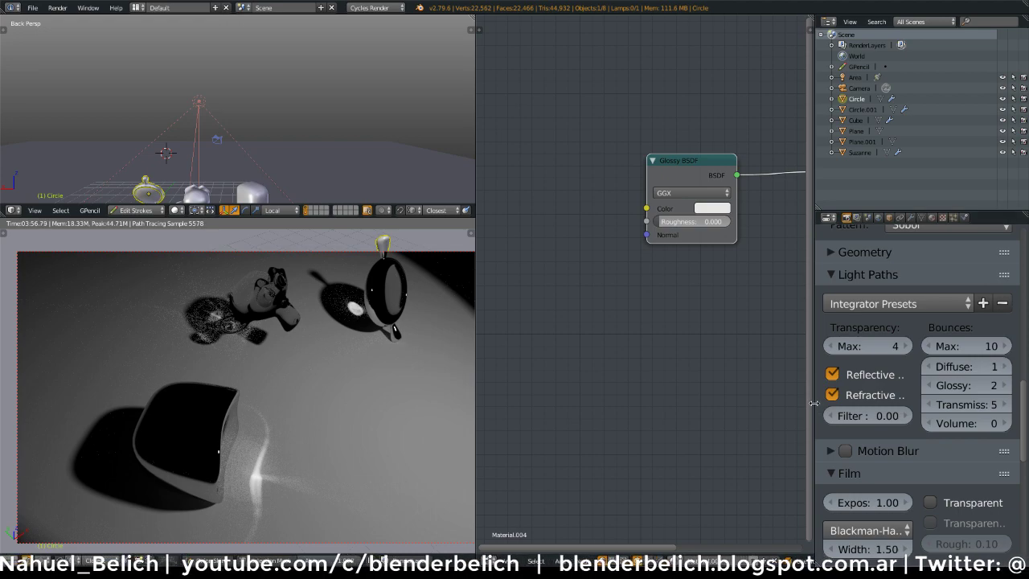
drag(814, 406, 673, 350)
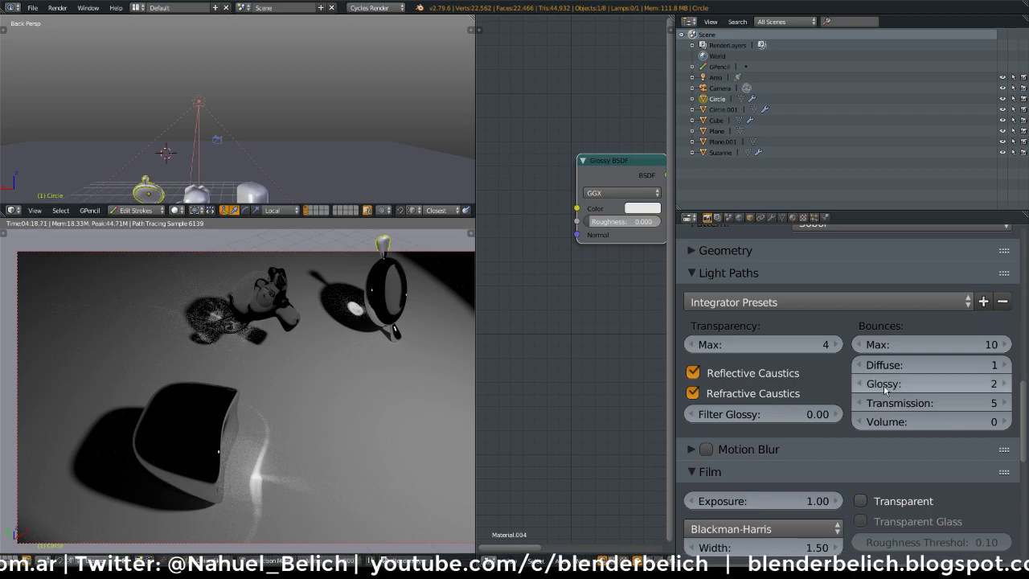
Try Filter Glossy values of 0.1 and 0.2 in the Light Paths settings
mouse_move(754, 419)
mouse_down()
mouse_move(780, 418)
mouse_move(738, 419)
mouse_up()
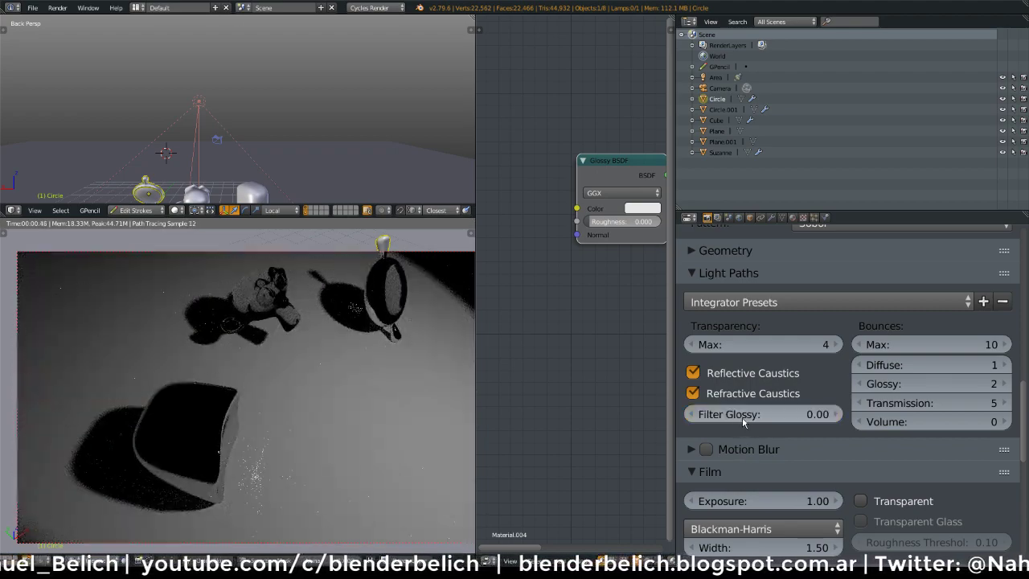
click(746, 418)
text(0.1)
key(Return)
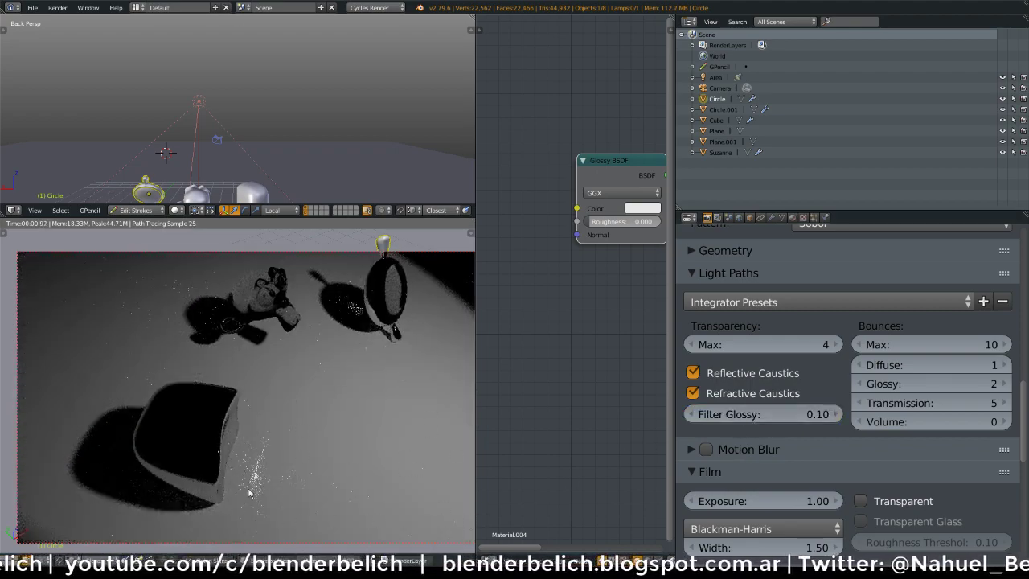
click(794, 416)
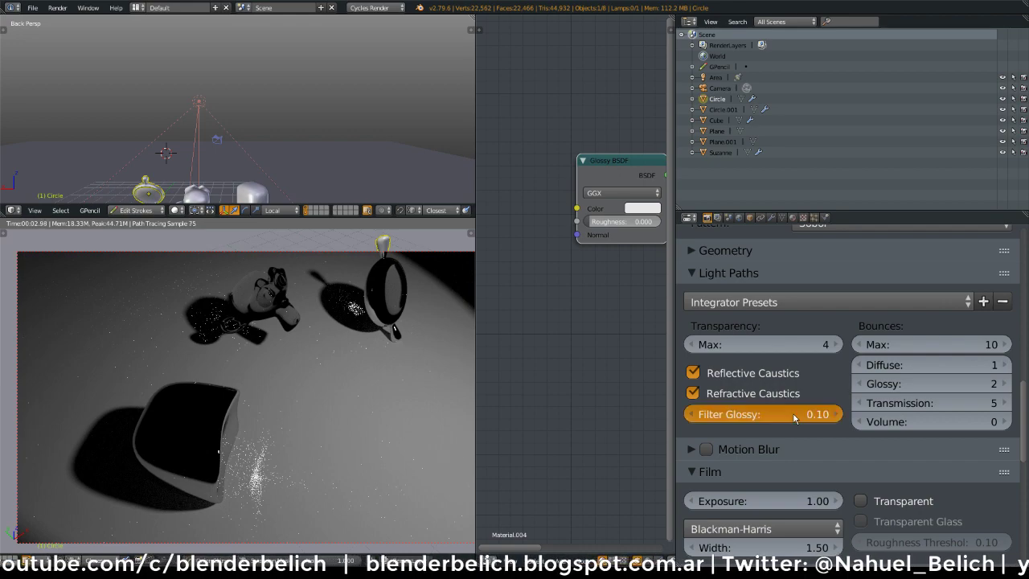
text(.2)
key(Return)
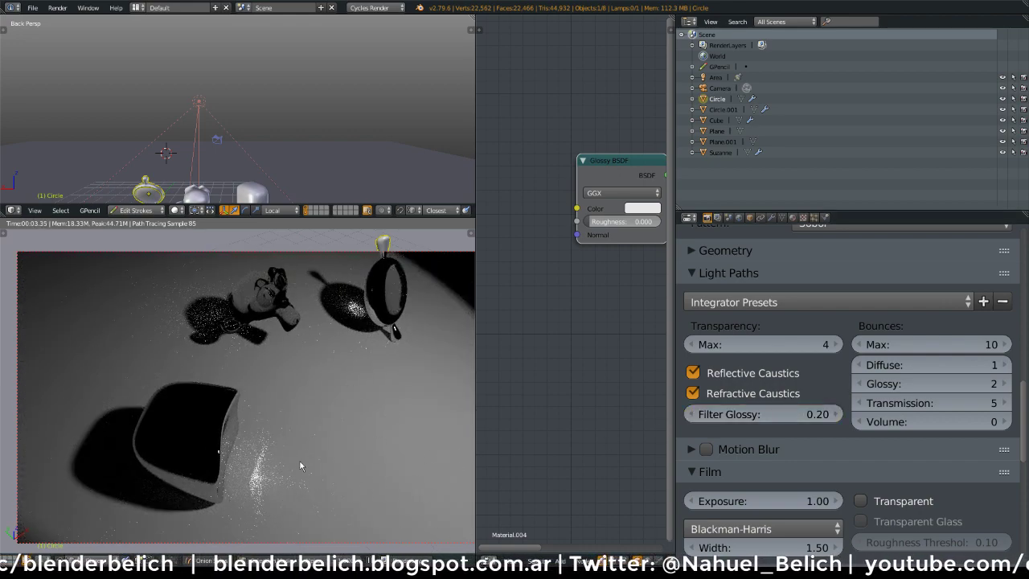
Raise Filter Glossy to 0.3 and then 0.4 to compare the caustics in the rendered preview
click(768, 412)
key(BackSpace)
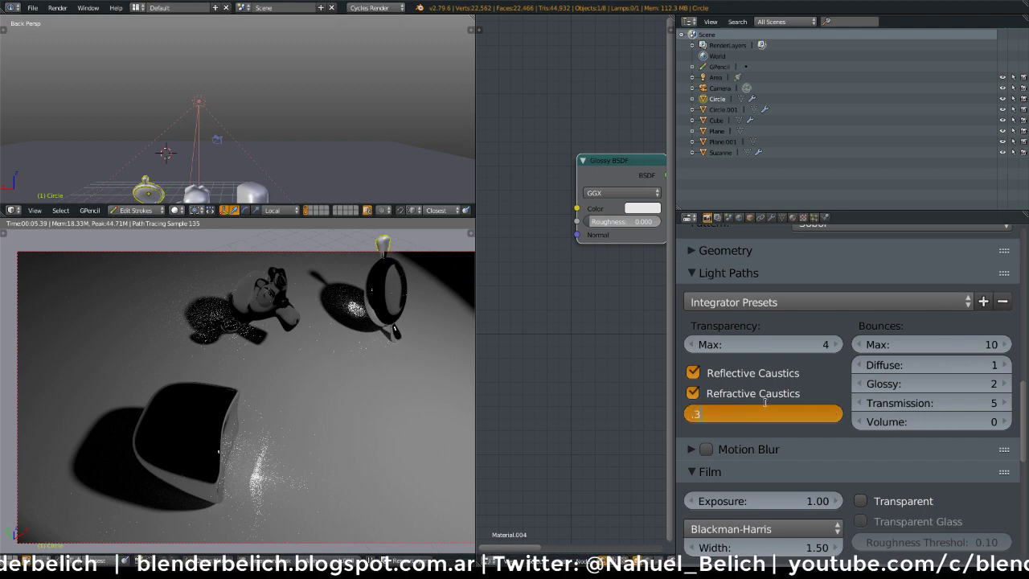
text(0.3)
key(Return)
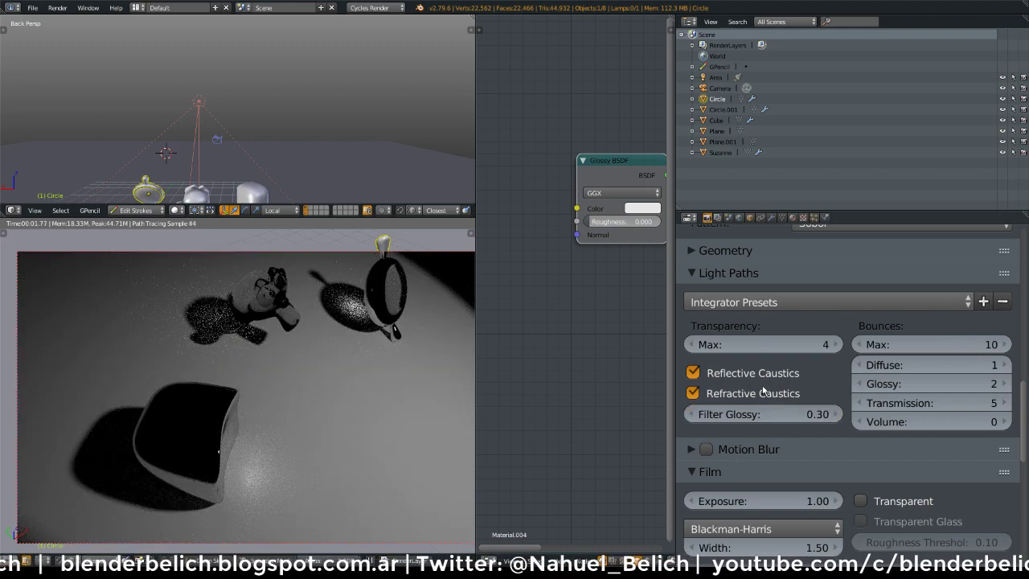
click(776, 416)
key(BackSpace)
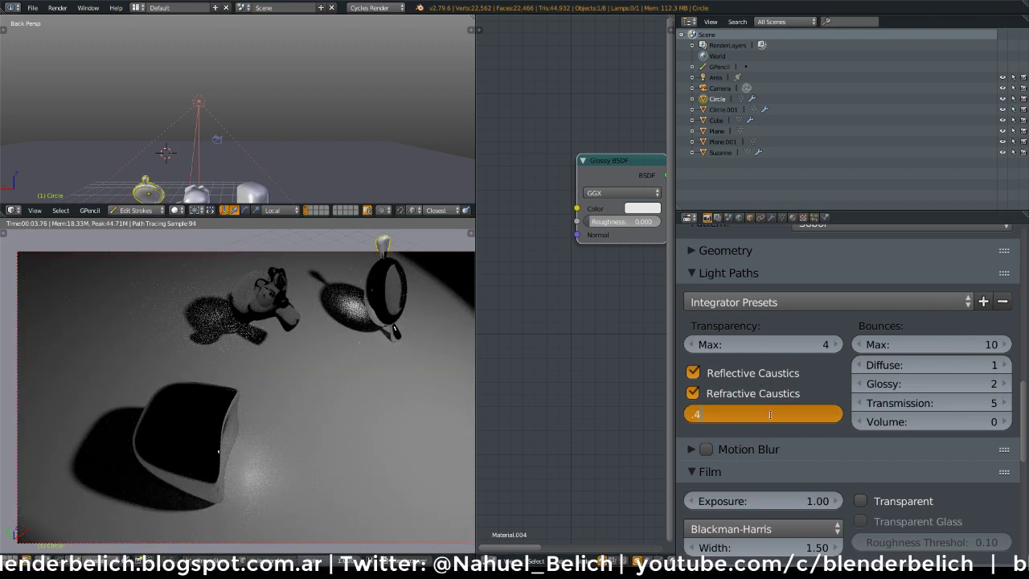
text(0.4)
key(Return)
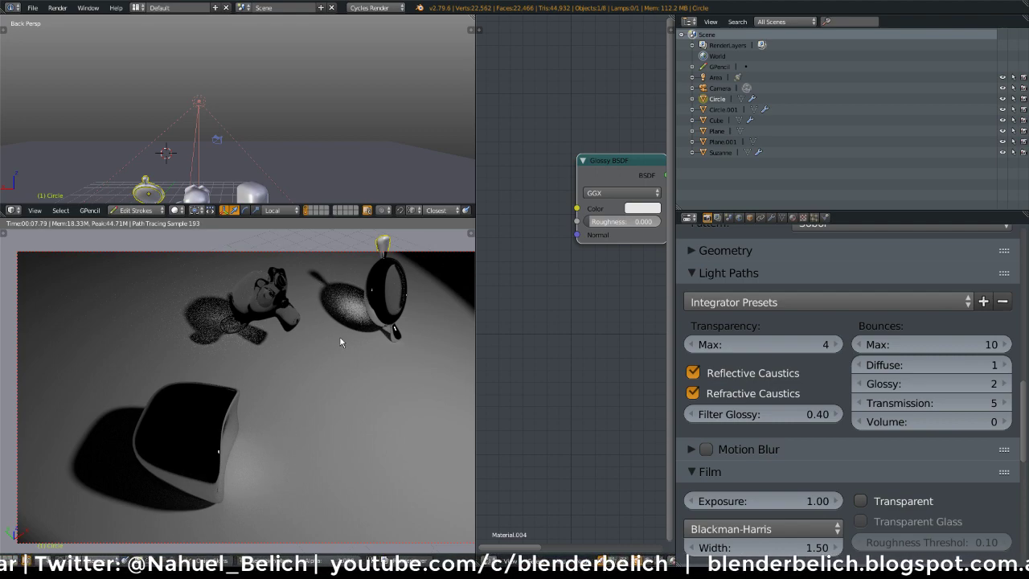
Raise Filter Glossy to 0.6 and then 0.7 to compare the softened caustics
click(760, 411)
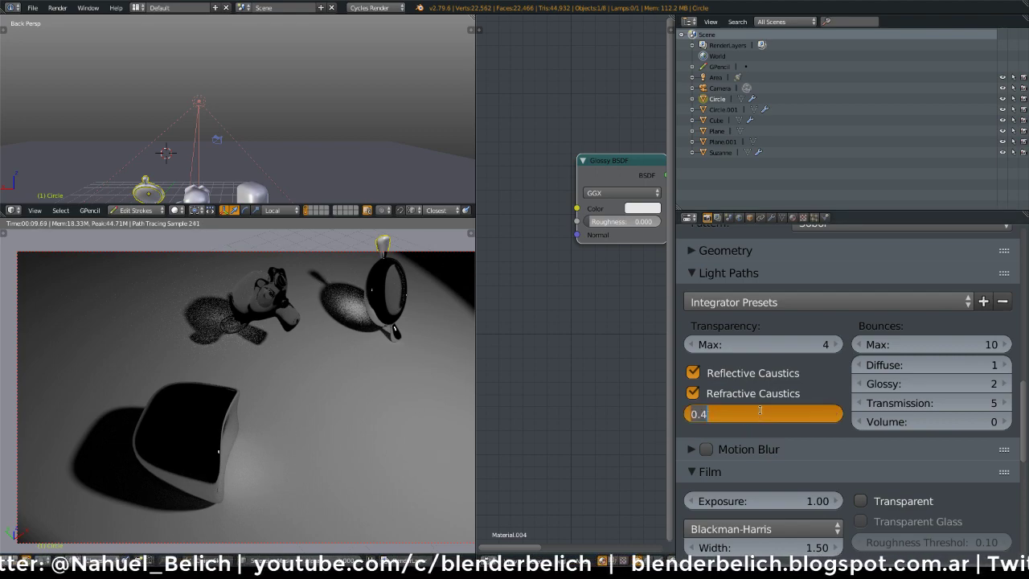
text(0.6)
key(Return)
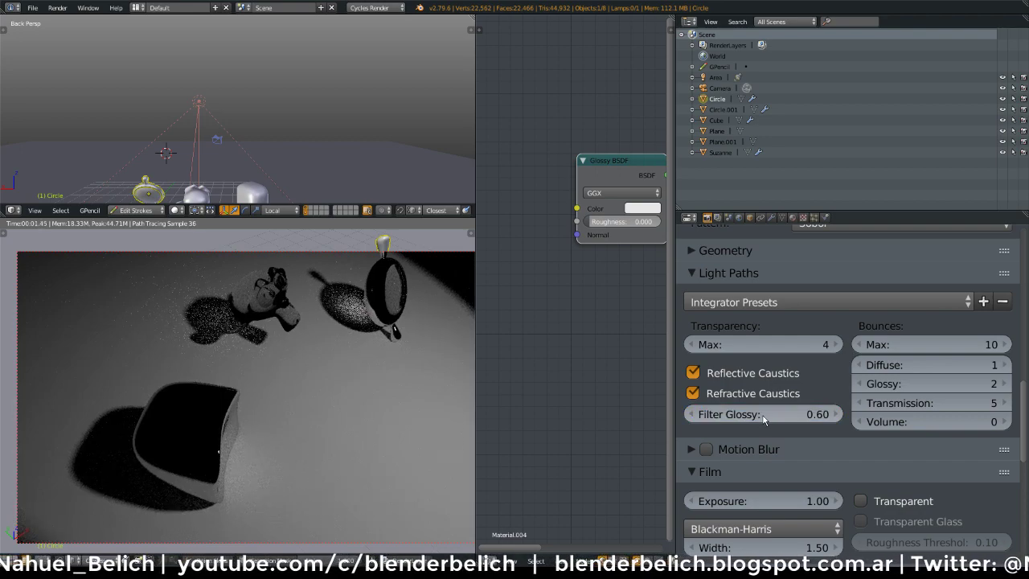
click(763, 414)
text(0.7)
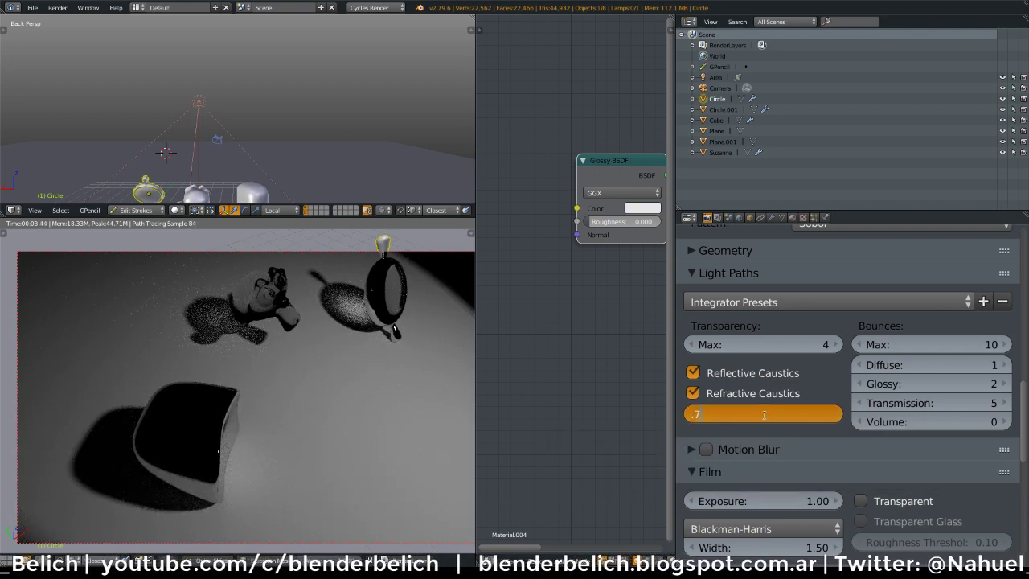
key(Return)
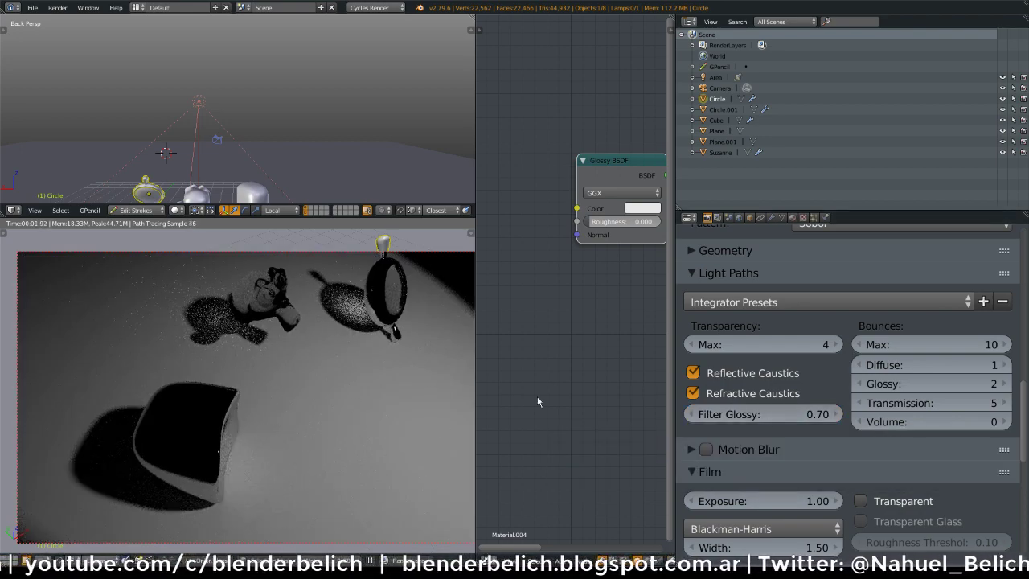
Try Filter Glossy at 1.60, followed by 0.10
drag(780, 419, 804, 414)
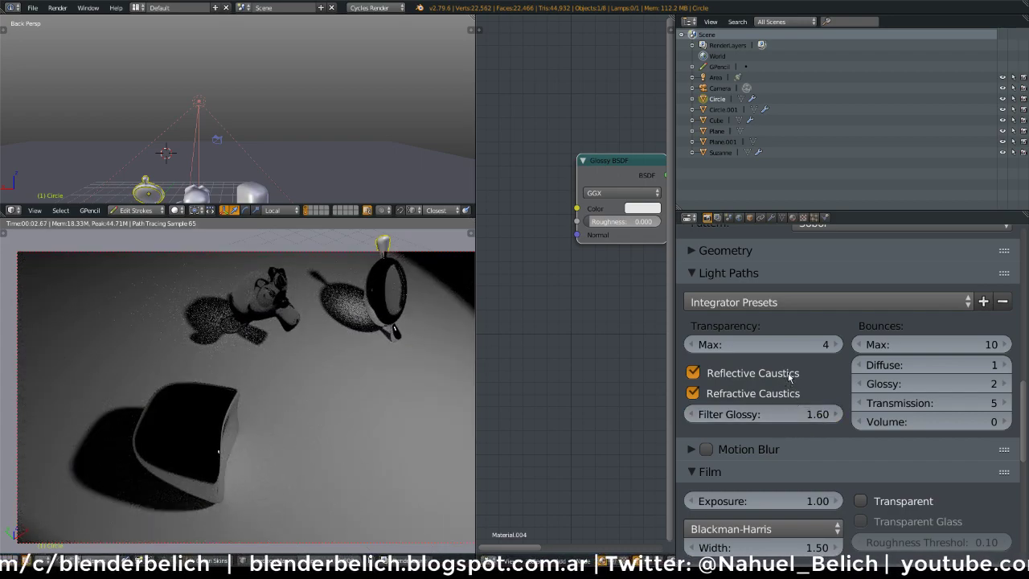
click(784, 413)
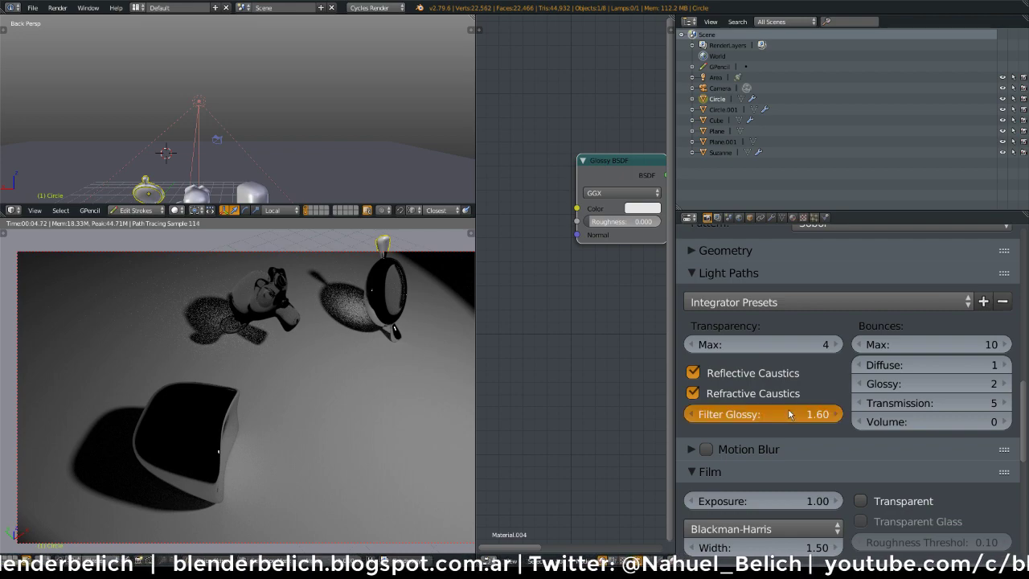
key(Return)
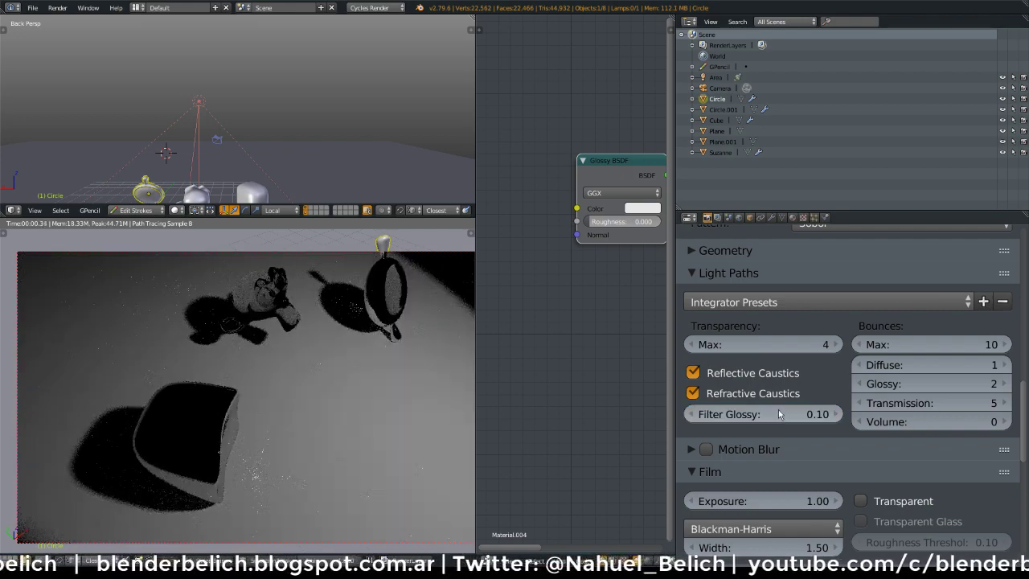
Set Filter Glossy back to 0
click(779, 415)
text(0)
key(Return)
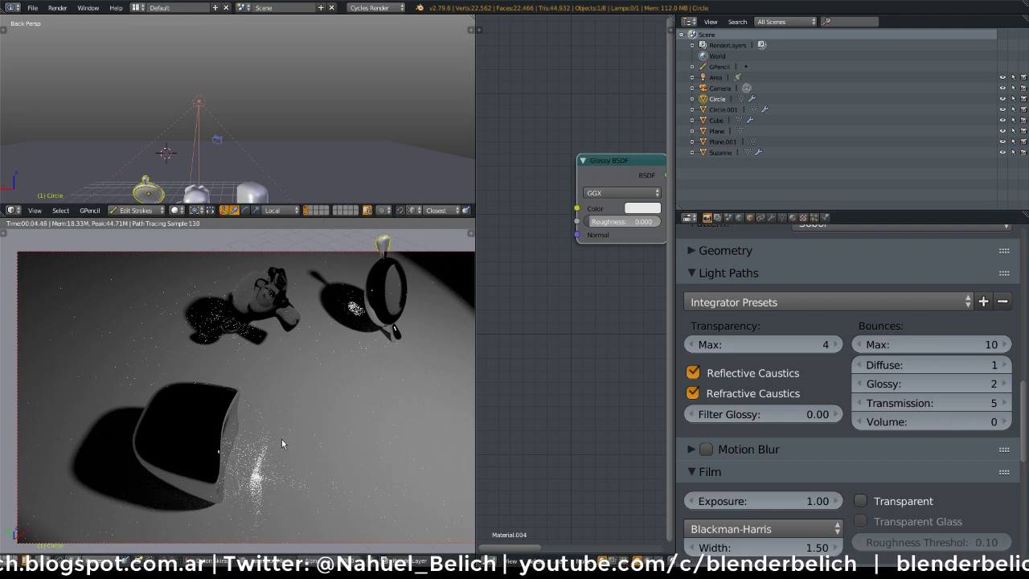
Leave stroke editing, select the spot lamp named Area above the objects, and show its lamp settings
mouse_move(234, 99)
middle_down()
mouse_move(270, 104)
mouse_move(228, 111)
mouse_move(282, 76)
middle_up()
key(Tab)
right_click(211, 99)
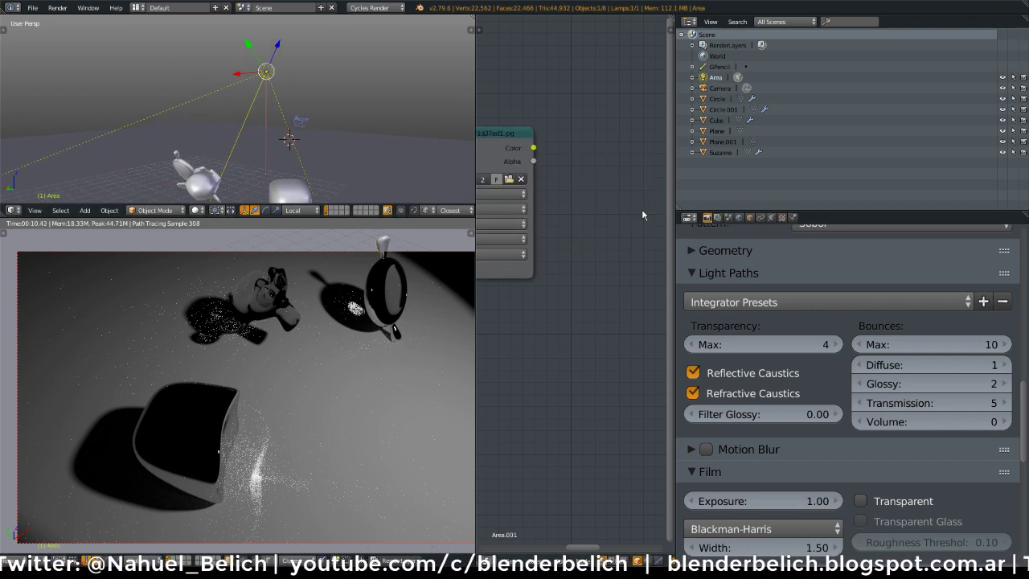
scroll(748, 251, up, 3)
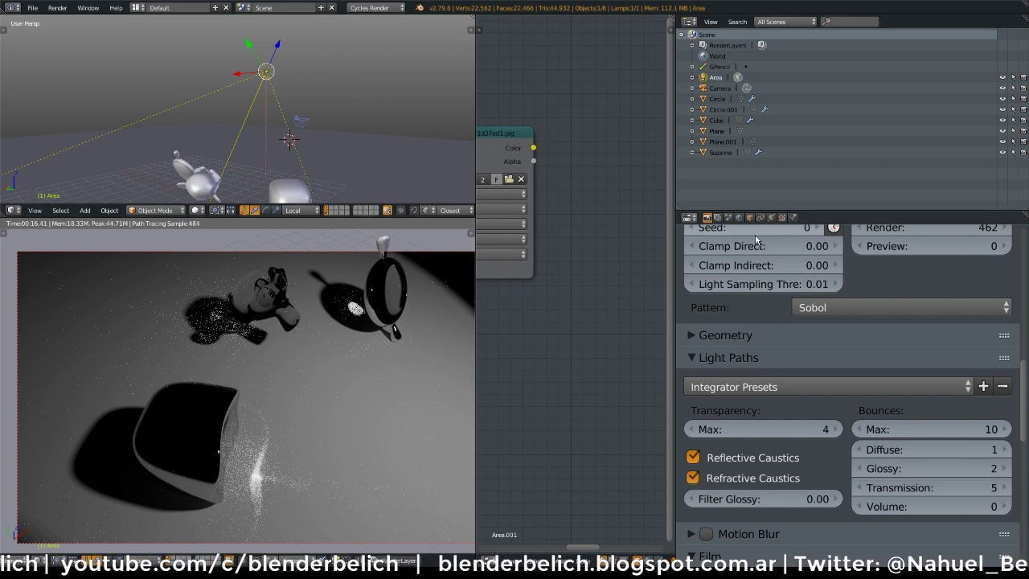
scroll(753, 371, up, 3)
scroll(753, 372, up, 2)
click(771, 217)
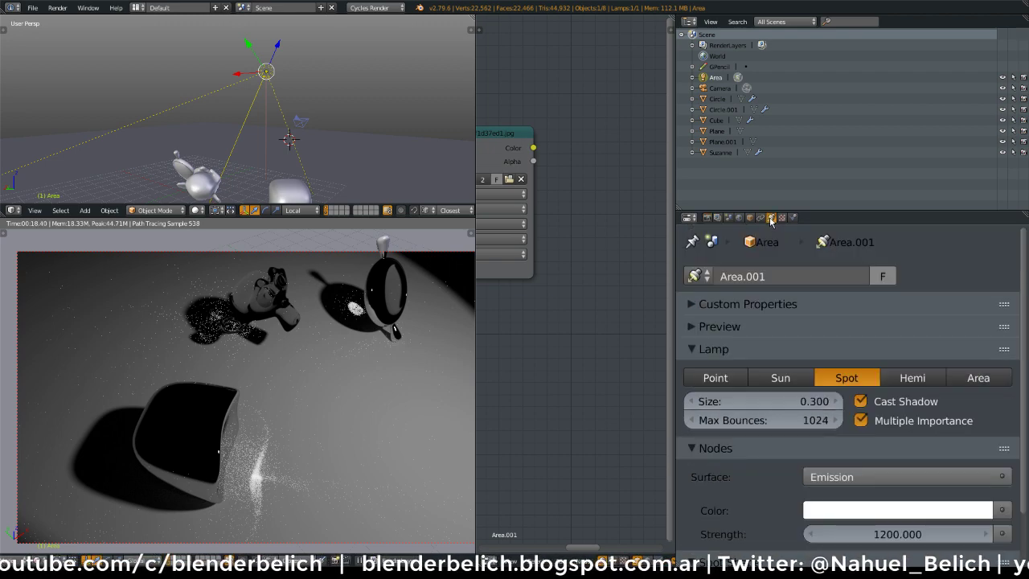
Collapse the lamp's Nodes section and set the spot lamp size to 1
scroll(807, 341, down, 2)
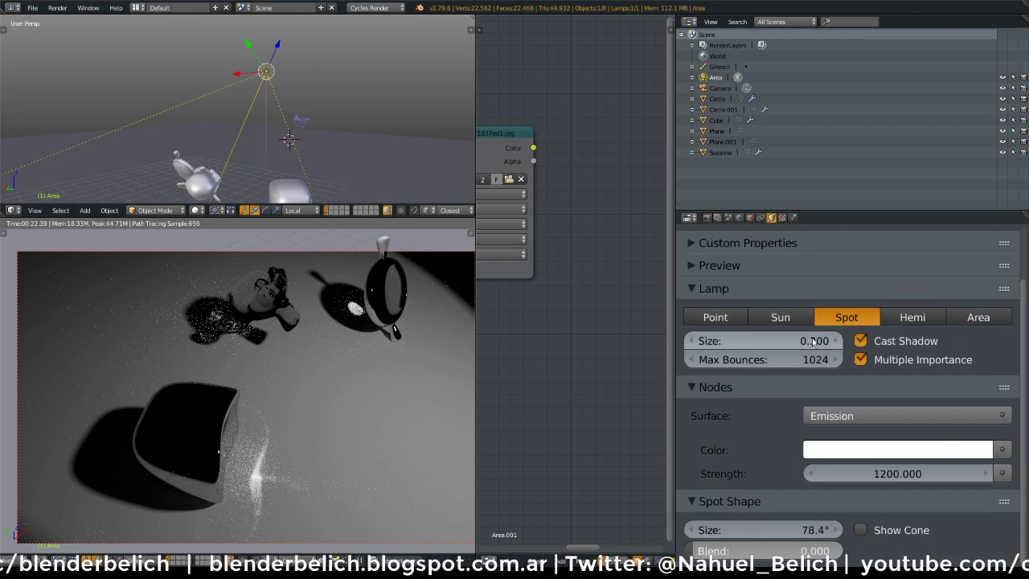
click(773, 386)
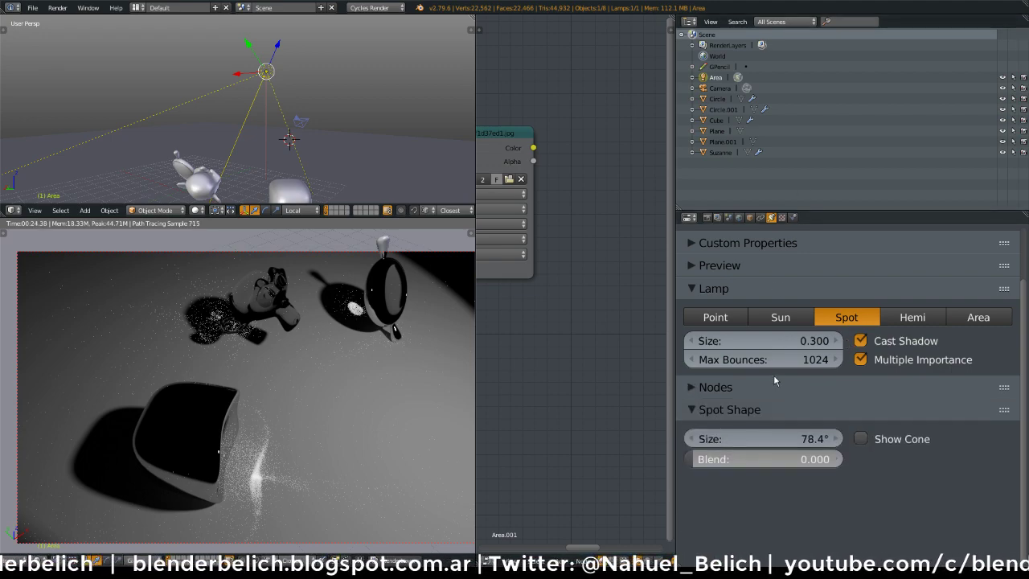
click(777, 339)
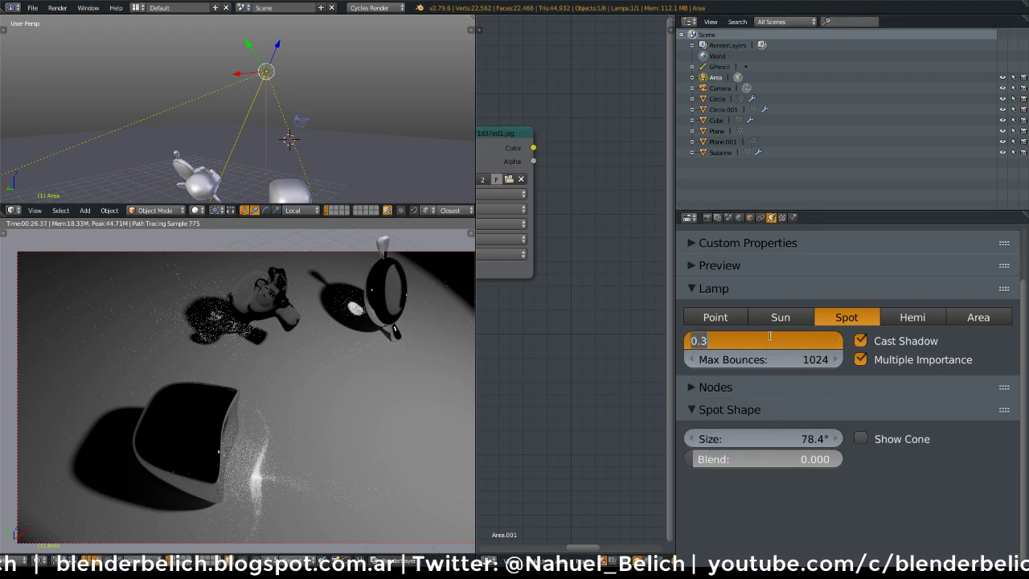
text(1)
key(Return)
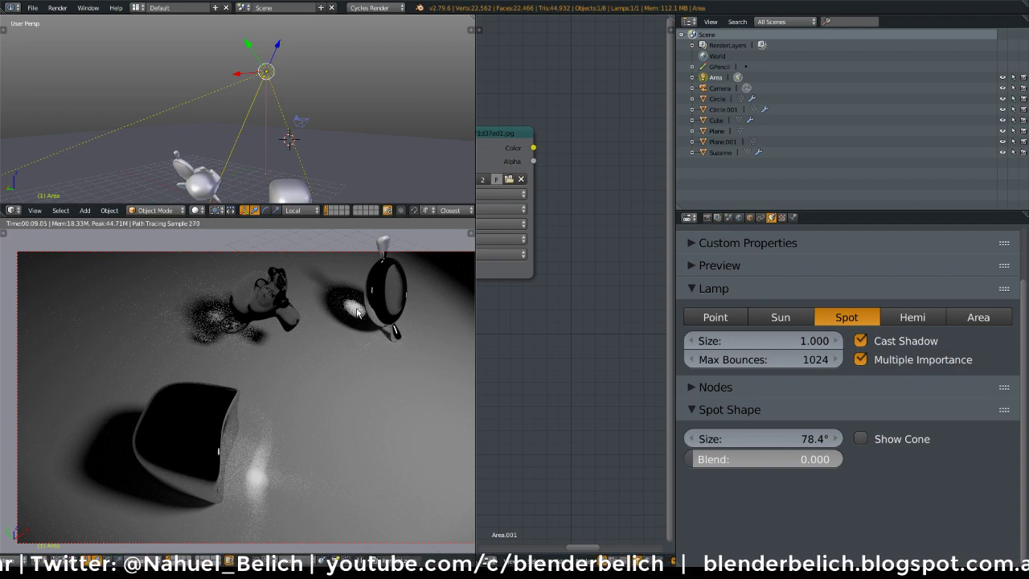
Try a spot lamp size of 3, followed by 4, to compare how the caustics soften
click(770, 341)
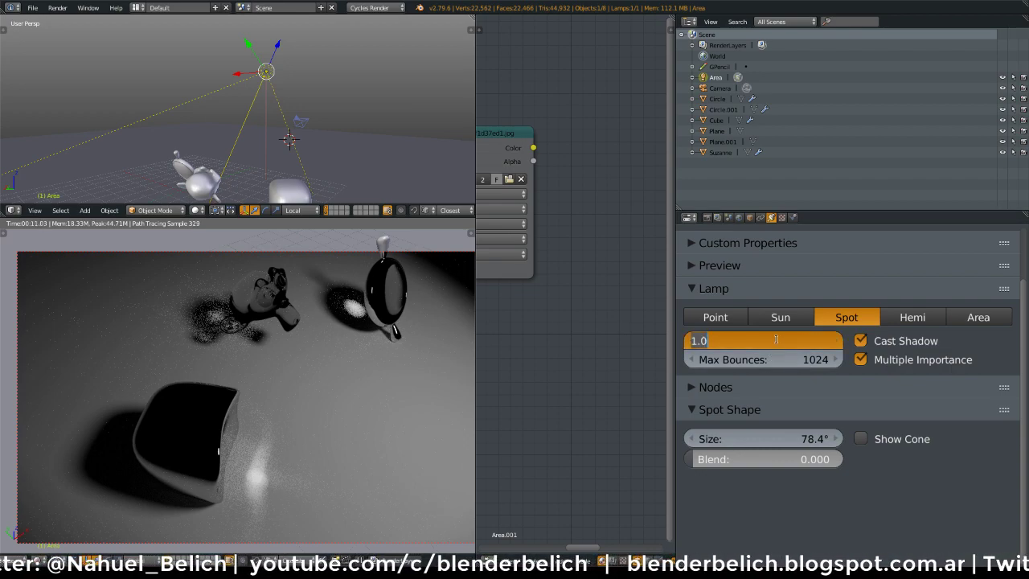
text(3)
key(Return)
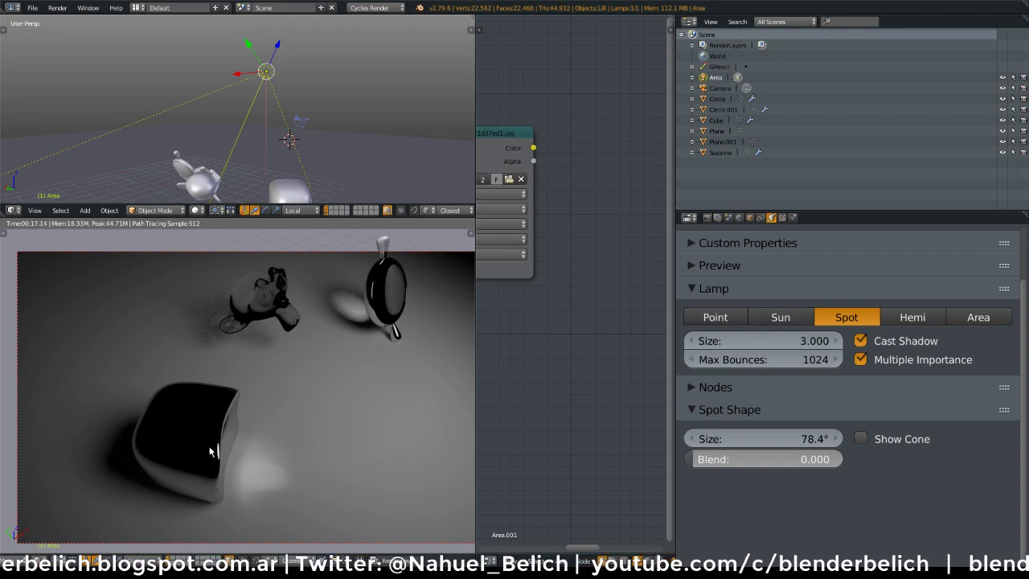
click(690, 341)
text(4)
key(Return)
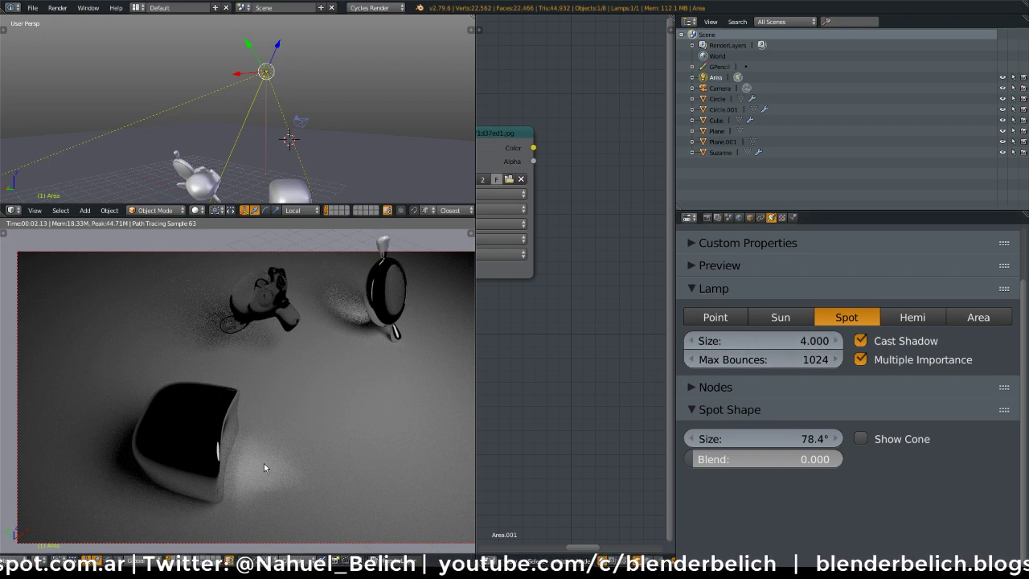
Try a small spot lamp size of 0.1 to compare the sharp shadows and caustics
click(772, 341)
text(0.1)
key(Return)
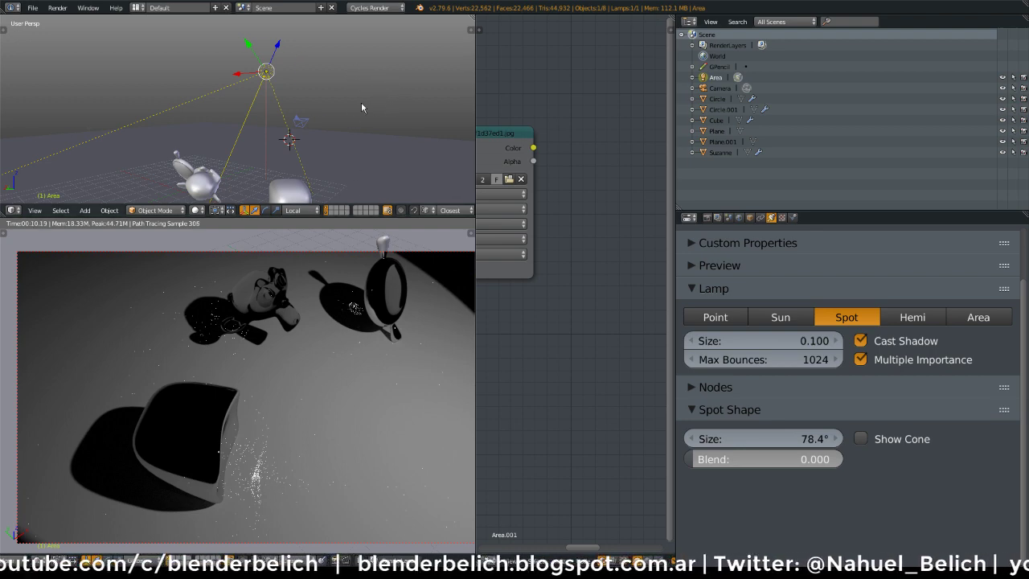
Sketch grease pencil ray paths from the camera to the objects and bouncing upward beside the lamp
middle_drag(361, 107, 318, 136)
mouse_move(328, 122)
mouse_down()
mouse_move(219, 178)
mouse_move(151, 98)
mouse_up()
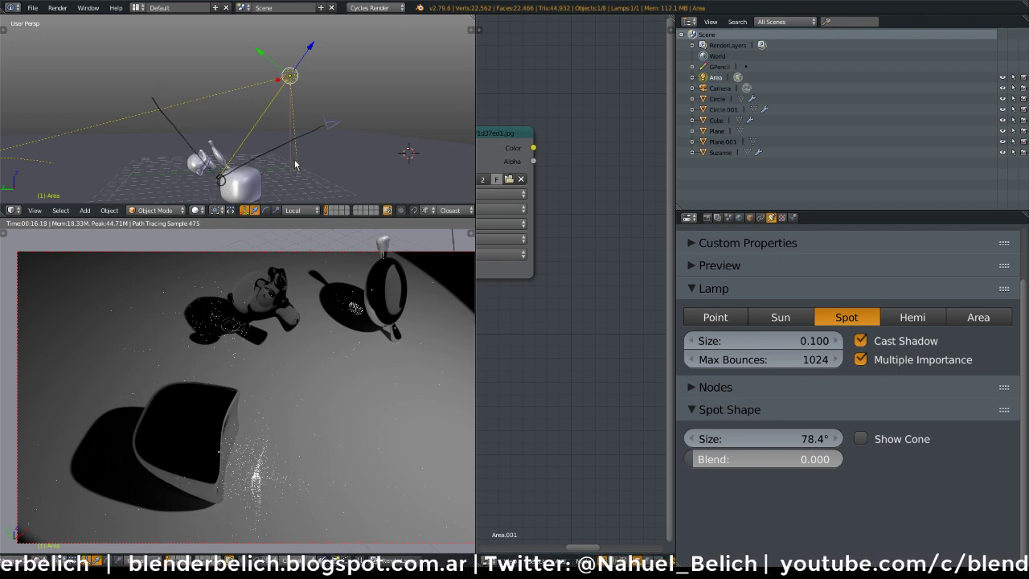
mouse_move(324, 126)
mouse_down()
mouse_move(213, 174)
mouse_move(159, 49)
mouse_up()
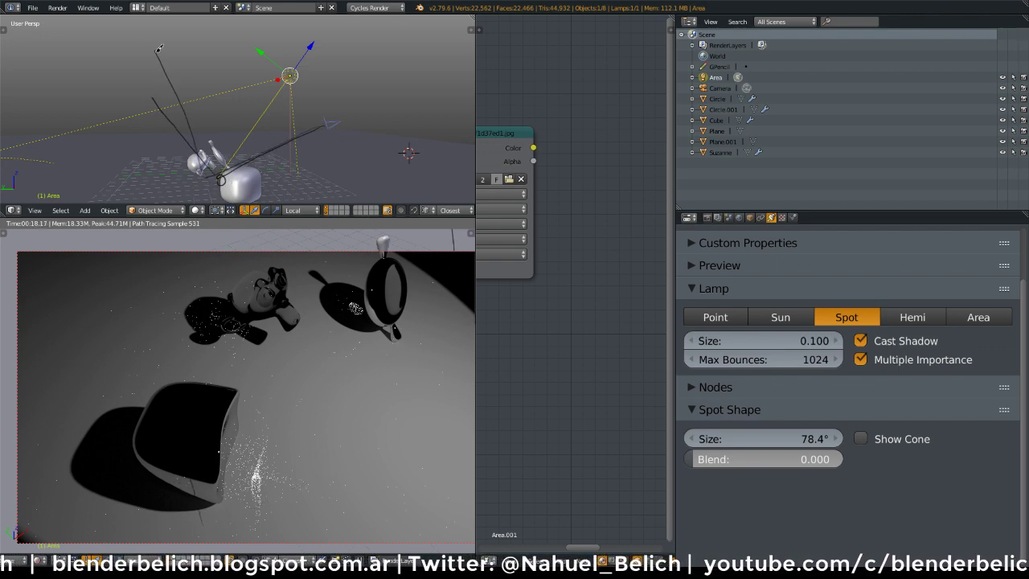
drag(308, 125, 229, 171)
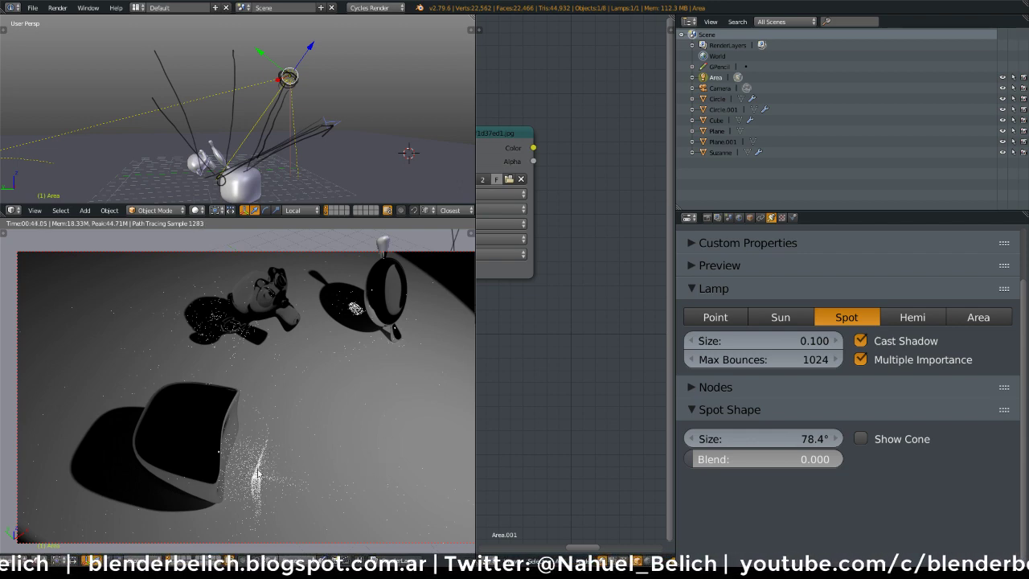
Set the spot lamp size to 3
click(774, 340)
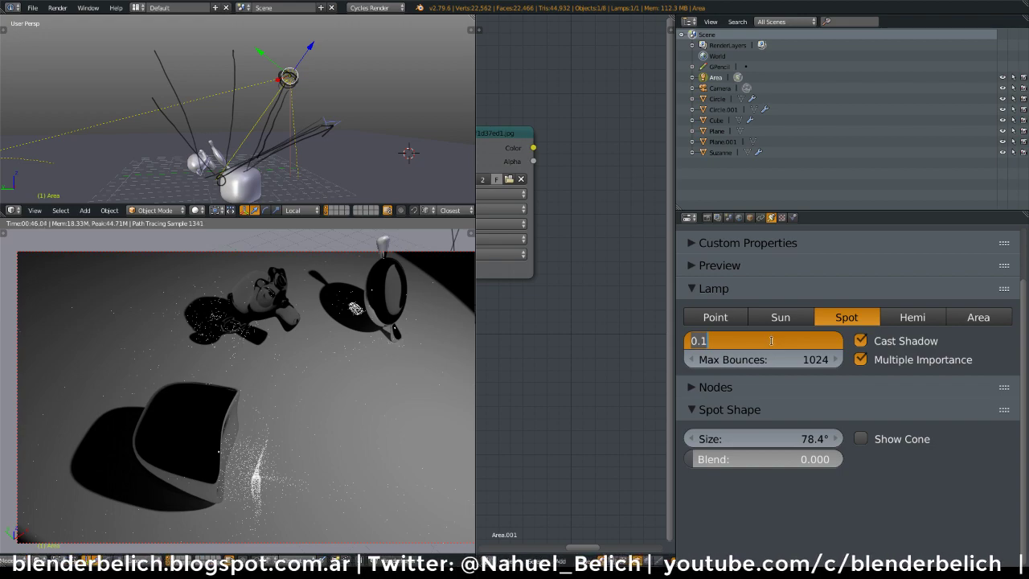
text(3)
key(Return)
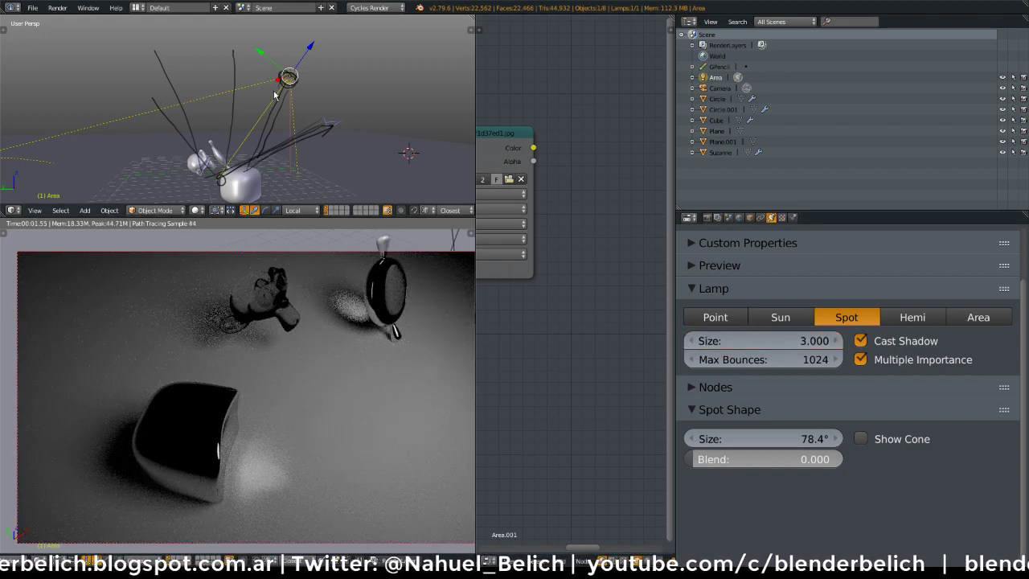
Snap the 3D cursor to the selected lamp and add a UV sphere at that point
click(346, 74)
key(shift+a)
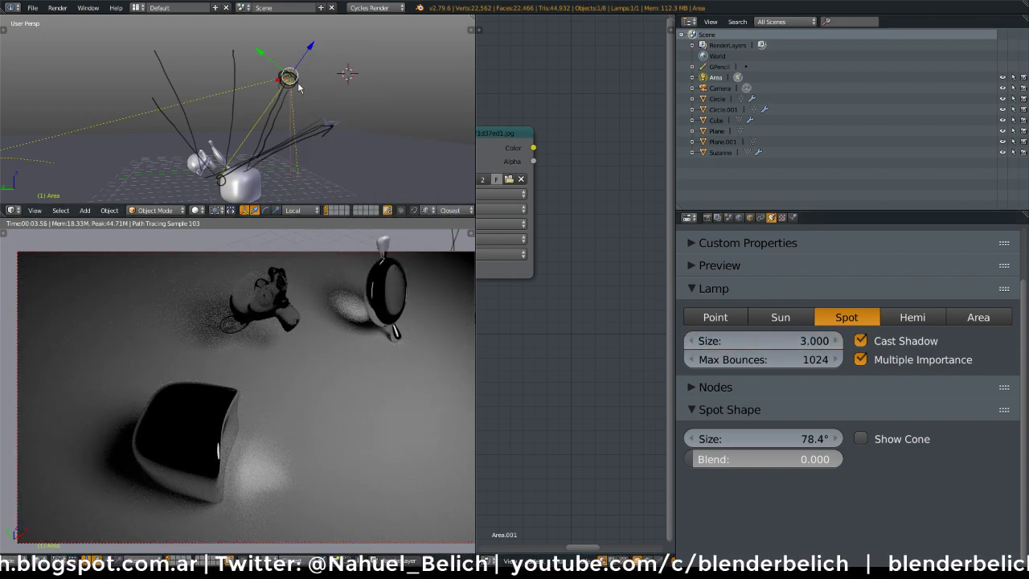
key(shift+s)
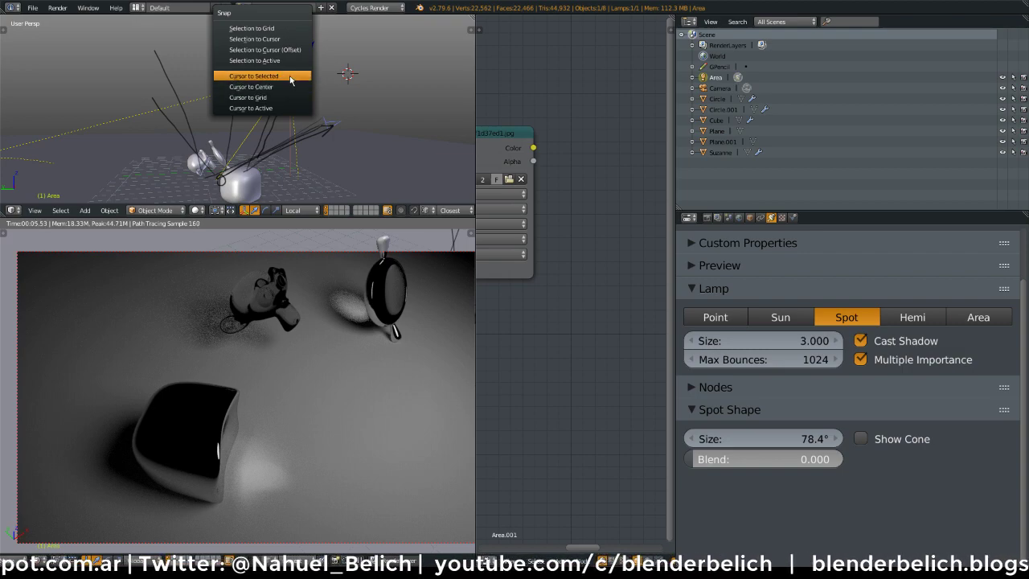
click(283, 75)
key(shift+a)
mouse_move(357, 82)
click(388, 113)
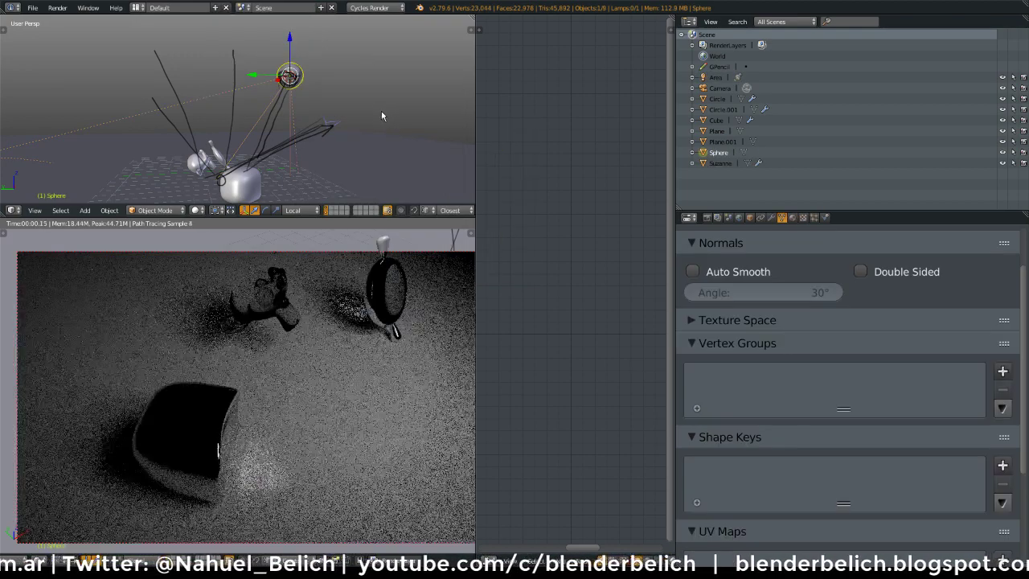
Set the sphere's X, Y and Z dimensions to 3 so it represents the lamp's size
key(n)
scroll(426, 143, down, 2)
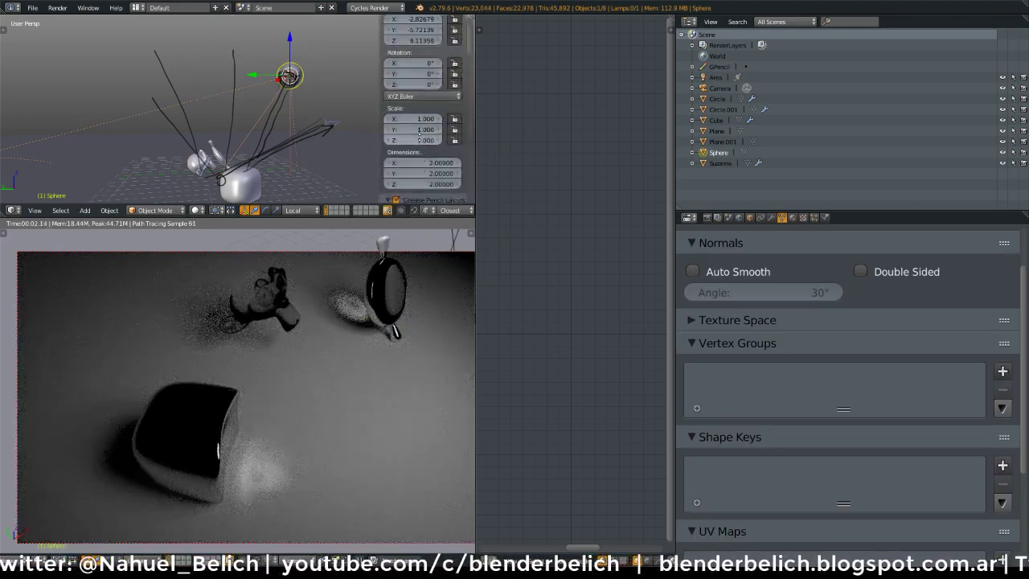
click(421, 148)
text(3)
key(Return)
click(420, 155)
text(3)
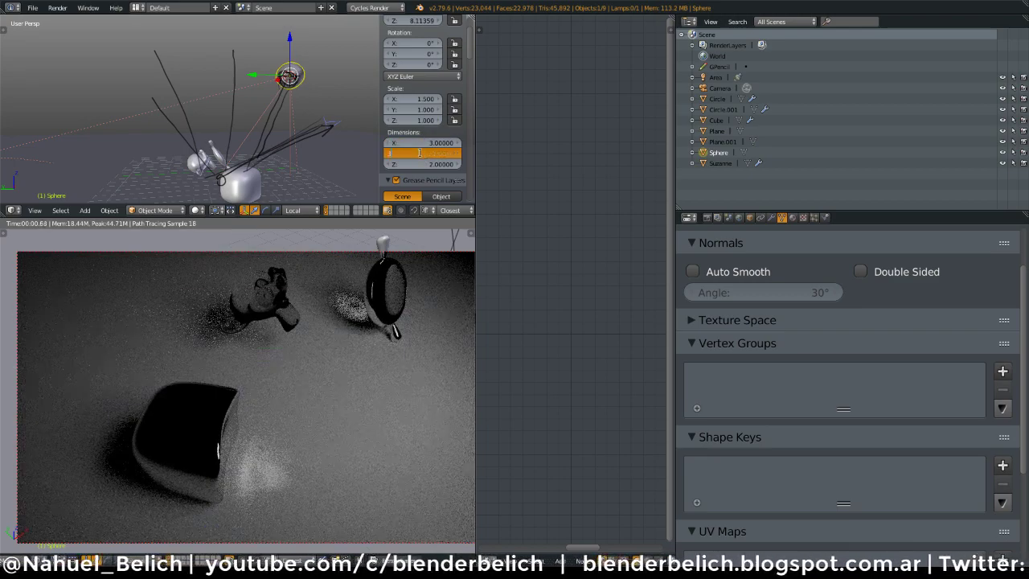
key(Return)
click(419, 164)
text(3)
key(Return)
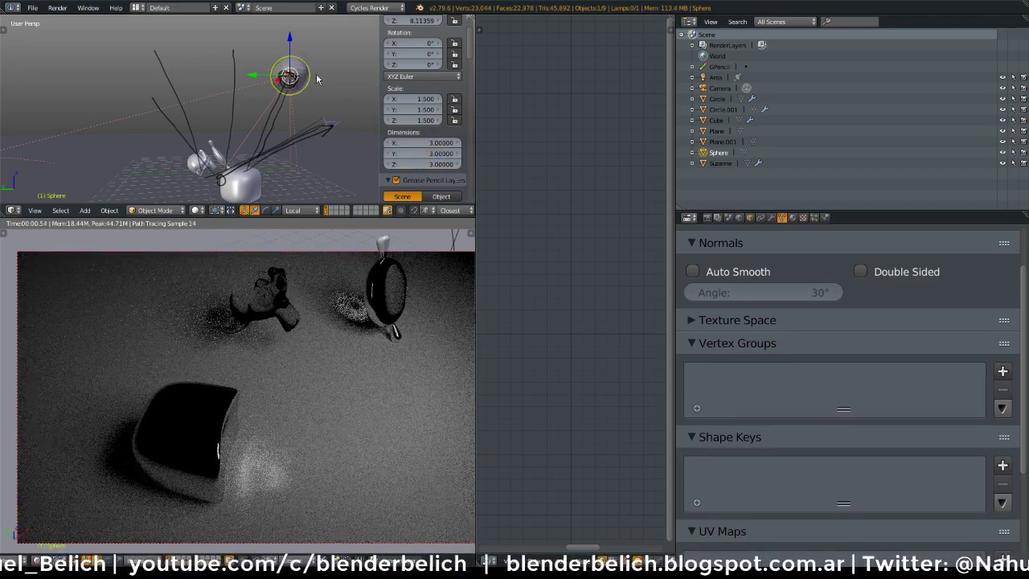
drag(387, 108, 398, 102)
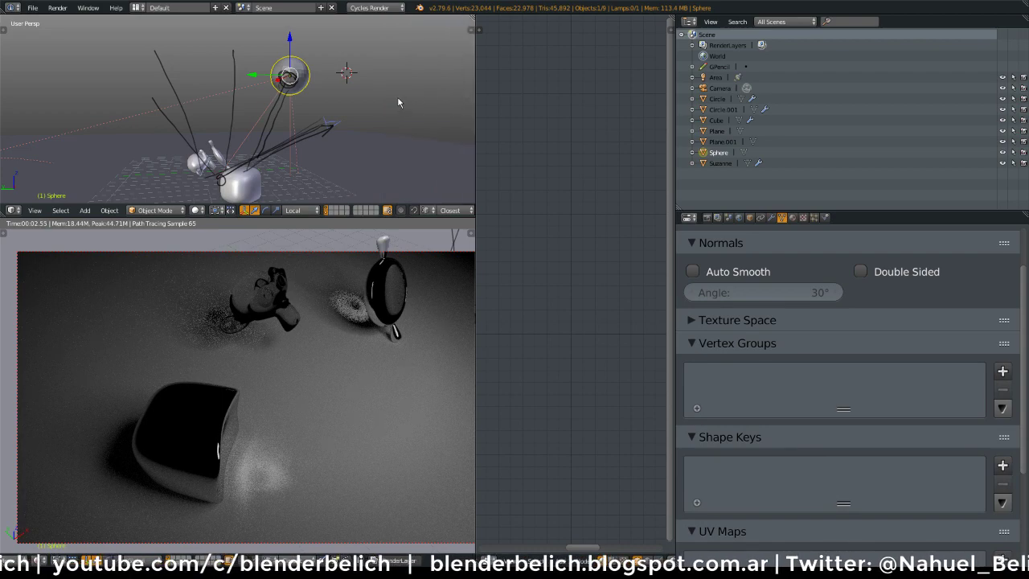
Hide the transform manipulator and delete all grease pencil strokes from the 3D view
key(ctrl+space)
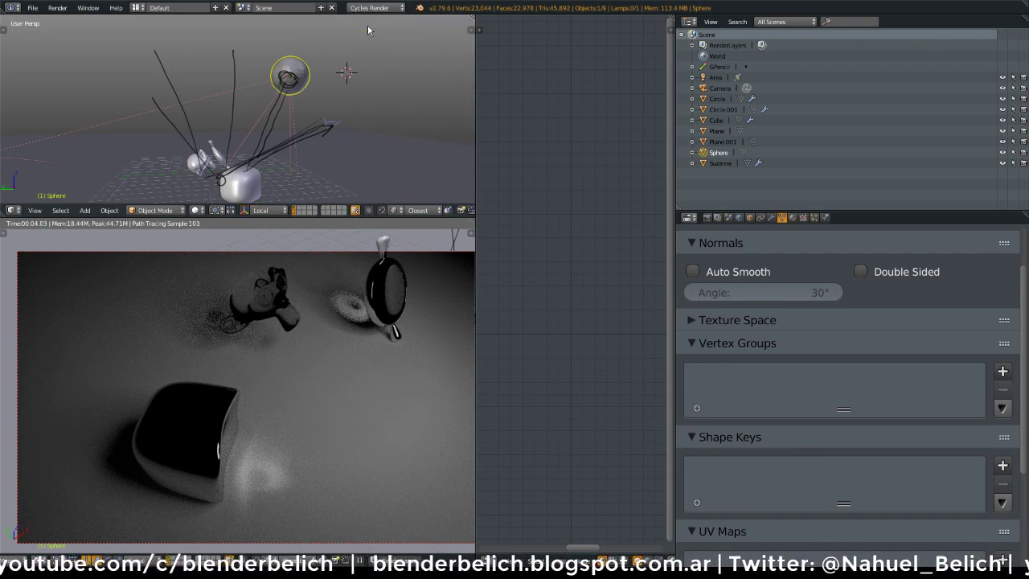
key(d+Tab)
key(a)
key(x)
click(321, 129)
key(d+Tab)
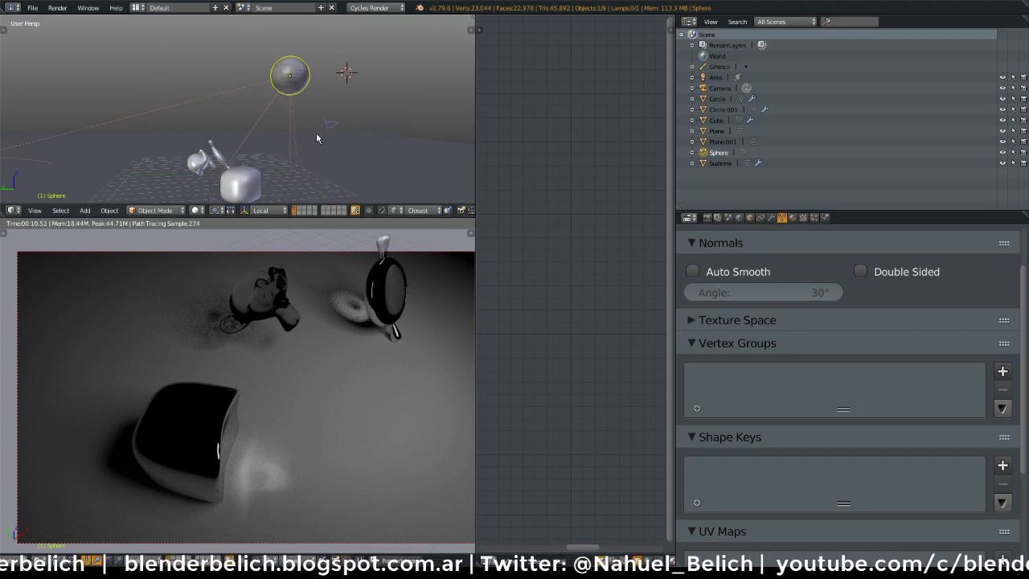
Sketch grease pencil rays from the camera to the cube, fanning out toward and around the sphere
mouse_move(328, 124)
mouse_down()
mouse_move(250, 160)
mouse_move(217, 137)
mouse_move(166, 61)
mouse_up()
drag(249, 135, 267, 53)
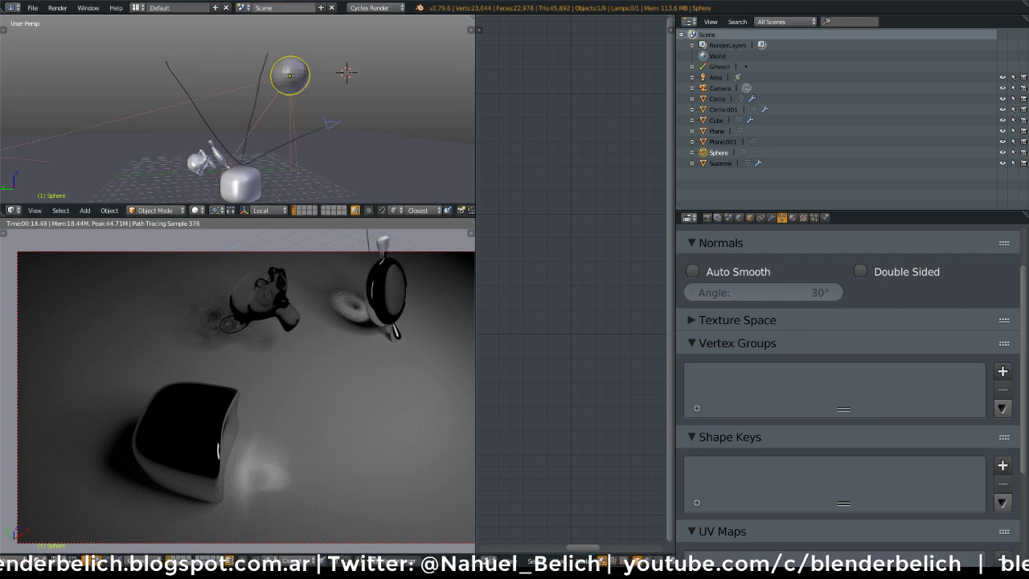
drag(245, 159, 326, 51)
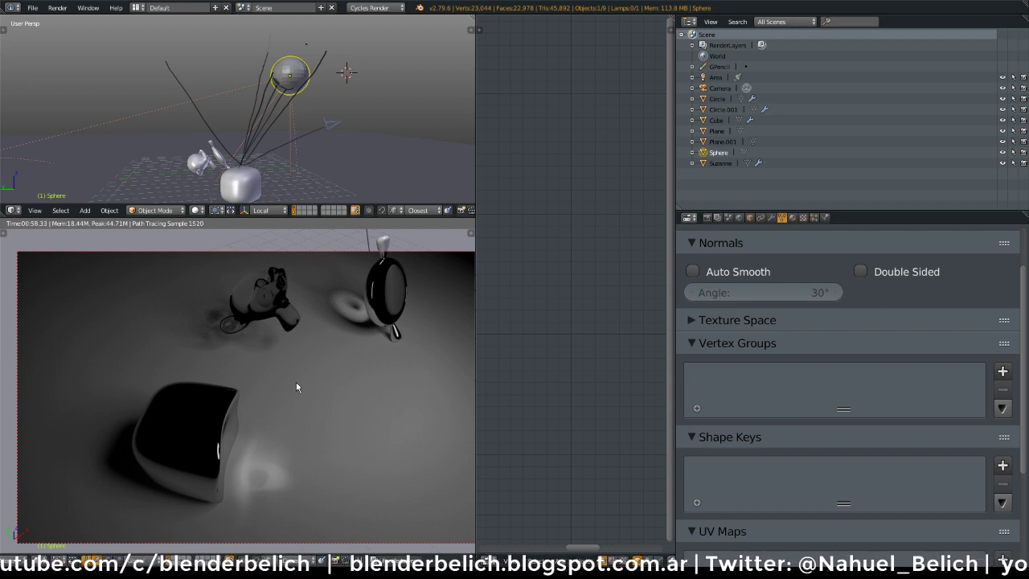
Delete the reference sphere and select the spot lamp
click(739, 218)
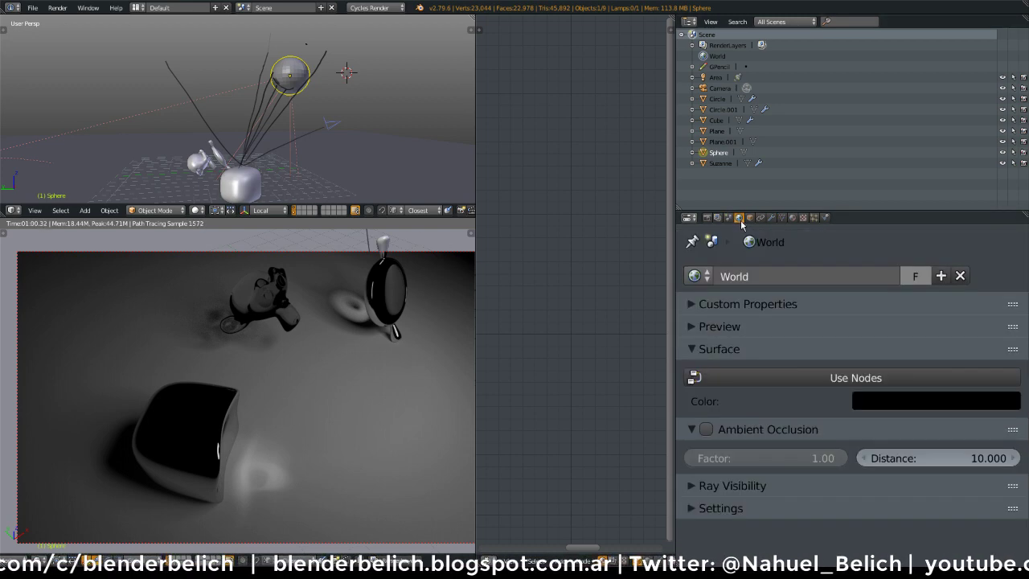
key(x)
click(299, 66)
right_click(290, 78)
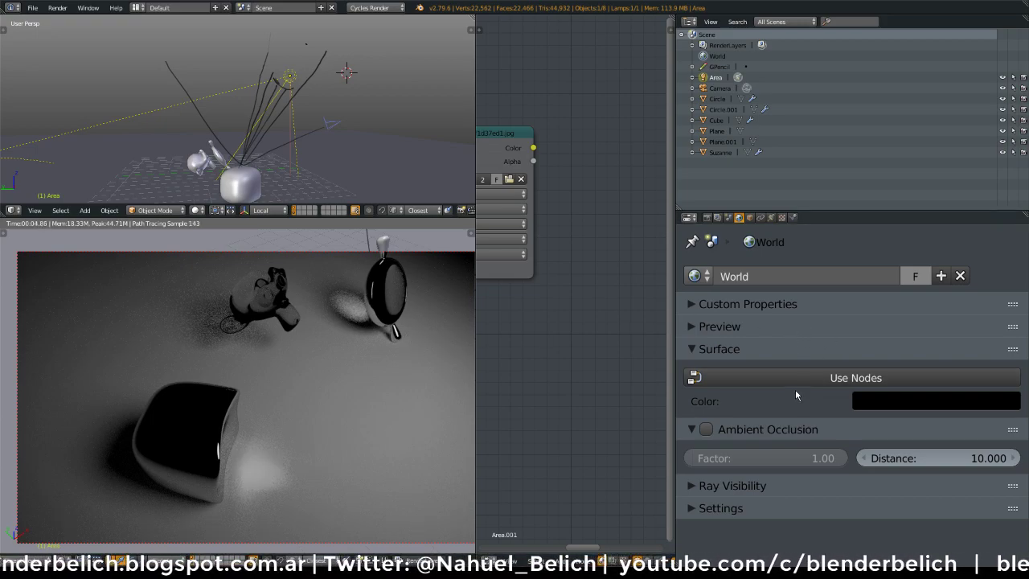
Show the lamp settings and gradually reduce the spot lamp size to 1.396
click(771, 217)
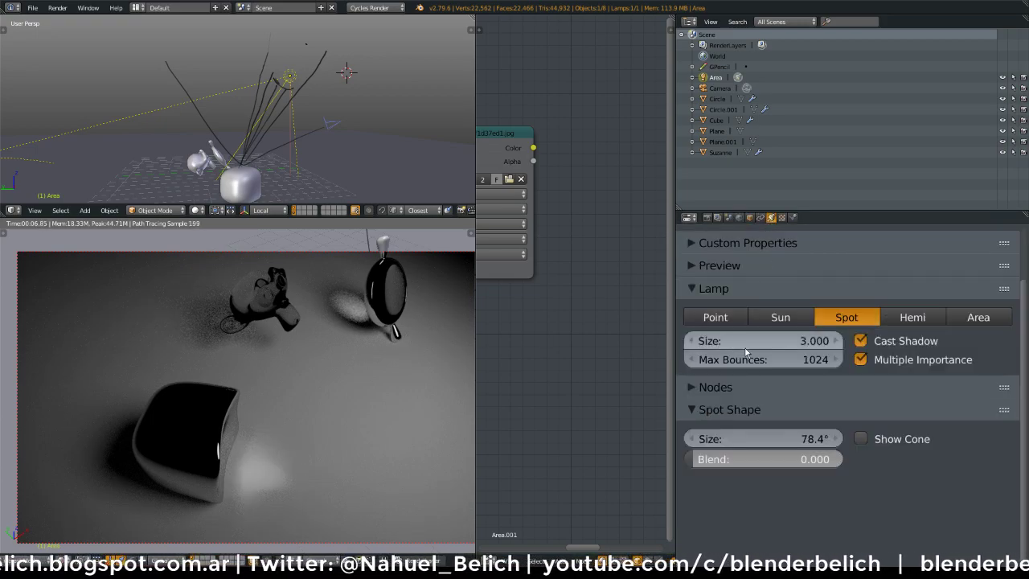
drag(741, 343, 657, 342)
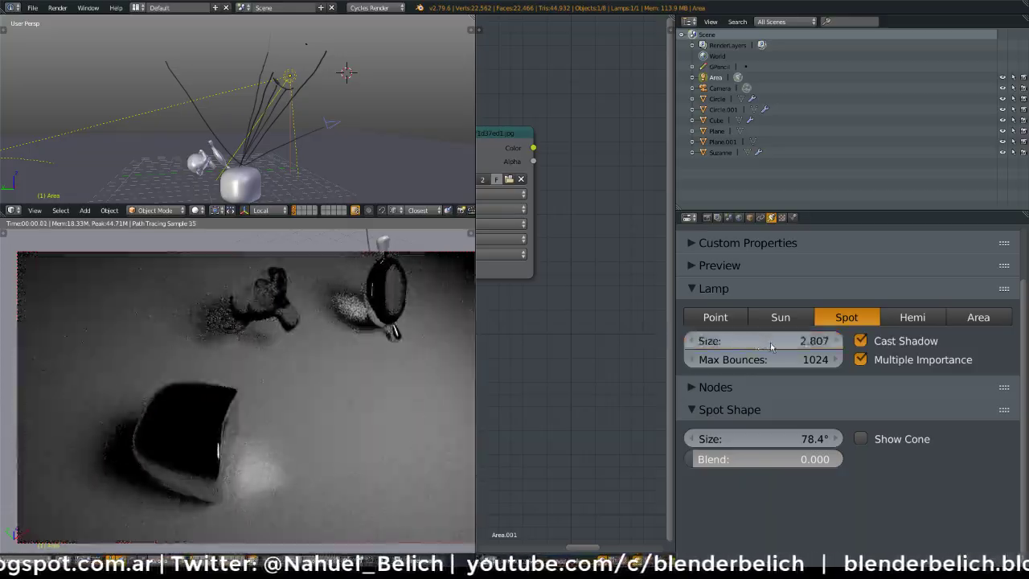
drag(769, 346, 498, 353)
drag(774, 342, 631, 341)
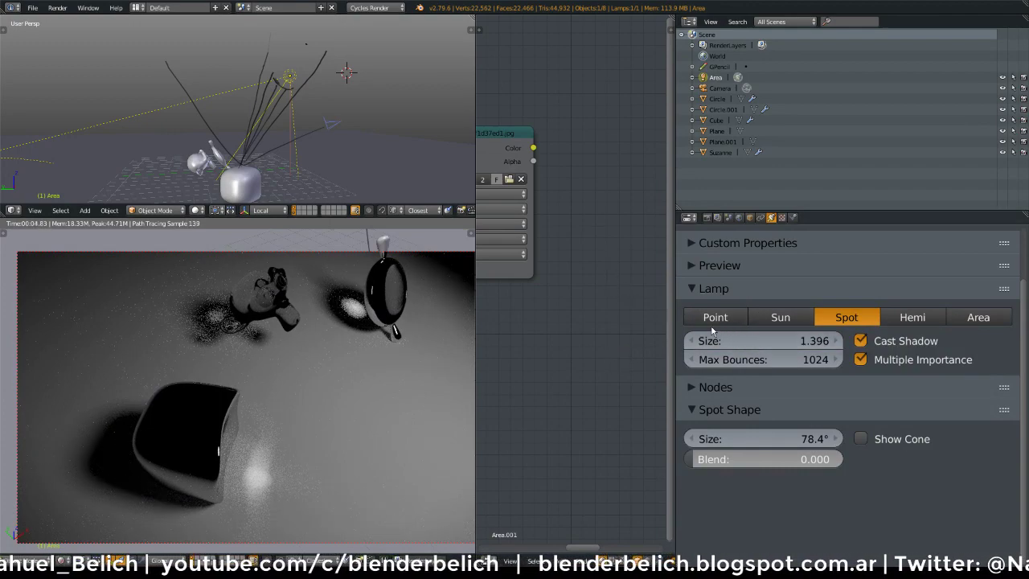
Select the cube and move it to the hidden layer next to its current one in the lower row
right_click(204, 456)
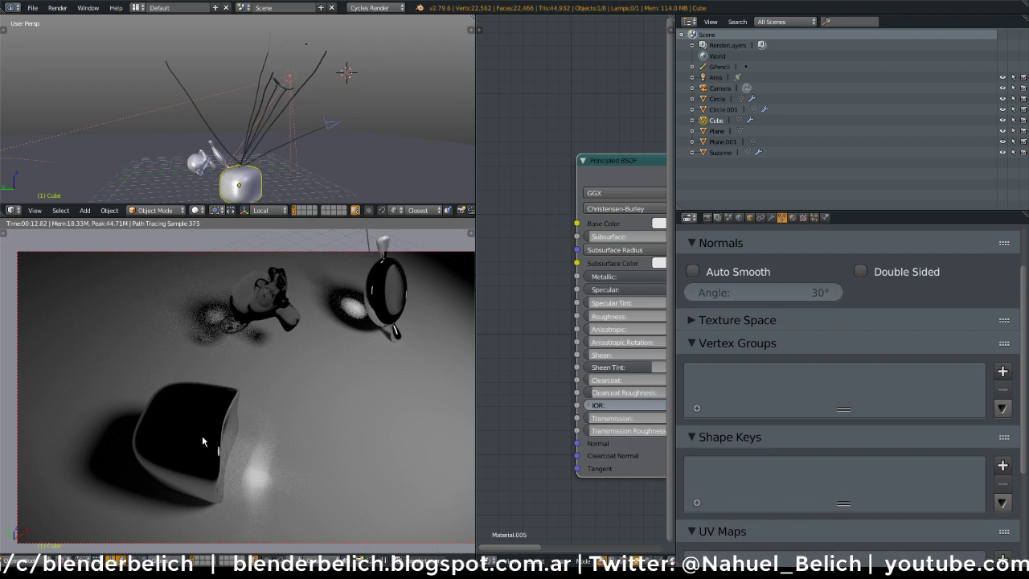
key(m)
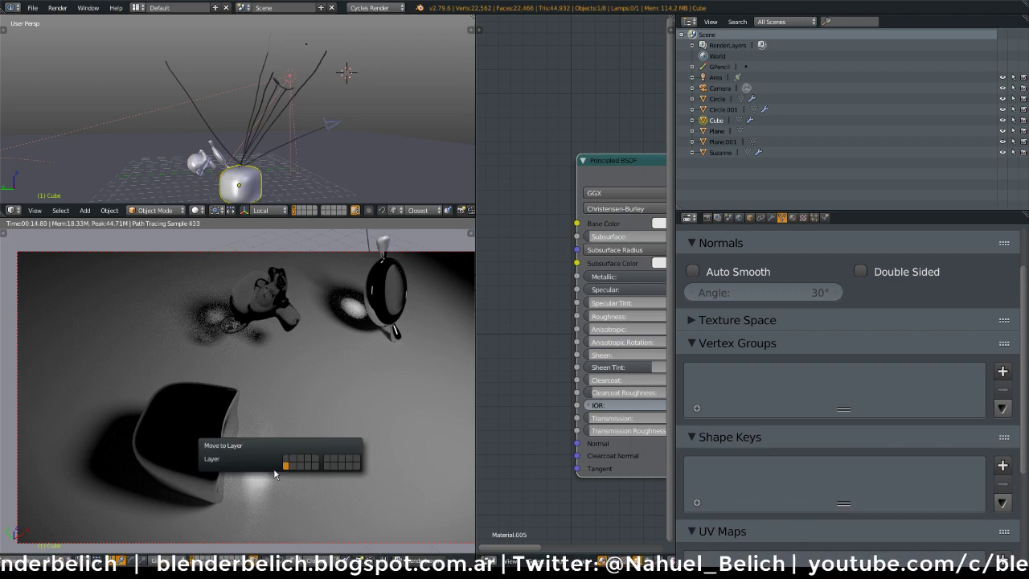
click(295, 466)
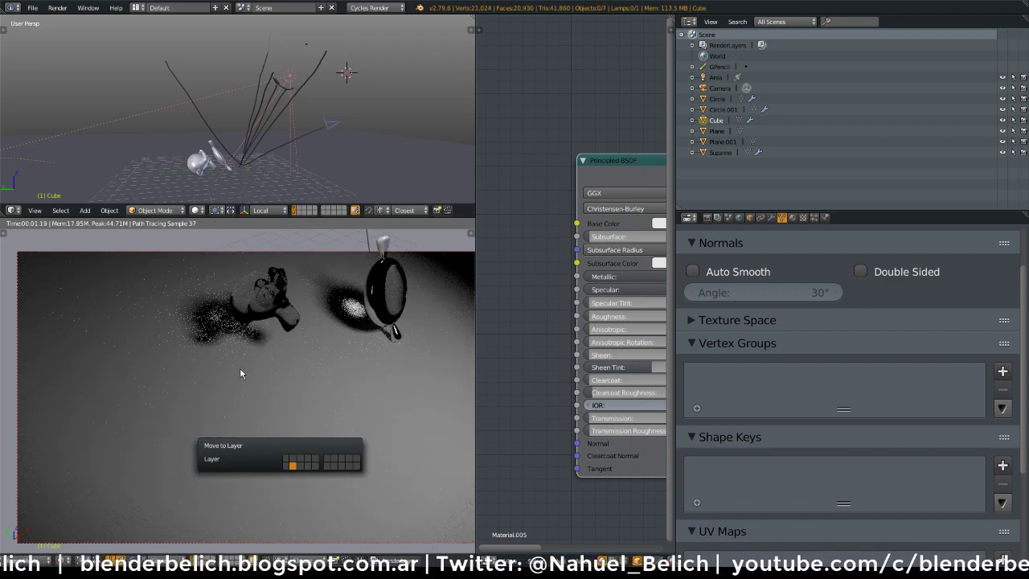
Select the Suzanne monkey head and enlarge the node editor to show its Refraction BSDF node up close
middle_drag(229, 328, 319, 427)
scroll(321, 422, up, 1)
shift+middle_drag(367, 354, 347, 340)
right_click(335, 409)
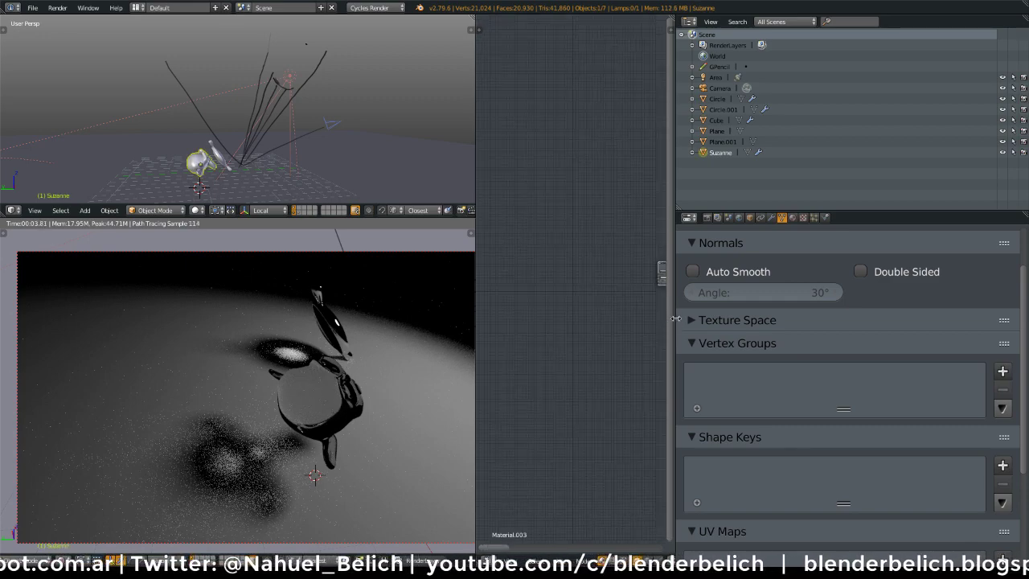
drag(676, 319, 843, 291)
scroll(722, 294, up, 4)
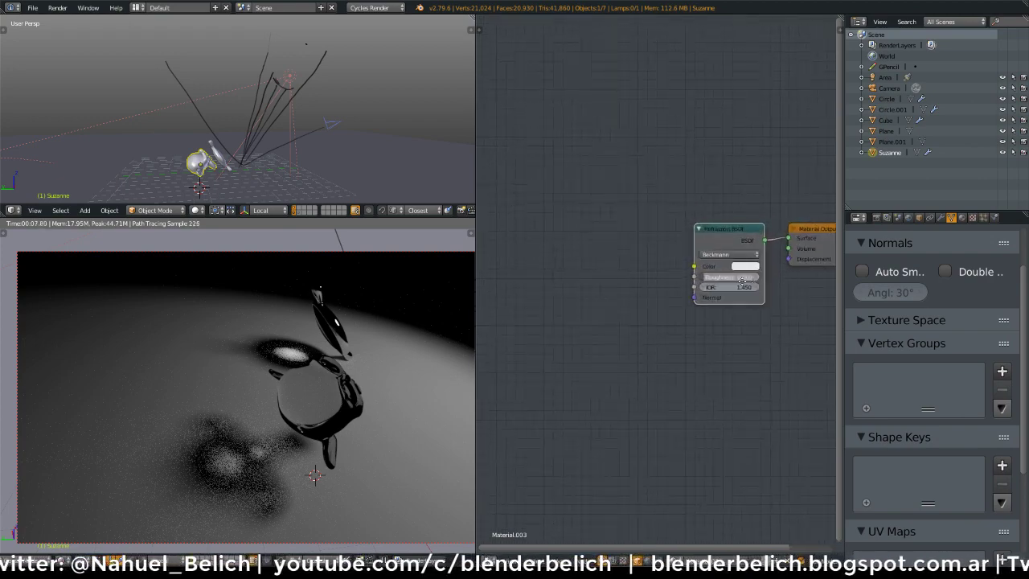
scroll(741, 279, up, 2)
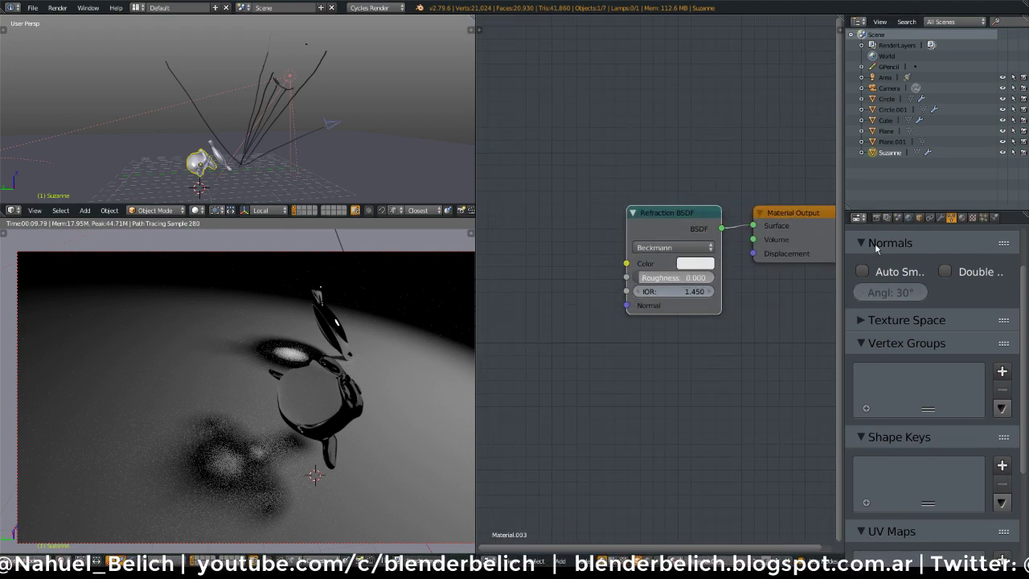
Turn off Reflective Caustics and Refractive Caustics in the render's Light Paths settings
click(877, 217)
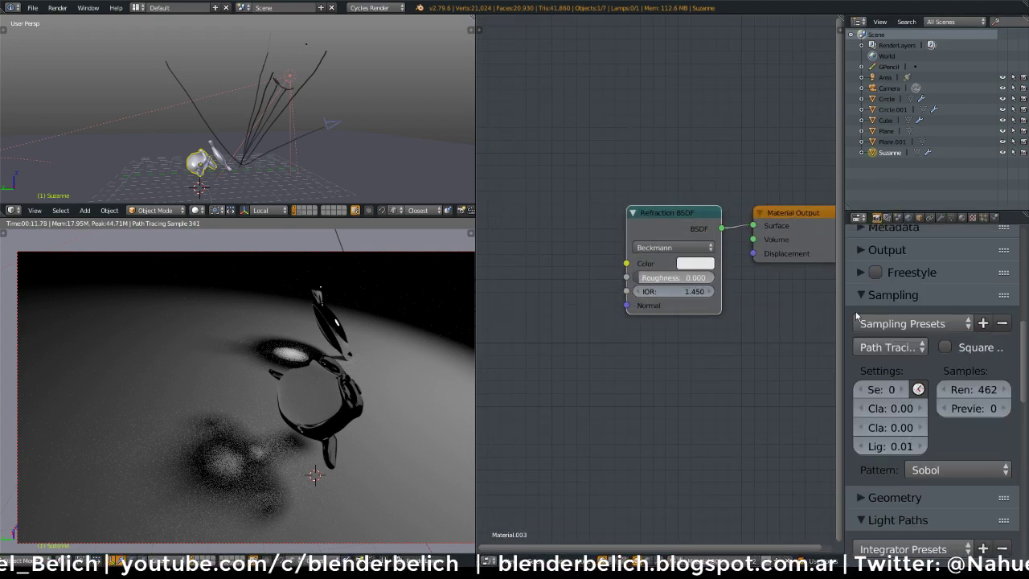
scroll(857, 316, down, 6)
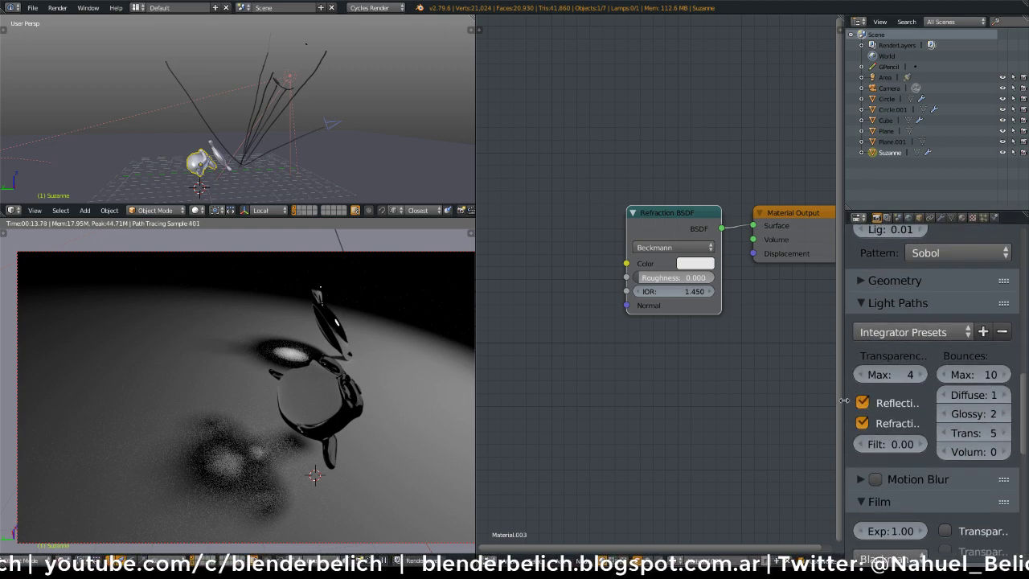
drag(844, 401, 755, 401)
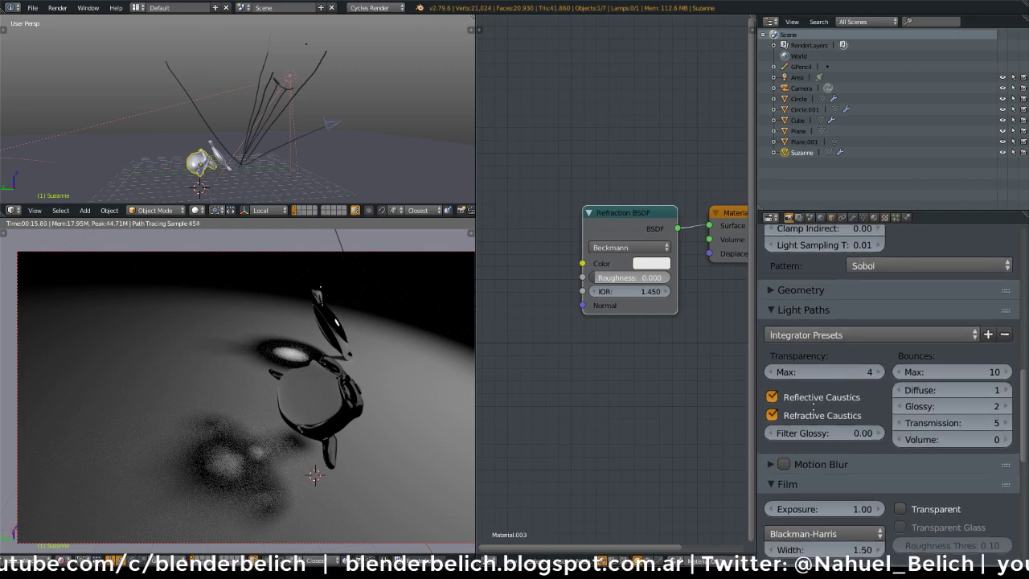
click(772, 396)
click(771, 415)
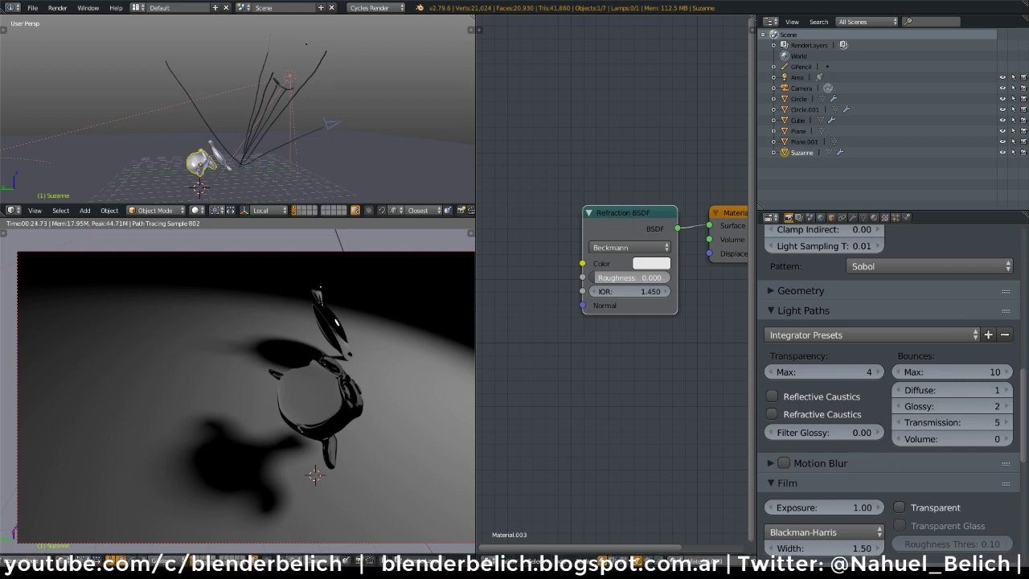
Widen the node editor and delete all grease pencil stroke points from the 3D view
middle_drag(614, 235, 512, 205)
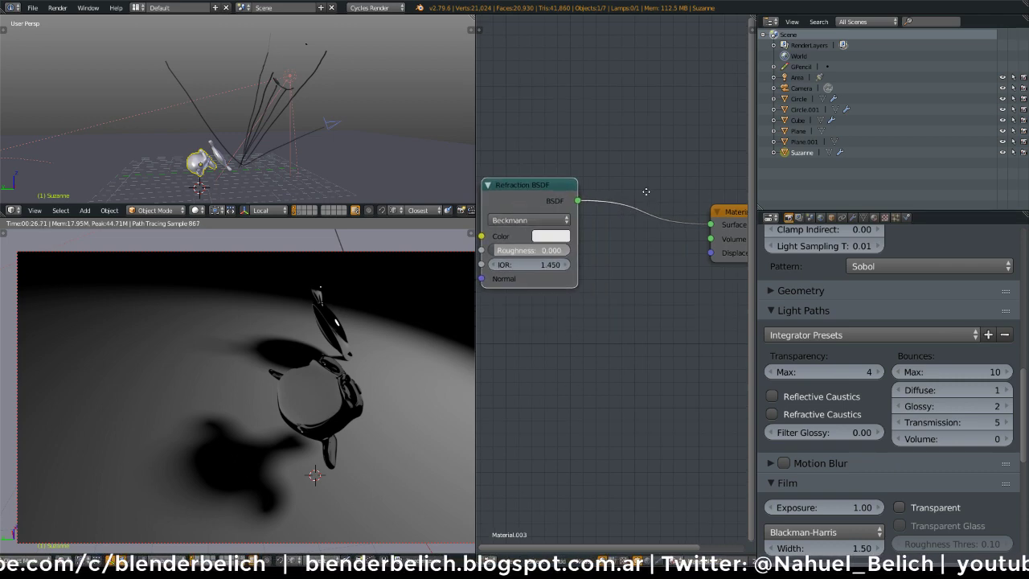
scroll(648, 196, down, 2)
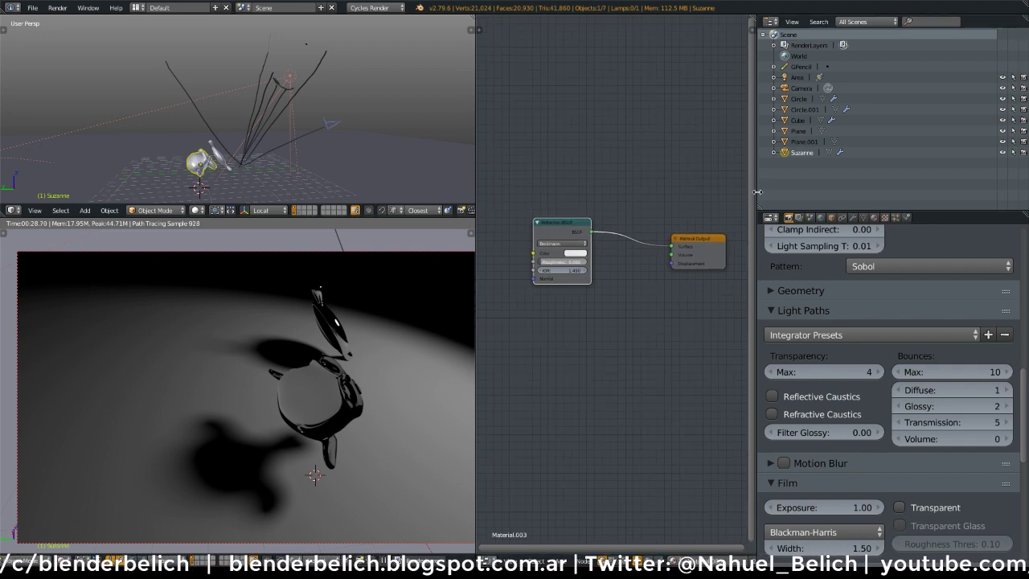
drag(753, 193, 903, 193)
key(d+Tab)
key(x)
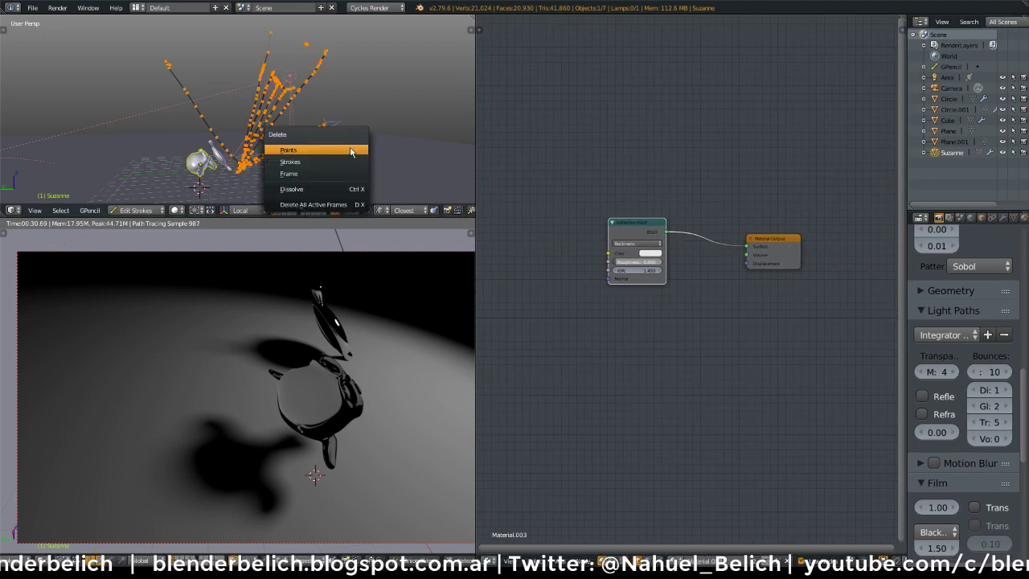
click(348, 149)
Add a Transparent BSDF below the Refraction BSDF and connect it to the Material Output's Surface input
drag(655, 232, 586, 209)
scroll(654, 252, up, 3)
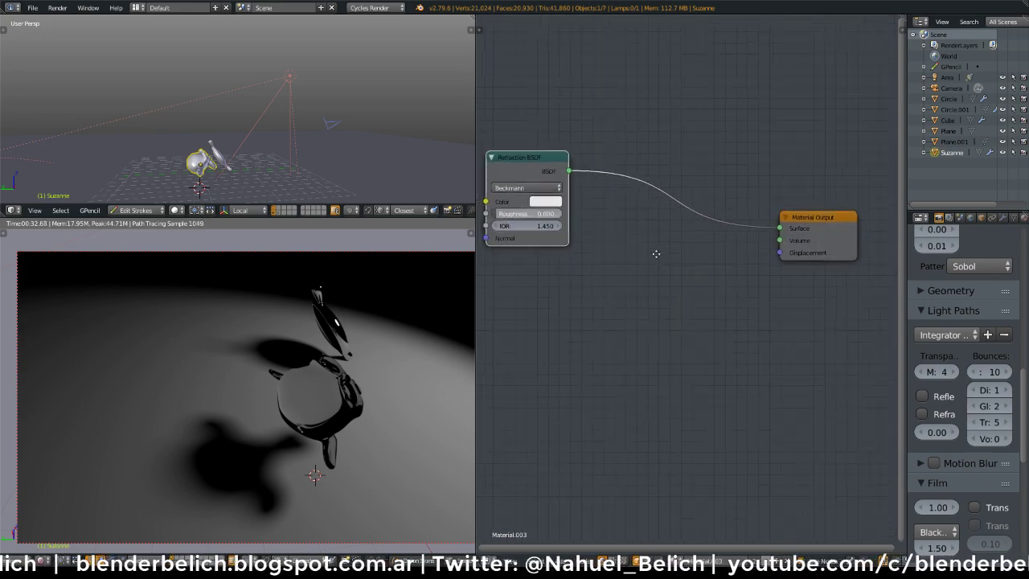
key(shift+a)
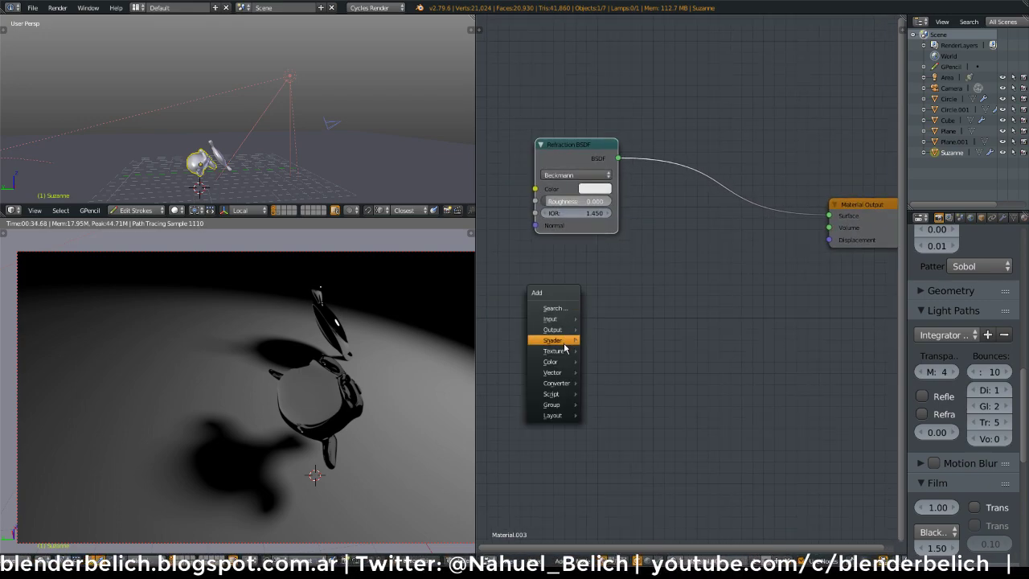
mouse_move(569, 341)
click(635, 305)
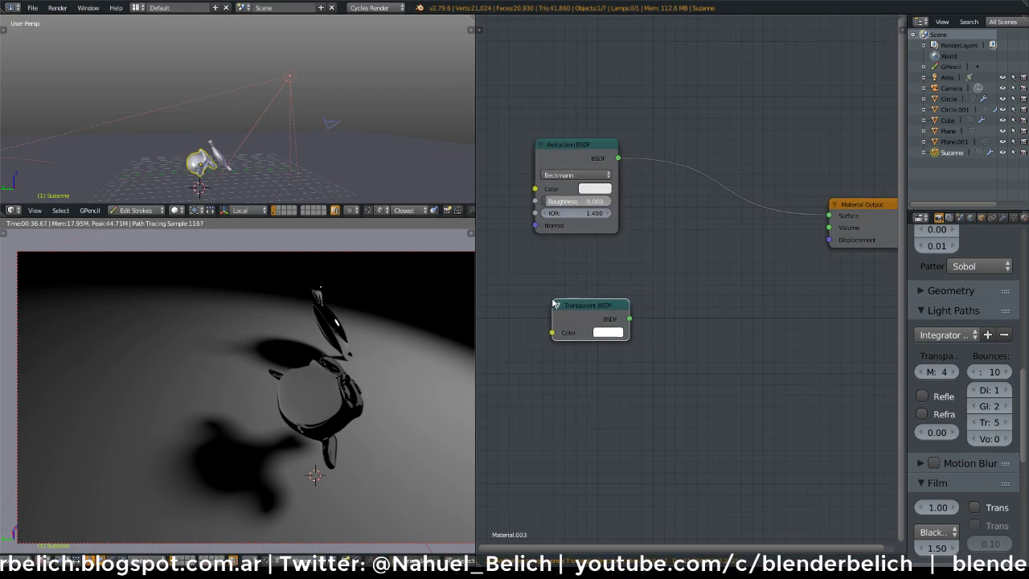
drag(833, 217, 831, 215)
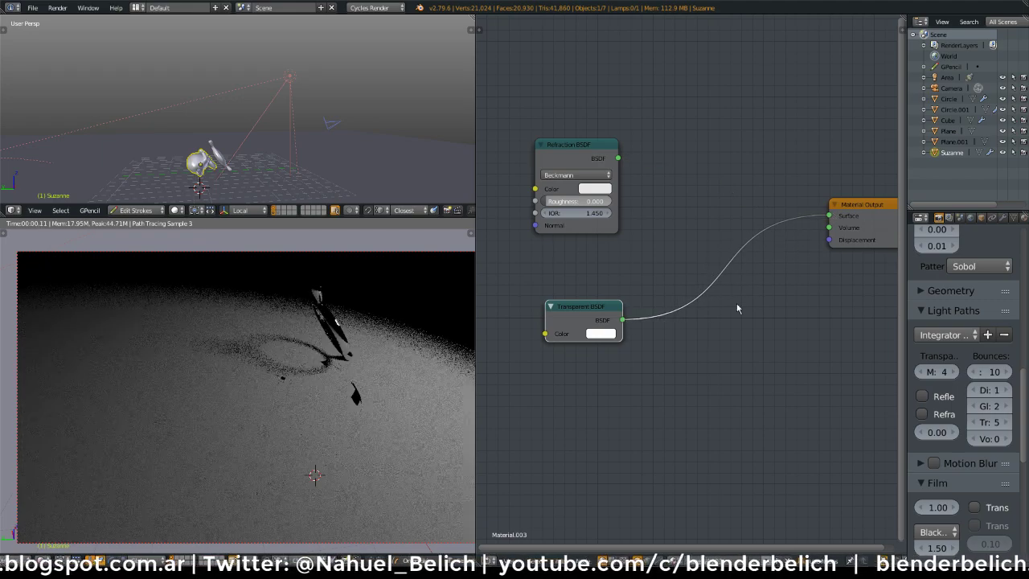
Darken the Transparent BSDF colour to grey, lighten it to light grey, and view Suzanne's rendered shadow from another angle
click(605, 333)
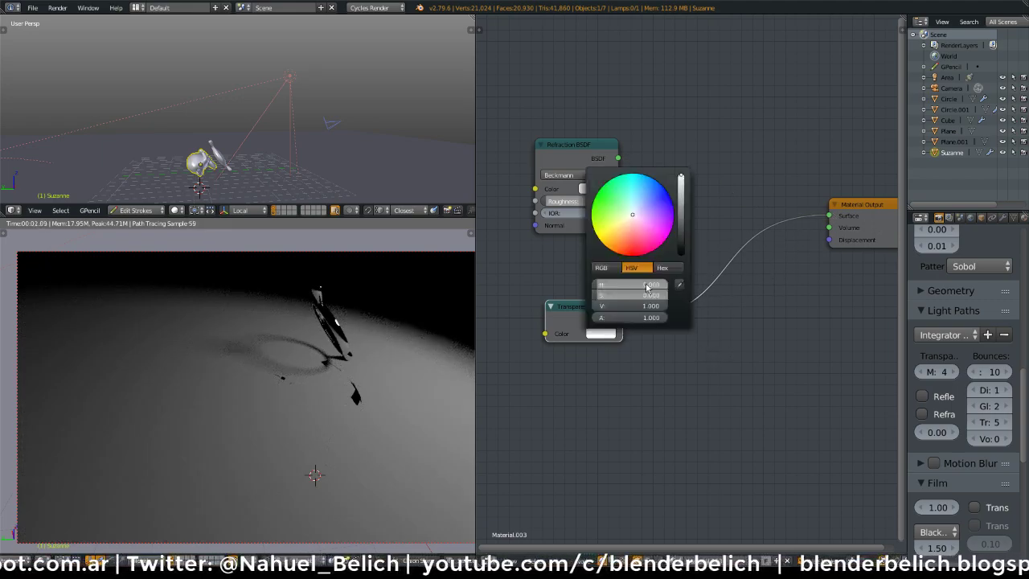
drag(685, 189, 681, 215)
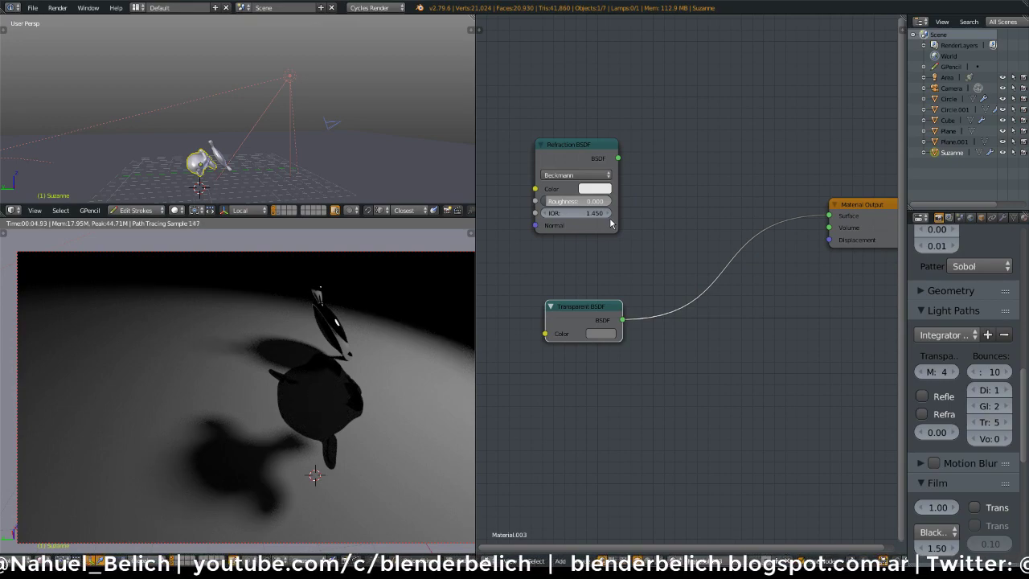
click(600, 334)
drag(678, 223, 681, 179)
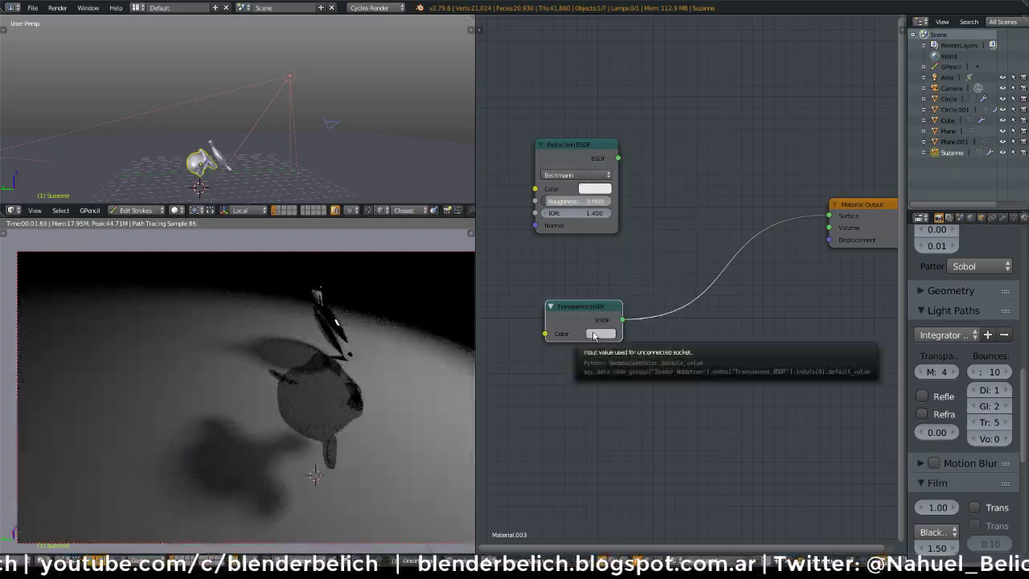
middle_drag(198, 358, 346, 315)
middle_drag(267, 336, 315, 354)
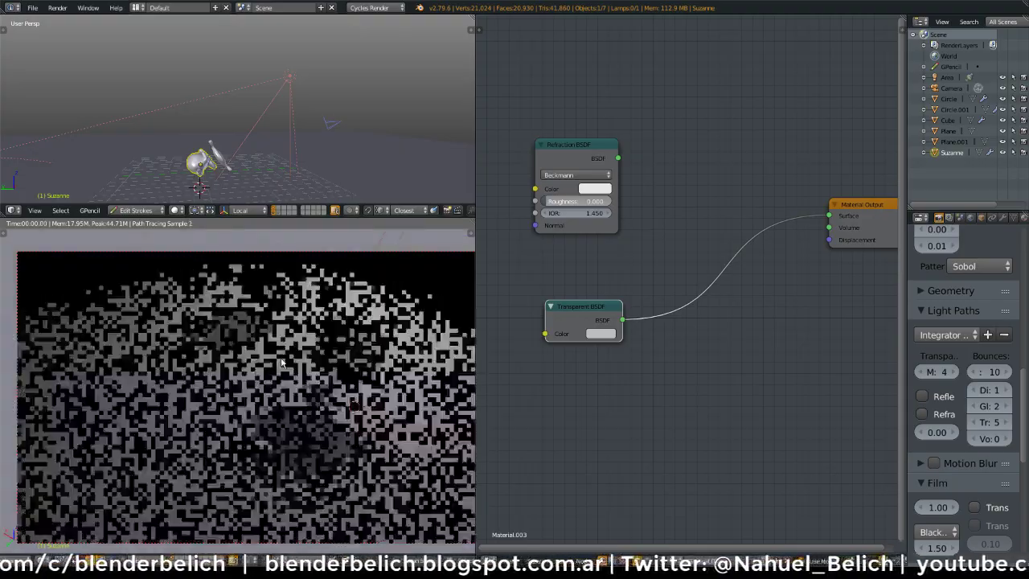
mouse_move(265, 410)
middle_down()
mouse_move(276, 391)
mouse_move(266, 385)
mouse_move(404, 374)
middle_up()
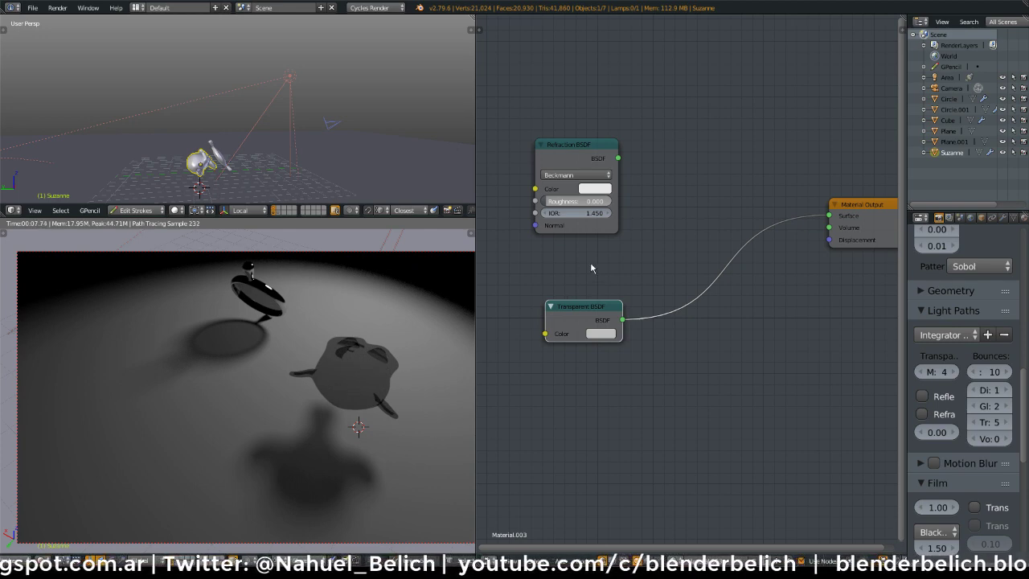
Cut the Transparent BSDF's link to the output and place a Mix Shader before the Material Output
drag(596, 226, 599, 276)
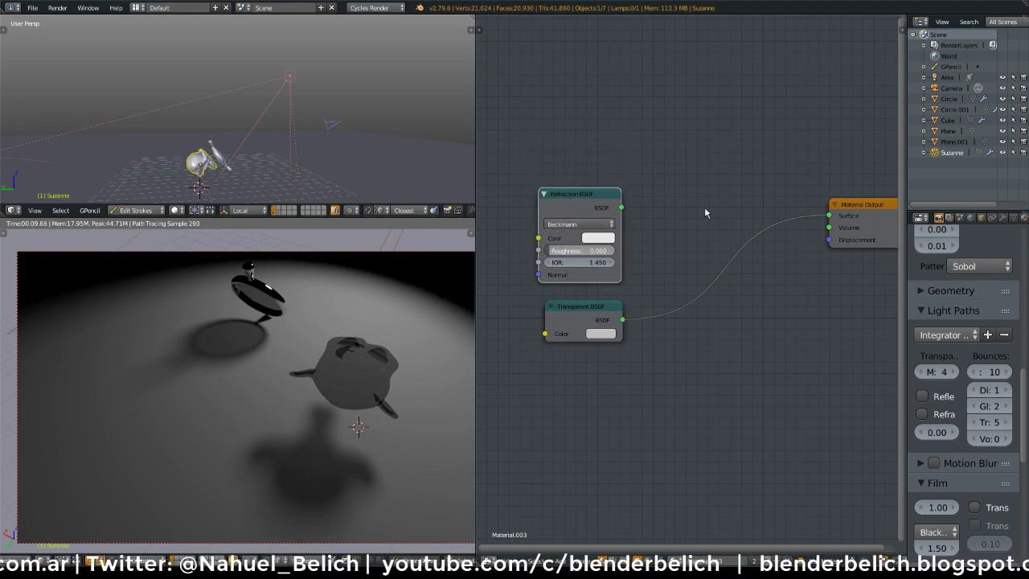
ctrl+right_drag(743, 300, 743, 303)
key(shift+a)
mouse_move(698, 317)
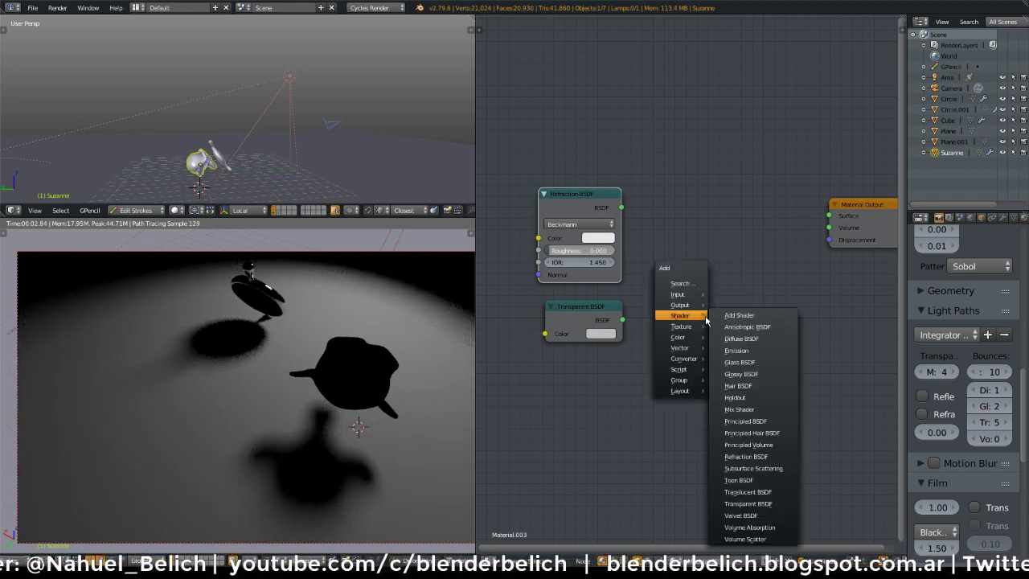
click(739, 409)
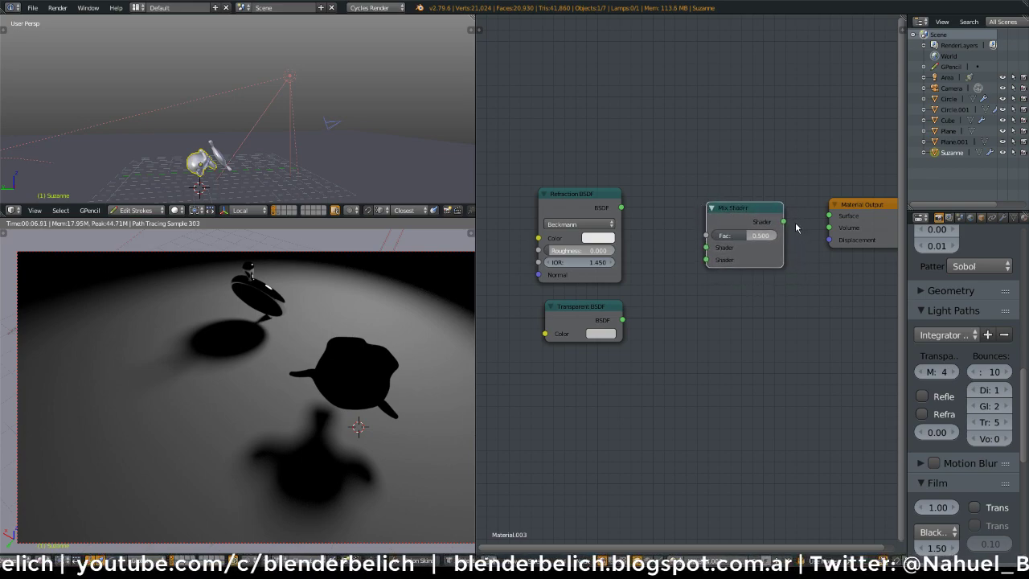
Connect Refraction BSDF to the Mix Shader's first shader input and Transparent BSDF to the second, with the mix feeding the Surface output
drag(621, 207, 705, 247)
drag(706, 260, 692, 270)
drag(621, 324, 625, 323)
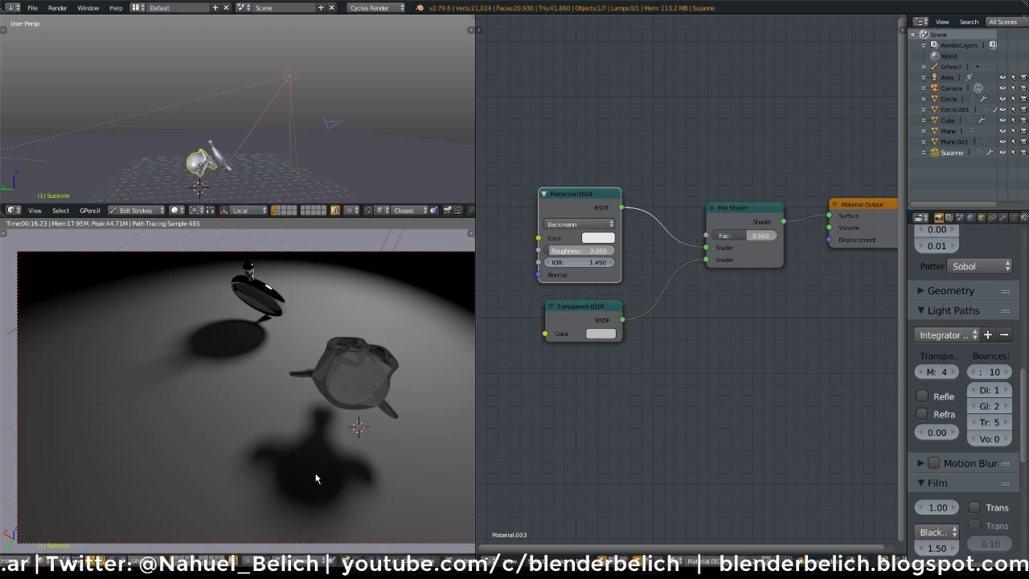
middle_drag(391, 377, 390, 335)
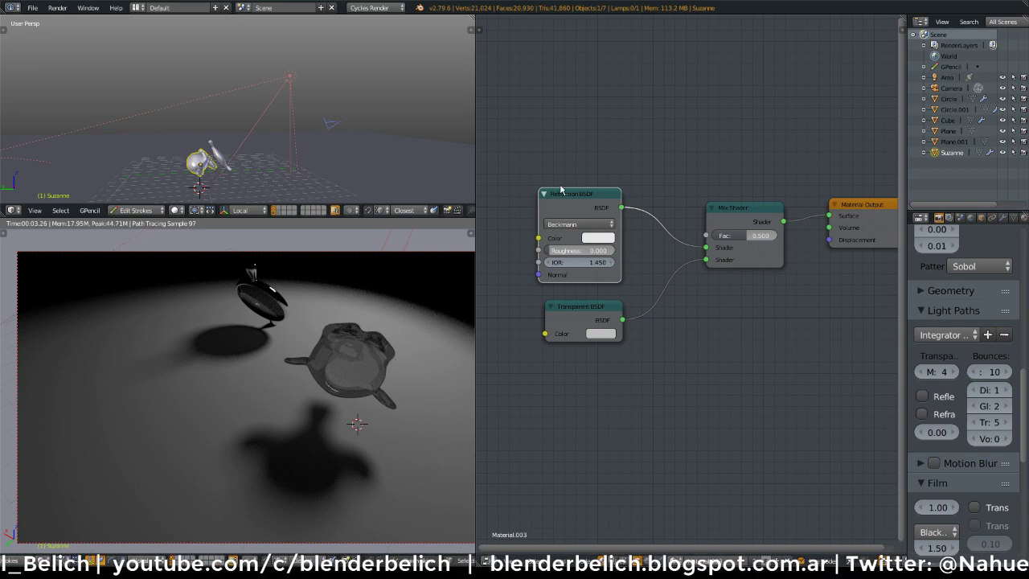
Space out the Refraction and Transparent nodes and add a Light Path node above the Refraction BSDF
drag(583, 200, 566, 205)
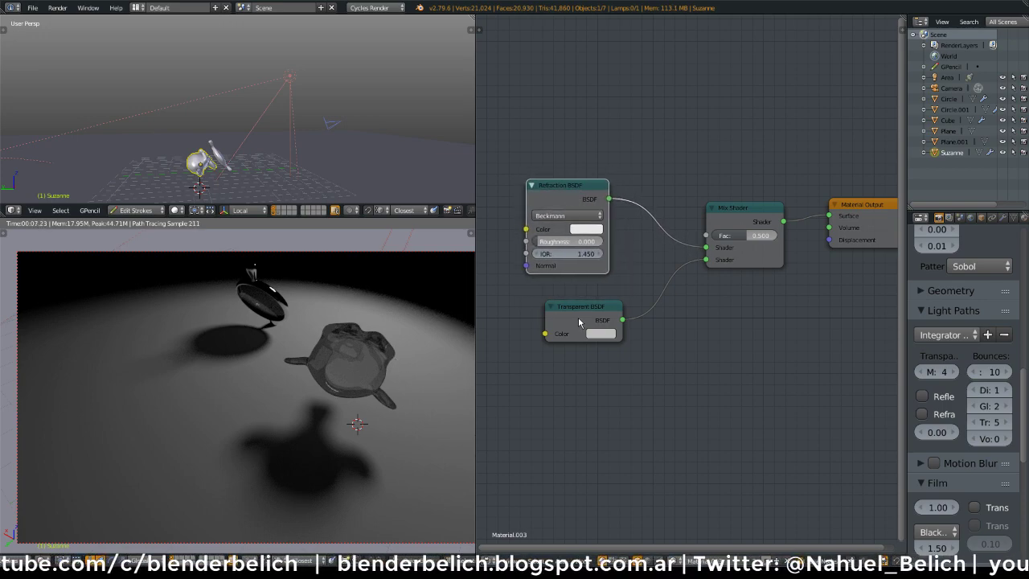
drag(579, 322, 557, 344)
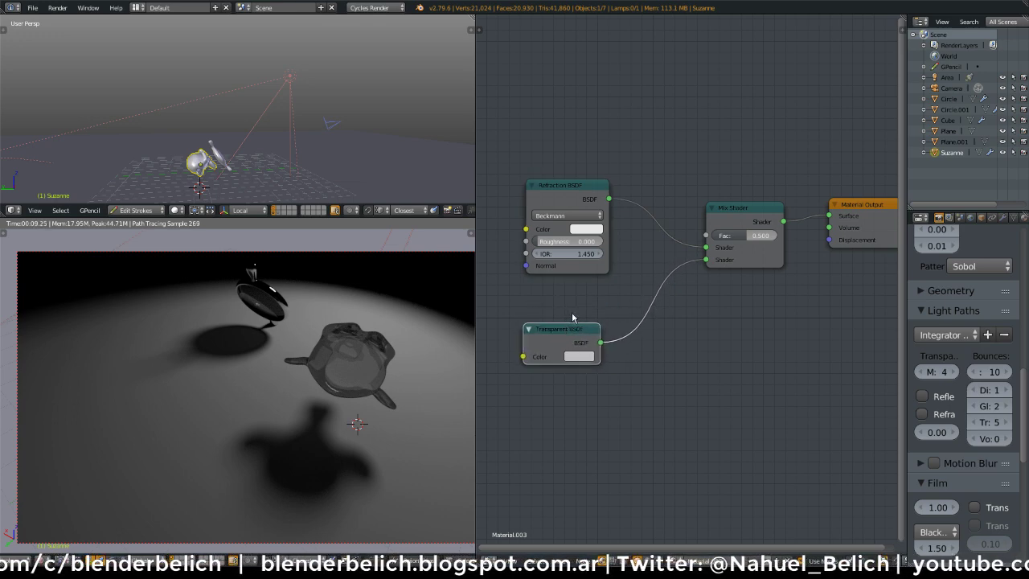
middle_drag(622, 164, 629, 236)
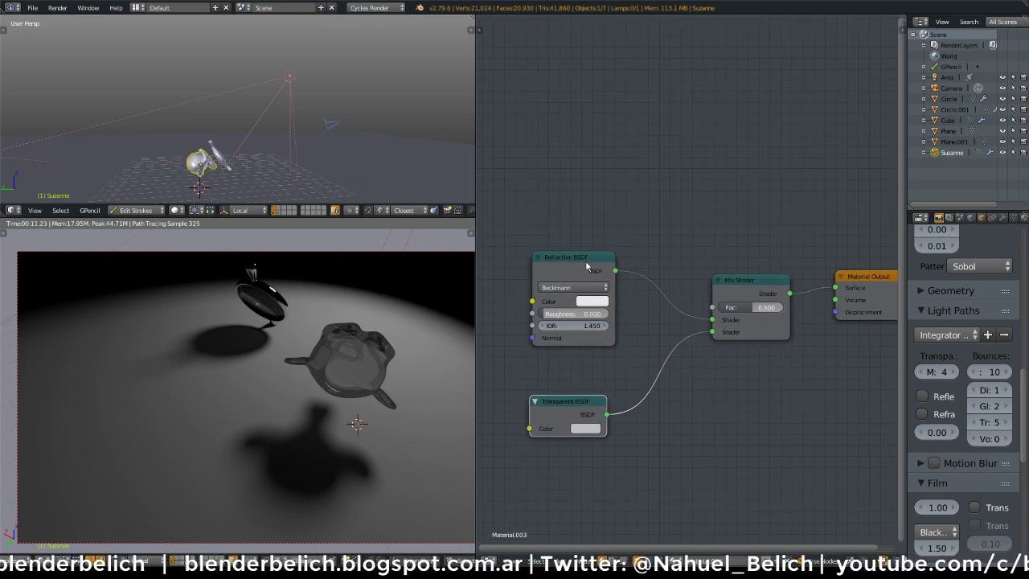
drag(586, 257, 572, 264)
key(shift+a)
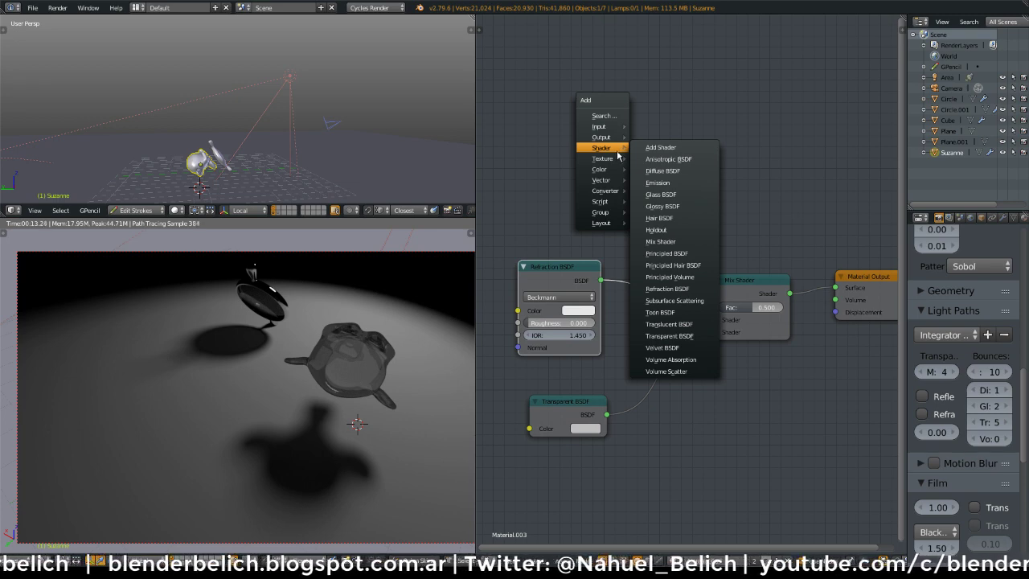
mouse_move(615, 135)
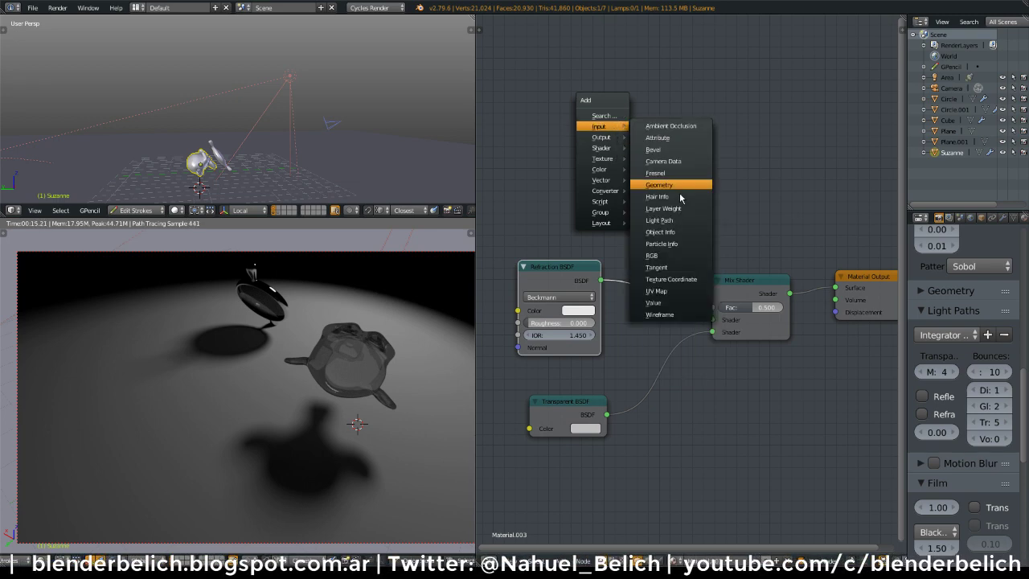
click(682, 220)
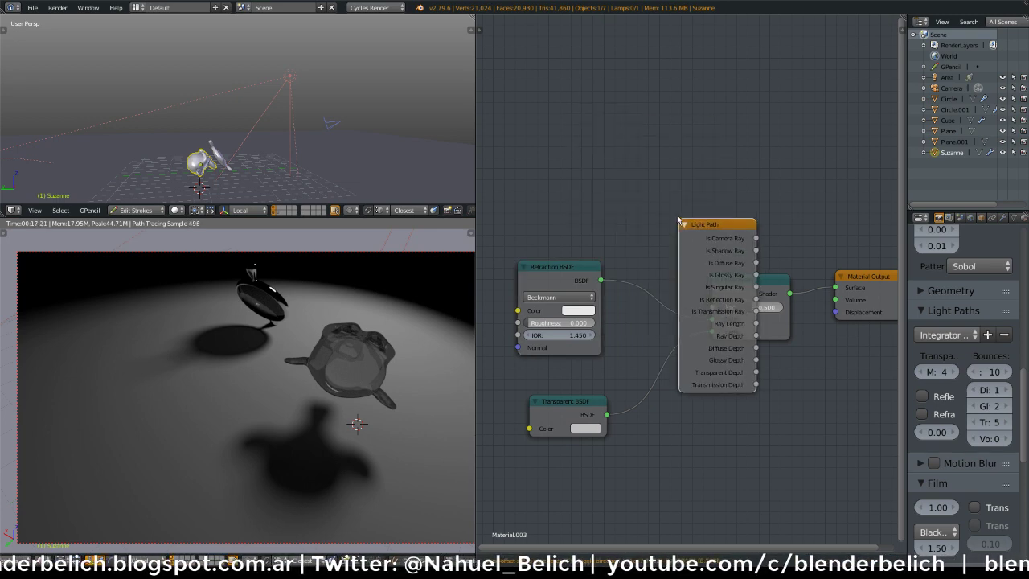
click(521, 71)
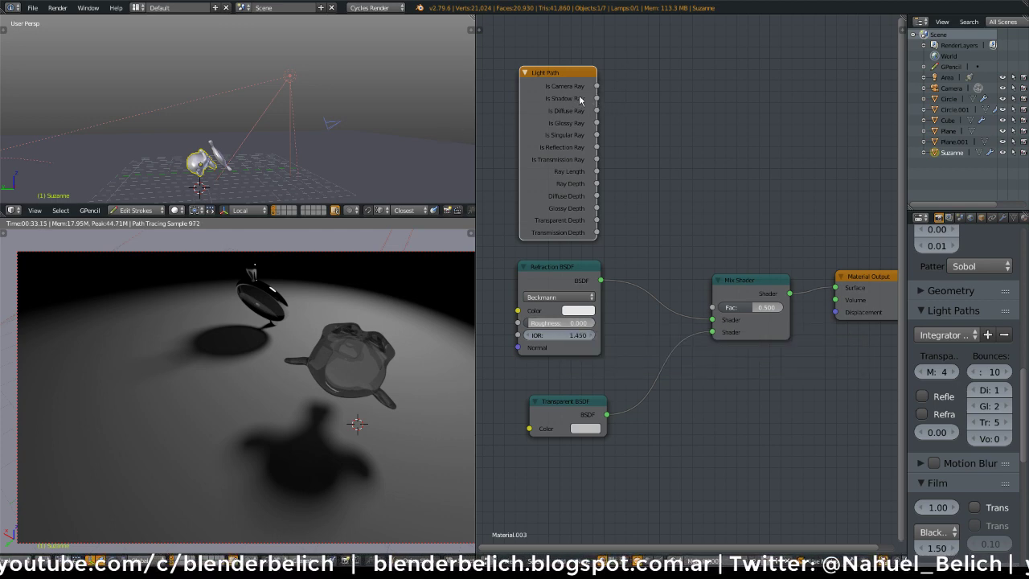
Connect the Light Path node's Is Shadow Ray output to the Mix Shader's Fac input
middle_drag(581, 99, 631, 84)
middle_drag(631, 152, 809, 357)
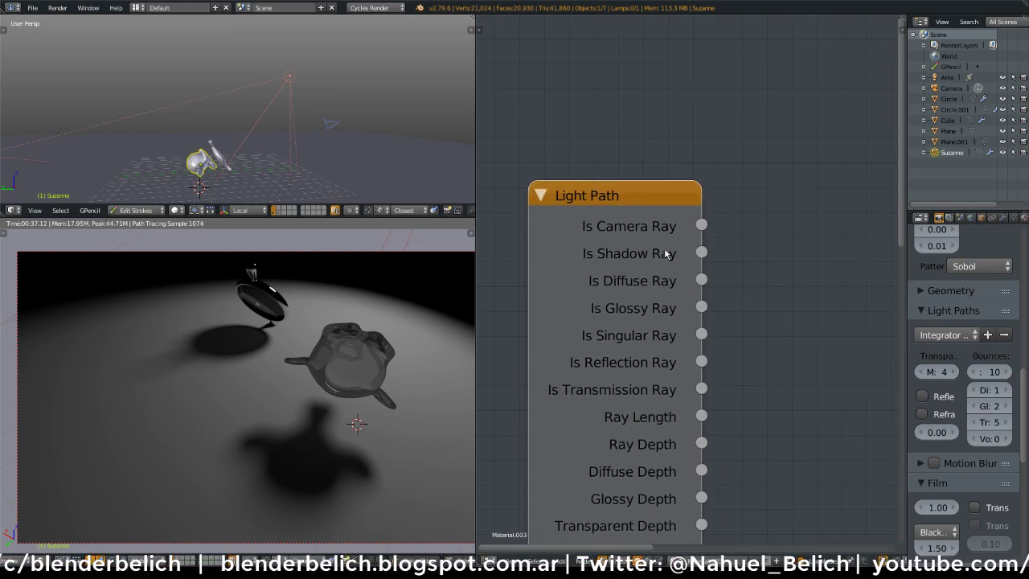
middle_drag(589, 257, 558, 119)
ctrl+middle_drag(654, 181, 644, 194)
middle_drag(633, 178, 627, 130)
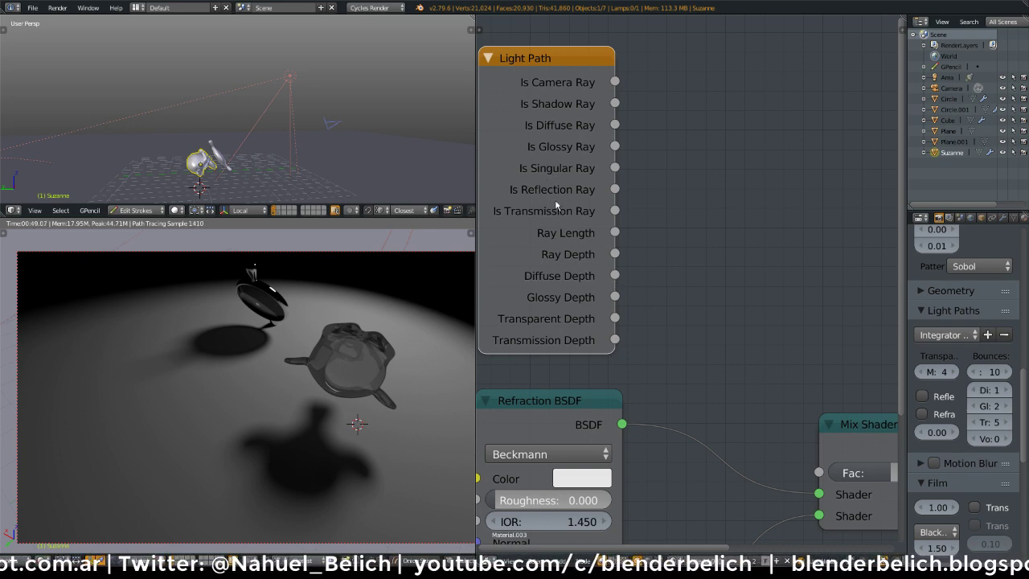
middle_drag(648, 232, 631, 198)
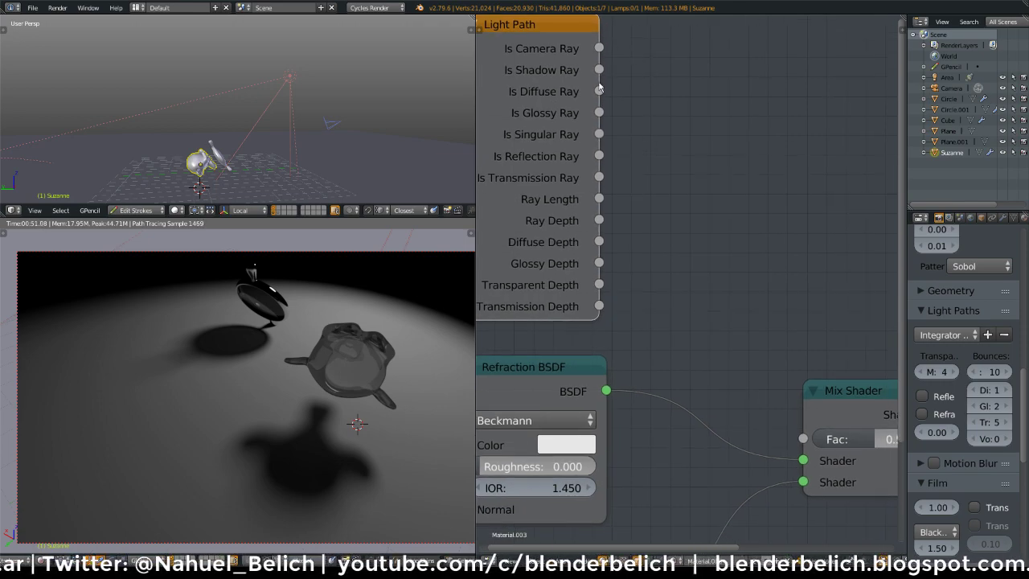
drag(603, 76, 802, 438)
scroll(803, 439, down, 5)
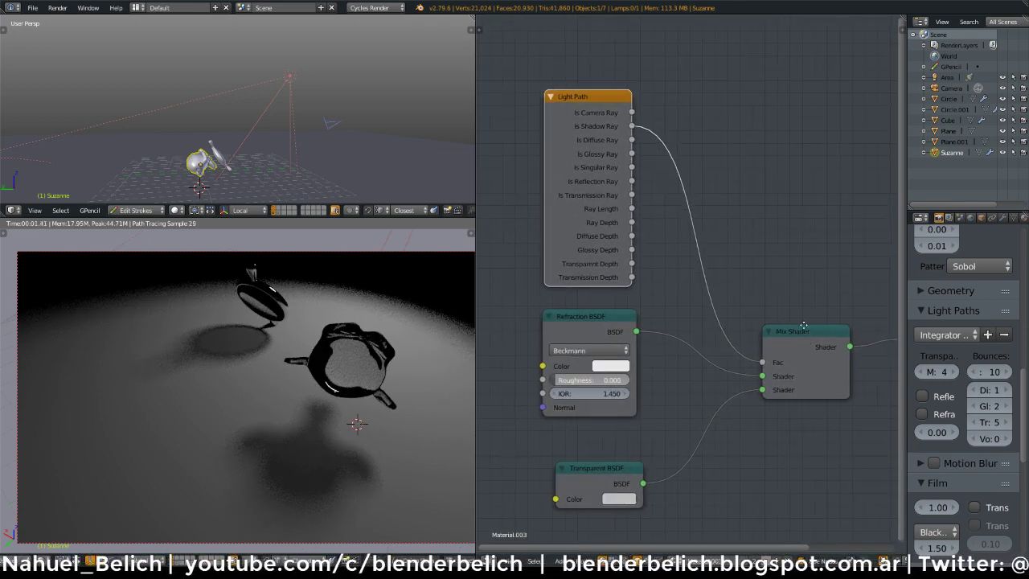
Annotate the Mix Shader's inputs with grease pencil, writing 0 with an arrow for the first shader and 1 for the second
scroll(733, 186, up, 3)
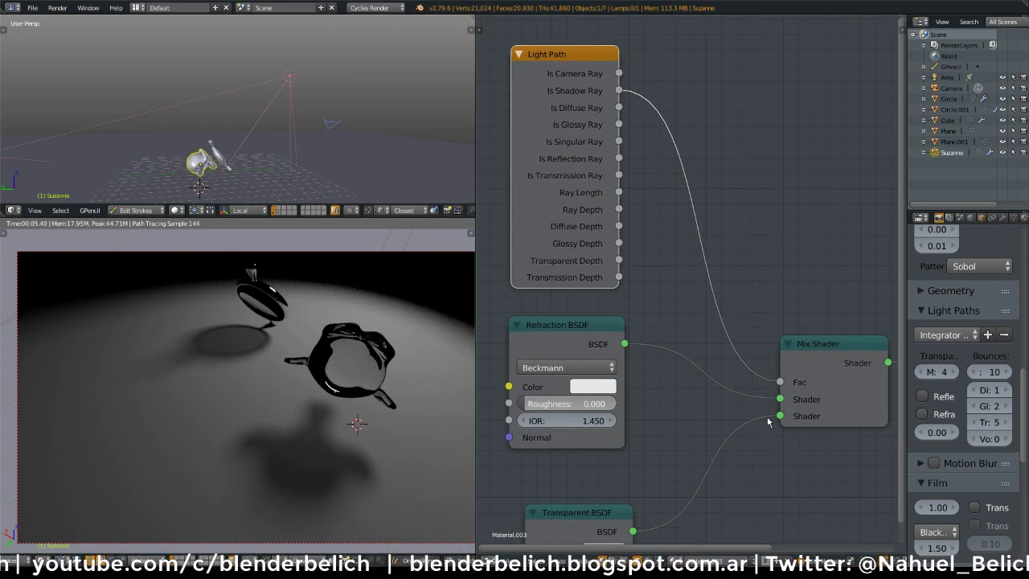
mouse_move(706, 421)
mouse_down()
mouse_move(728, 420)
mouse_move(697, 427)
mouse_up()
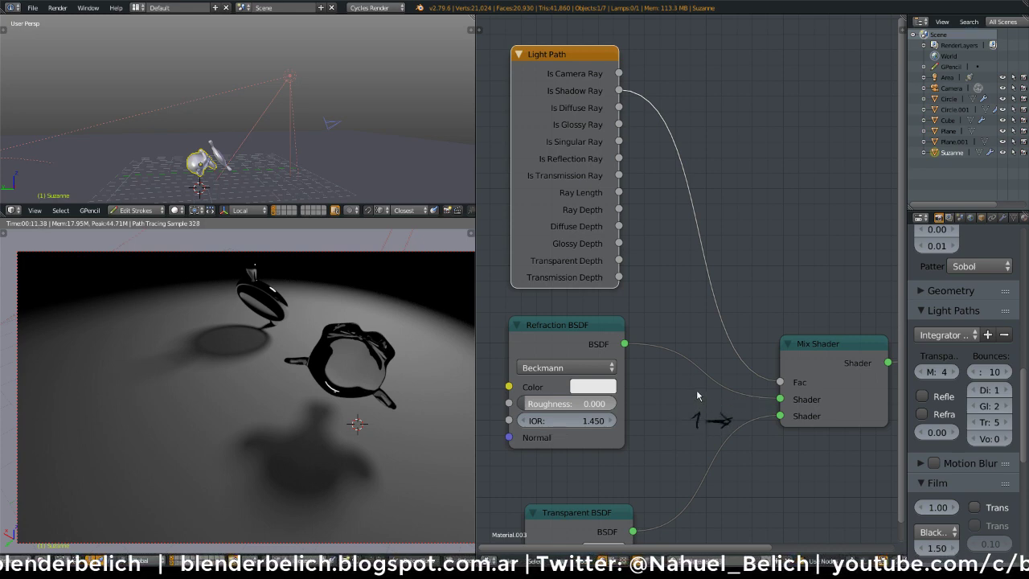
drag(696, 389, 723, 398)
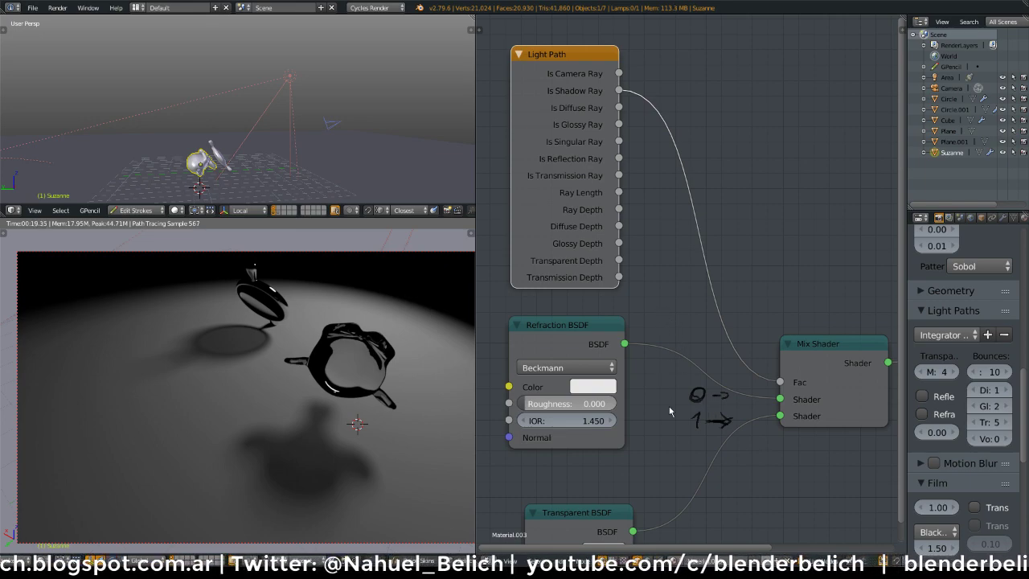
Change the Transparent BSDF's color to a saturated blue to tint the shadows
middle_drag(665, 446, 709, 366)
scroll(683, 403, down, 5)
scroll(709, 366, down, 1)
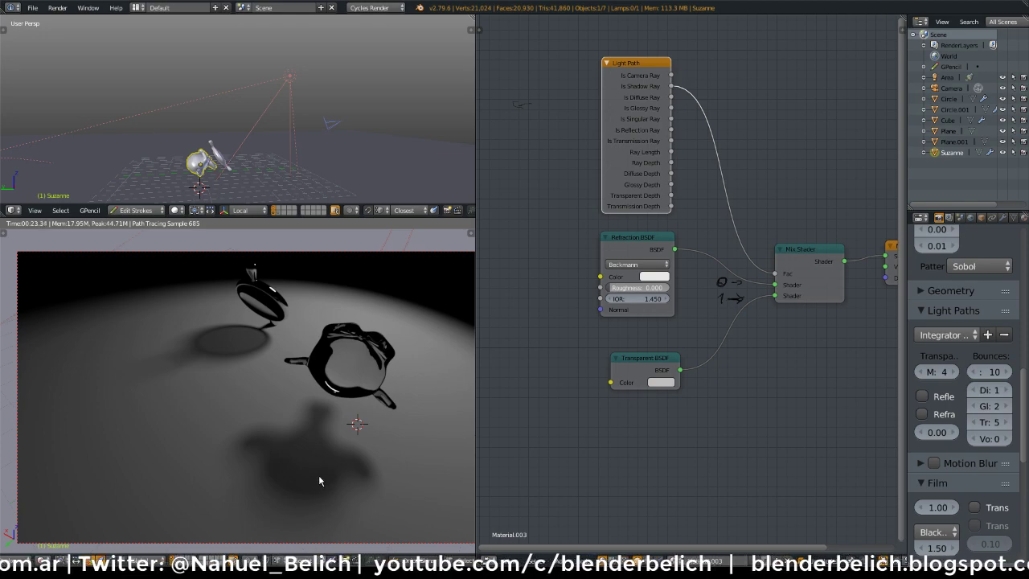
click(642, 367)
click(661, 382)
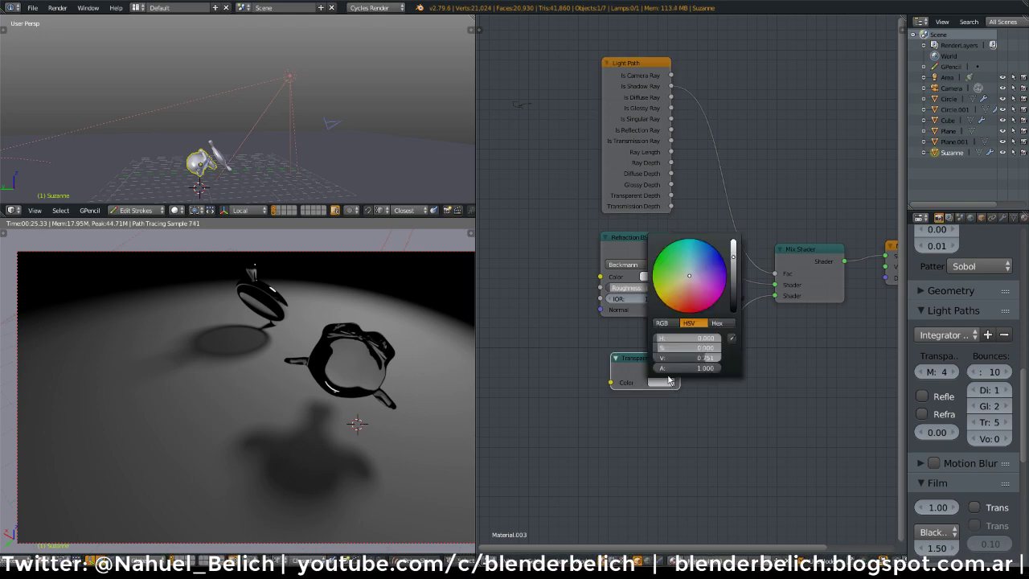
click(712, 266)
Change the Refraction BSDF's color to a bright green
click(654, 276)
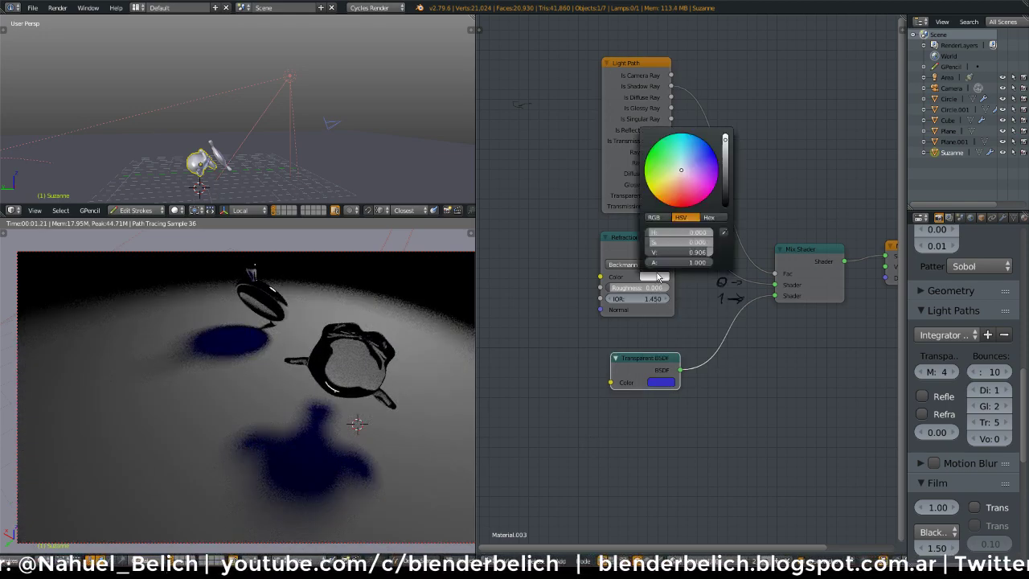
click(711, 185)
click(663, 152)
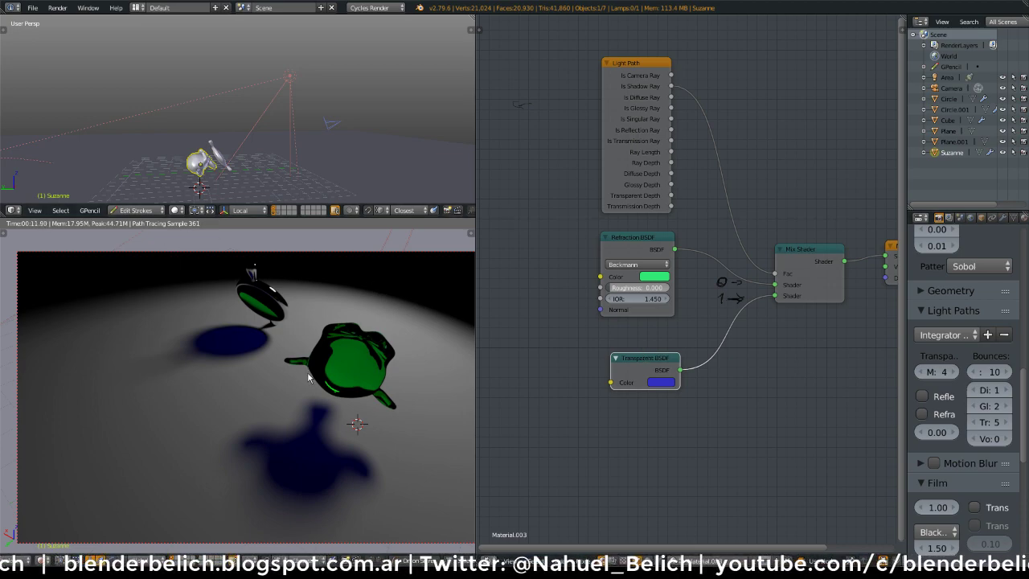
Reset the Transparent BSDF's color from blue to a nearly neutral light grey
middle_drag(308, 378, 336, 379)
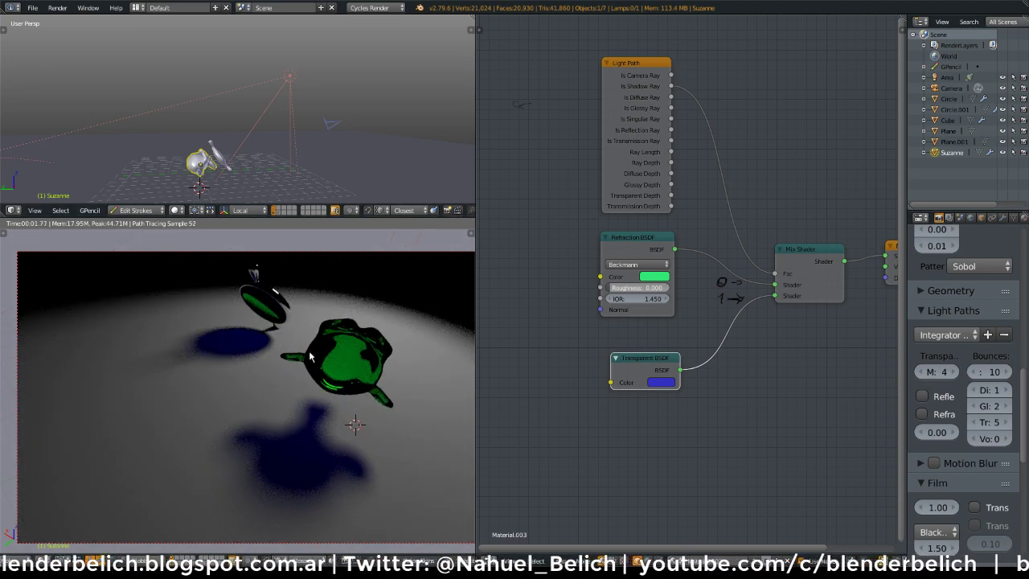
middle_drag(258, 266, 295, 321)
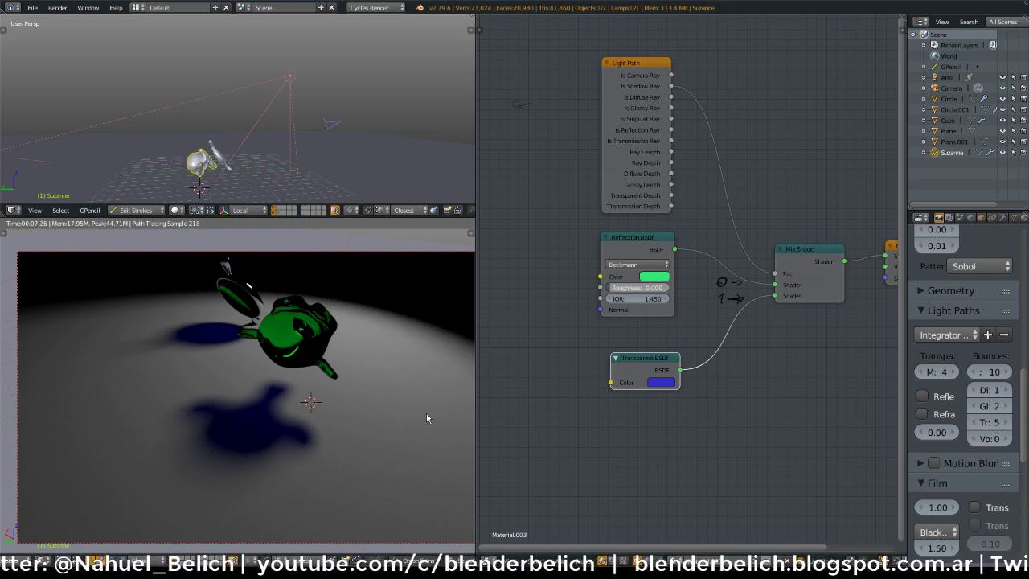
middle_drag(426, 413, 440, 420)
middle_drag(594, 366, 680, 377)
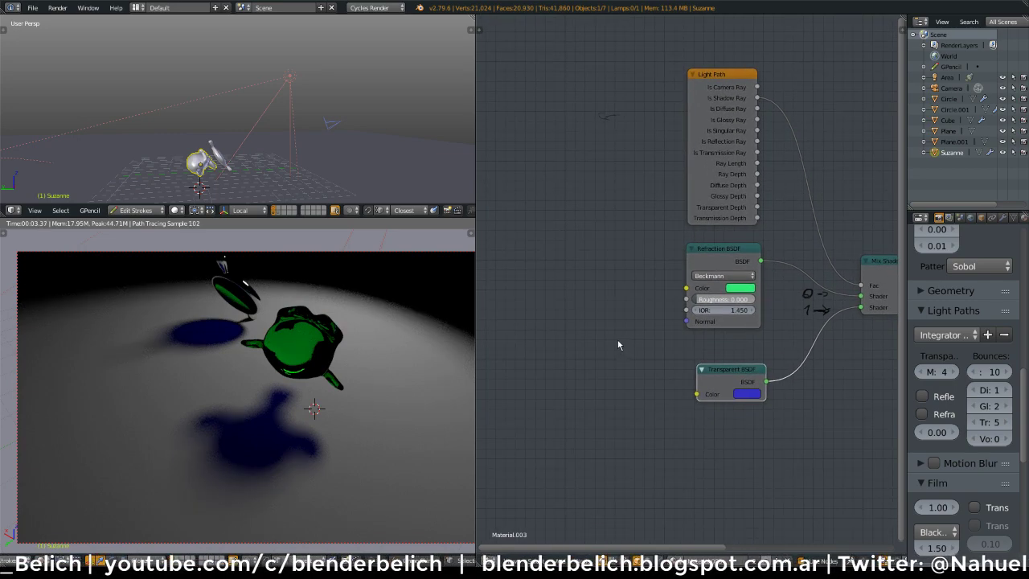
click(748, 394)
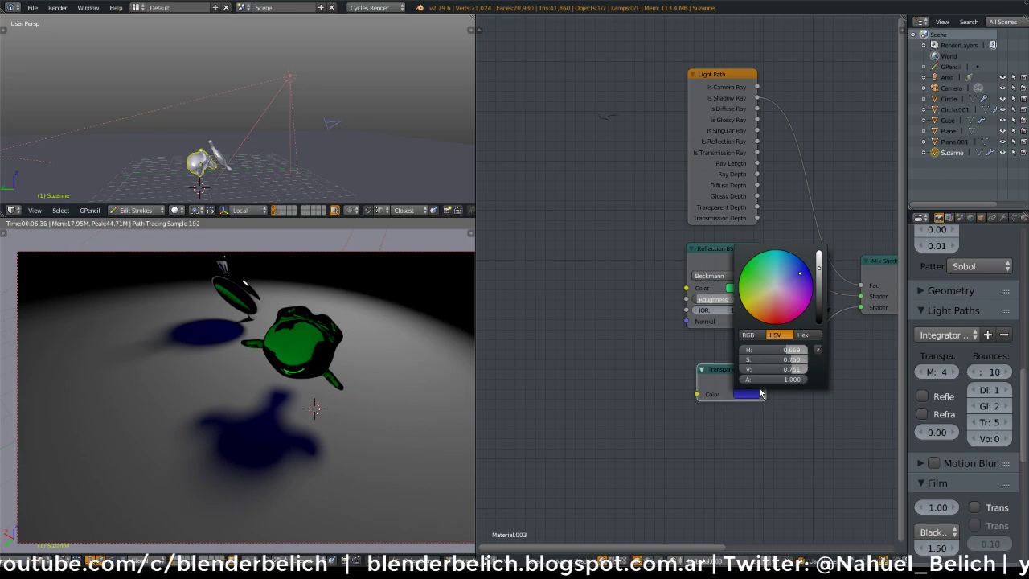
click(777, 287)
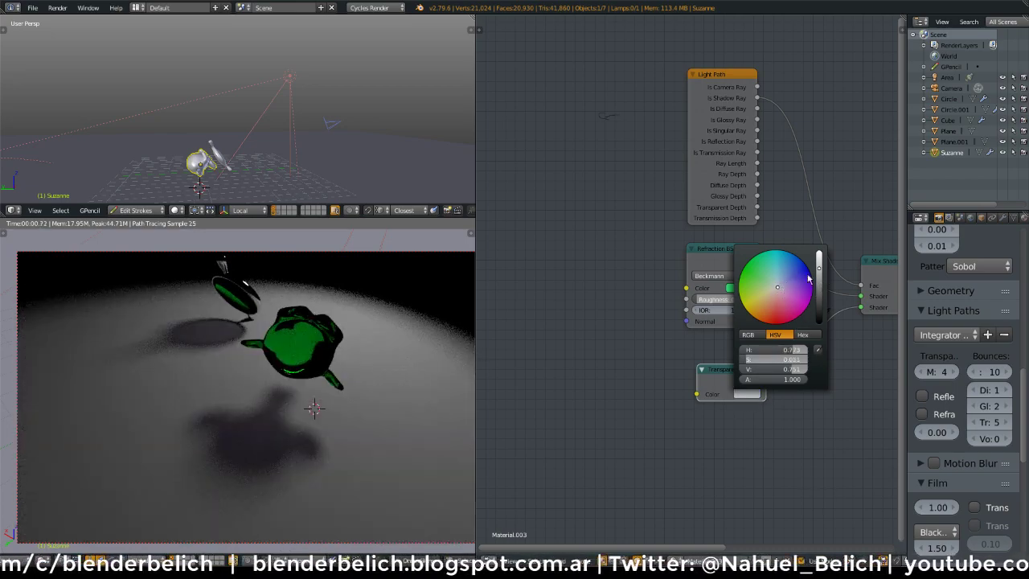
click(820, 256)
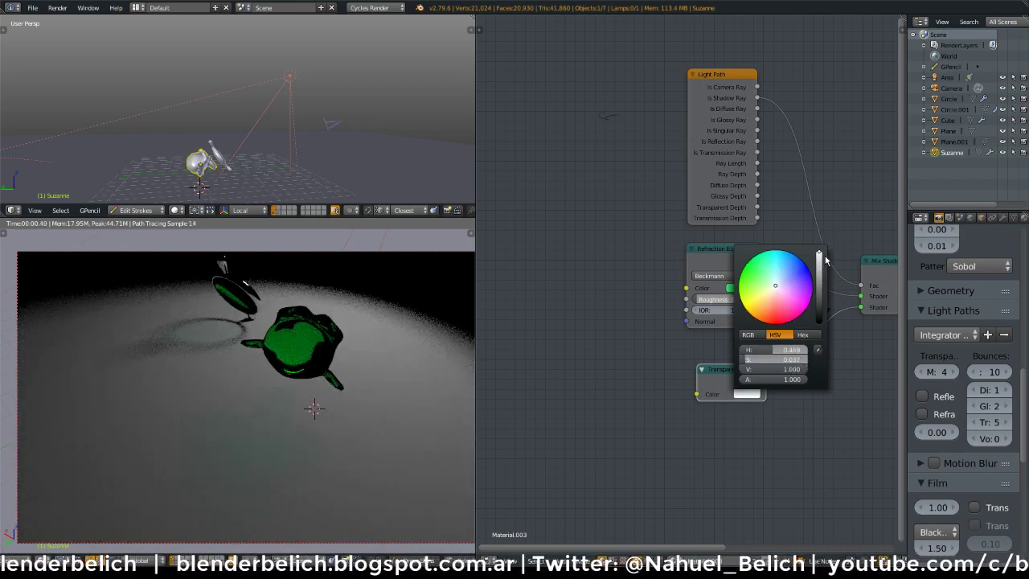
middle_drag(583, 360, 599, 351)
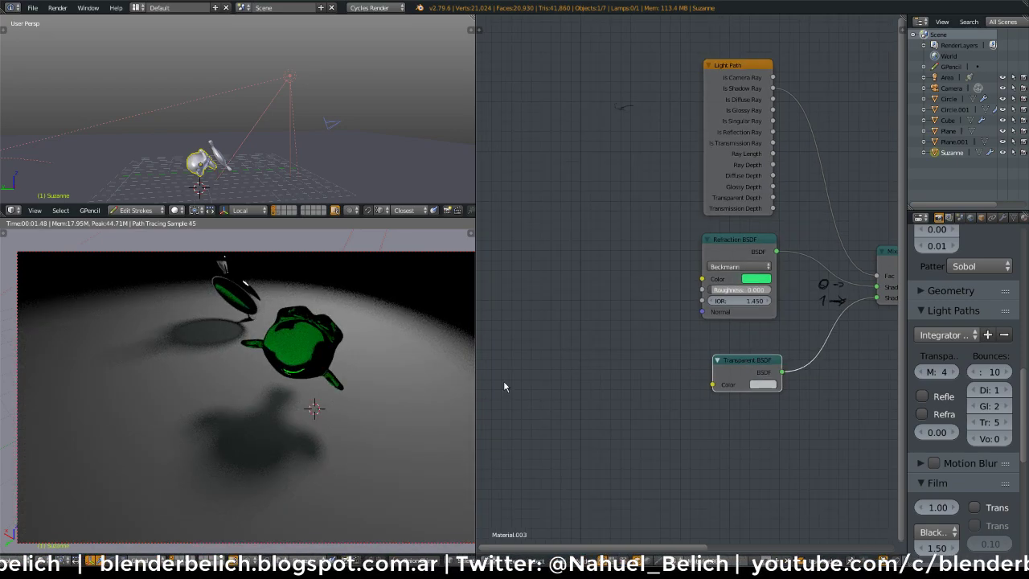
Add a UV Sphere on the floor beside the monkey head and raise it above the floor
click(422, 385)
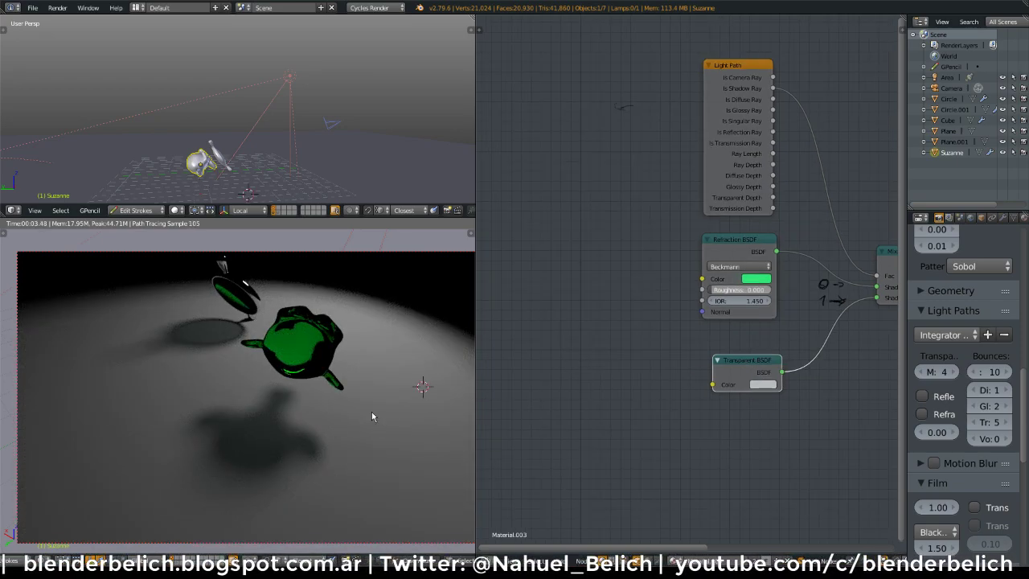
key(shift+a)
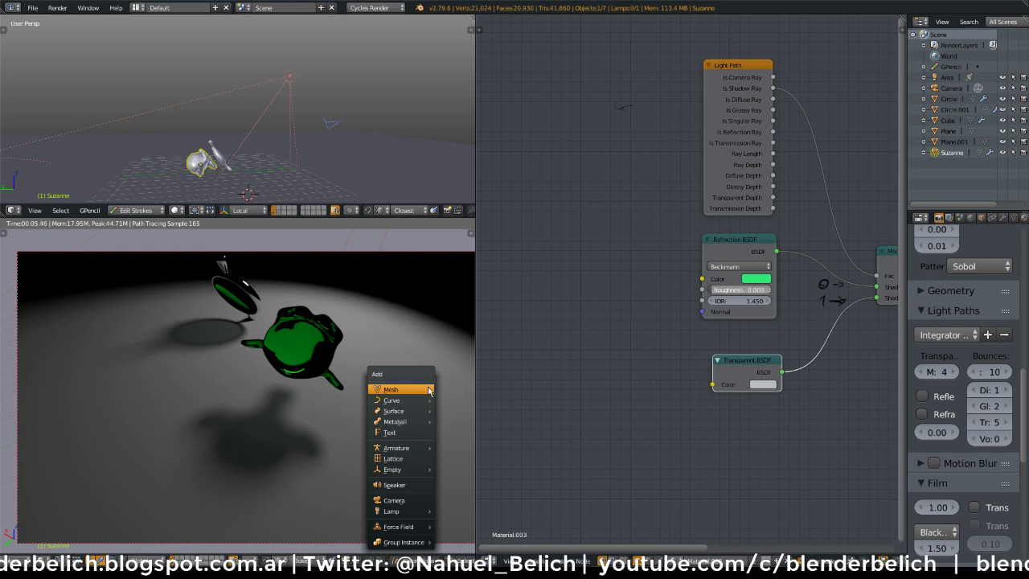
mouse_move(431, 390)
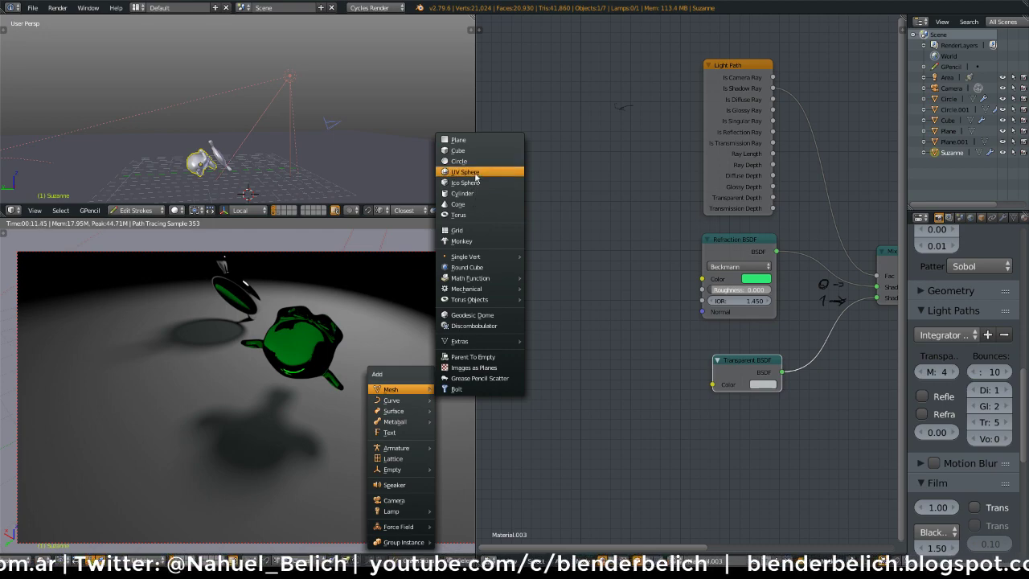
click(464, 172)
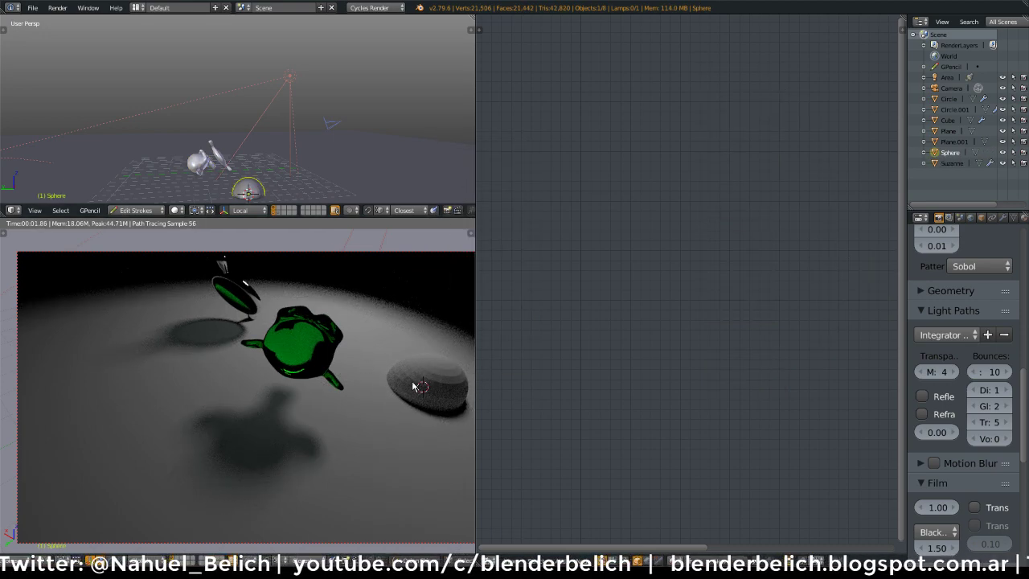
key(z)
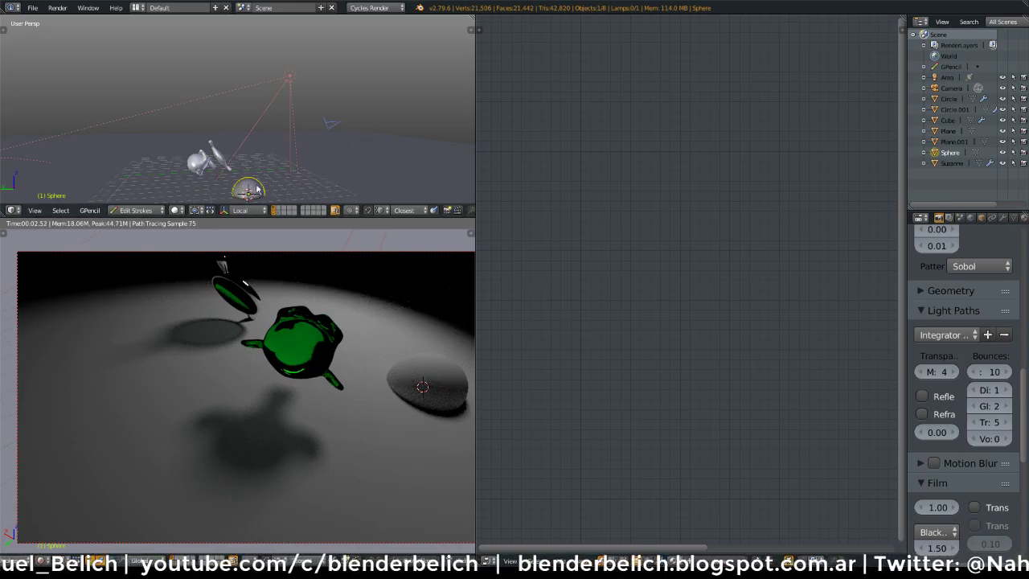
key(g)
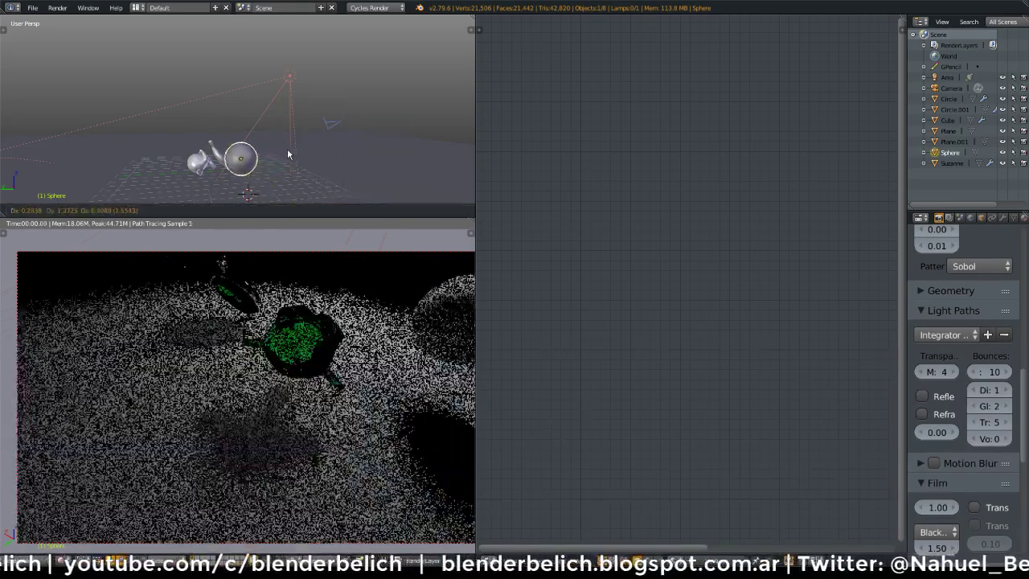
click(258, 162)
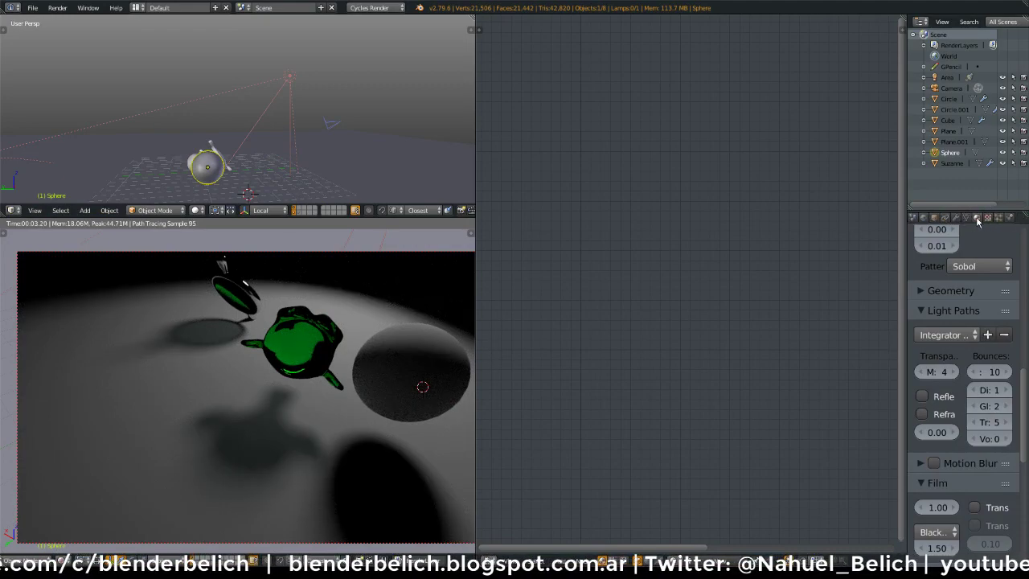
Create a new material for the sphere and set its surface shader to Emission
click(977, 218)
click(961, 322)
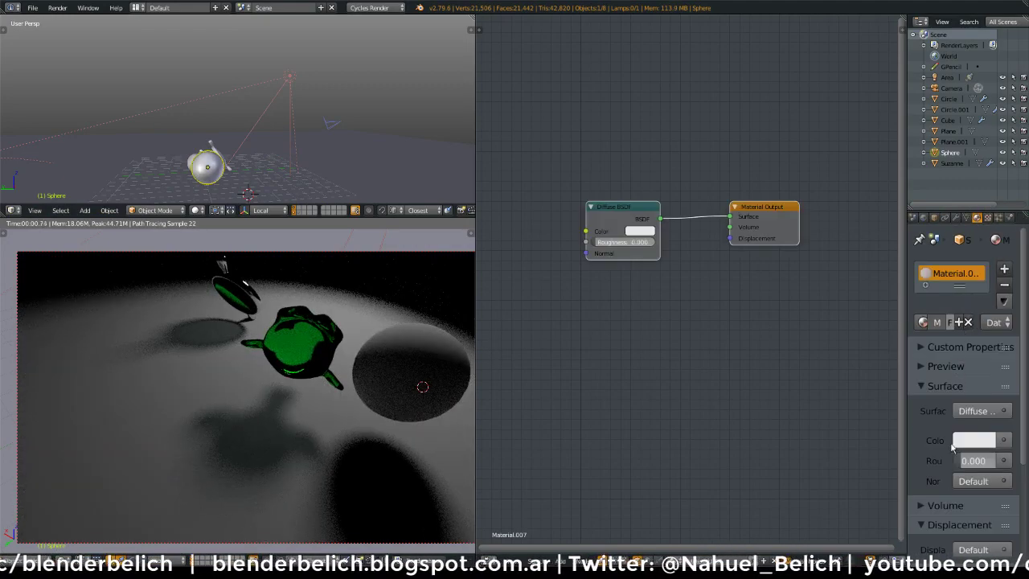
scroll(951, 354, down, 2)
click(979, 343)
click(981, 346)
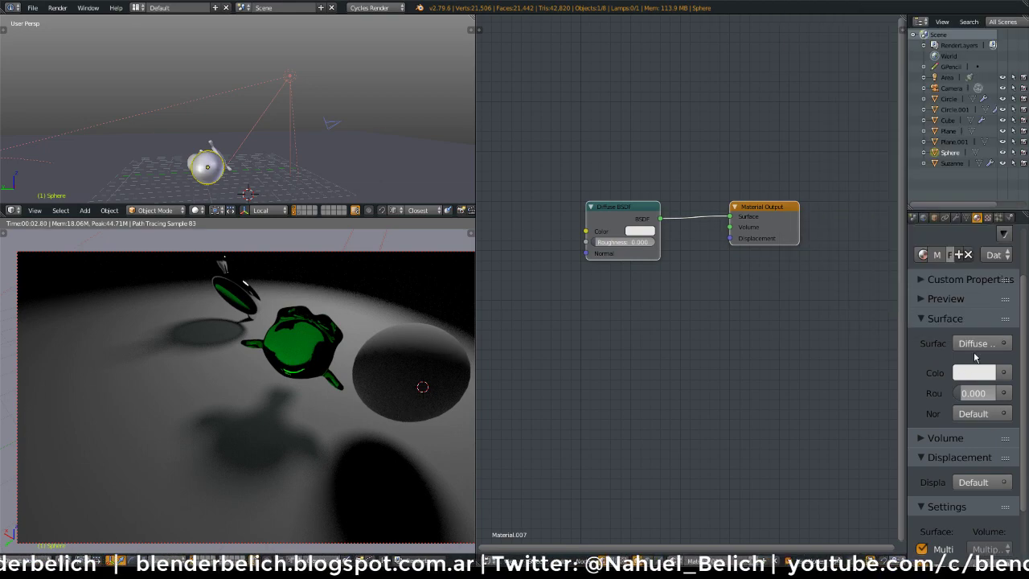
click(978, 346)
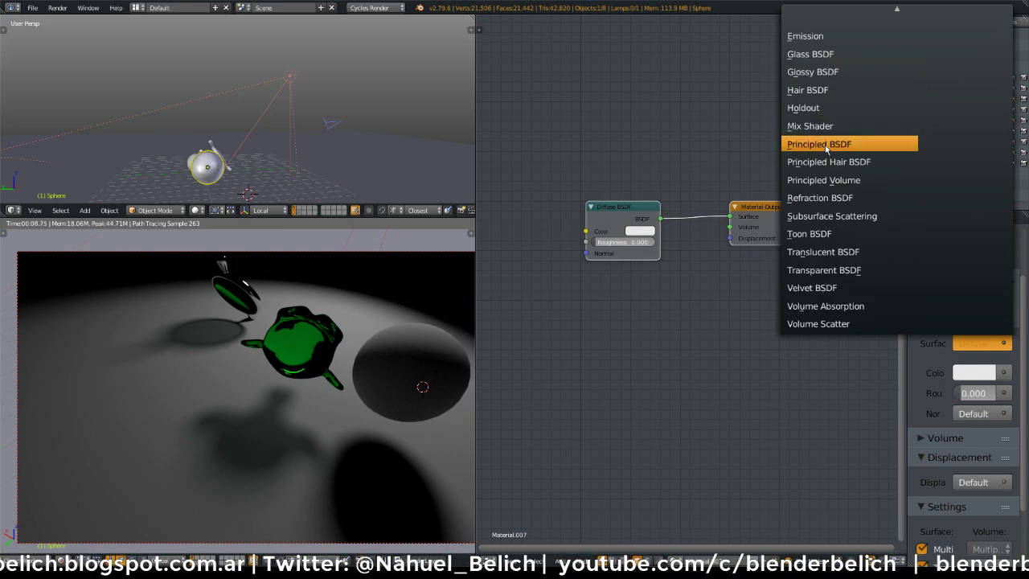
click(854, 45)
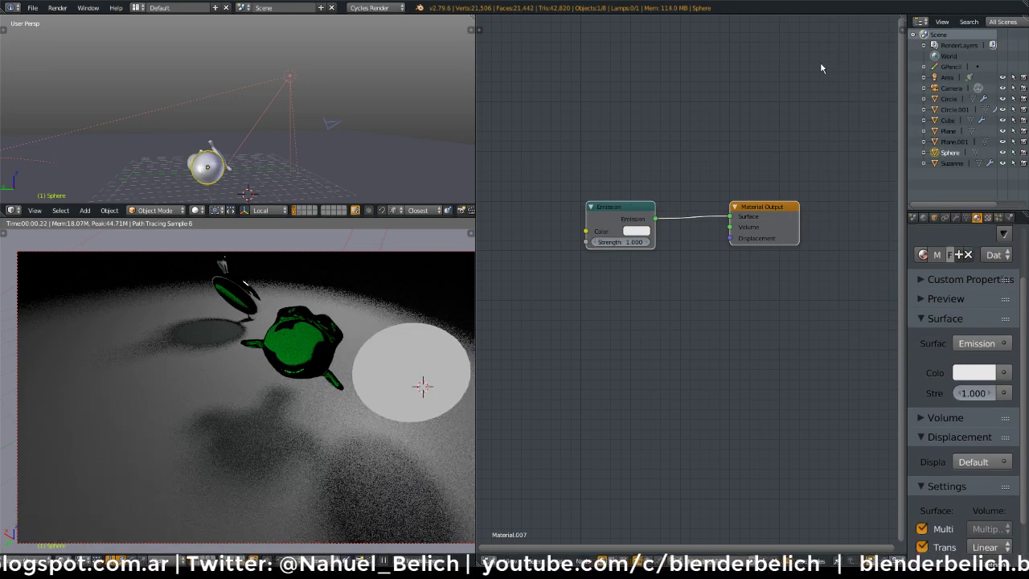
Isolate the sphere in local view in the rendered viewport
key(KP_Divide)
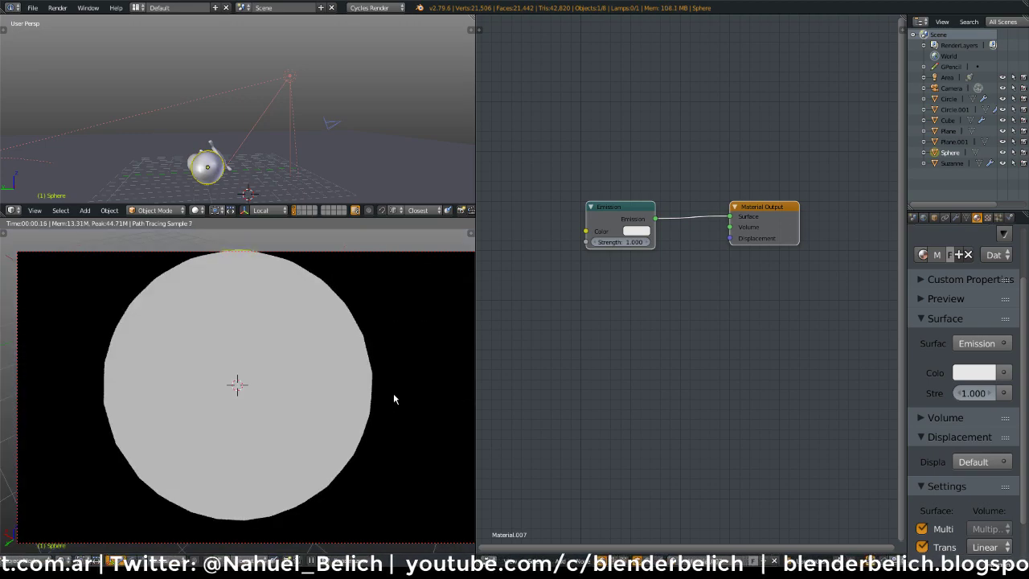
scroll(330, 354, down, 3)
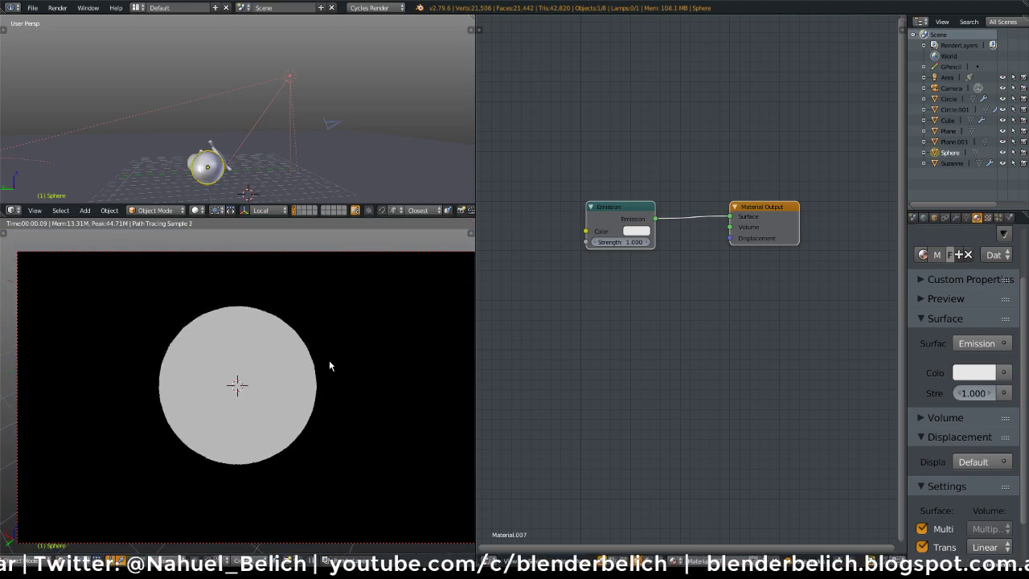
scroll(329, 361, up, 1)
Add a Layer Weight node and feed the Emission's Color from its Fresnel output, replacing that link with the Facing output
middle_drag(503, 237, 577, 279)
ctrl+scroll(528, 274, up, 2)
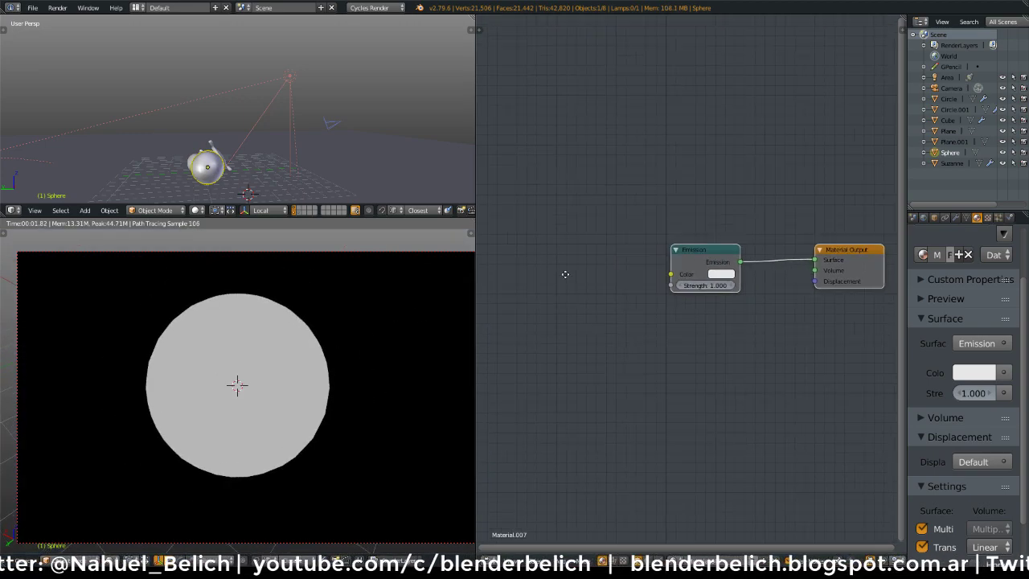
key(shift+a)
mouse_move(535, 295)
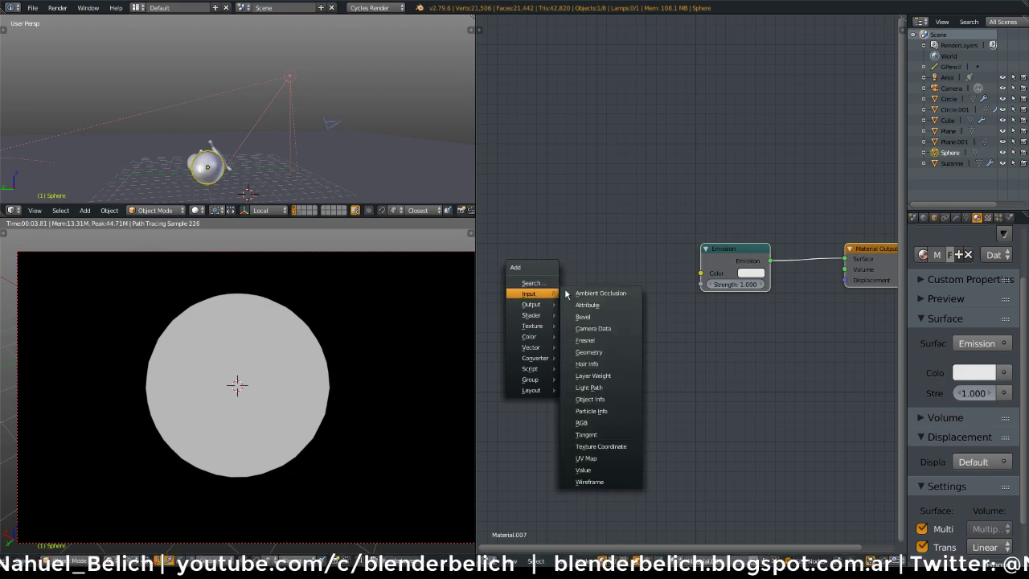
click(593, 375)
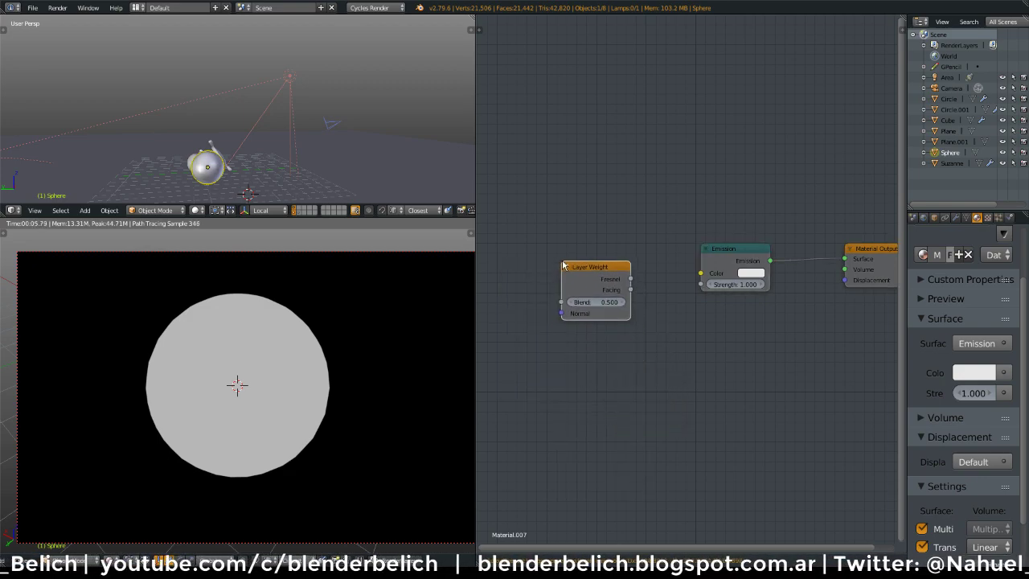
click(563, 263)
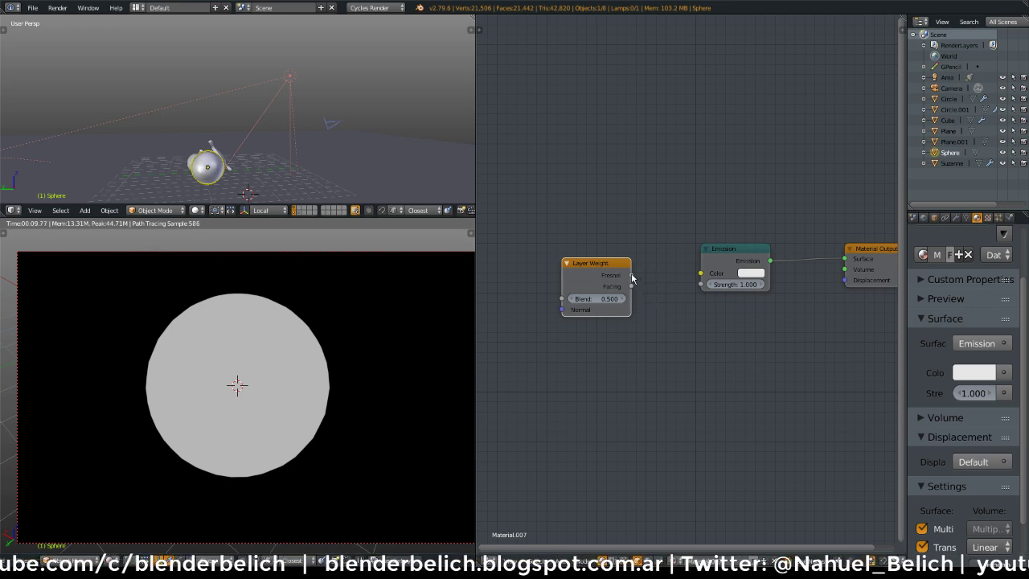
drag(631, 275, 702, 275)
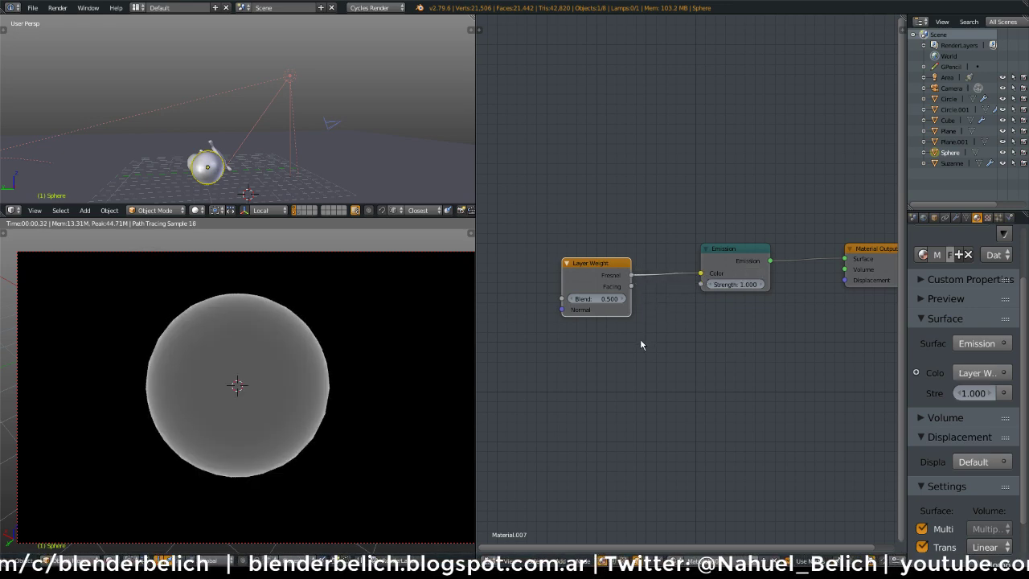
drag(599, 277, 702, 274)
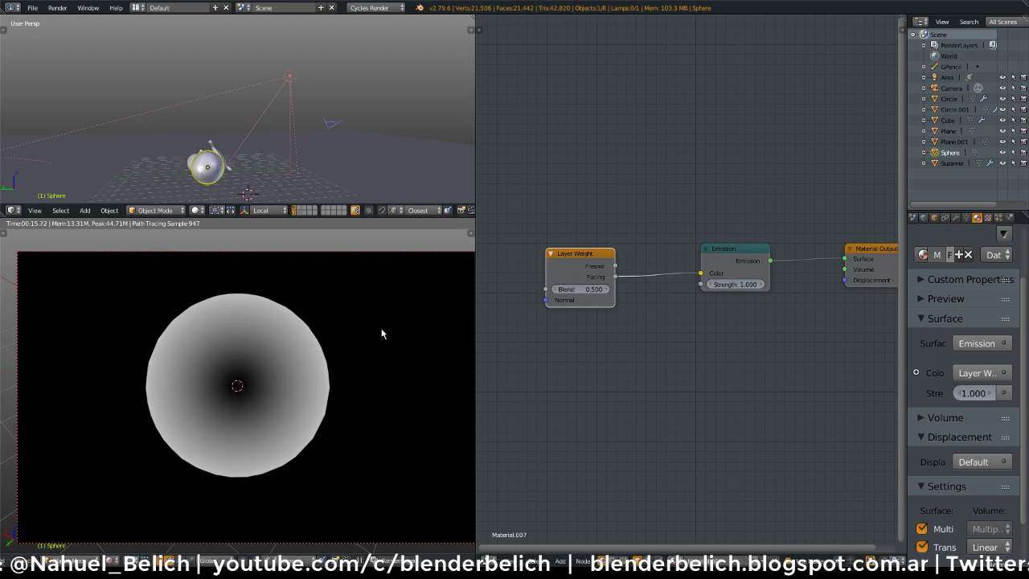
Move the Layer Weight node away from Emission and insert a ColorRamp node on the link between them
drag(590, 269, 525, 271)
key(shift+a)
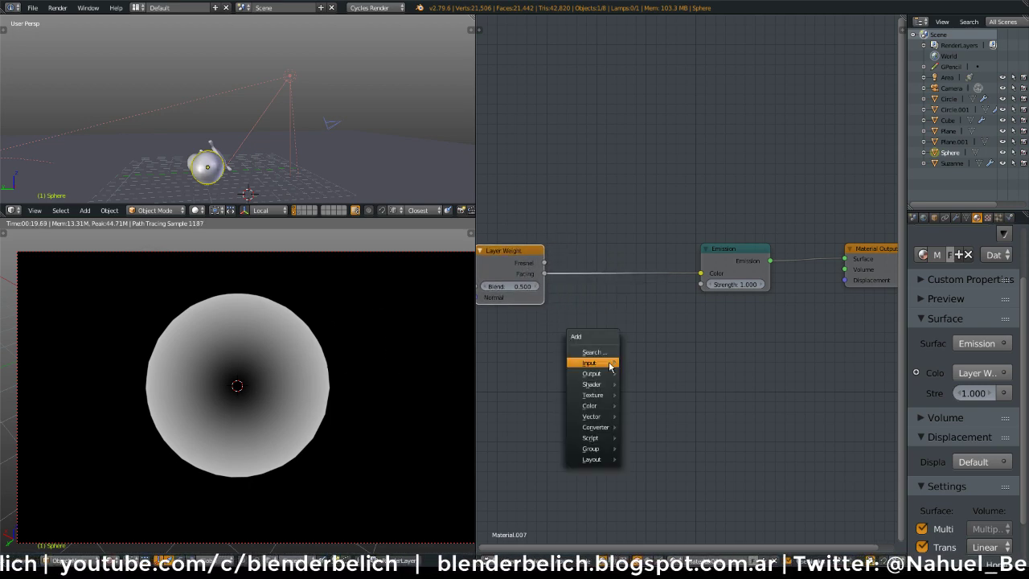
mouse_move(601, 427)
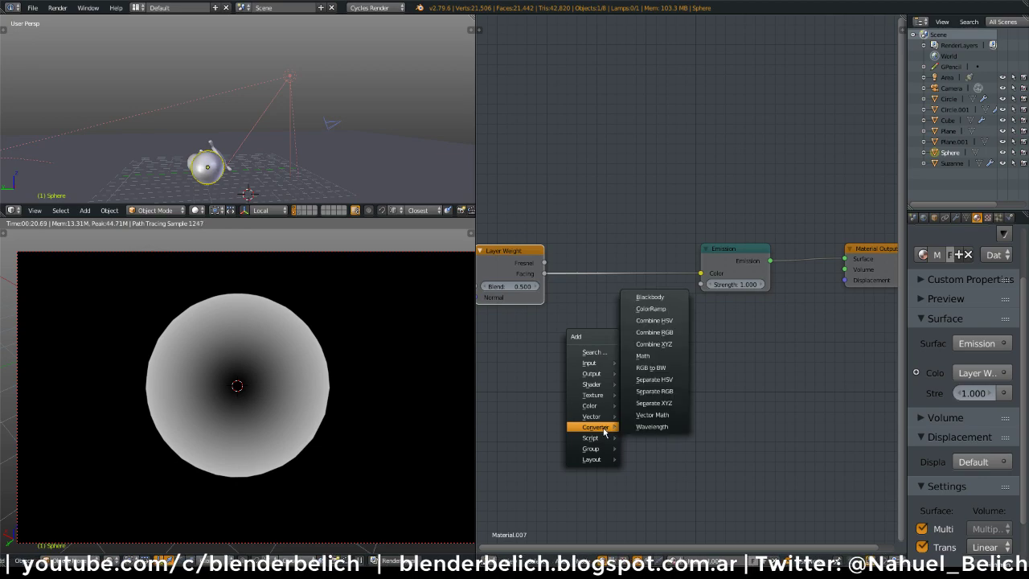
click(651, 308)
click(616, 302)
Move both ColorRamp stops inward and flip the ramp so it runs from white to black
drag(592, 307, 621, 308)
drag(693, 308, 640, 308)
click(615, 293)
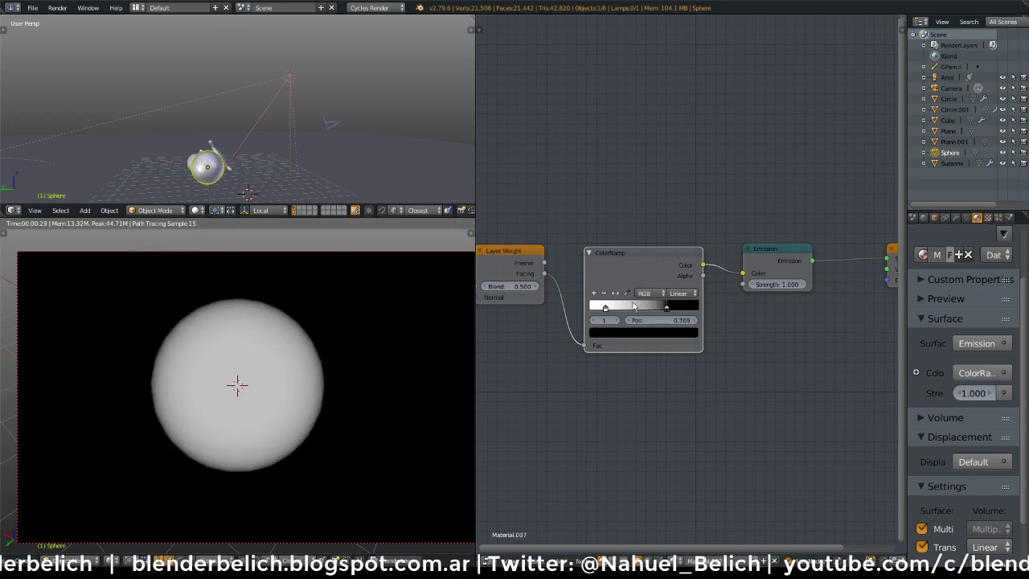
Recolor the ColorRamp's white stop purple and move it to position 0.050
click(605, 308)
click(644, 332)
click(666, 225)
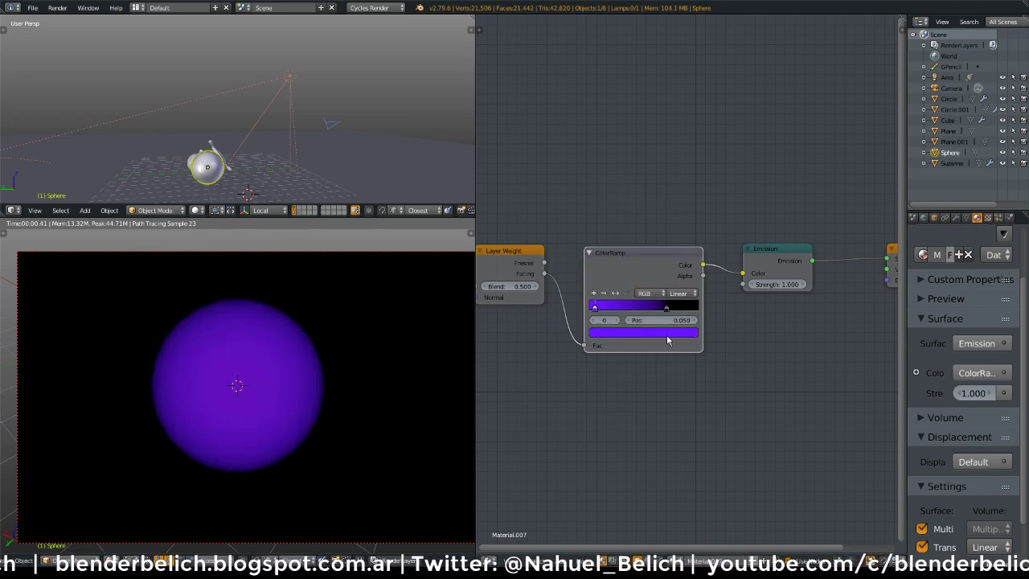
Move the ColorRamp's black stop toward the middle and recolor it a very pale cyan with value 1.000
click(640, 307)
click(644, 333)
drag(675, 226, 630, 221)
click(642, 211)
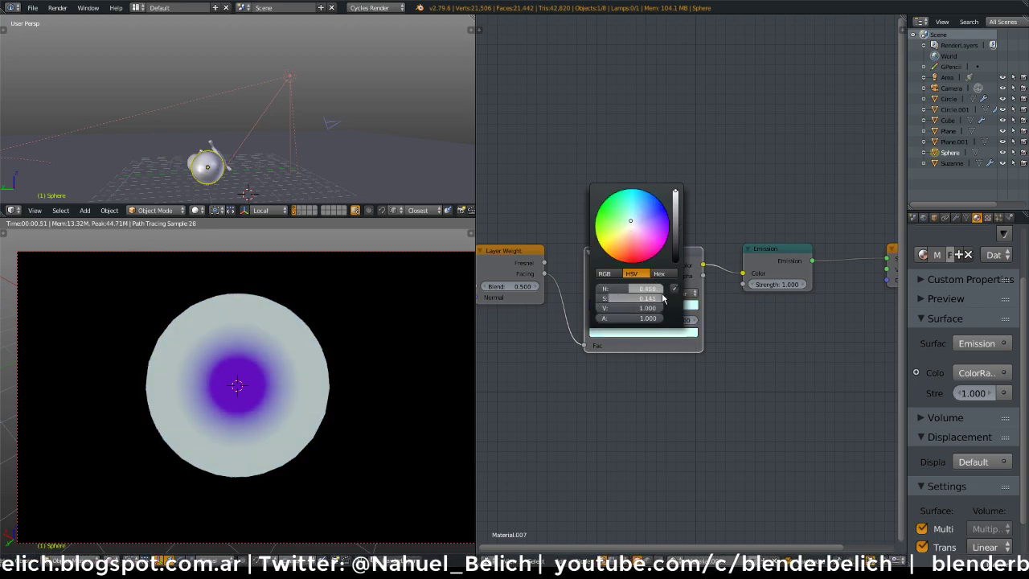
Delete the test sphere and leave local view to show the whole scene again
key(Home)
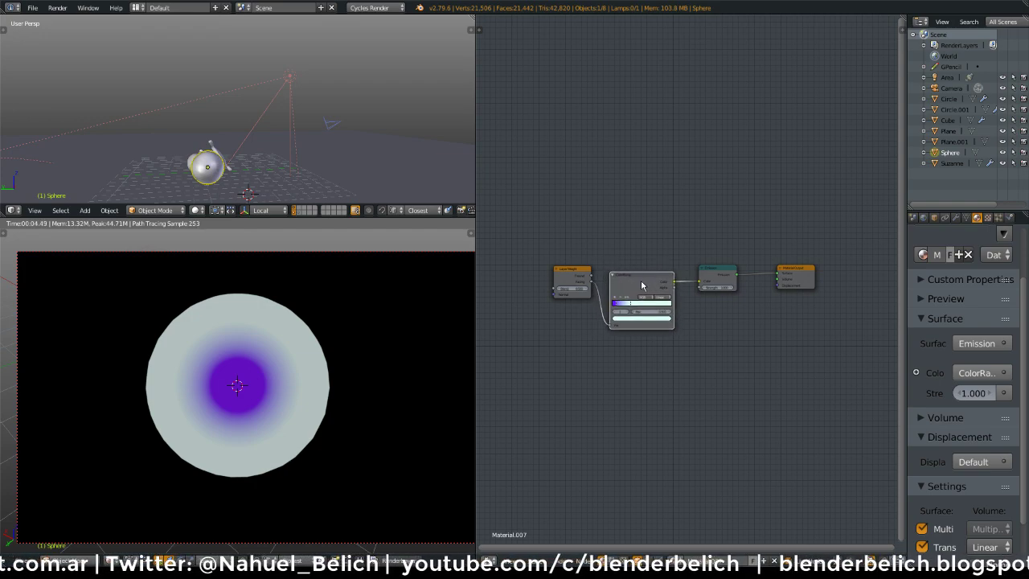
scroll(627, 265, up, 2)
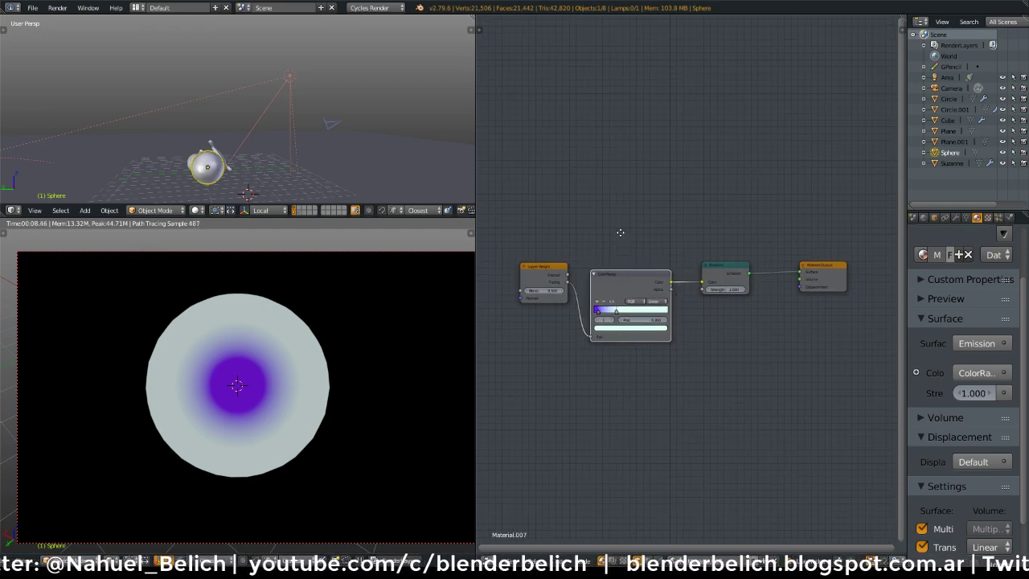
key(x)
click(211, 161)
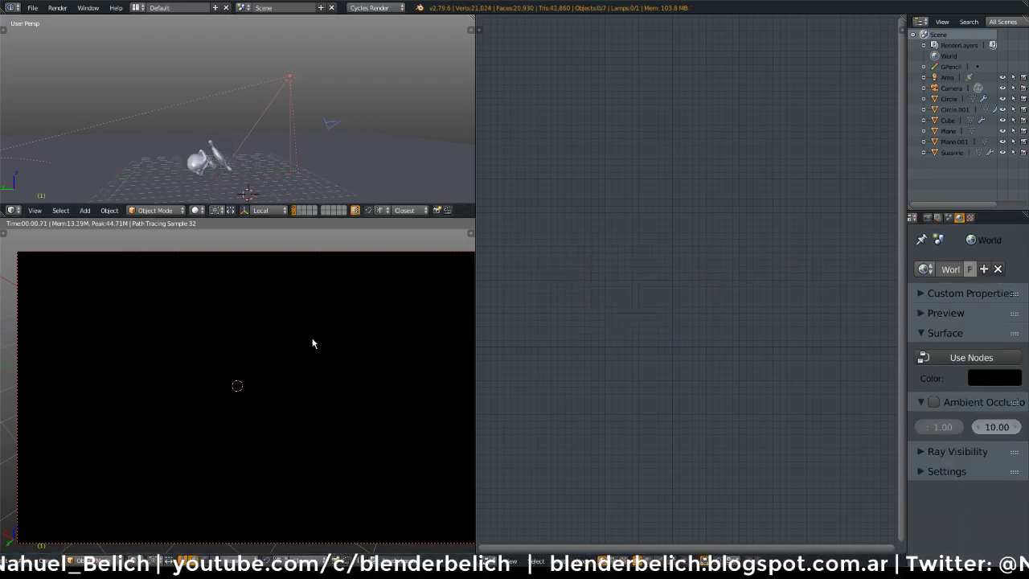
key(KP_Divide)
scroll(321, 374, up, 1)
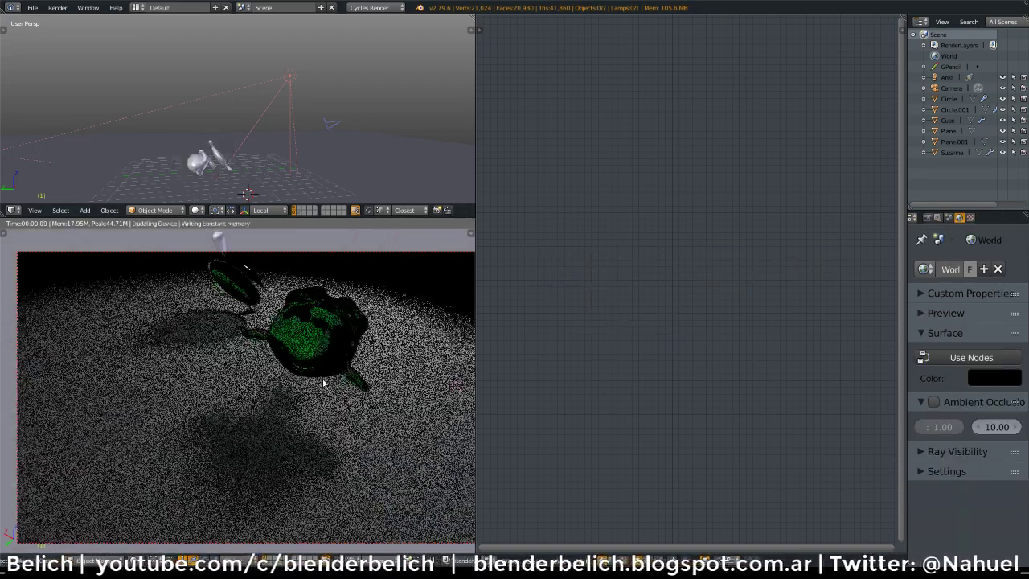
Select the Suzanne head and move its Transparent BSDF node away from the Mix Shader to make room for inputs
right_click(310, 338)
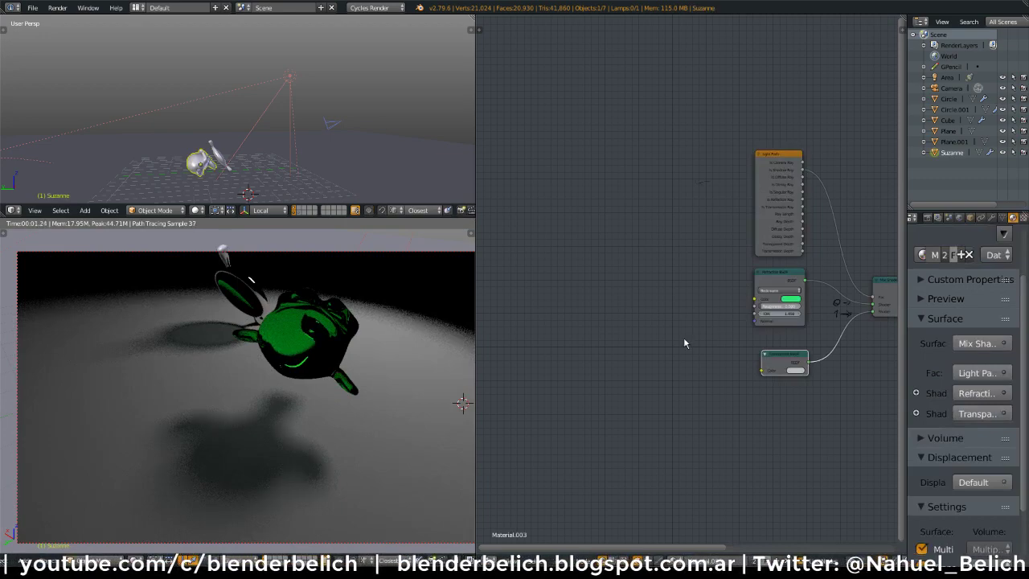
scroll(684, 343, up, 4)
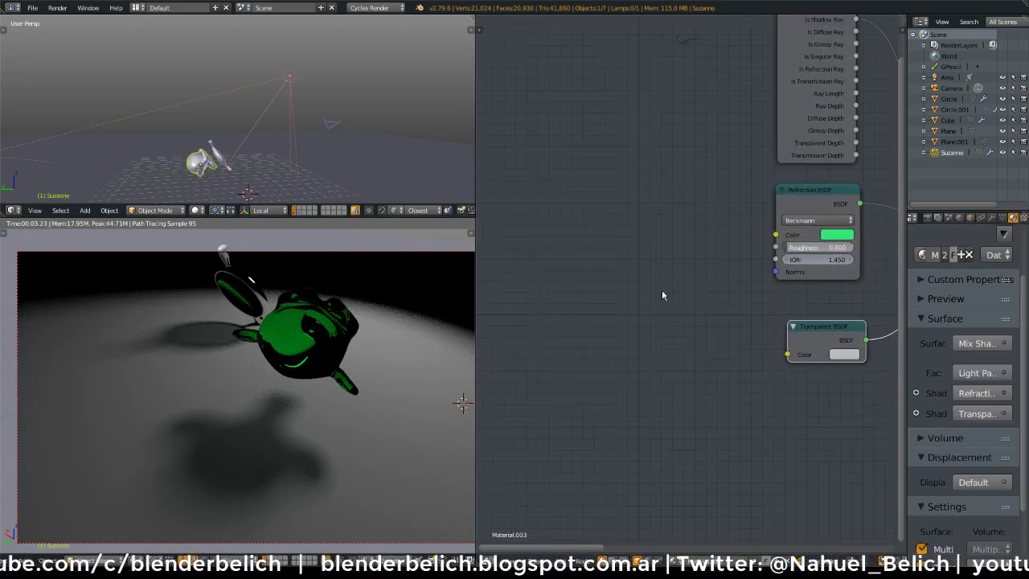
drag(838, 343, 788, 351)
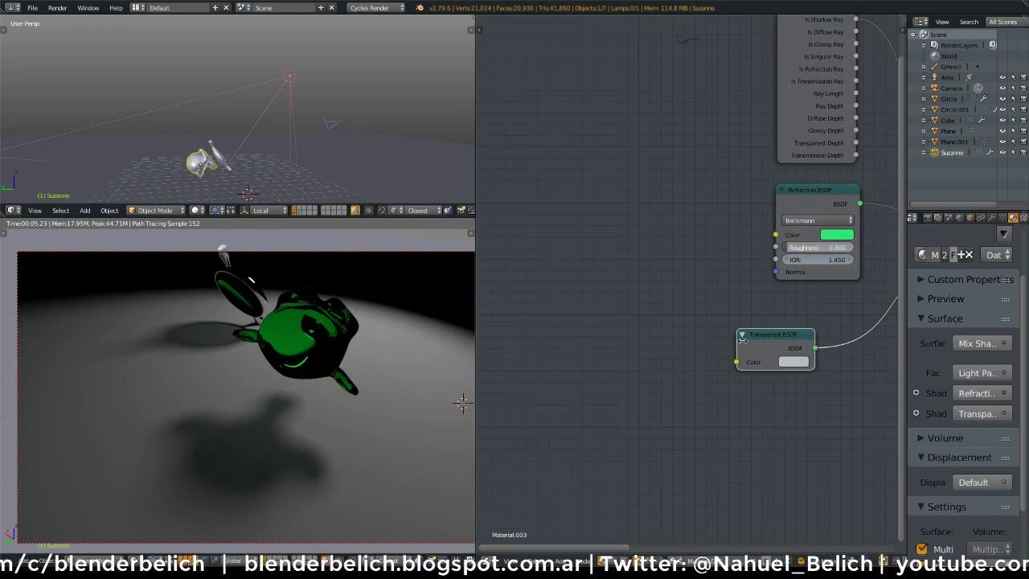
middle_drag(652, 348, 682, 335)
Add a Layer Weight node and connect its Facing output to the Transparent BSDF's Color
key(shift+a)
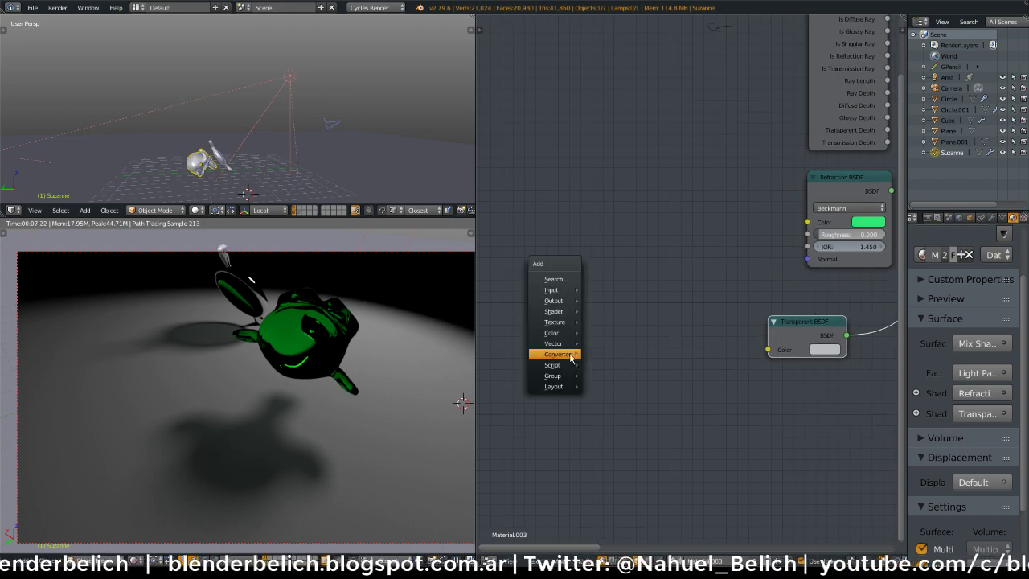
mouse_move(570, 355)
mouse_move(567, 296)
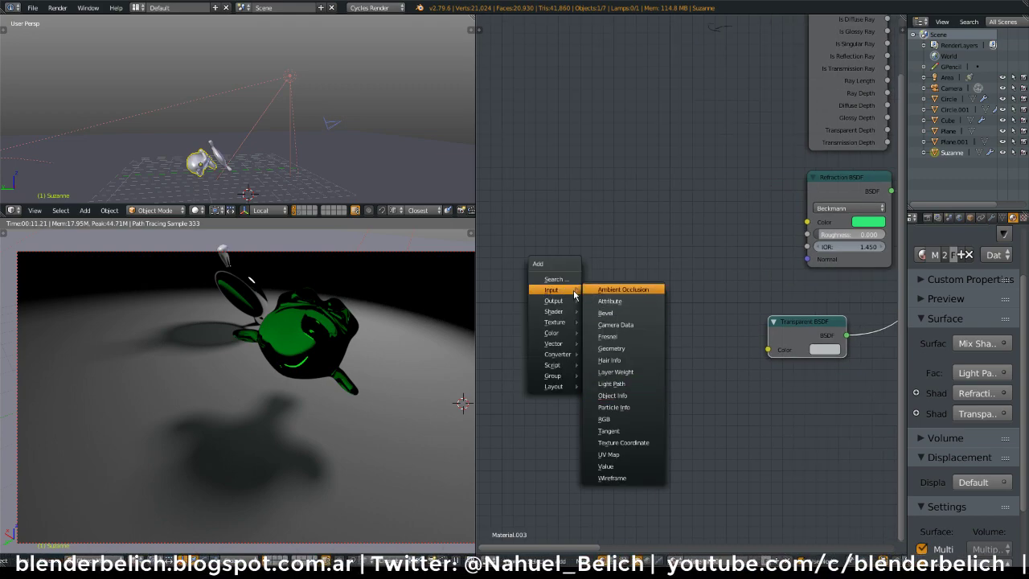
click(616, 373)
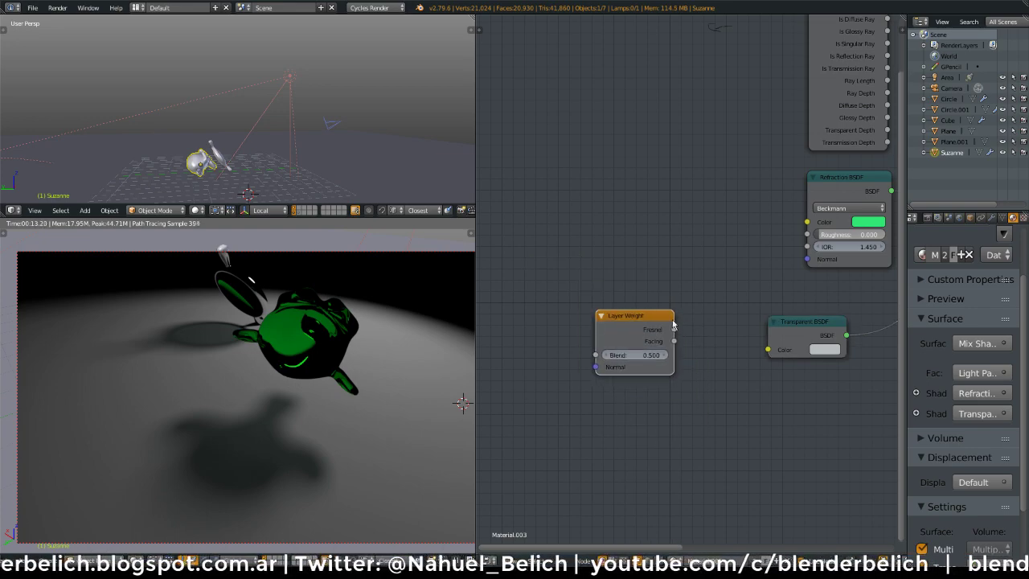
drag(687, 351, 768, 350)
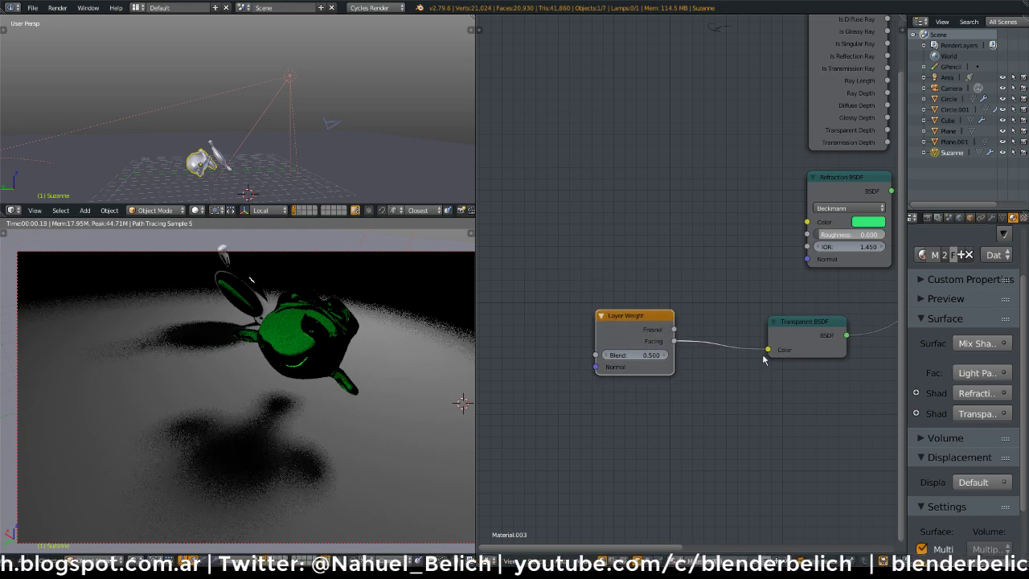
Select the spot lamp and reduce its size to 0.08 for sharper shadows
right_click(295, 85)
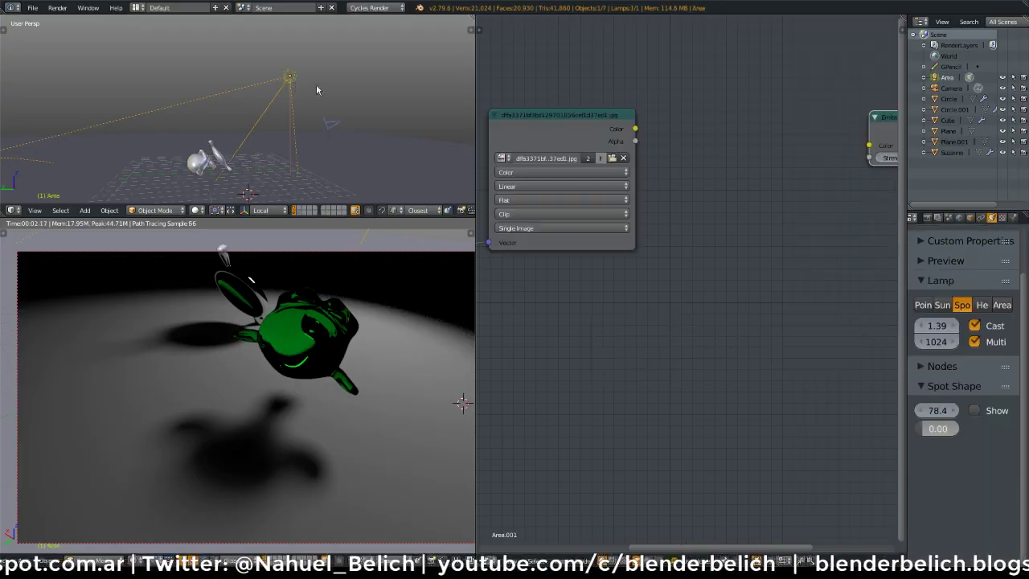
click(924, 327)
drag(925, 327, 885, 325)
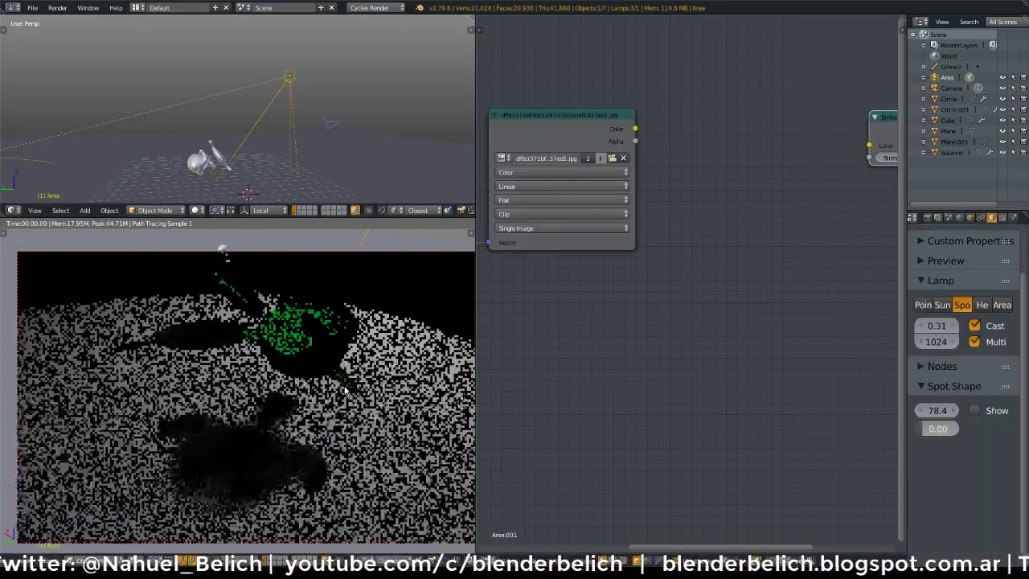
drag(925, 326, 812, 318)
Examine Suzanne and its cast shadow up close, marking the shadow with short Grease Pencil strokes
middle_drag(282, 477, 426, 356)
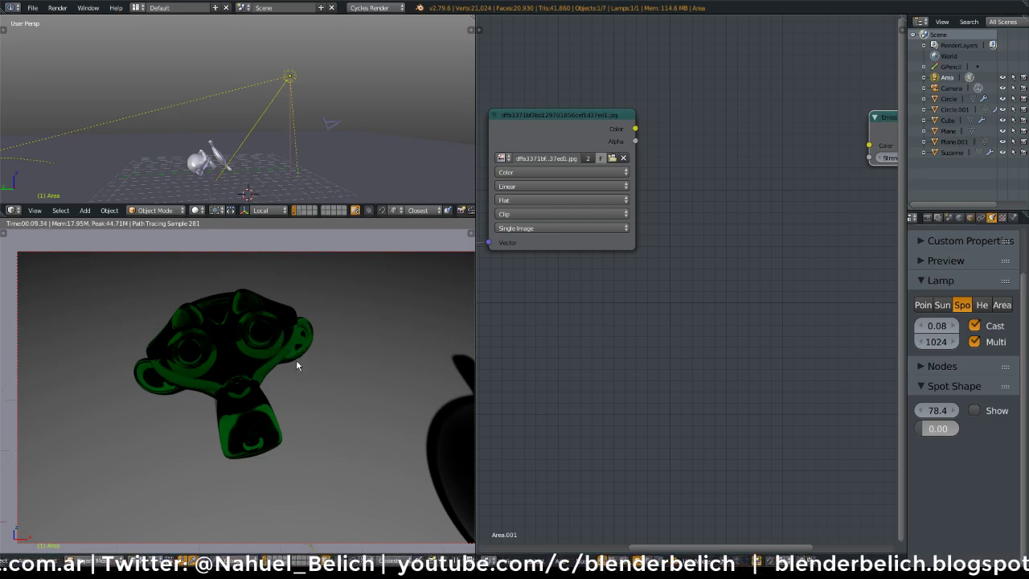
middle_drag(298, 363, 202, 340)
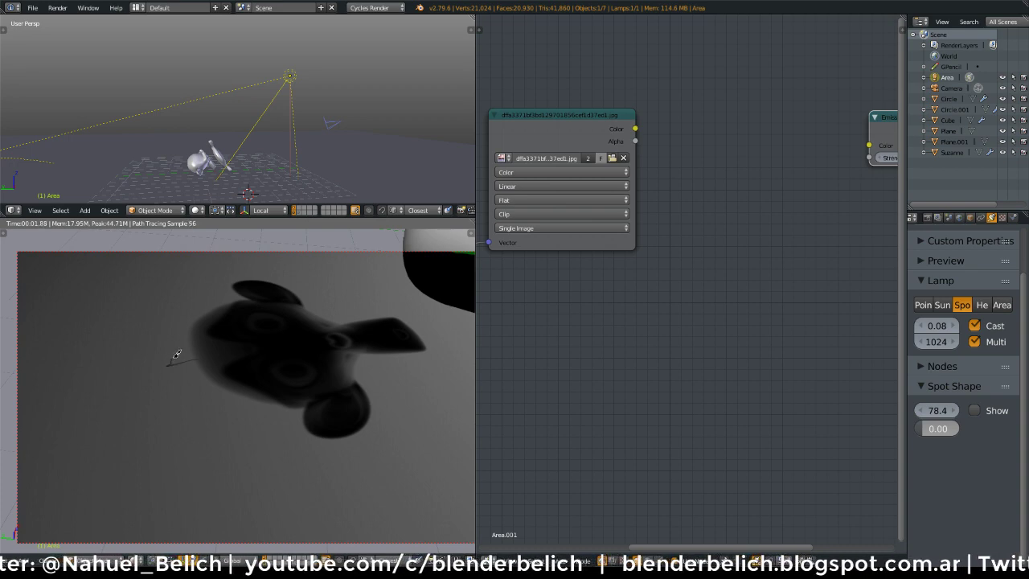
drag(215, 377, 218, 381)
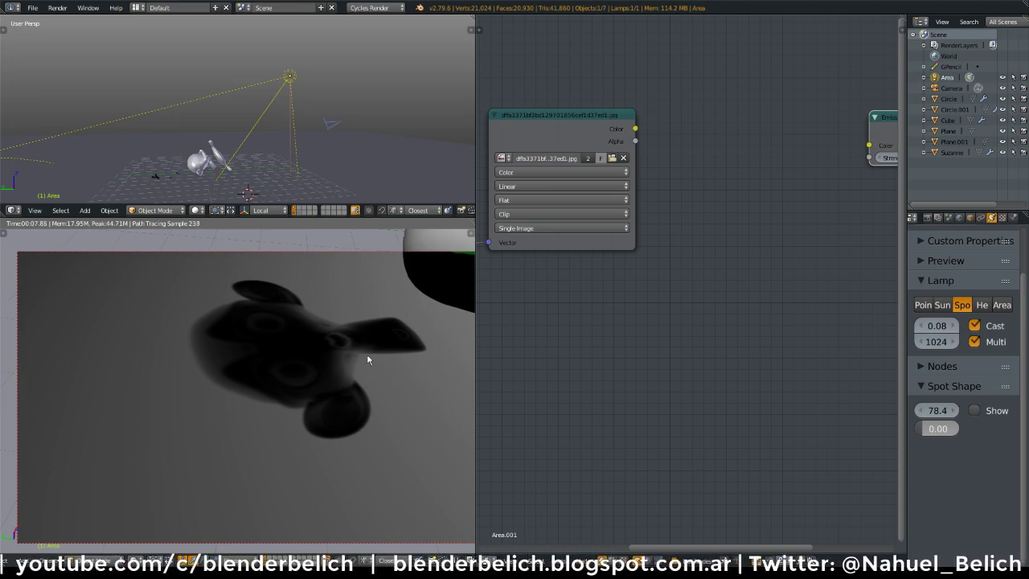
middle_drag(376, 350, 378, 394)
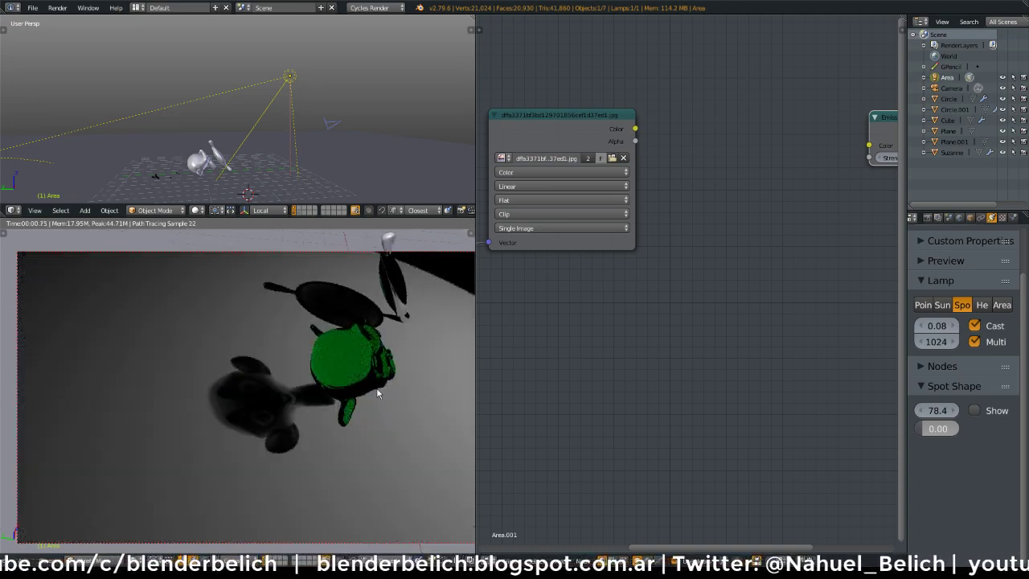
Select Suzanne and insert a ColorRamp node on the link between Layer Weight and Transparent BSDF
right_click(363, 360)
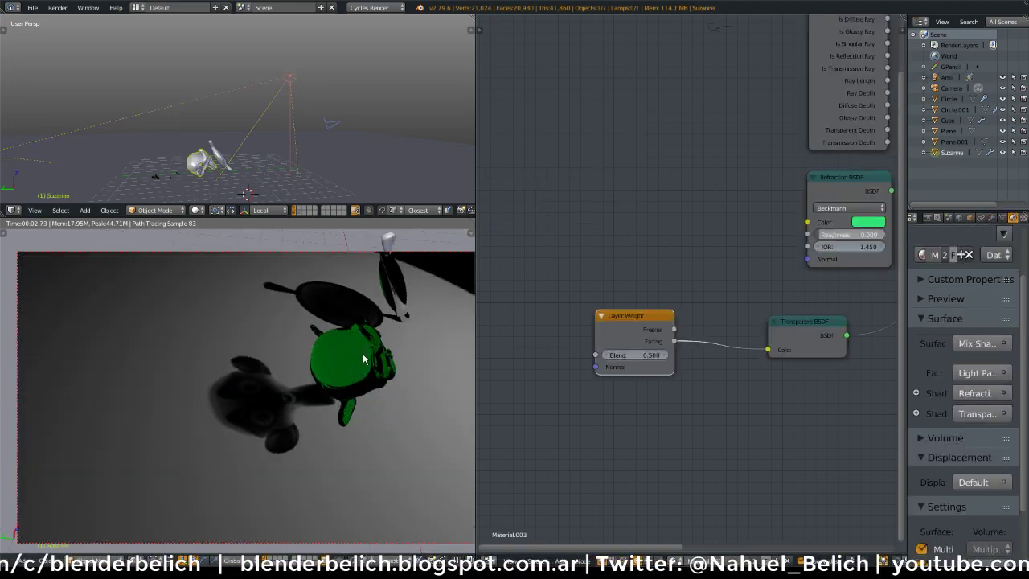
middle_drag(363, 359, 378, 338)
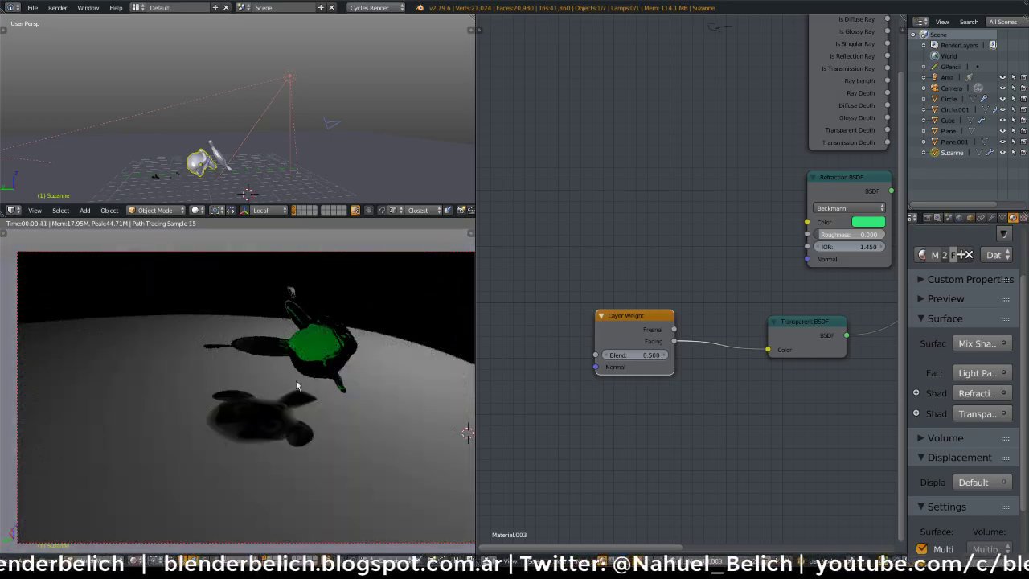
middle_drag(297, 383, 386, 406)
key(shift+a)
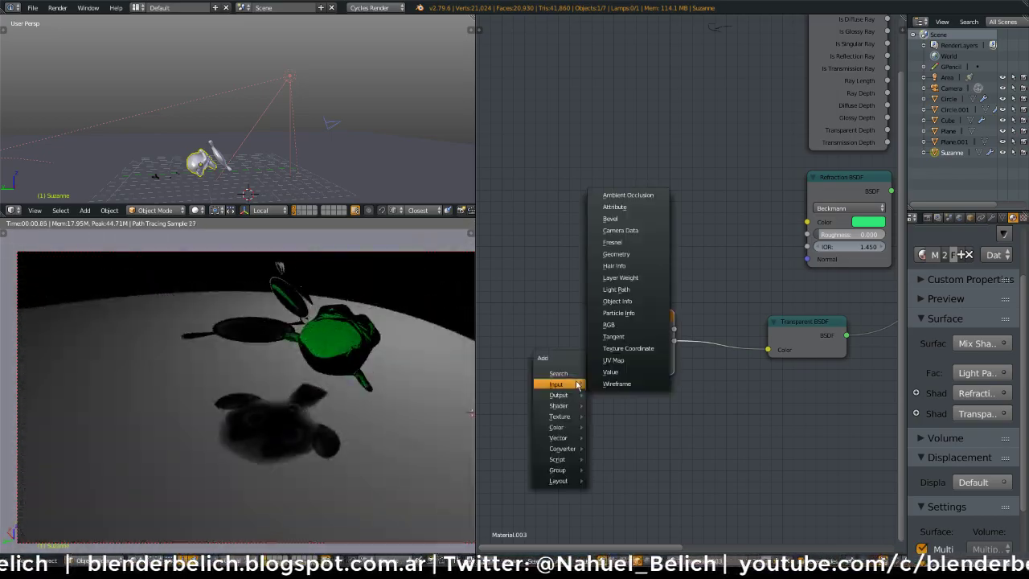
mouse_move(573, 452)
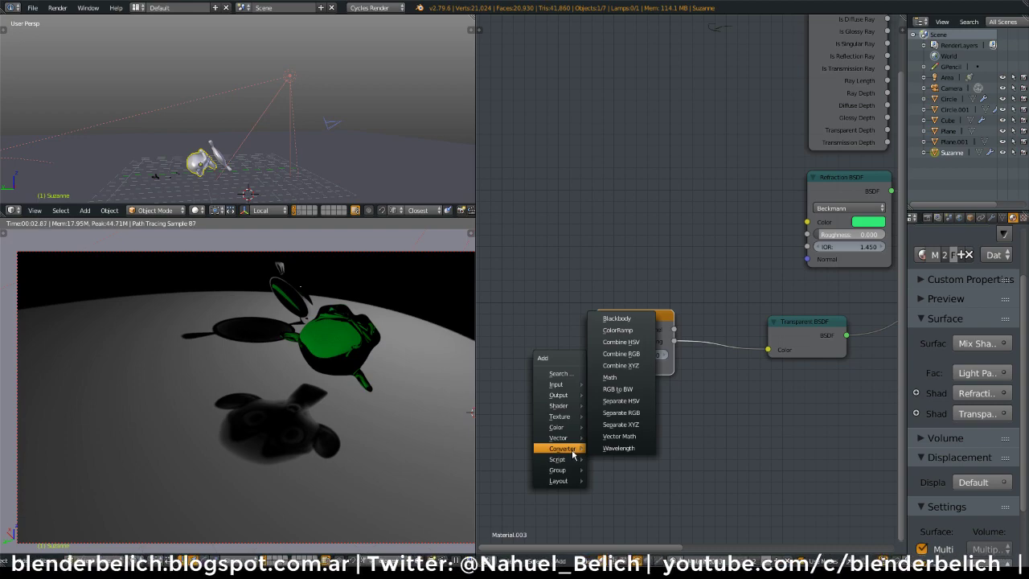
click(617, 329)
click(714, 324)
middle_drag(667, 318, 593, 326)
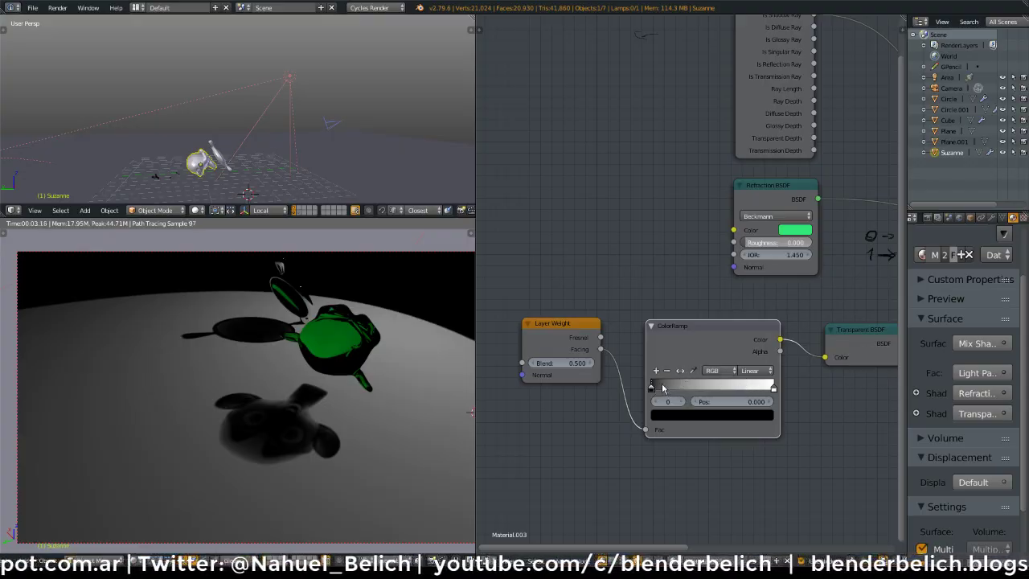
Reverse the ColorRamp by moving the white stop to the start and the black stop to position 0.991
drag(655, 387, 741, 387)
drag(773, 388, 621, 397)
drag(735, 389, 773, 389)
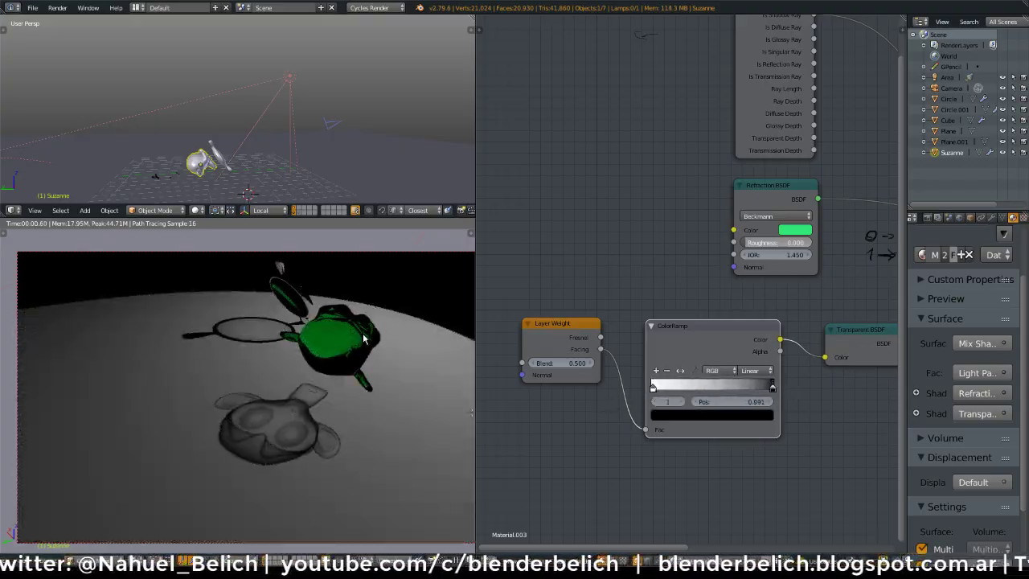
Sketch a lens with light rays running through it beside the lamp, with a small eye shape where they converge
middle_drag(361, 376, 391, 376)
mouse_move(292, 34)
mouse_down()
mouse_move(308, 84)
mouse_move(333, 76)
mouse_up()
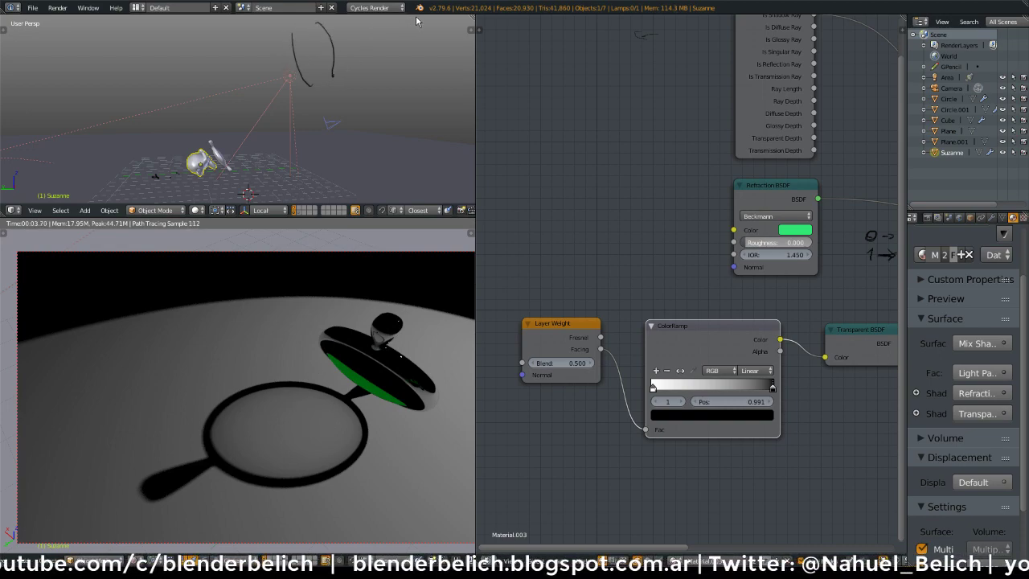
drag(416, 21, 354, 40)
drag(437, 20, 292, 60)
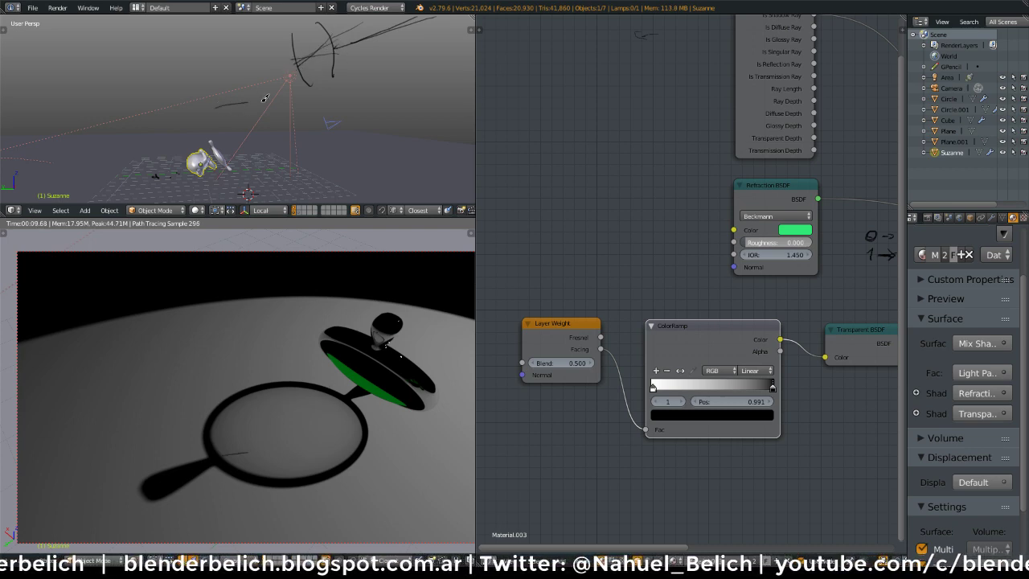
mouse_move(290, 100)
mouse_down()
mouse_move(245, 94)
mouse_move(256, 98)
mouse_up()
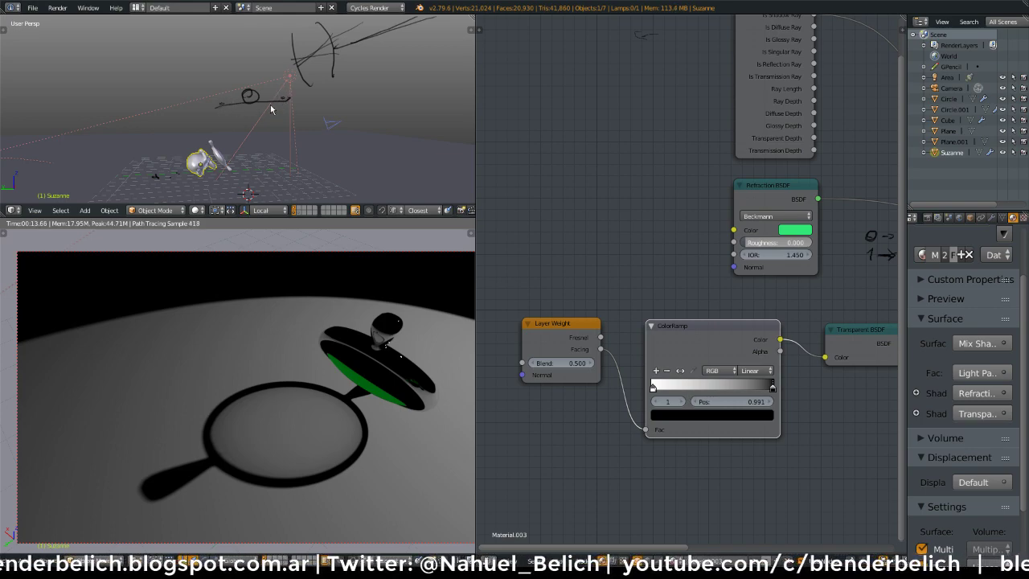
drag(221, 107, 299, 93)
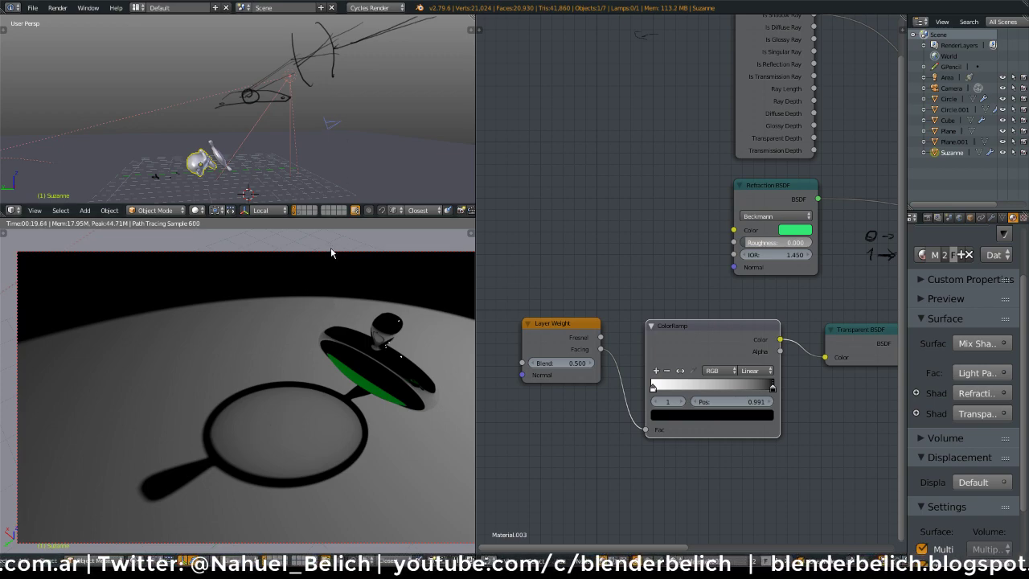
Select all Grease Pencil strokes in the 3D view and delete them
key(d+Tab)
key(a)
key(x)
click(346, 118)
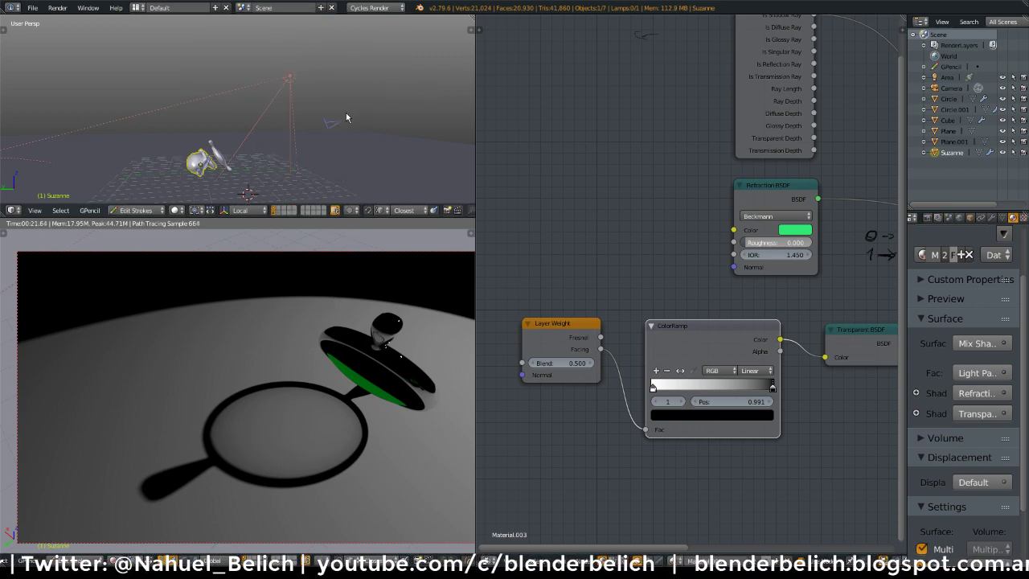
Place the ColorRamp's white stop at position 0.000, move the black stop inward, and add a light grey stop between them
mouse_move(320, 395)
middle_down()
mouse_move(317, 356)
mouse_move(372, 437)
mouse_move(368, 378)
mouse_move(370, 426)
middle_up()
click(700, 387)
drag(655, 389, 639, 392)
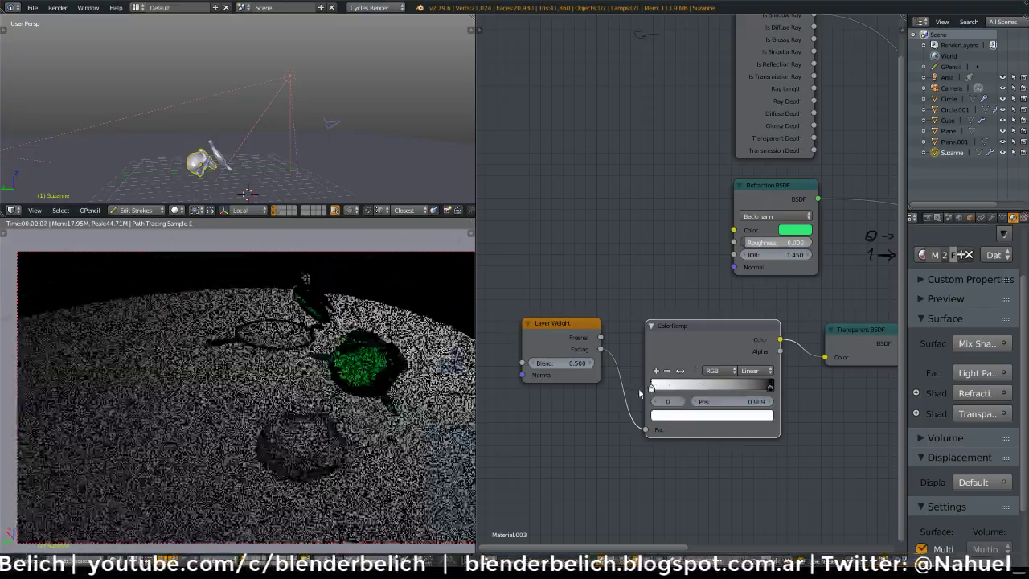
click(693, 416)
drag(770, 387, 733, 386)
click(659, 371)
click(679, 415)
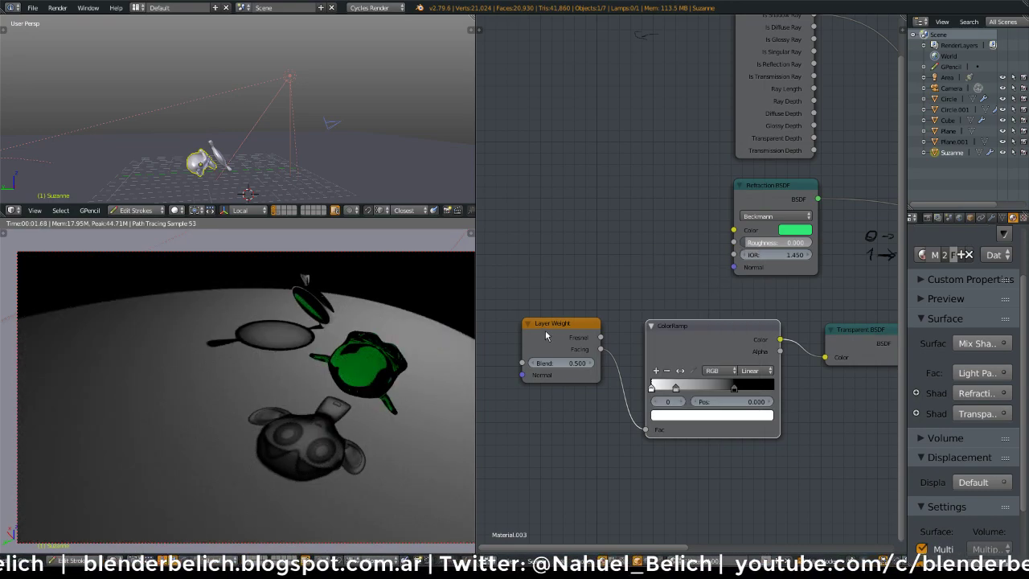
Set the color value of the ColorRamp's white stop to 2 to brighten the shadow's facing areas
click(690, 422)
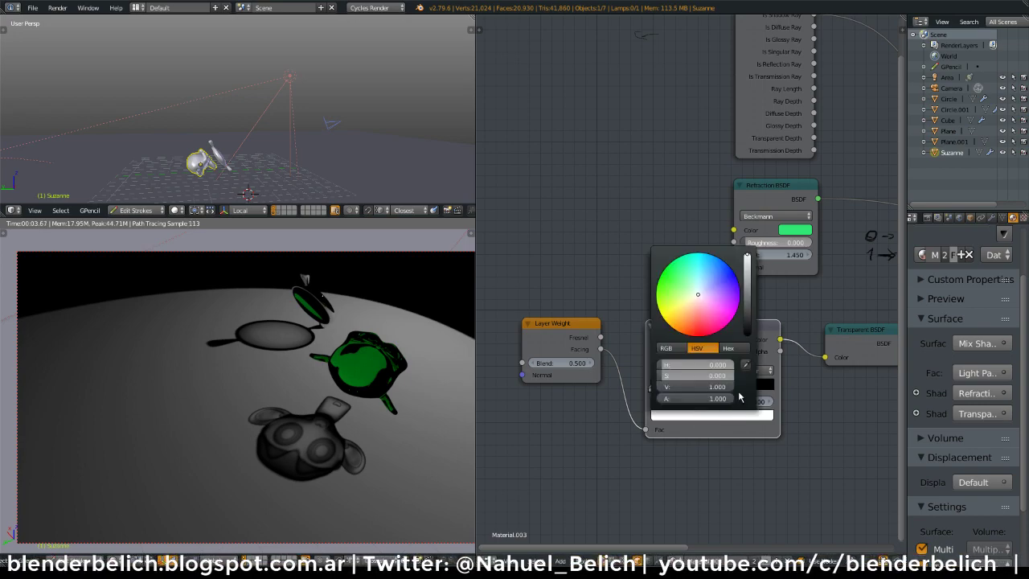
click(719, 389)
text(2)
key(Return)
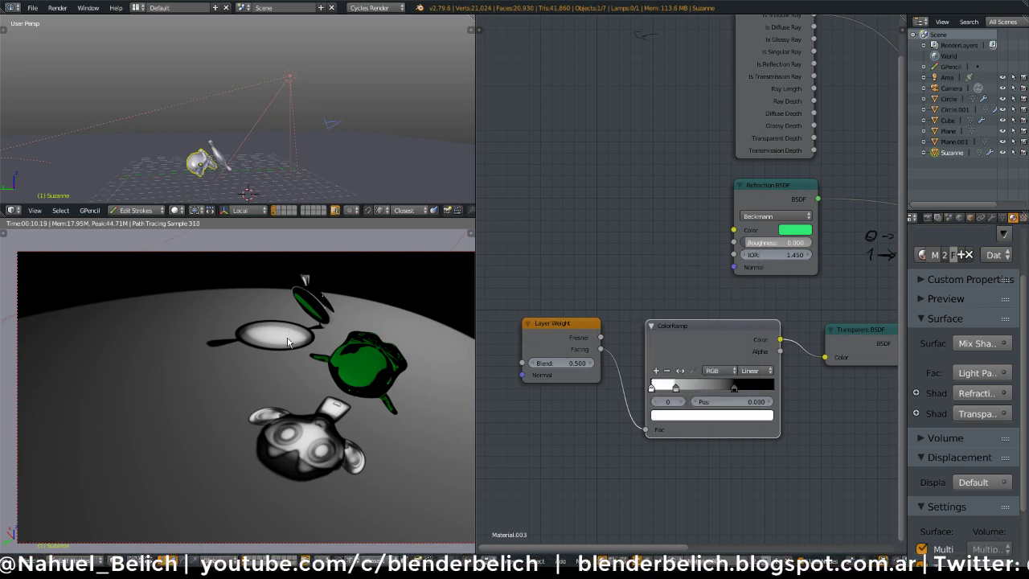
Move the ColorRamp's grey stop to position 0.130, try Constant and B-Spline interpolation, and set the interpolation to Ease
drag(684, 394, 676, 393)
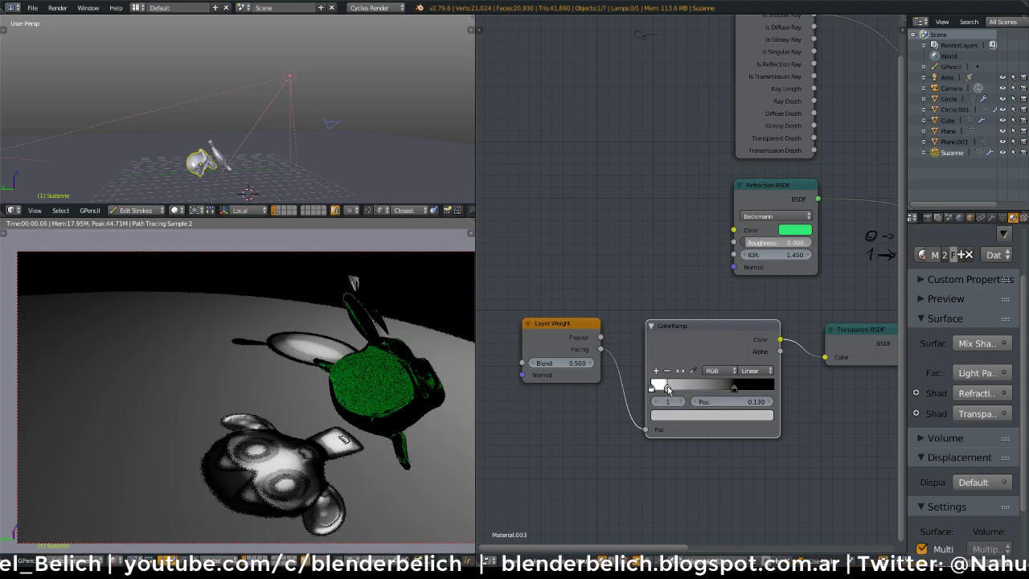
click(759, 372)
click(764, 309)
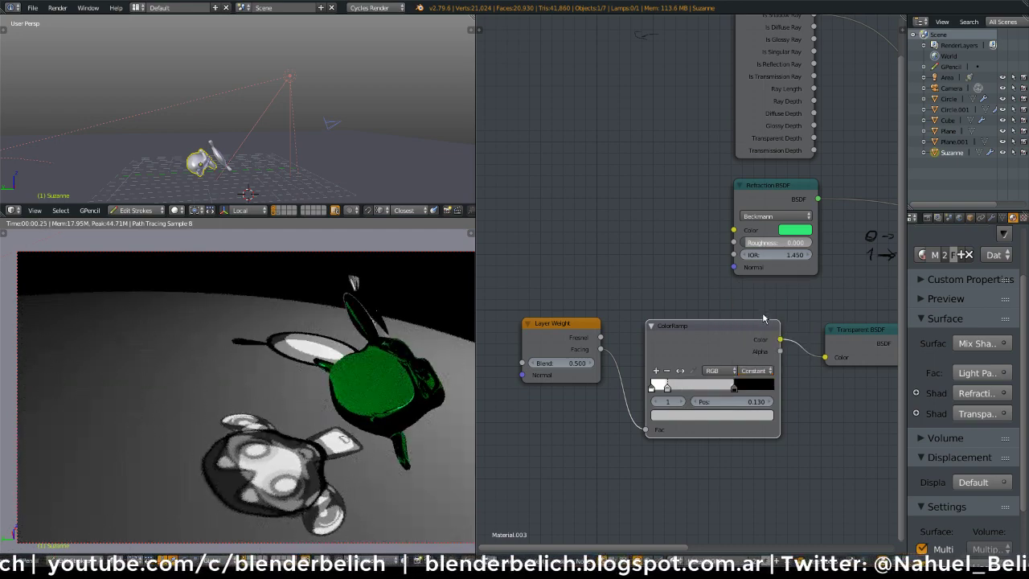
click(752, 371)
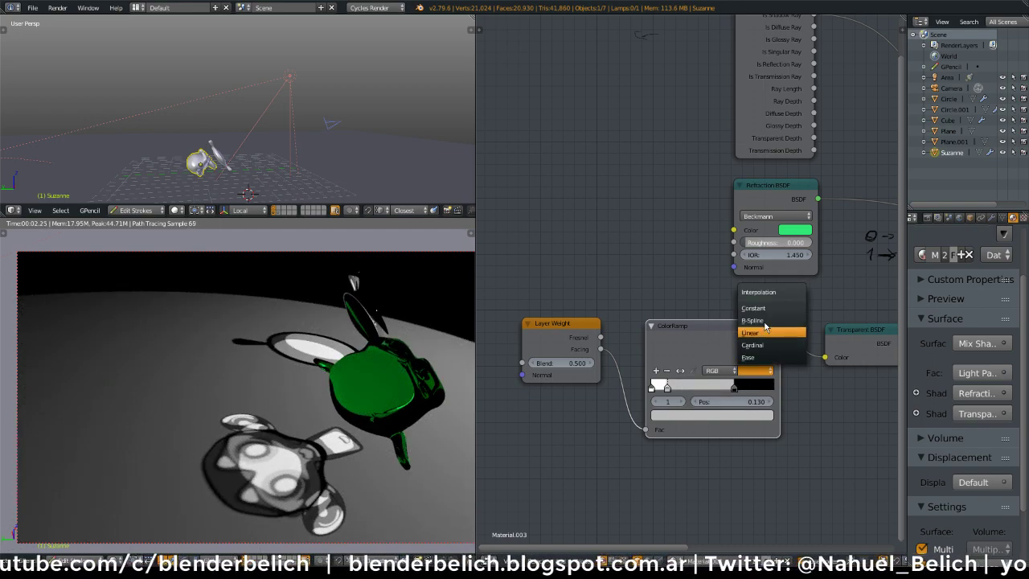
click(763, 330)
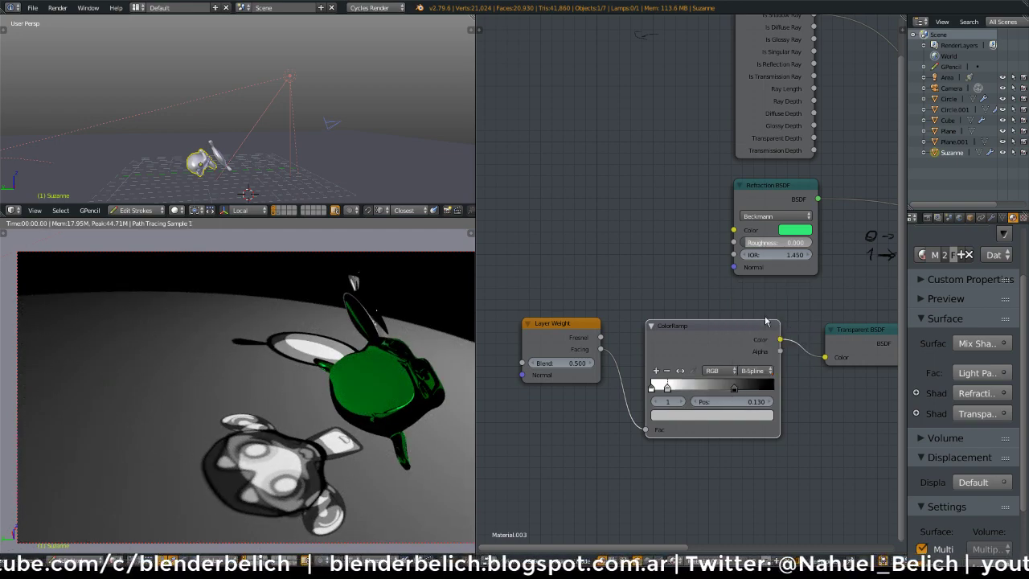
click(757, 369)
click(762, 358)
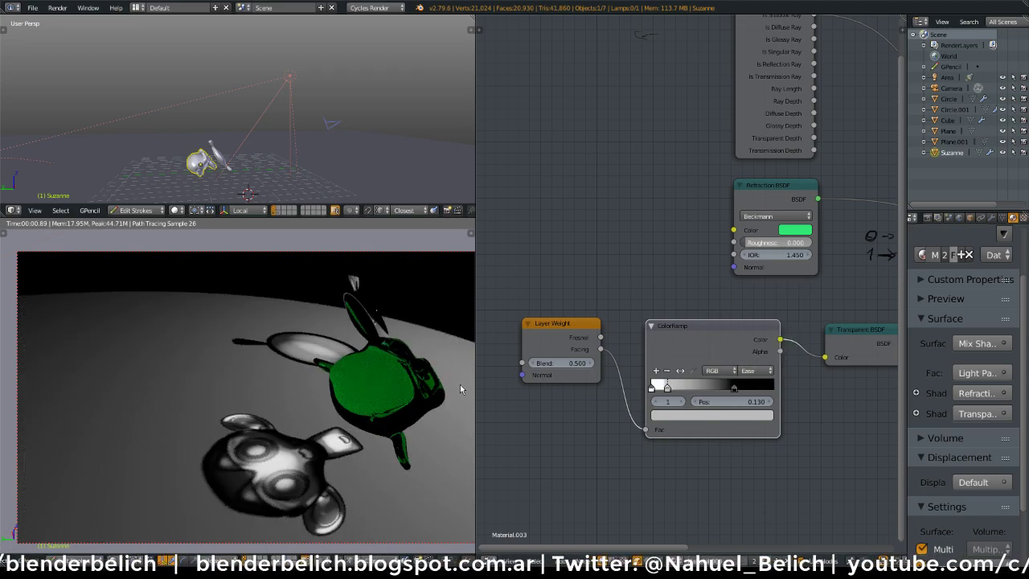
Leave Grease Pencil stroke editing, select the spot lamp and raise its size to 0.970 to soften the shadows
middle_drag(460, 390, 304, 468)
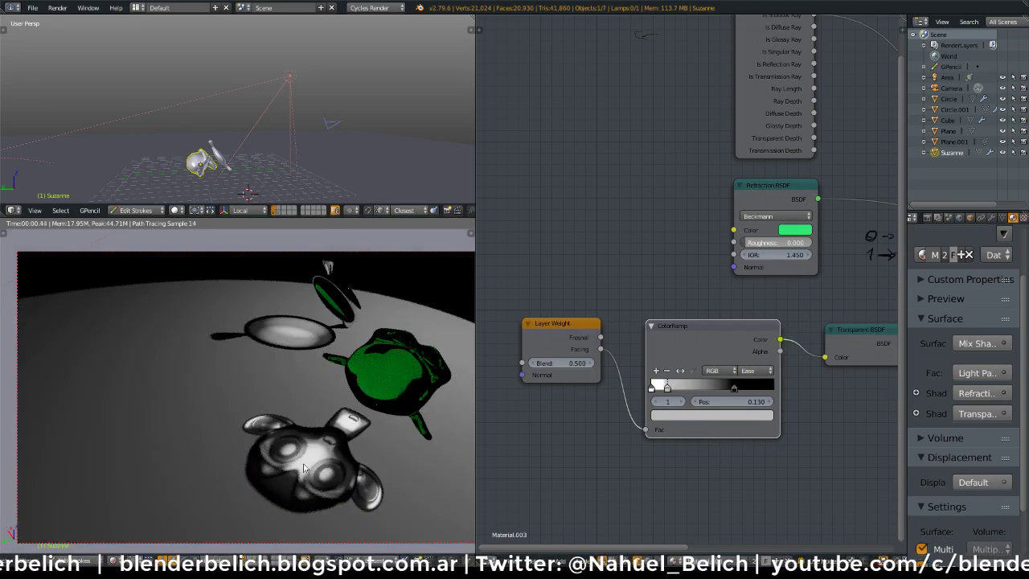
scroll(318, 352, down, 5)
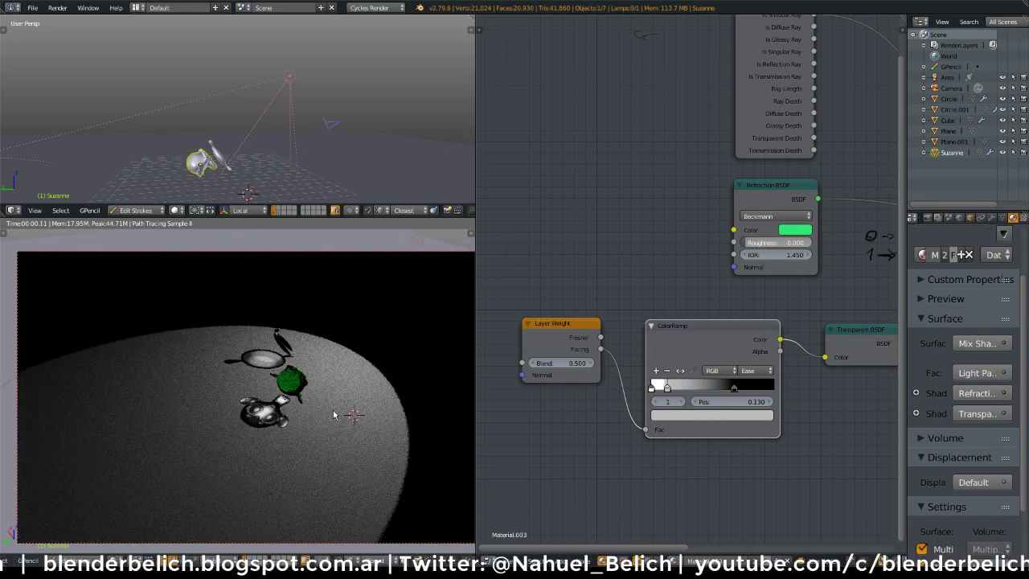
middle_drag(325, 365, 328, 323)
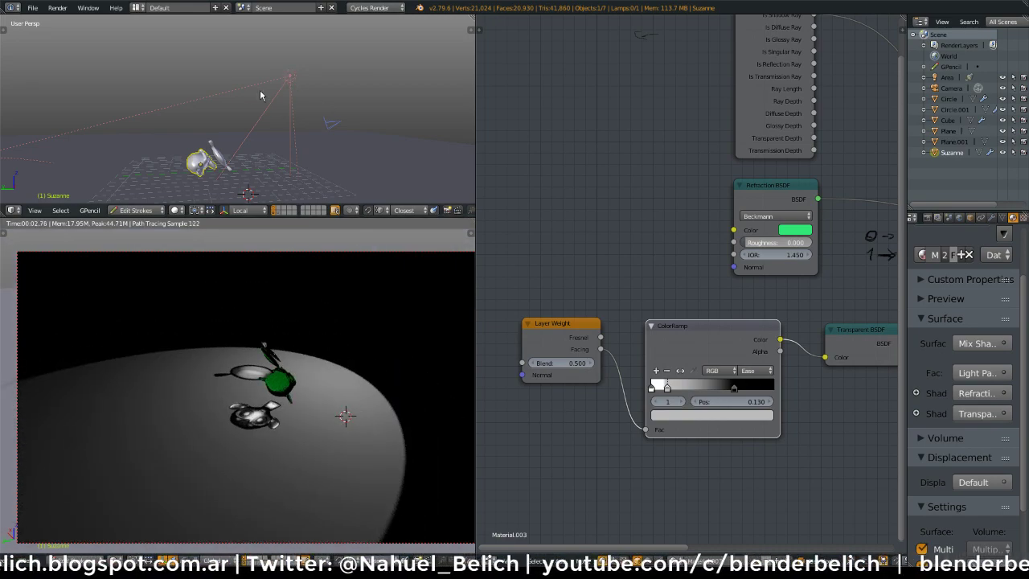
key(Tab)
right_click(288, 79)
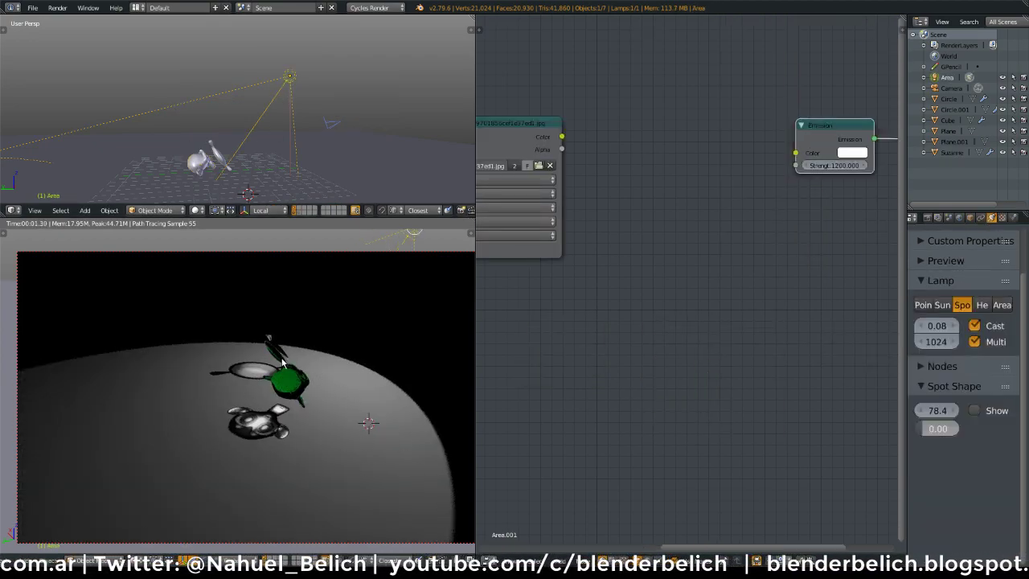
scroll(273, 455, up, 2)
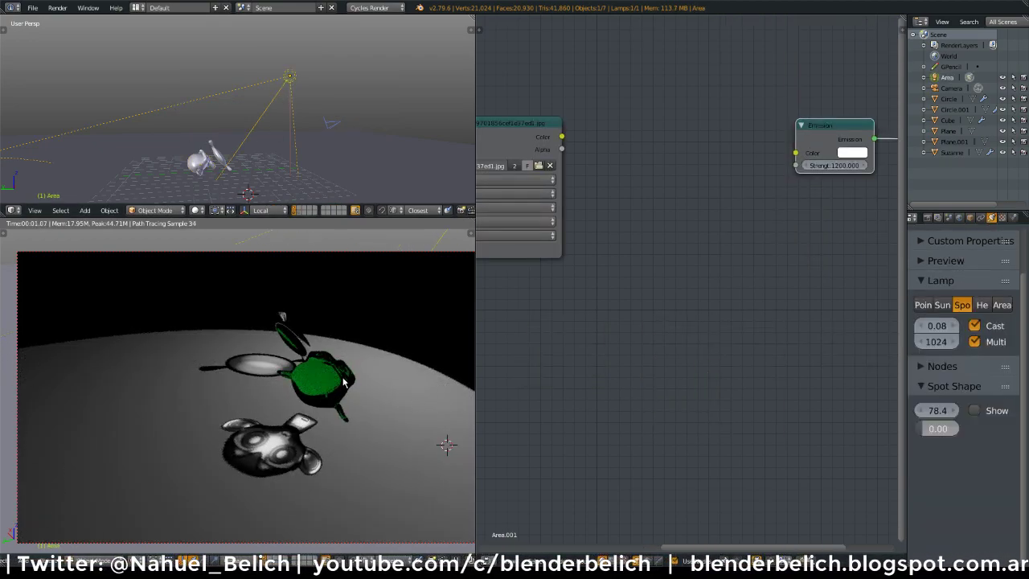
middle_drag(343, 382, 239, 394)
click(235, 449)
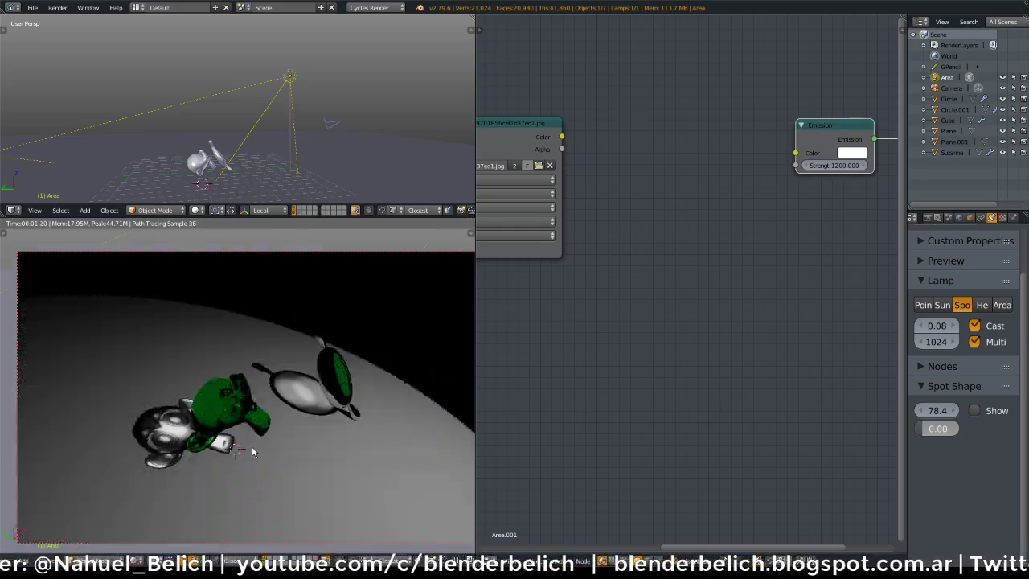
mouse_move(263, 444)
middle_down()
mouse_move(291, 441)
mouse_move(246, 457)
mouse_move(279, 476)
mouse_move(301, 353)
middle_up()
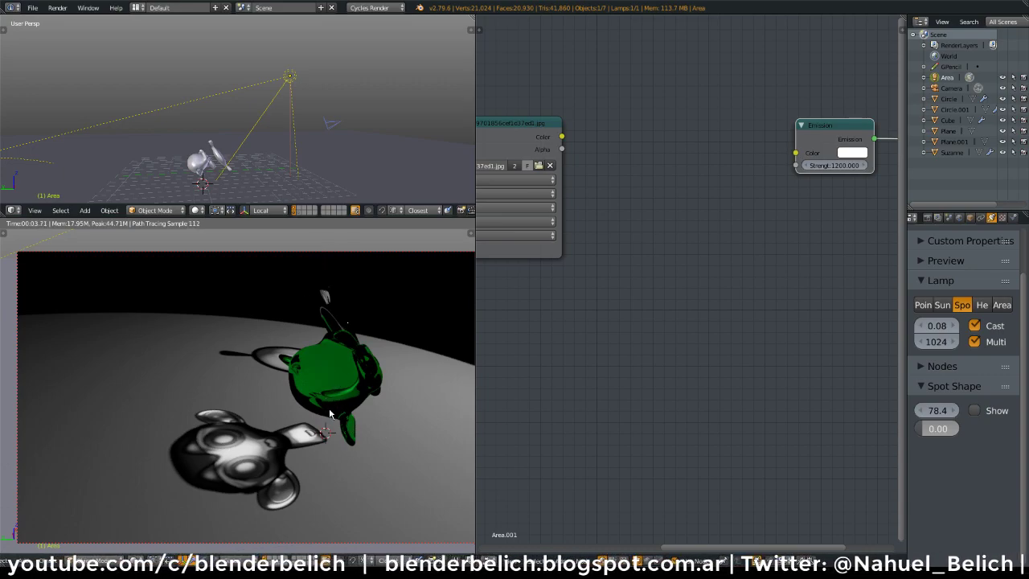
middle_drag(328, 461, 335, 454)
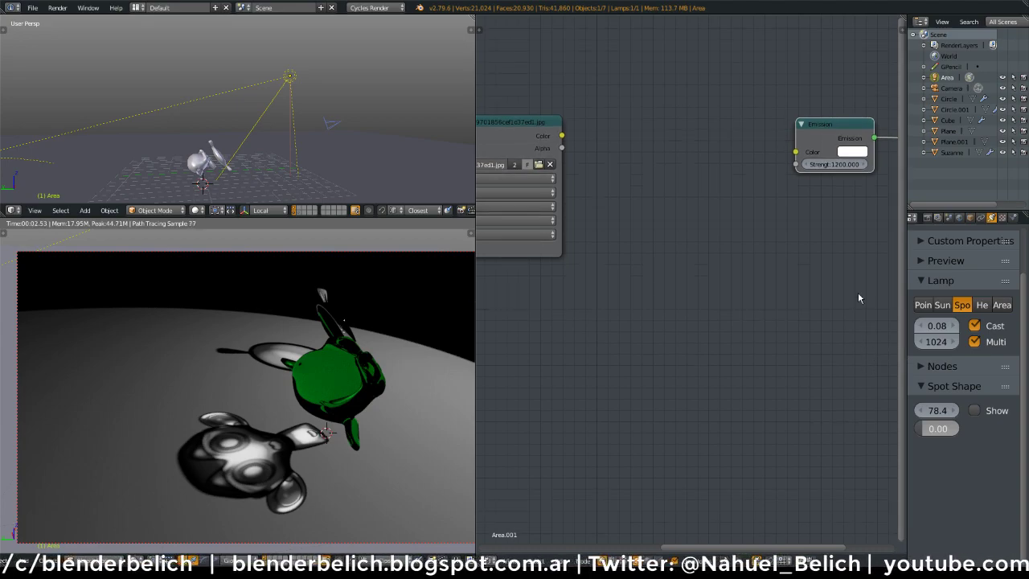
middle_drag(858, 291, 734, 307)
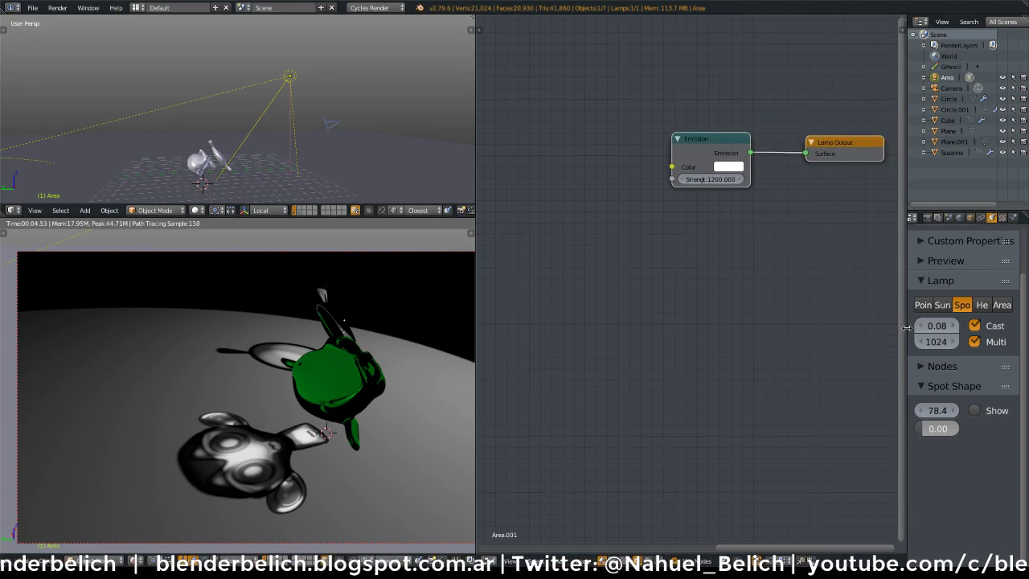
drag(906, 332, 814, 340)
drag(891, 327, 985, 330)
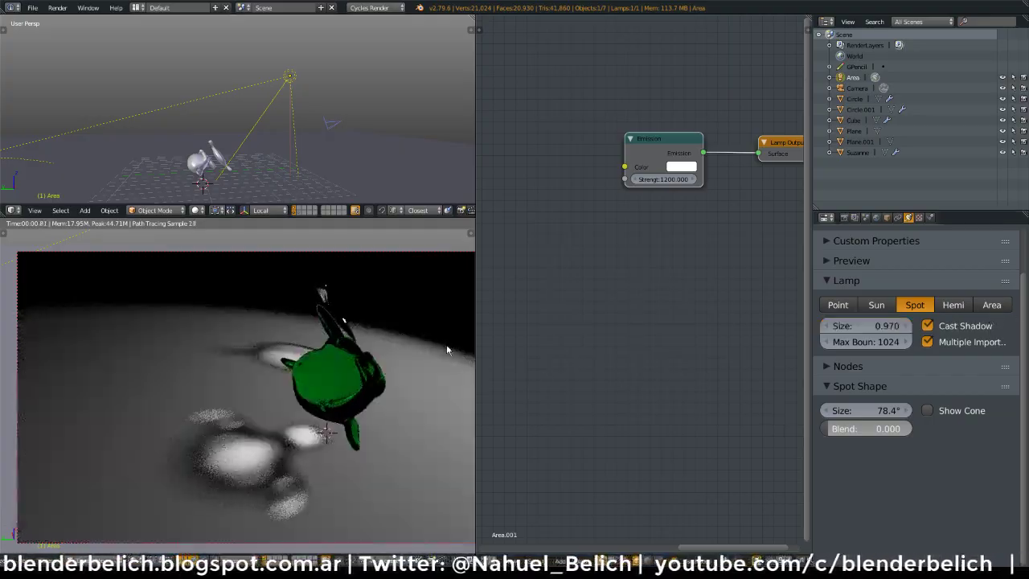
Select Suzanne, rotate it freely to try out its soft shadow, and clear the object's rotation
ctrl+middle_drag(402, 368, 395, 455)
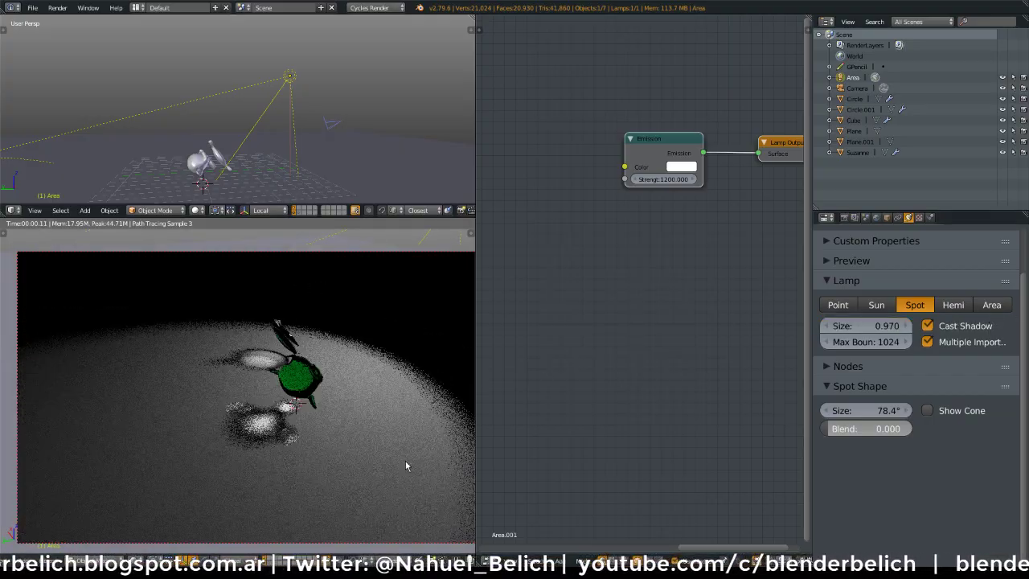
right_click(194, 162)
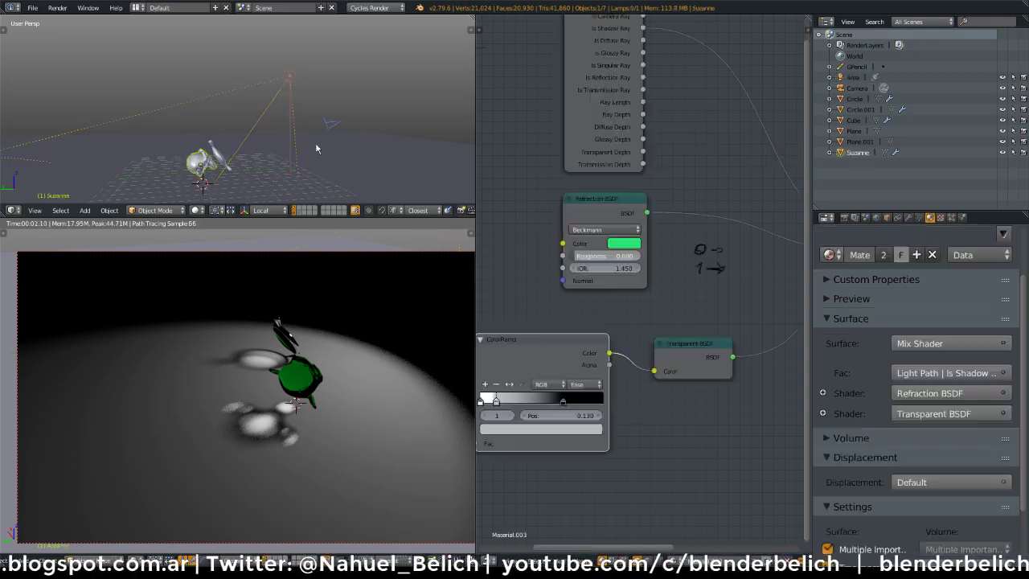
key(r)
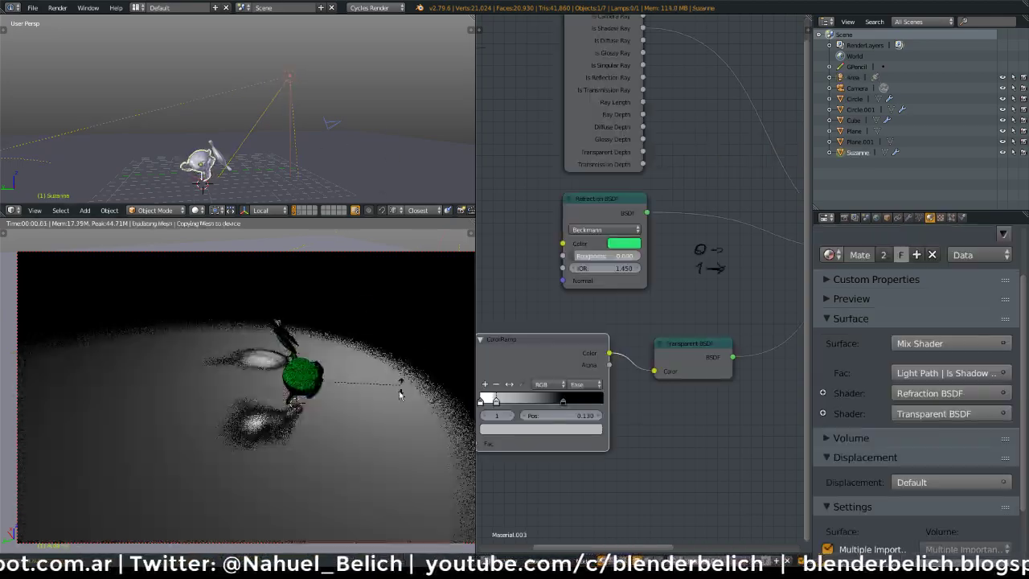
click(361, 416)
key(r)
click(252, 344)
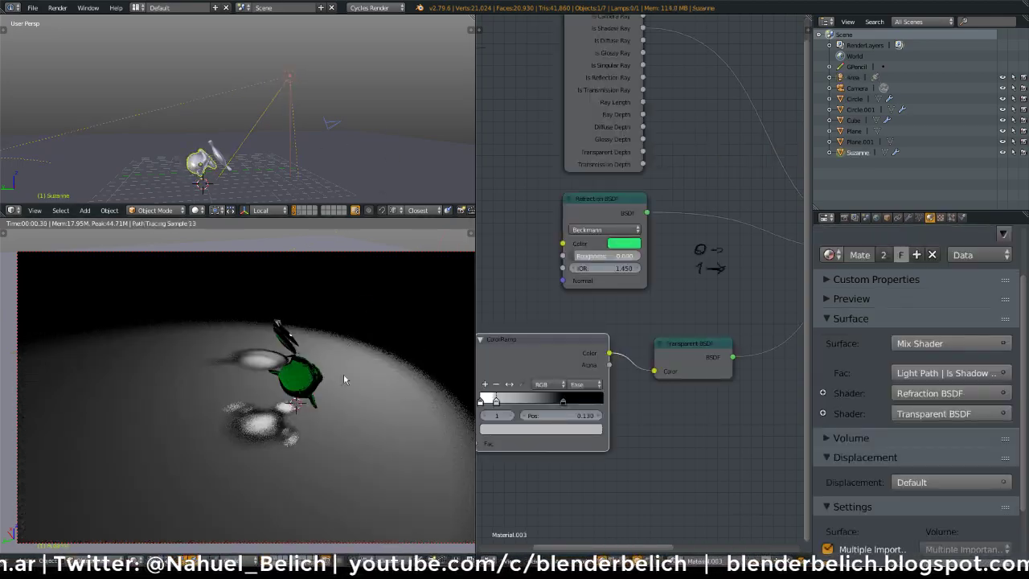
scroll(344, 378, up, 3)
key(r)
click(305, 326)
click(305, 327)
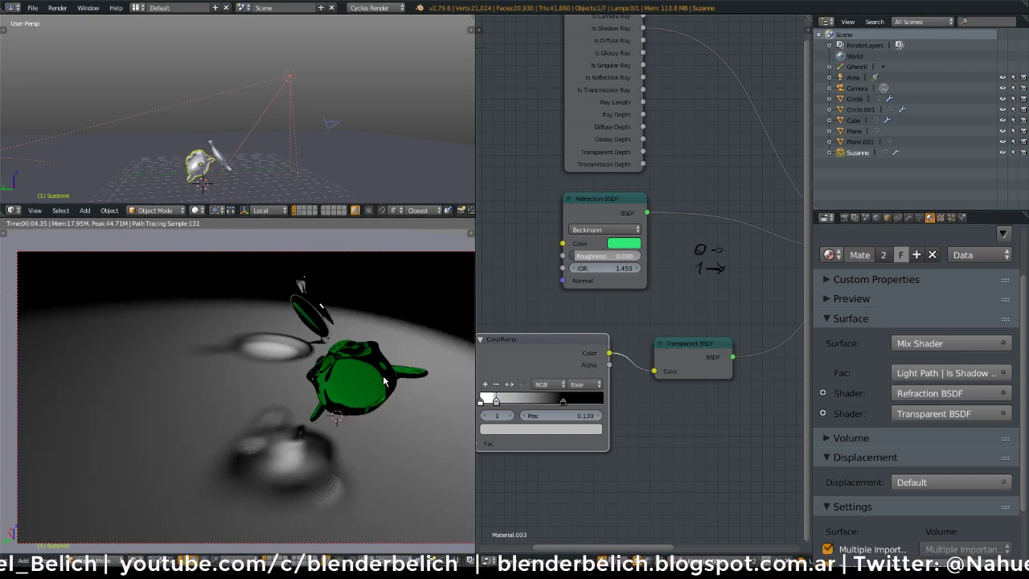
key(alt+r)
scroll(381, 380, down, 1)
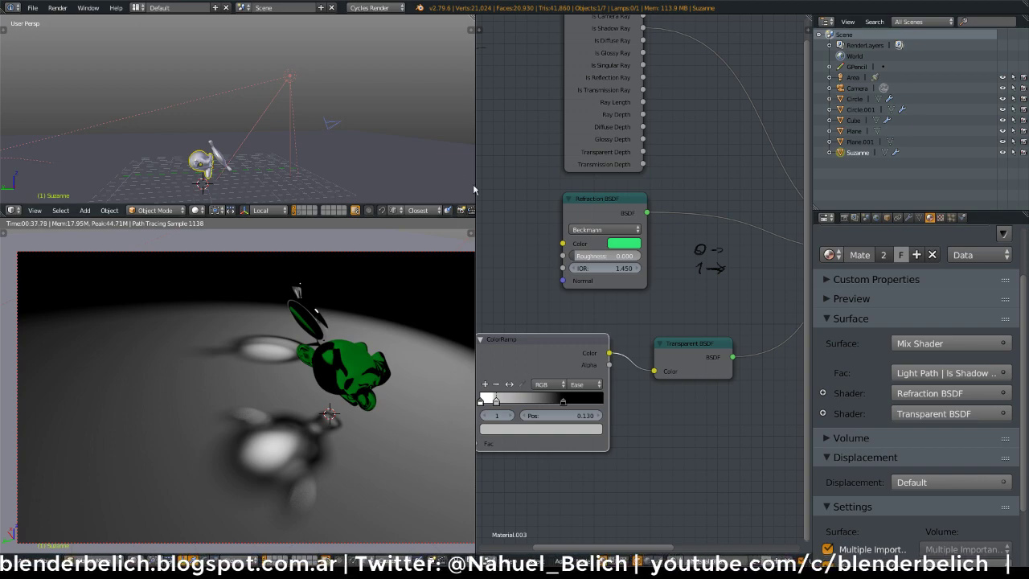
Move the Transparent BSDF node closer to the ColorRamp in Suzanne's material
middle_drag(540, 280, 669, 257)
ctrl+middle_drag(670, 257, 638, 280)
middle_drag(637, 281, 620, 278)
scroll(621, 278, up, 1)
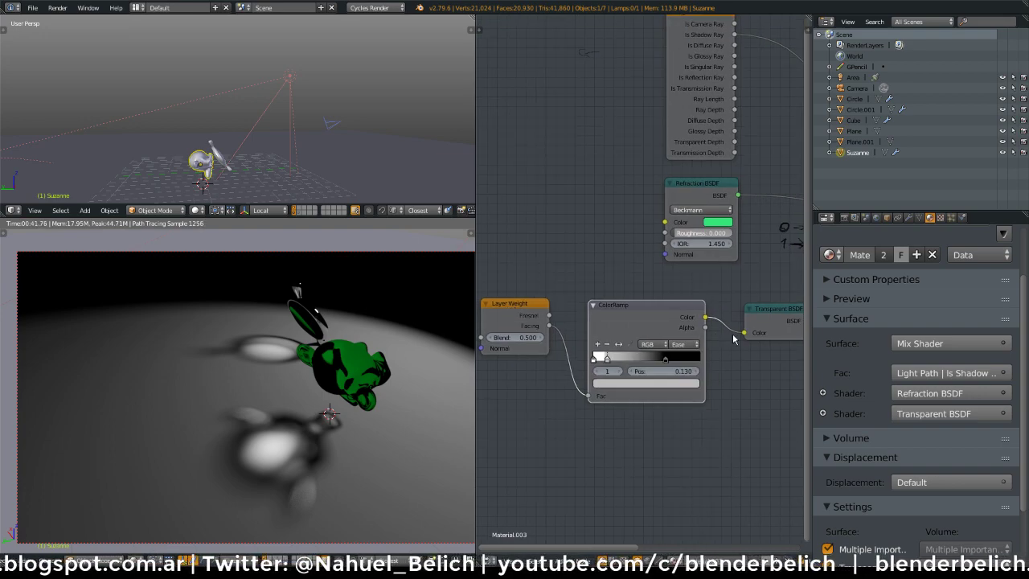
middle_drag(733, 339, 509, 345)
drag(742, 250, 626, 245)
scroll(663, 320, down, 2)
scroll(625, 335, up, 3)
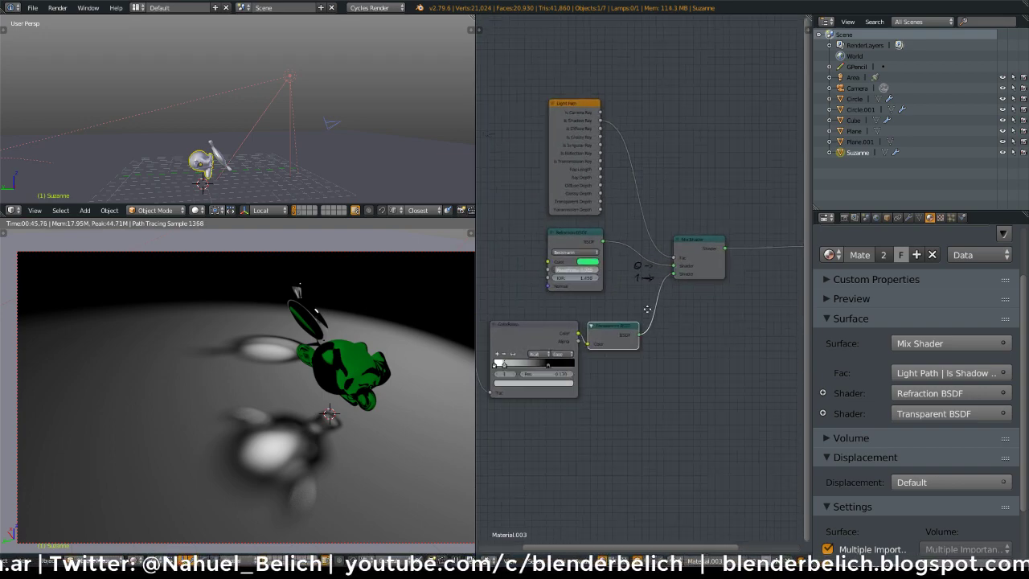
Replace the Refraction BSDF with a Glass BSDF and connect it to the Mix Shader's first shader input
drag(558, 246, 553, 252)
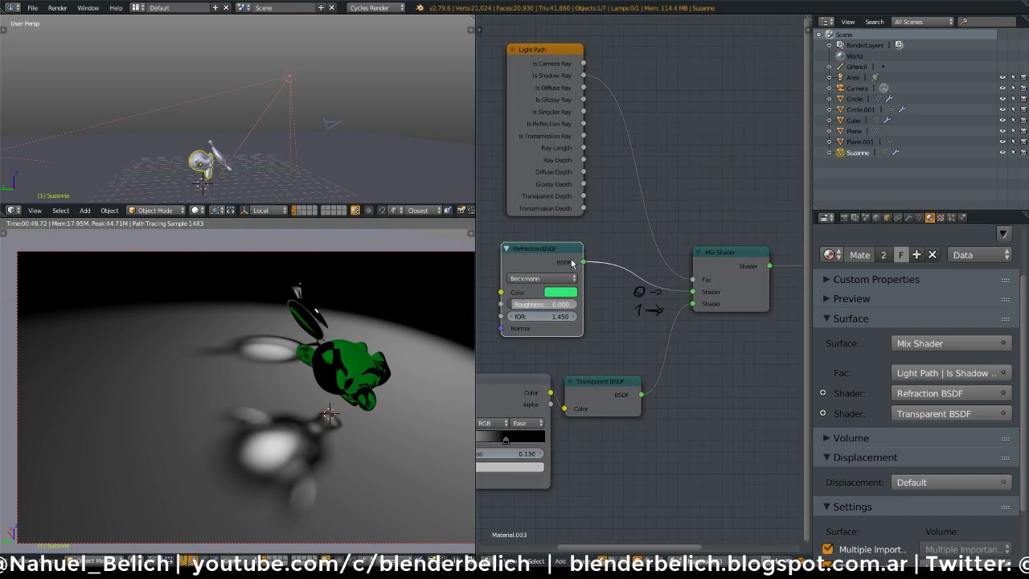
key(x)
key(shift+a)
mouse_move(550, 226)
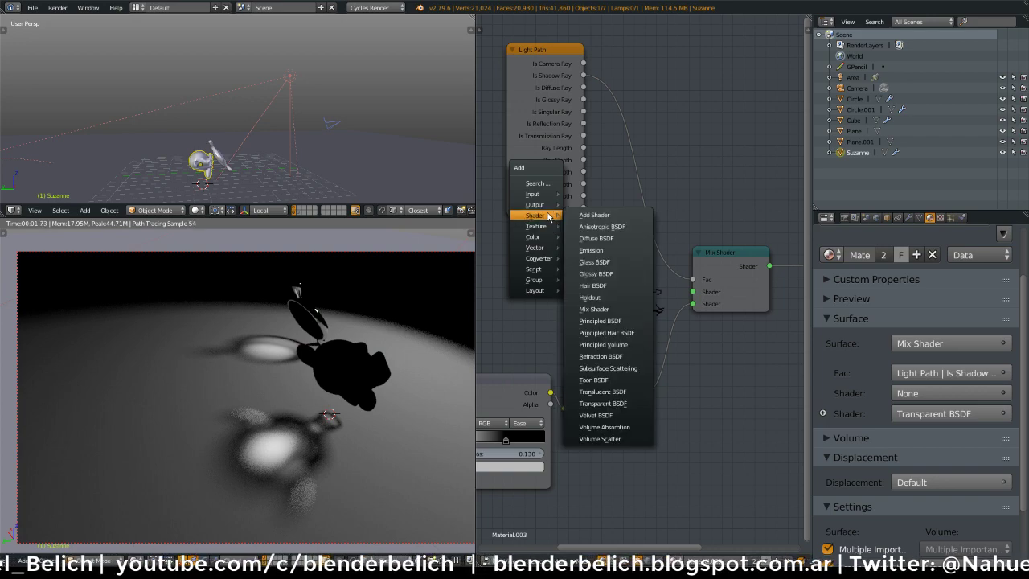
click(608, 249)
click(515, 258)
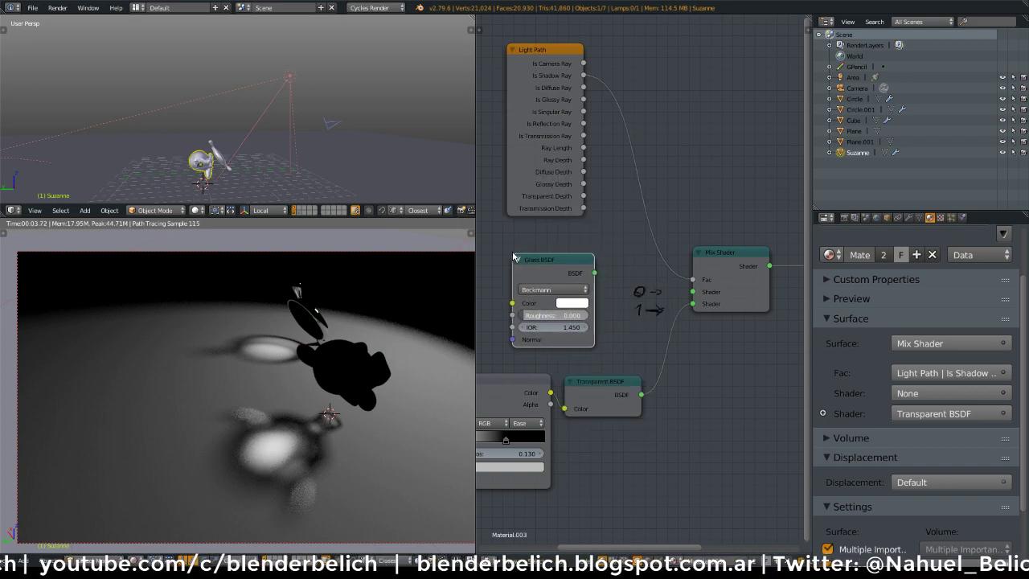
drag(594, 273, 680, 296)
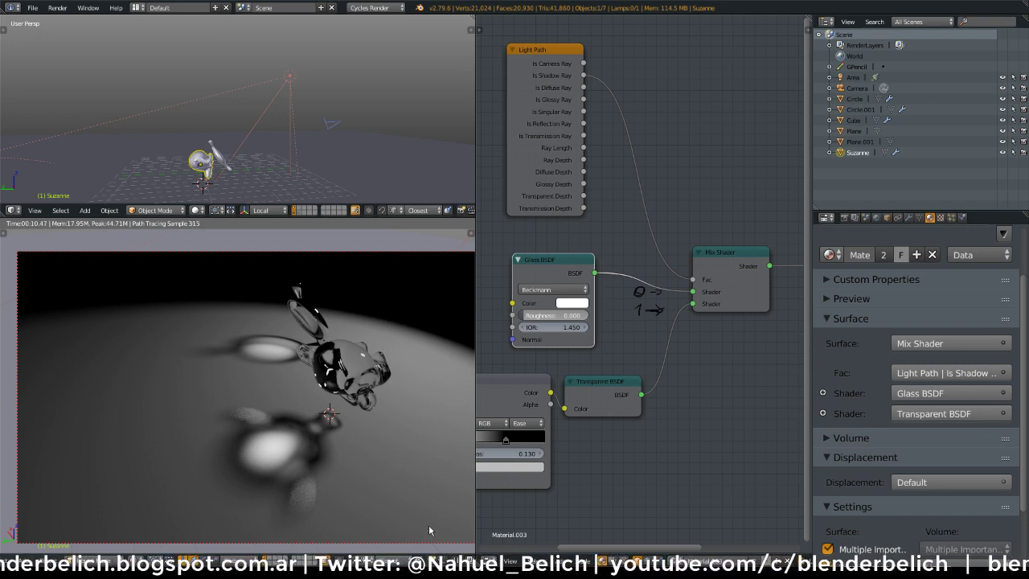
right_click(290, 78)
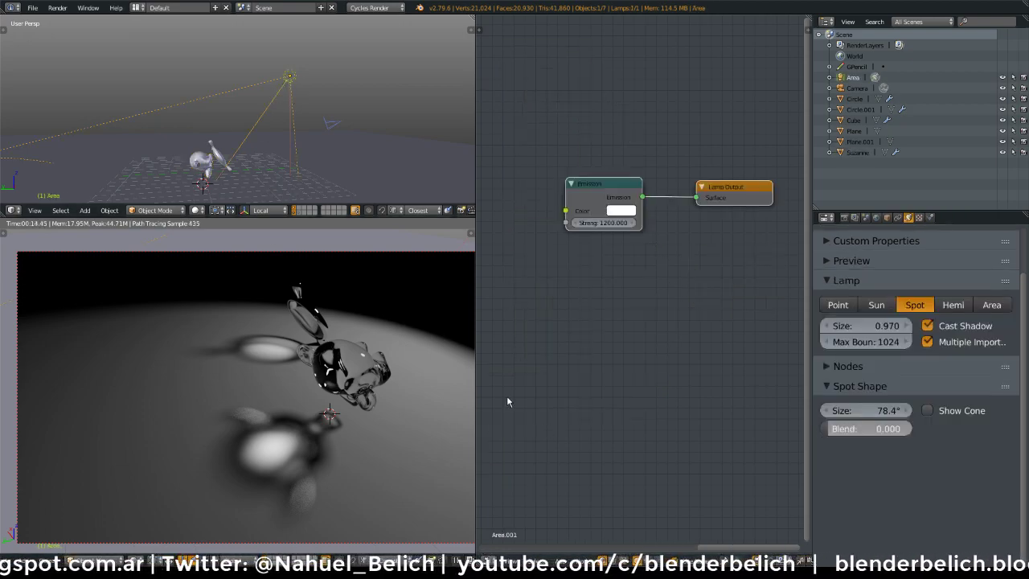
key(ctrl+z)
key(ctrl+z)
key(ctrl+shift+z)
Connect the Glass BSDF directly to the Material Output's Surface and enable reflective and refractive caustics in the render settings
middle_drag(681, 293, 582, 300)
scroll(580, 300, down, 3)
drag(574, 304, 779, 274)
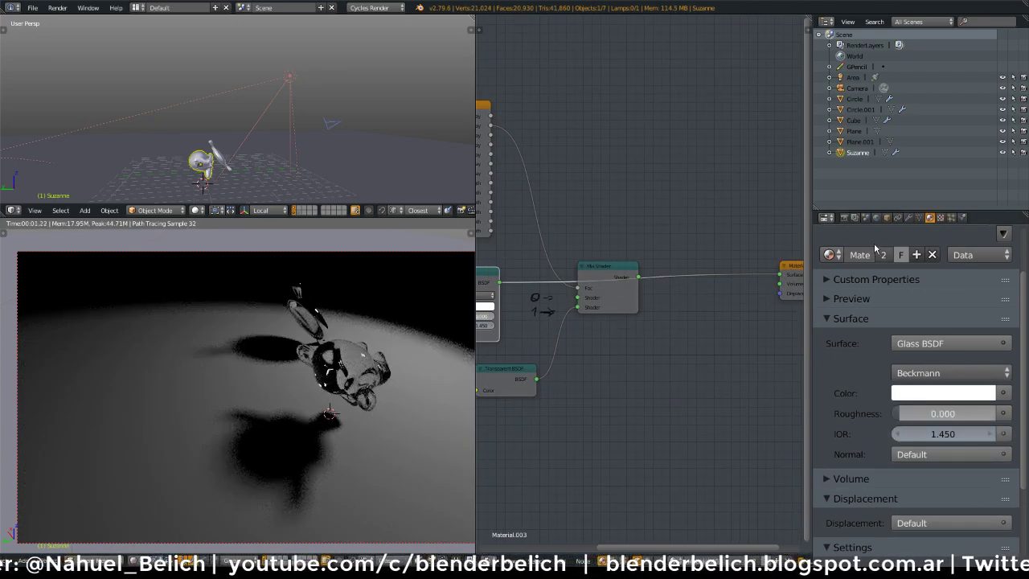
click(843, 218)
drag(829, 414, 828, 396)
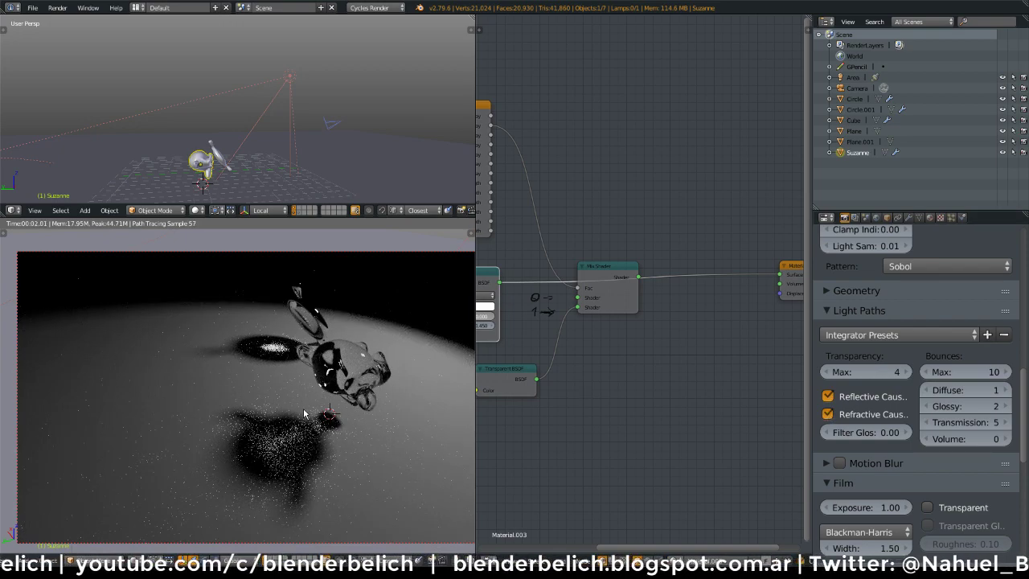
Select the spot lamp and connect its Mapping node's Vector output to the image texture's Vector input, replacing the Geometry link
right_click(286, 89)
middle_drag(529, 263, 670, 296)
middle_drag(552, 303, 630, 302)
drag(539, 236, 584, 235)
middle_drag(530, 258, 640, 306)
middle_drag(569, 281, 603, 277)
click(572, 252)
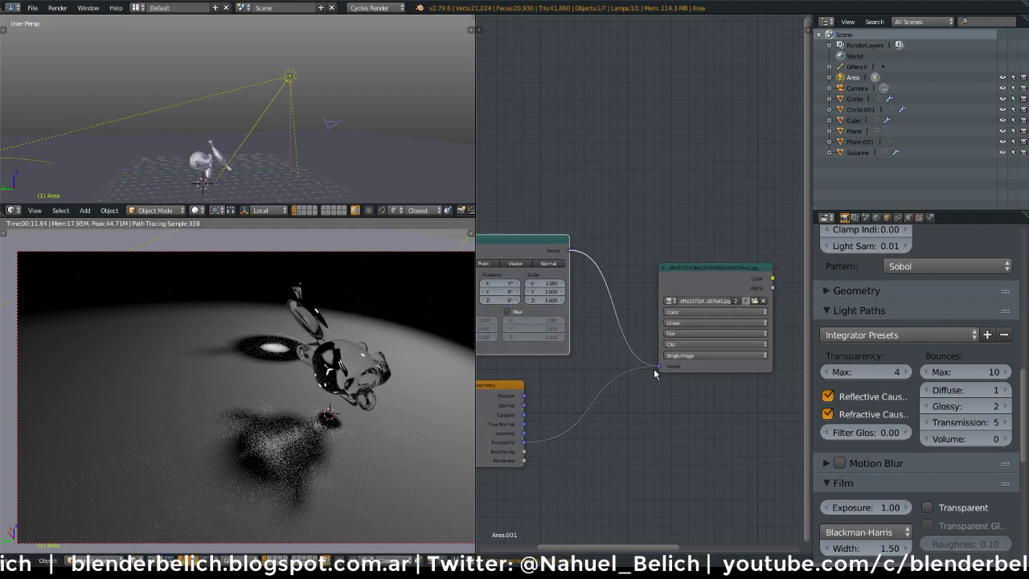
drag(662, 369, 660, 367)
Connect the lamp's image texture Color output to the Emission shader's Color input
middle_drag(636, 362, 476, 361)
middle_drag(593, 272, 571, 266)
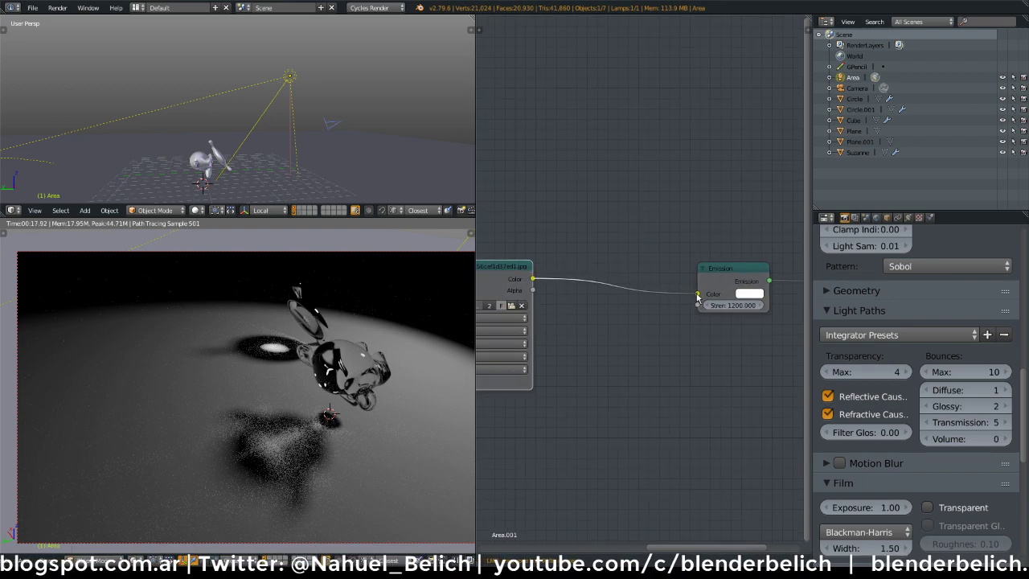
drag(698, 296, 698, 294)
Examine the lamp's texture mapping nodes and, up close, the projected image colours in the glass Suzanne
ctrl+scroll(643, 291, left, 3)
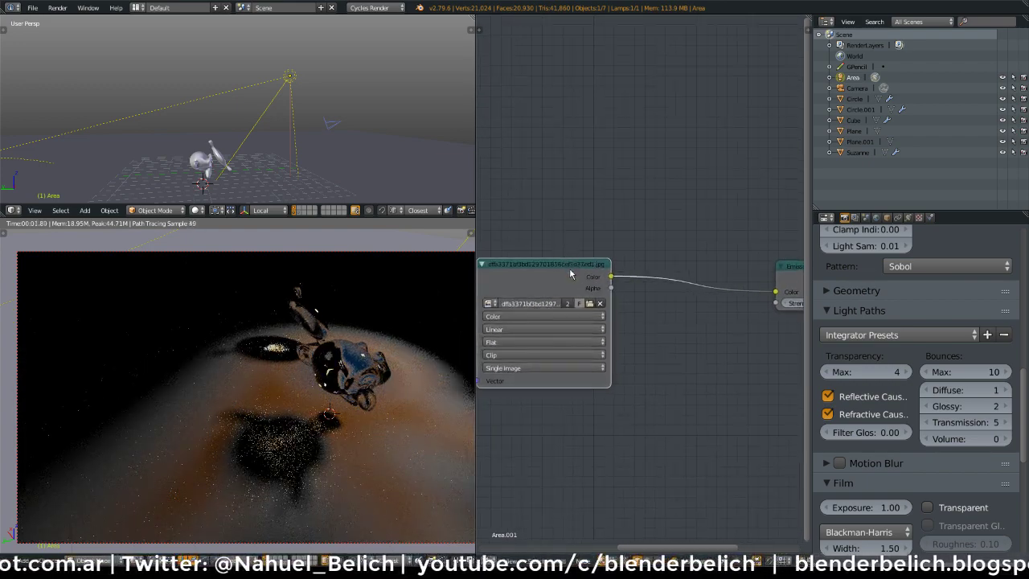
middle_drag(569, 268, 694, 249)
middle_drag(585, 295, 506, 314)
middle_drag(396, 388, 298, 392)
scroll(298, 405, up, 4)
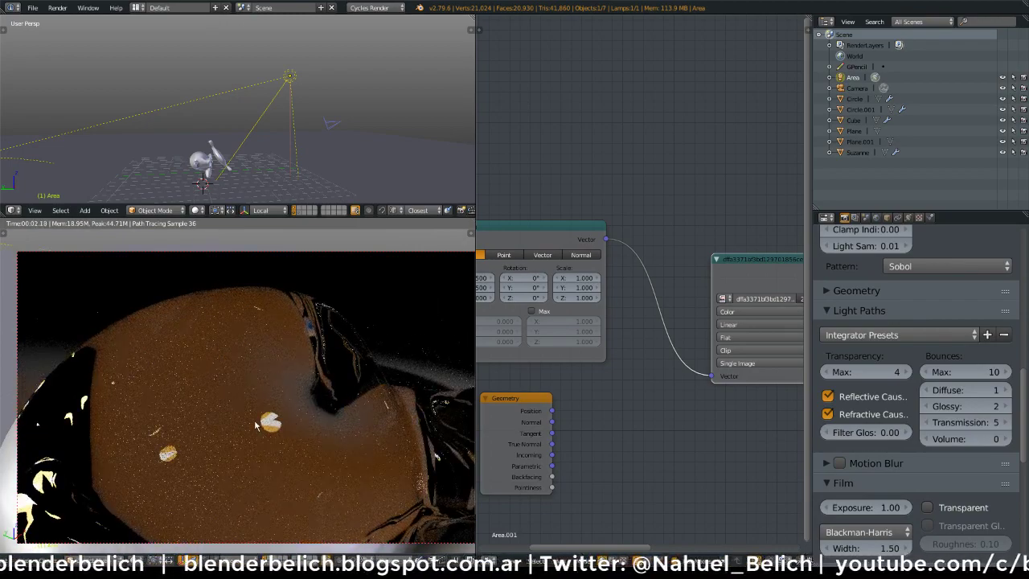
middle_drag(538, 298, 611, 291)
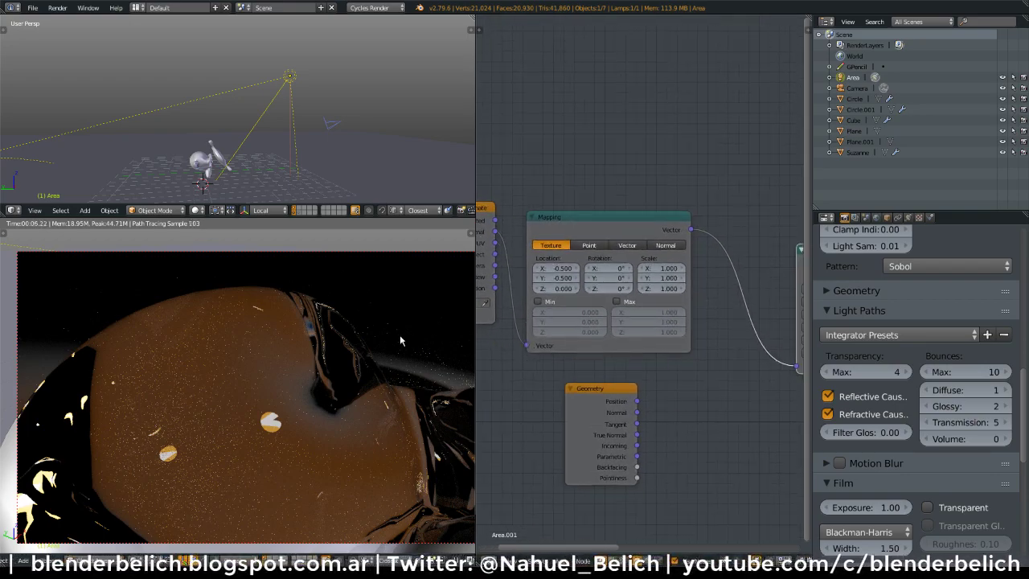
Remove the Mapping node from the lamp's node chain, keeping the Texture Coordinate's Normal output linked to the image texture
scroll(353, 376, down, 5)
scroll(368, 439, down, 4)
scroll(385, 370, up, 8)
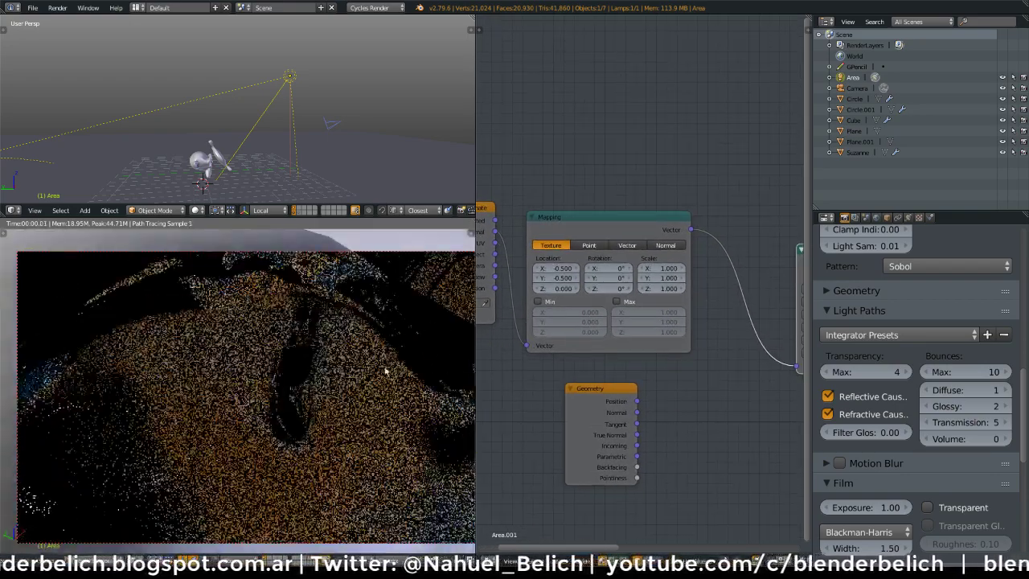
mouse_move(385, 372)
middle_down()
mouse_move(373, 389)
mouse_move(270, 427)
middle_up()
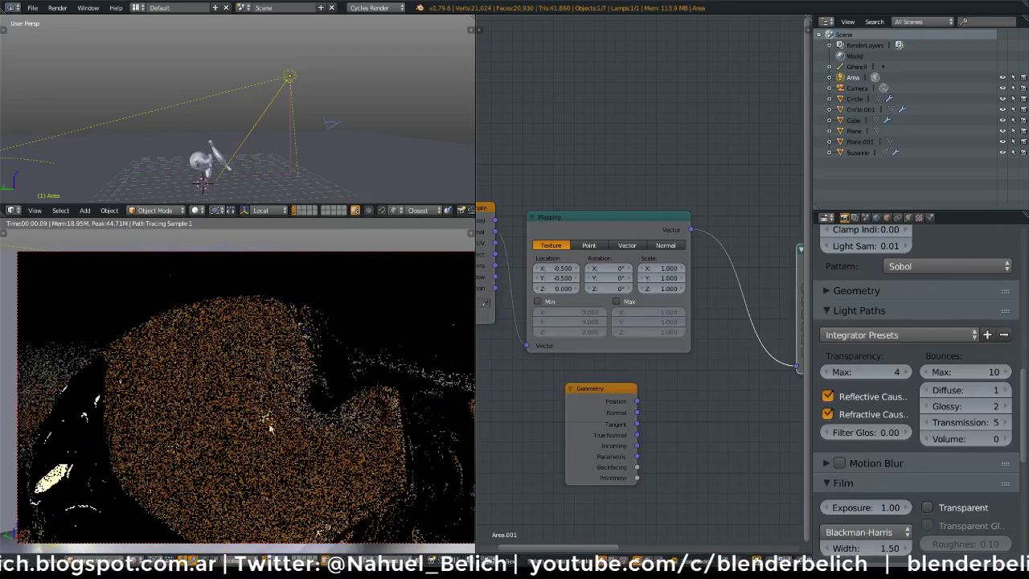
scroll(689, 347, down, 3)
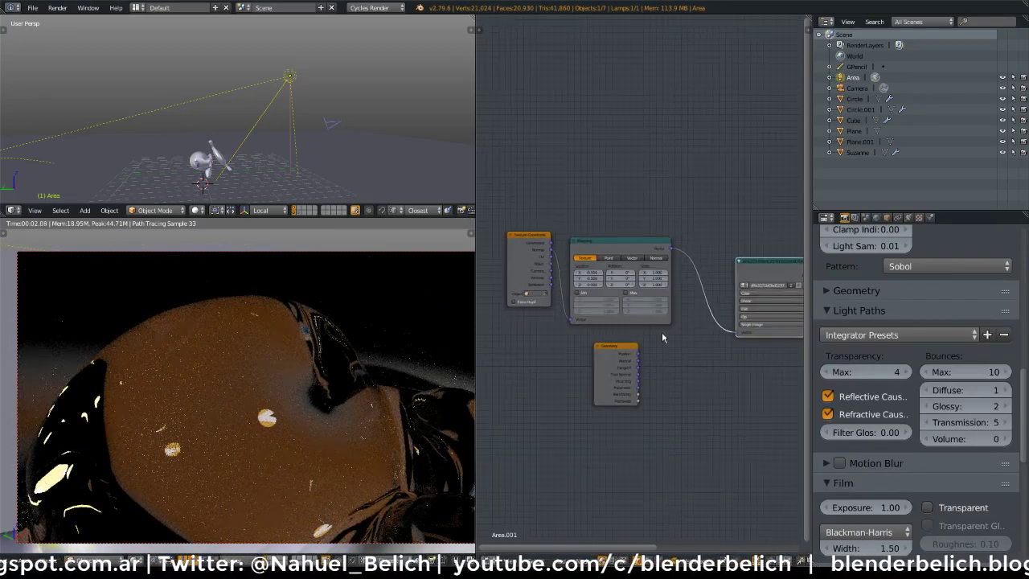
drag(599, 238, 632, 214)
key(ctrl+x)
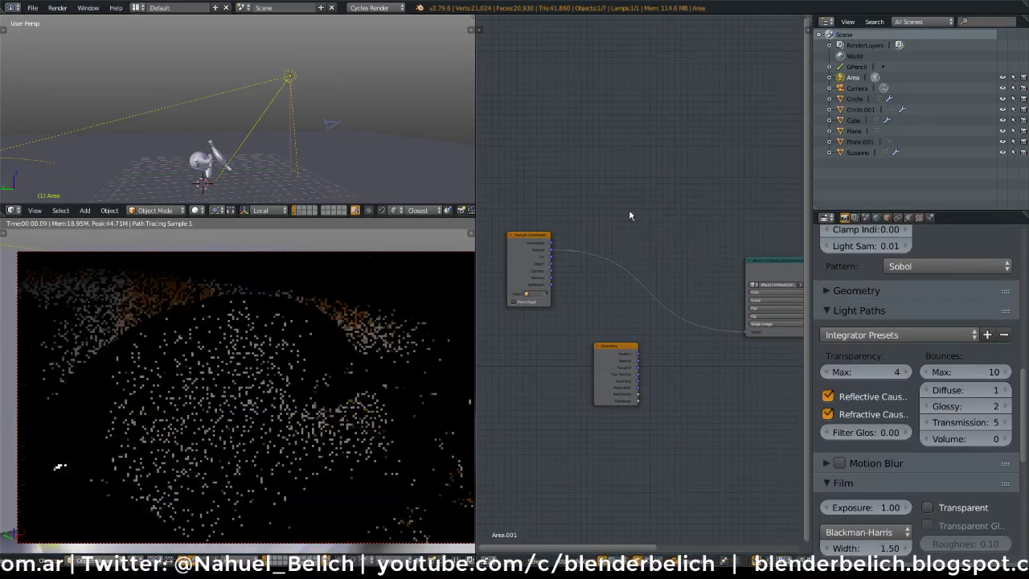
Try the Texture Coordinate's UV output on the image texture's Vector input, and reconnect the Normal output
mouse_move(312, 414)
middle_down()
mouse_move(333, 460)
mouse_move(328, 409)
middle_up()
scroll(548, 247, up, 4)
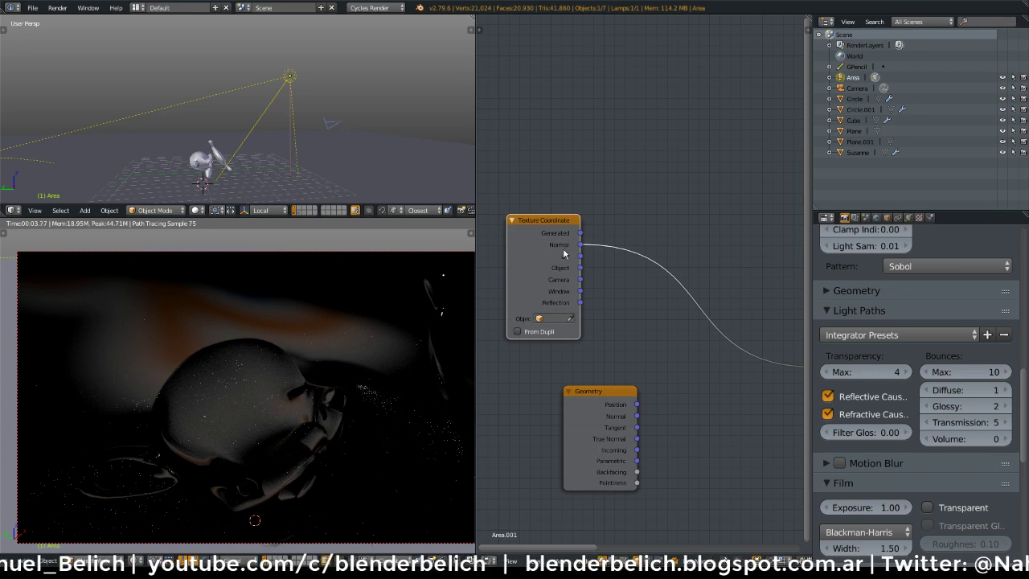
middle_drag(668, 347, 600, 337)
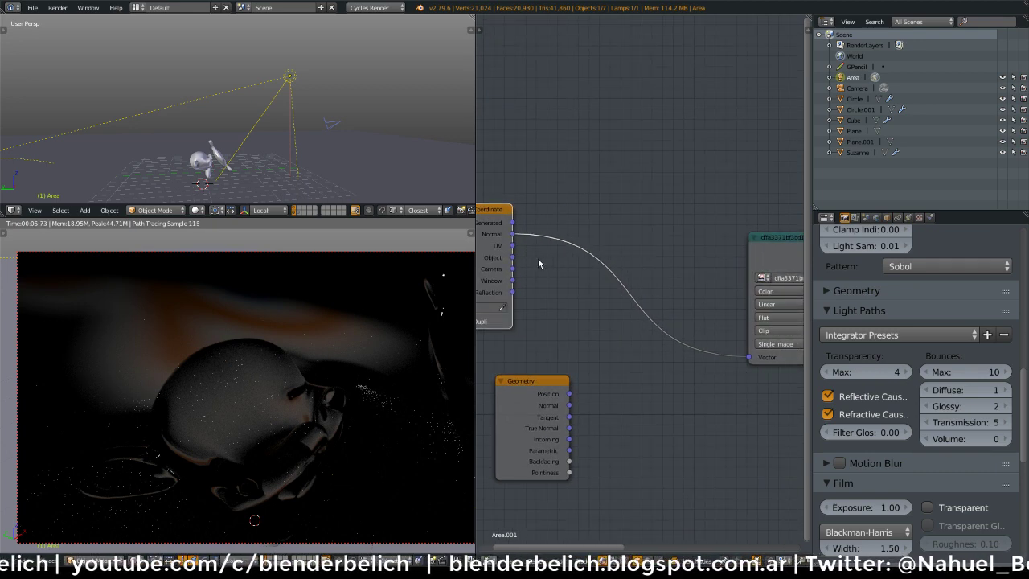
drag(742, 359, 743, 361)
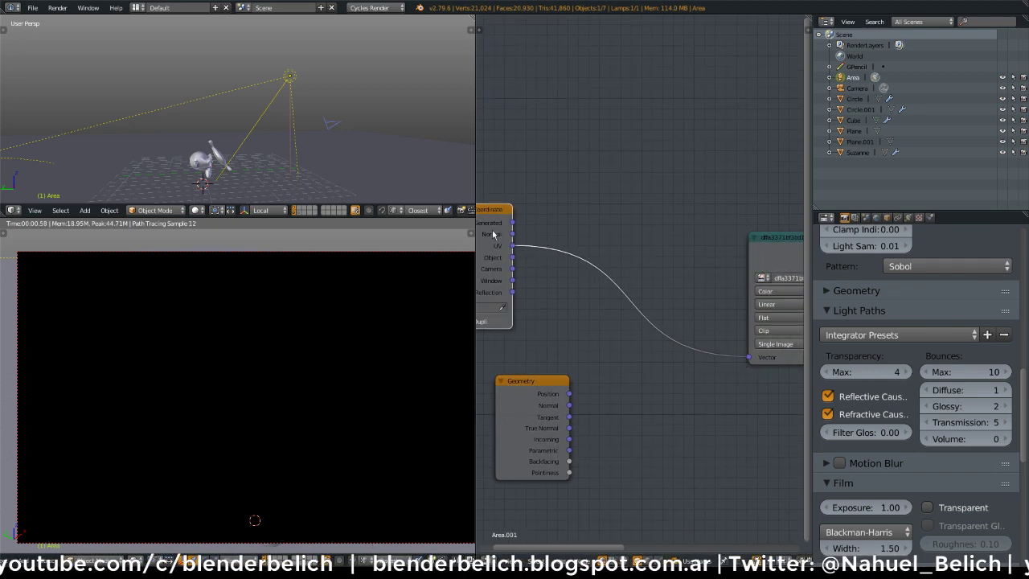
drag(512, 234, 749, 359)
middle_drag(718, 342, 582, 347)
click(658, 271)
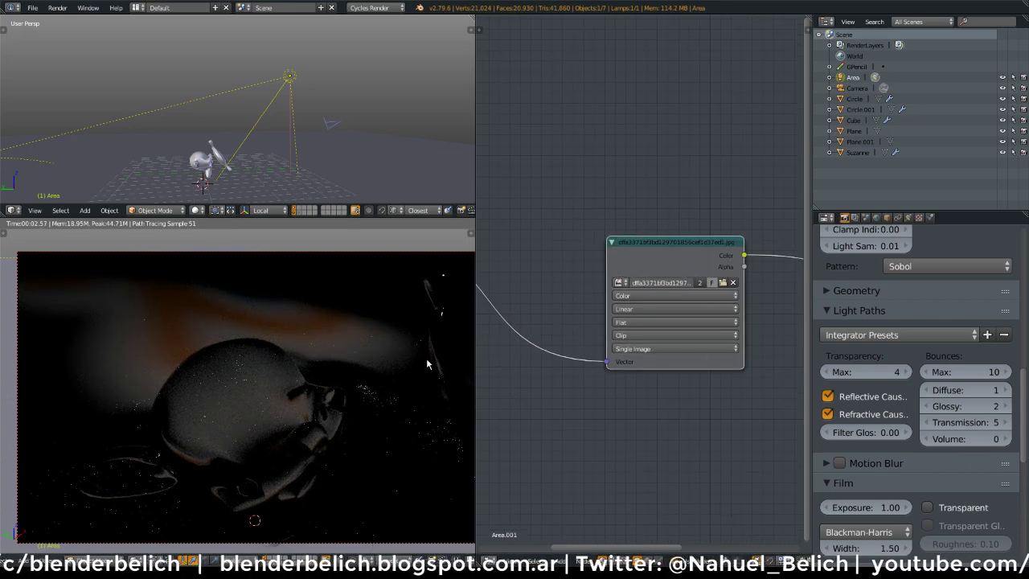
Clear the spot lamp's rotation
middle_drag(533, 273, 683, 260)
ctrl+middle_drag(301, 356, 314, 451)
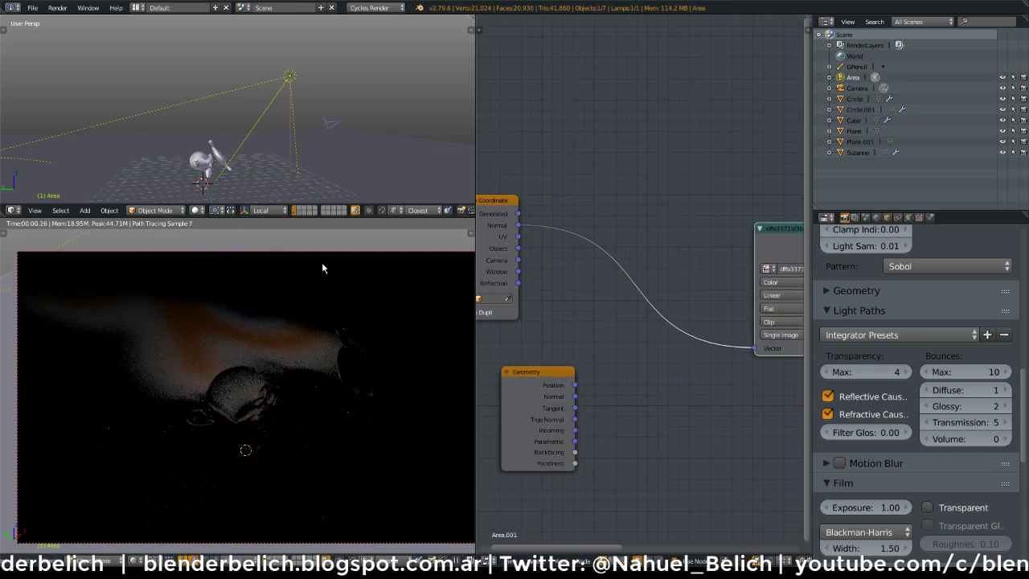
key(alt+r)
middle_drag(386, 386, 347, 458)
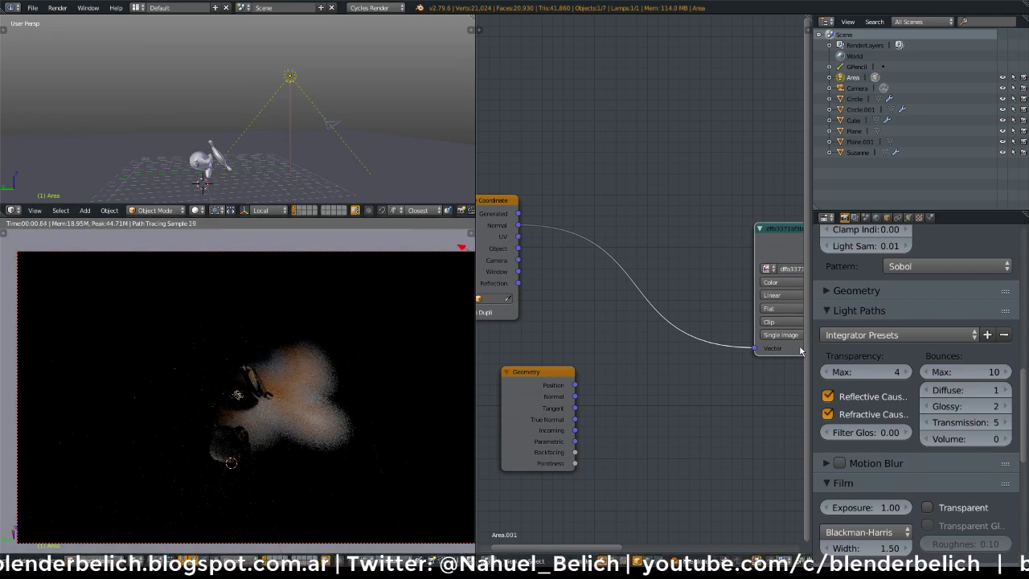
Set the spot lamp's size to 0.004 for a sharp projected image
scroll(869, 301, up, 2)
scroll(868, 301, up, 4)
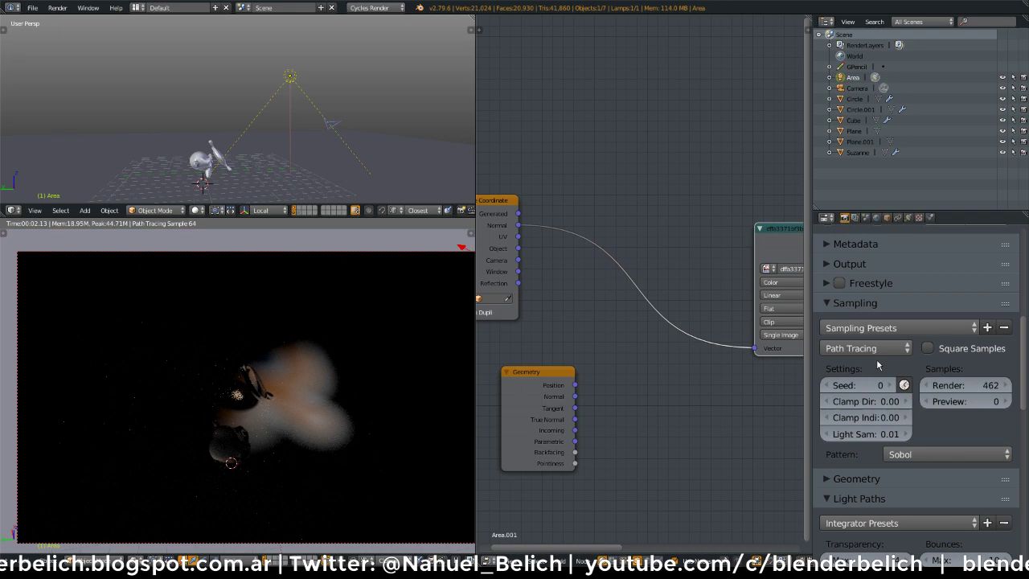
click(898, 217)
click(909, 218)
drag(852, 332, 306, 406)
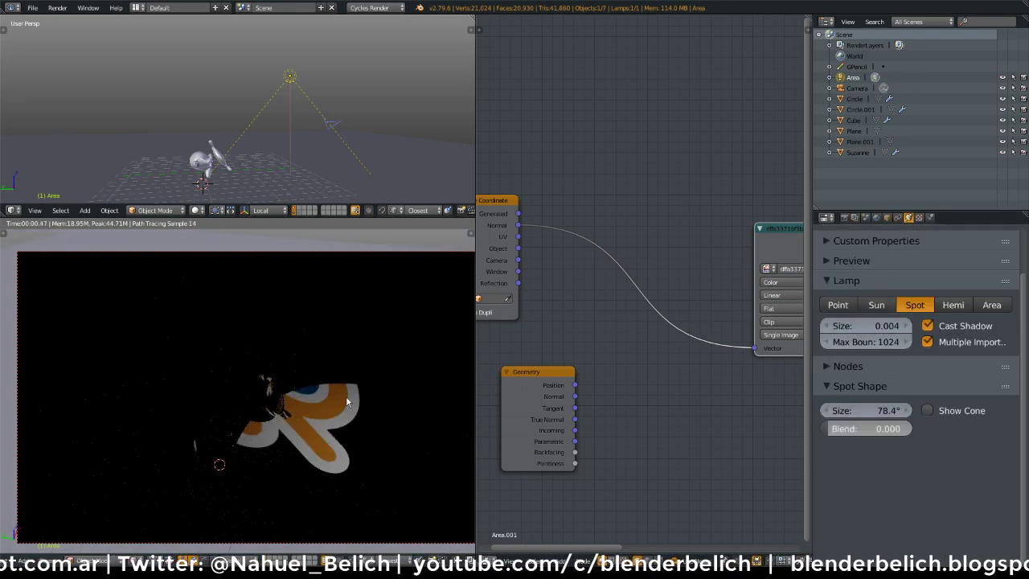
Insert a Mapping node between the Texture Coordinate and image texture nodes, with location X 0.610 and Y 0.340
key(shift+a)
click(586, 287)
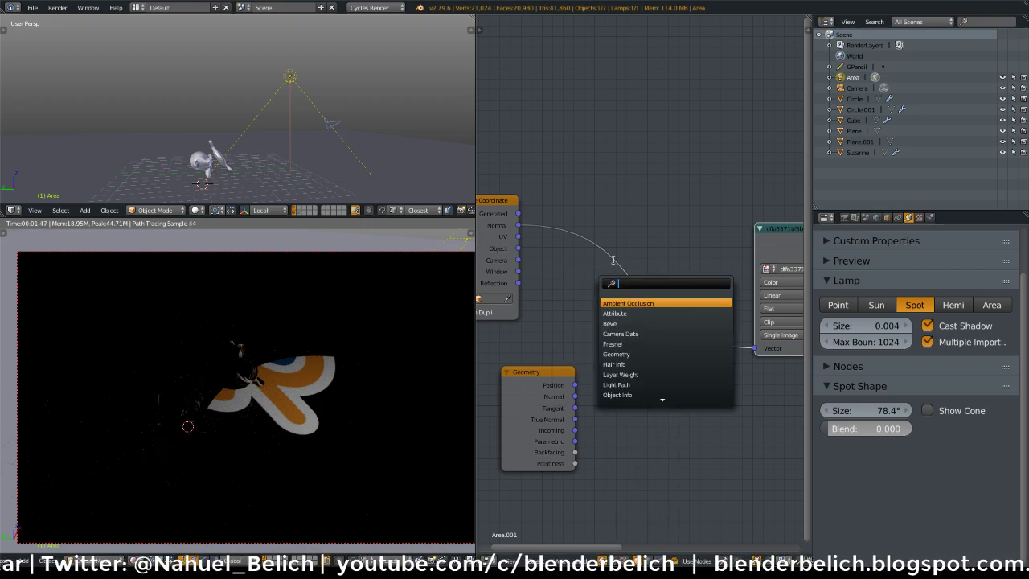
text(mappu)
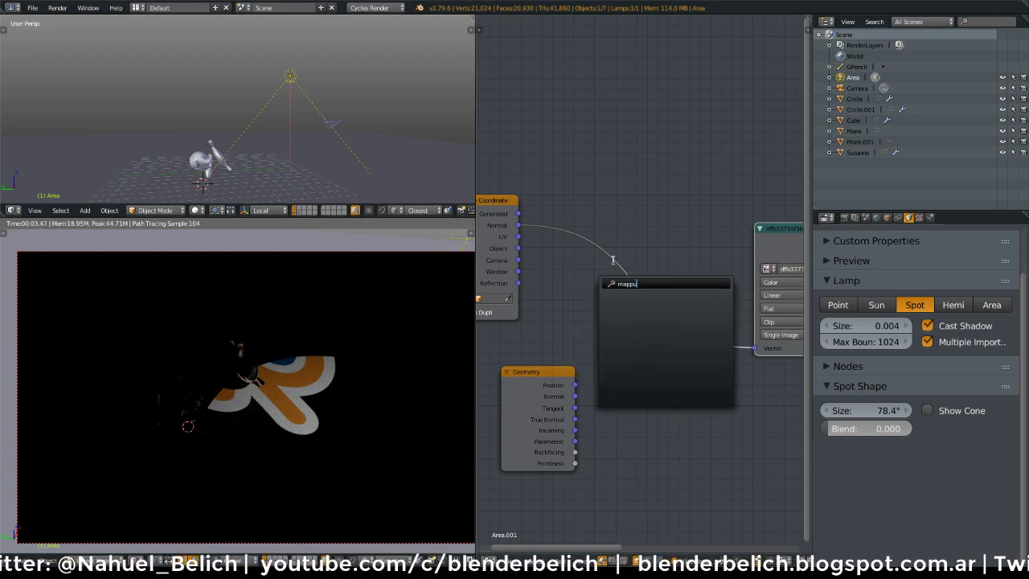
key(BackSpace)
key(Return)
click(562, 206)
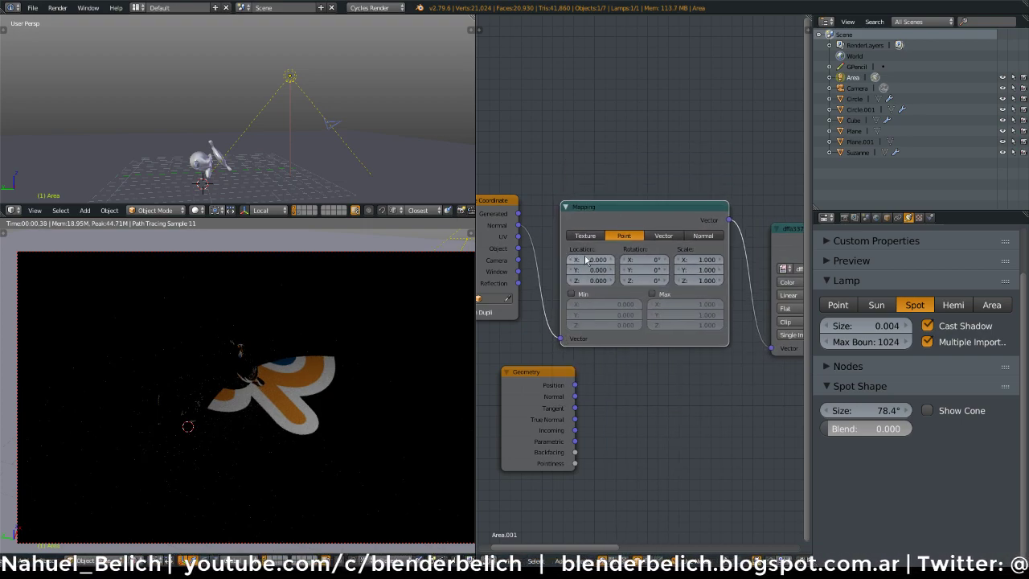
mouse_move(599, 263)
mouse_down()
mouse_move(629, 257)
mouse_move(573, 271)
mouse_move(604, 270)
mouse_up()
Rotate the spot lamp so the logo projects over the glass objects, and set the lamp's size to 0.600
key(r)
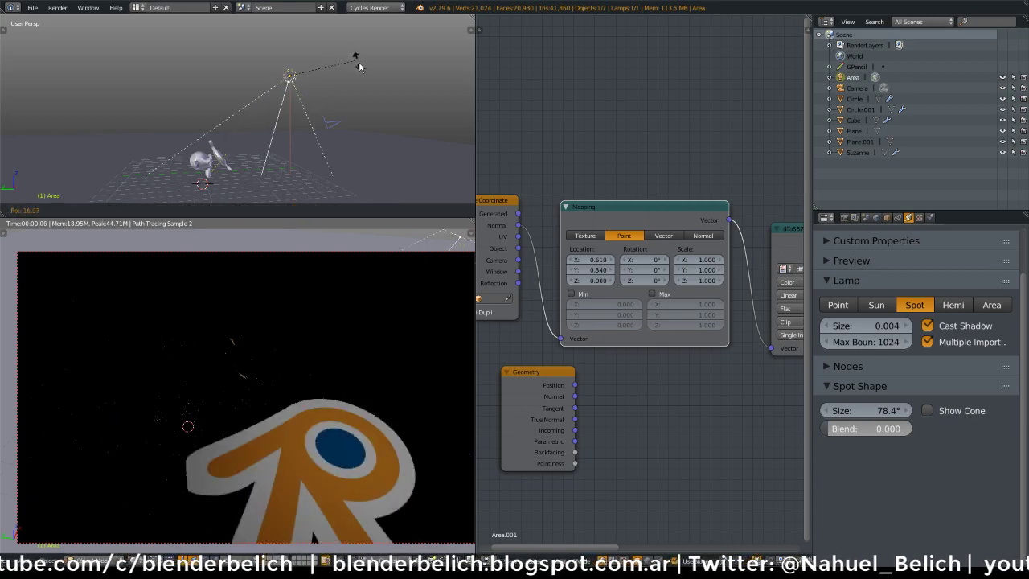
click(373, 84)
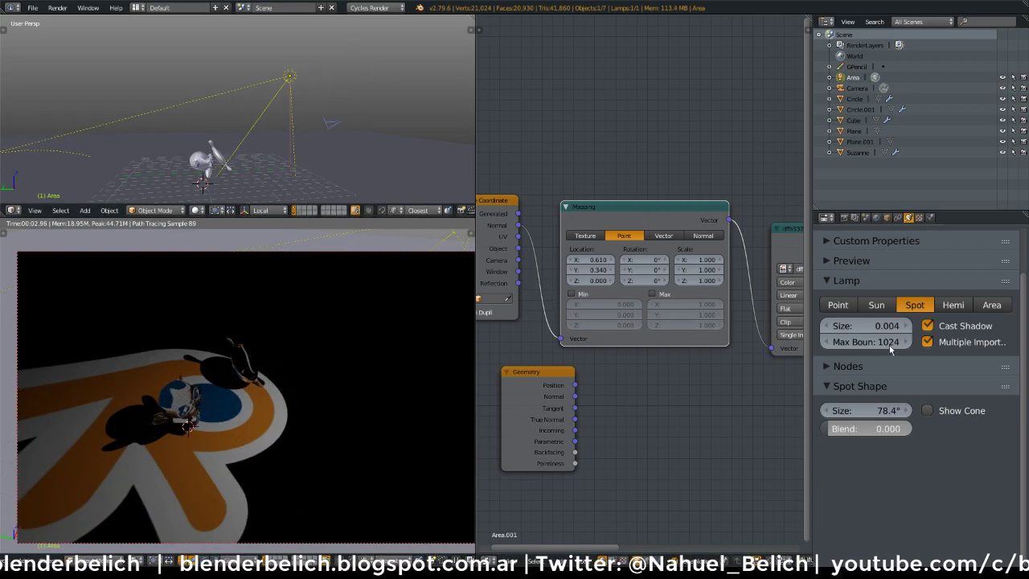
drag(866, 326, 916, 326)
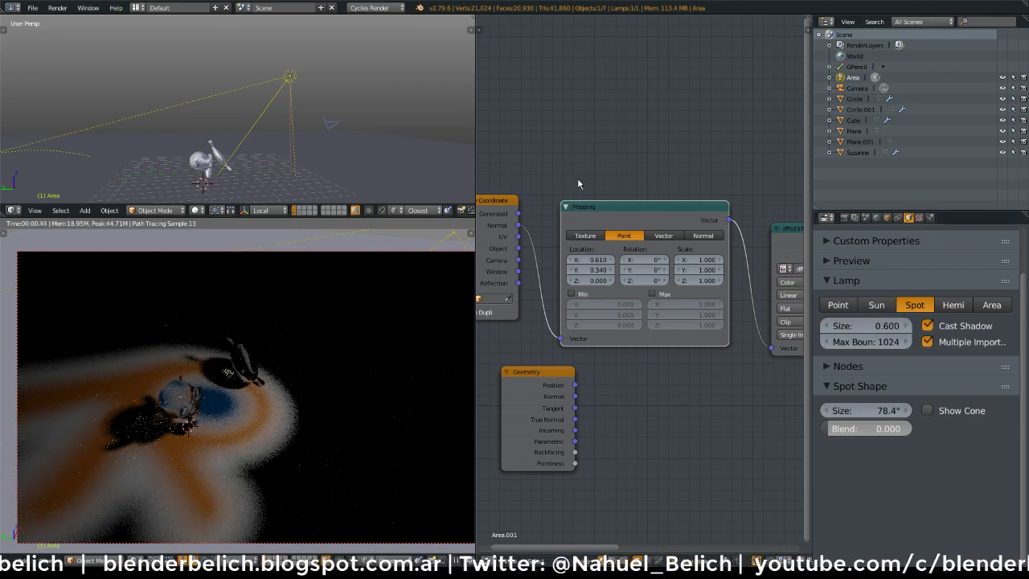
Move the image texture node away from the Mapping node and review the lamp's Texture Coordinate, Mapping and image texture chain
scroll(589, 267, down, 3)
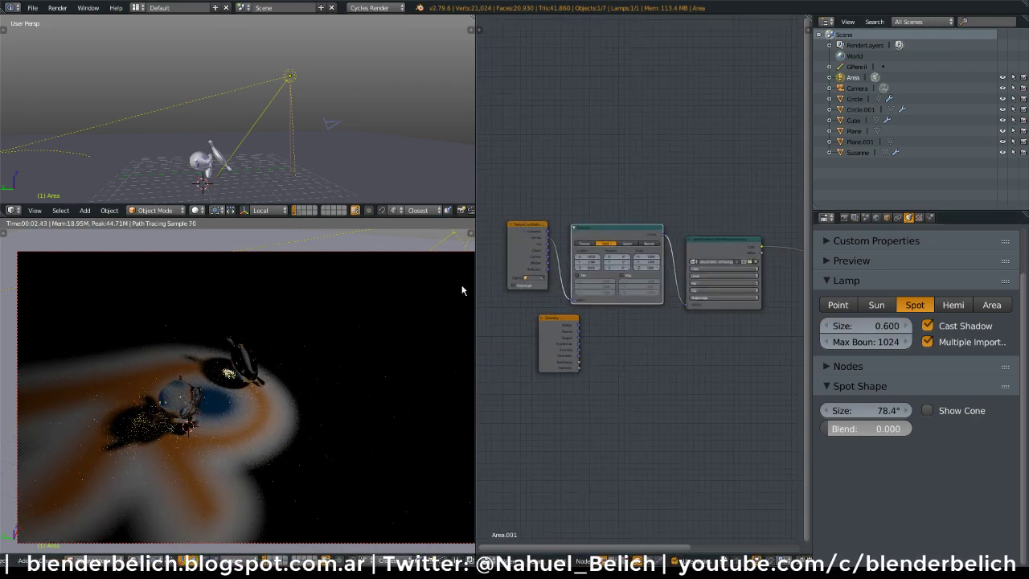
scroll(522, 227, up, 2)
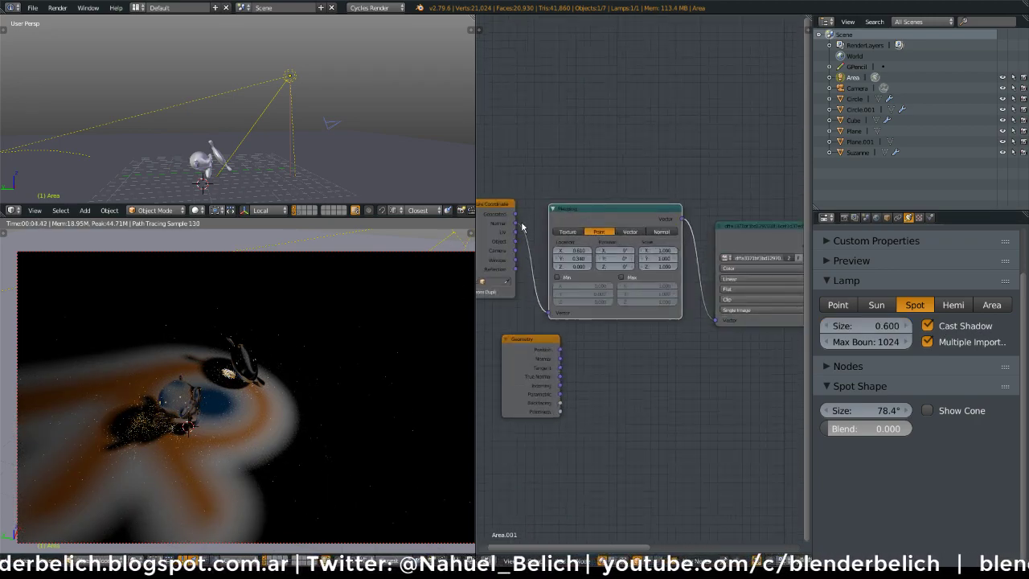
middle_drag(728, 307, 660, 306)
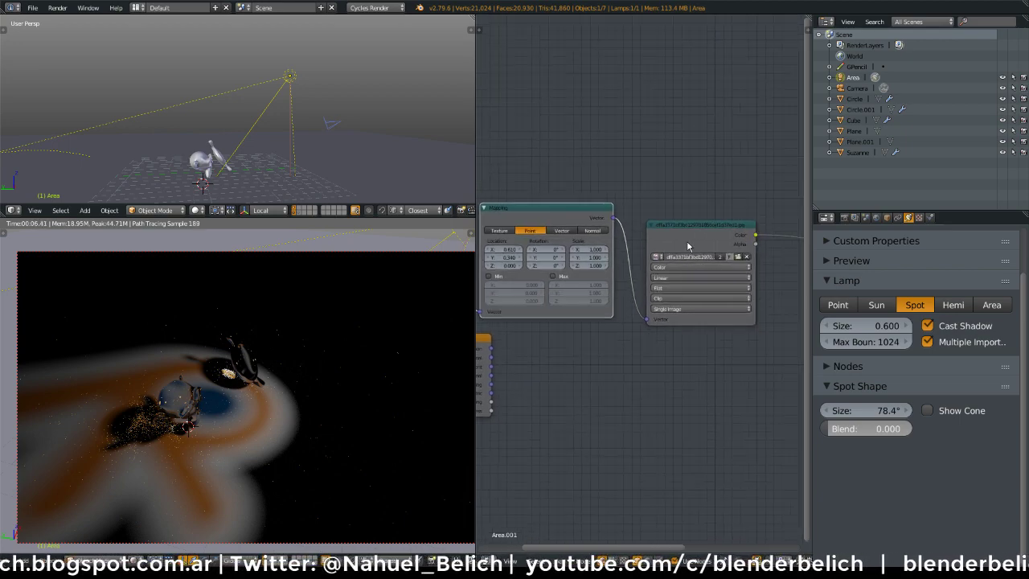
drag(696, 236, 731, 237)
scroll(620, 272, down, 3)
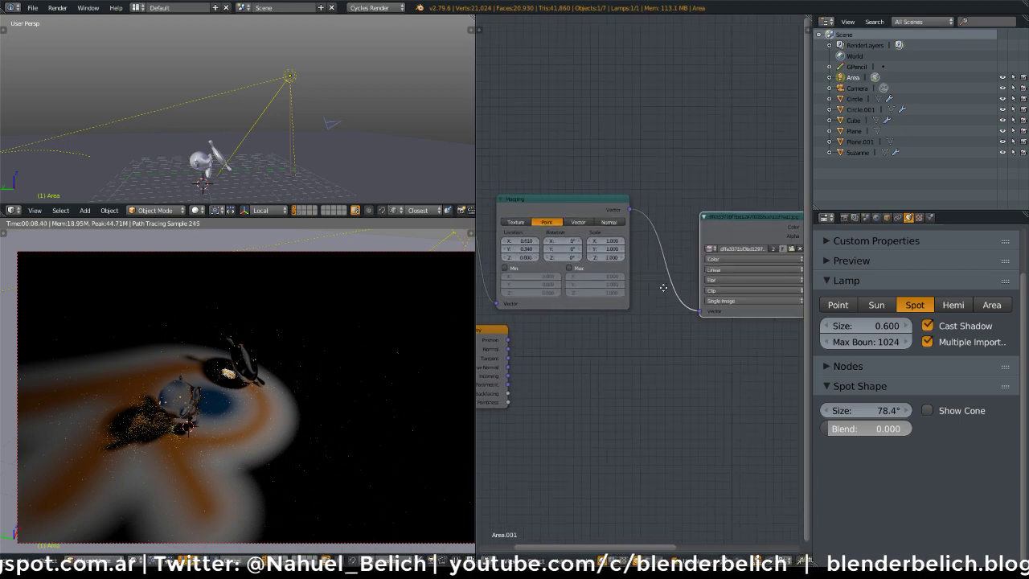
scroll(539, 217, up, 4)
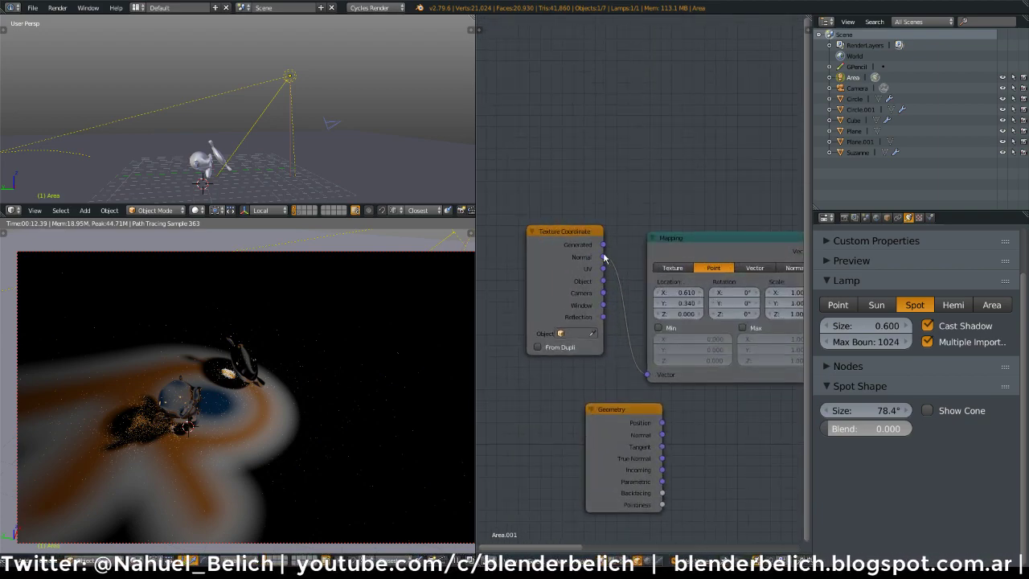
middle_drag(699, 347, 647, 336)
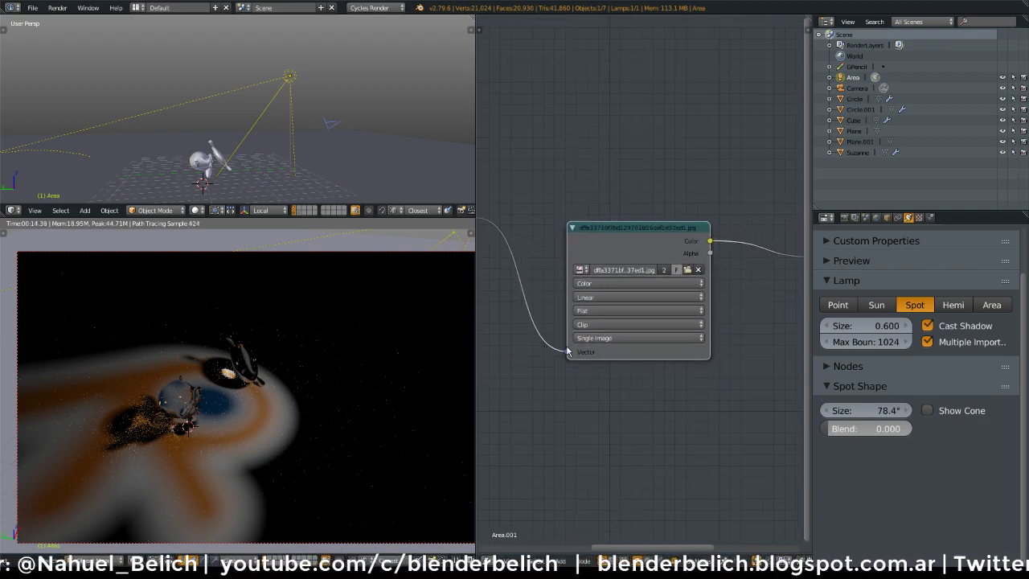
Disconnect the Mapping node from the image texture, and reconnect its Vector output to the image texture's Vector input
middle_drag(638, 262, 568, 267)
mouse_move(750, 263)
mouse_down()
mouse_move(668, 252)
mouse_move(750, 272)
mouse_up()
middle_drag(750, 272, 690, 286)
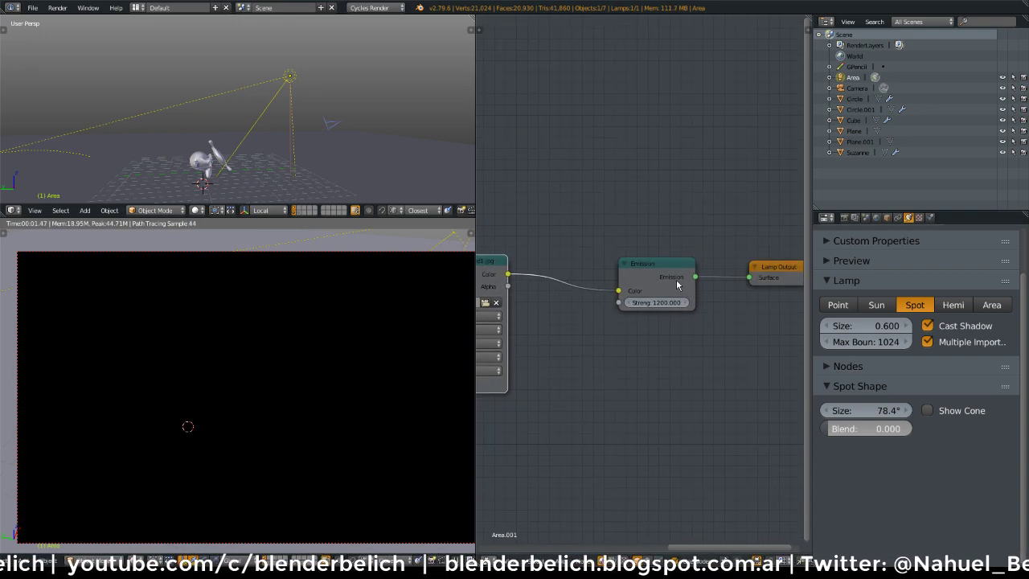
ctrl+middle_drag(553, 300, 556, 378)
middle_drag(563, 375, 694, 353)
drag(590, 249, 636, 310)
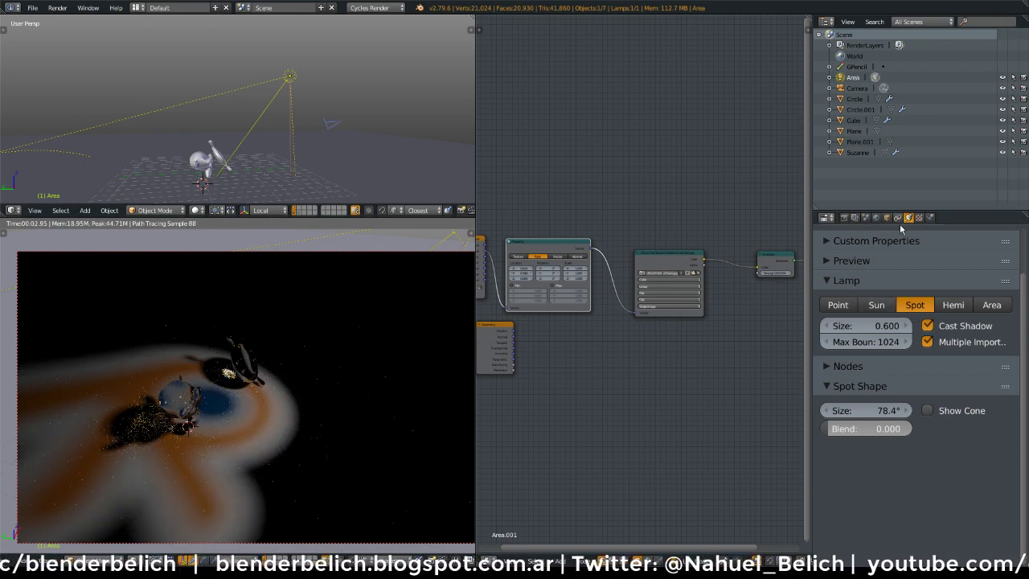
Change the lamp's type to Area and set its rectangle's Size X and Size Y to 2
click(992, 305)
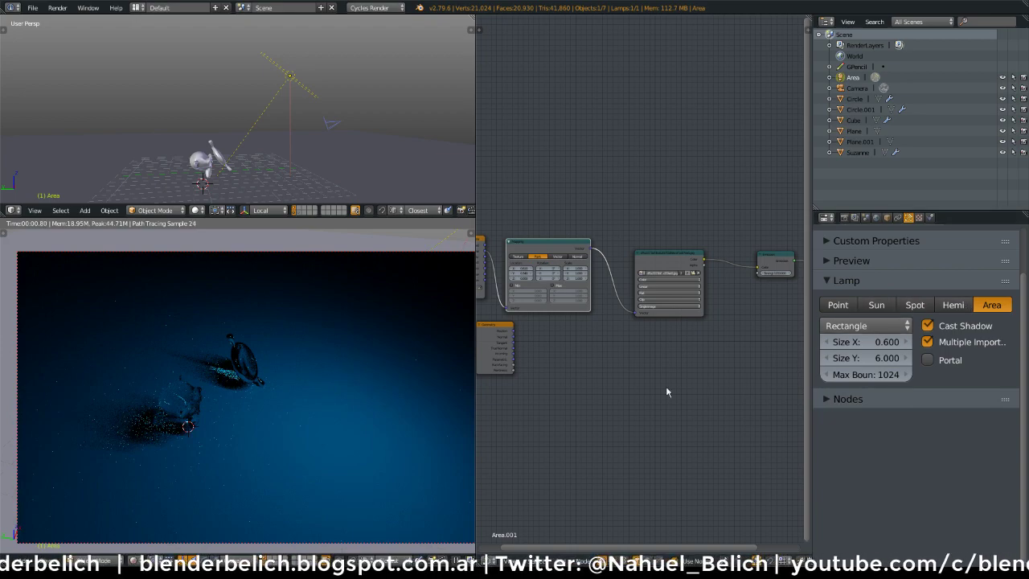
middle_drag(295, 133, 347, 125)
drag(866, 342, 871, 358)
text(2)
key(Return)
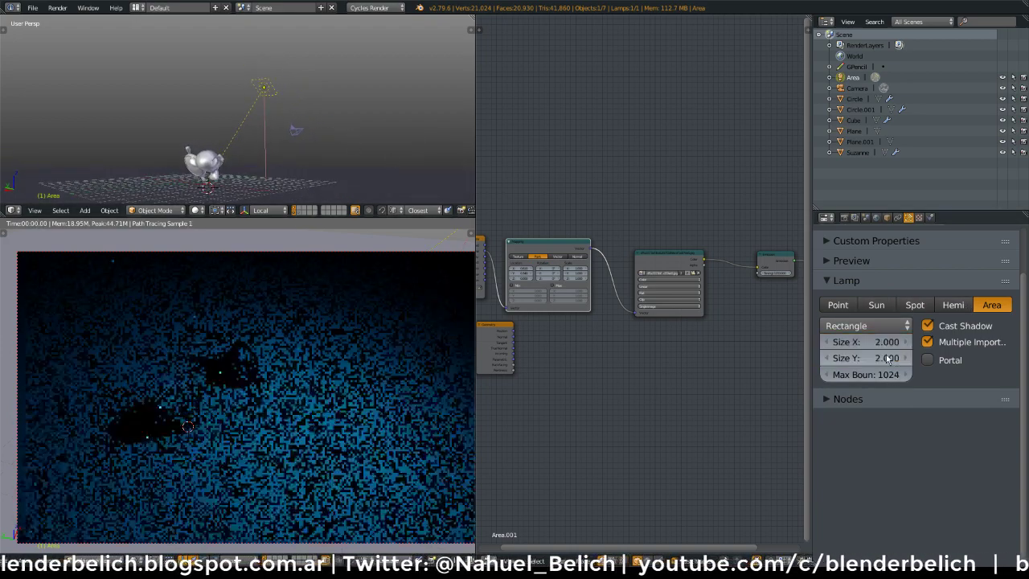
Set the area lamp's Size X and Size Y to 5
drag(867, 342, 885, 363)
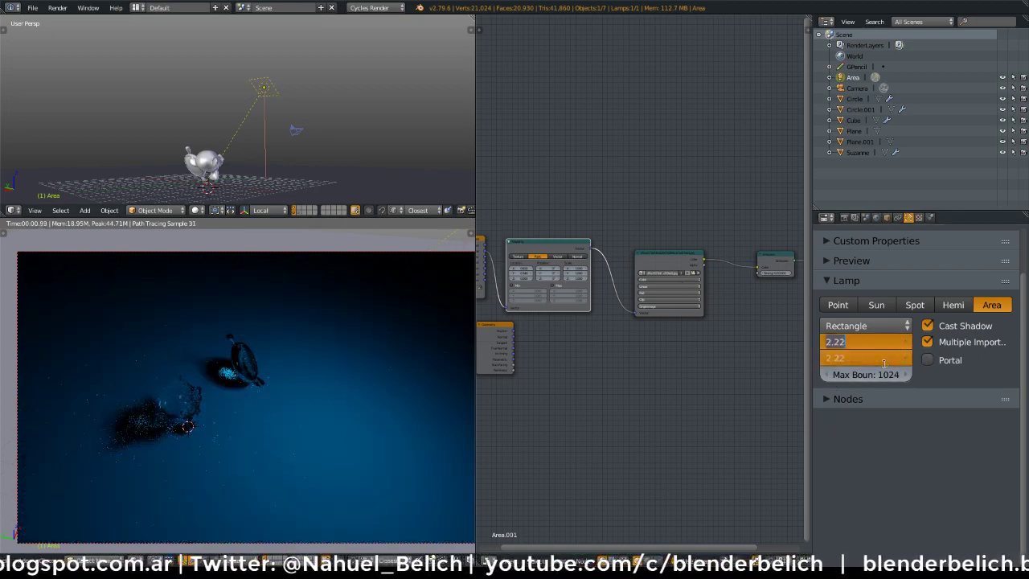
text(5)
key(Return)
Move the unconnected Geometry node farther from the Texture Coordinate node, into the free space under the Mapping node
middle_drag(604, 333, 688, 306)
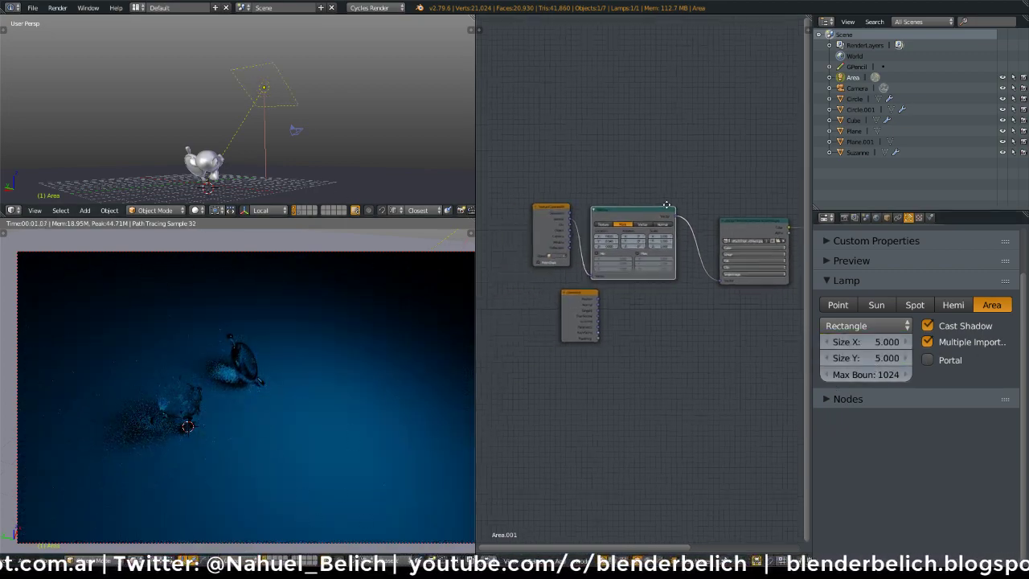
scroll(633, 189, up, 2)
scroll(632, 189, up, 2)
middle_drag(536, 189, 604, 219)
click(582, 182)
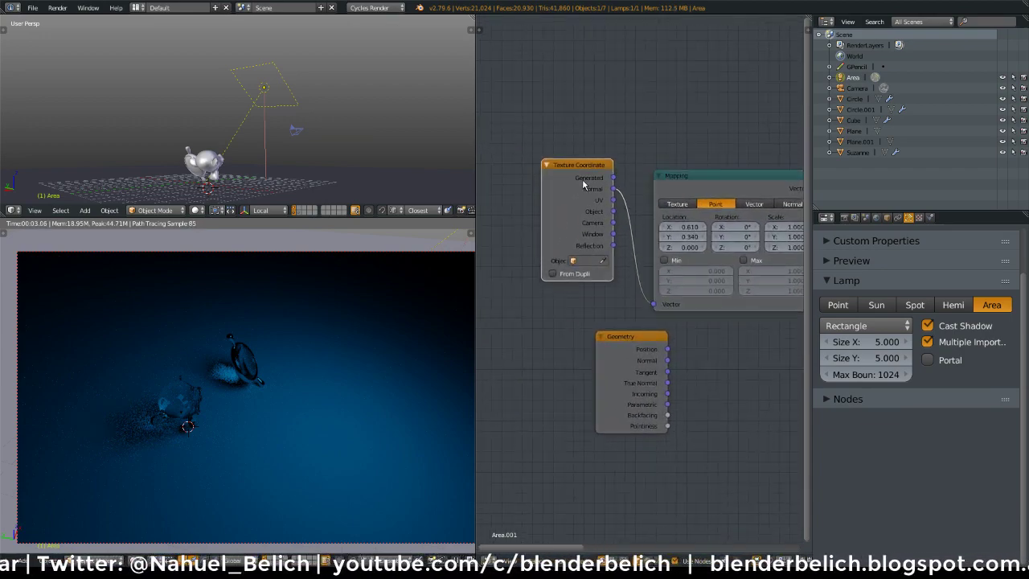
middle_drag(624, 299, 532, 238)
drag(536, 295, 700, 336)
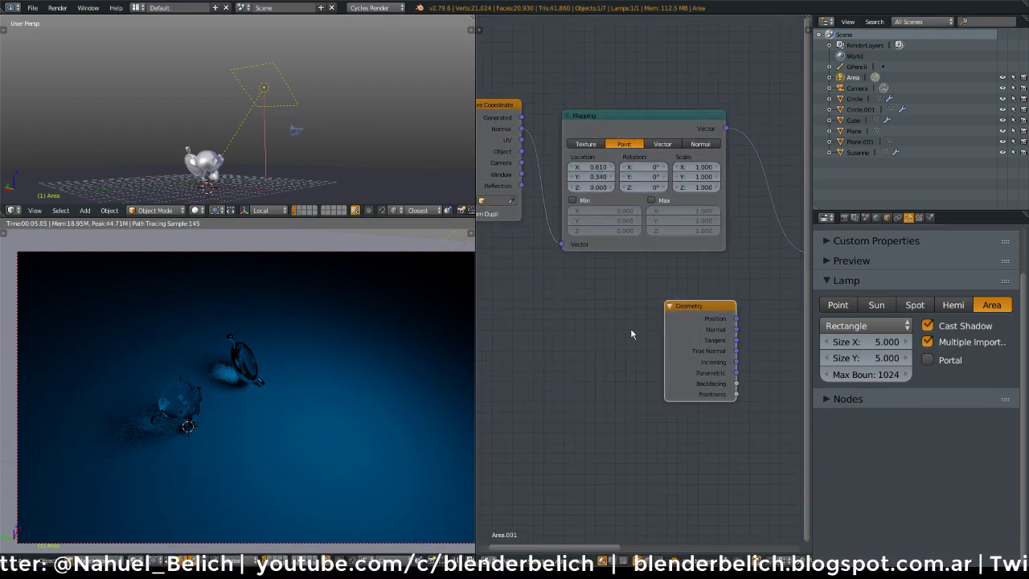
Look through the input nodes available to add to the lamp's node tree
middle_drag(575, 338, 617, 304)
key(shift+a)
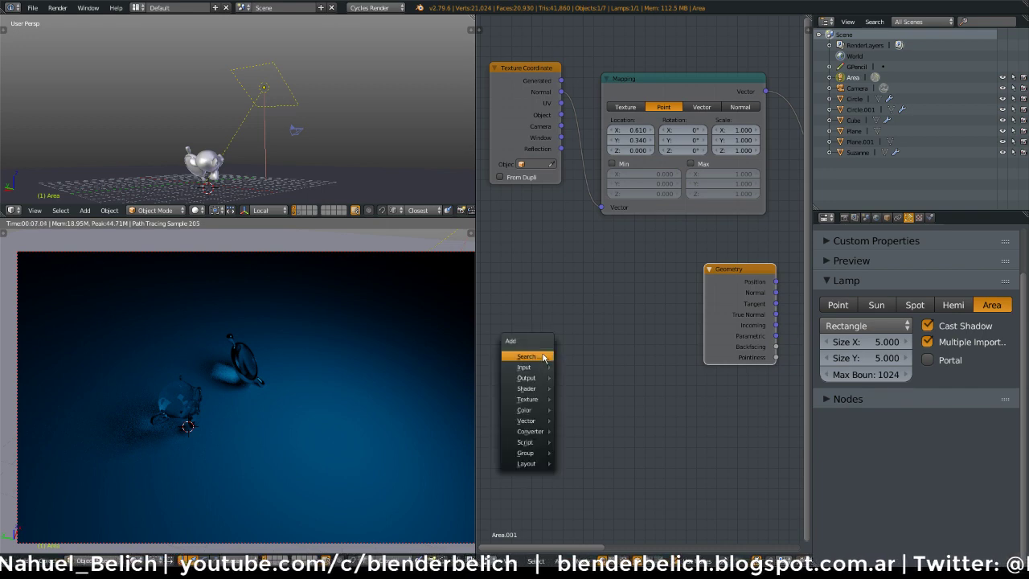
mouse_move(530, 367)
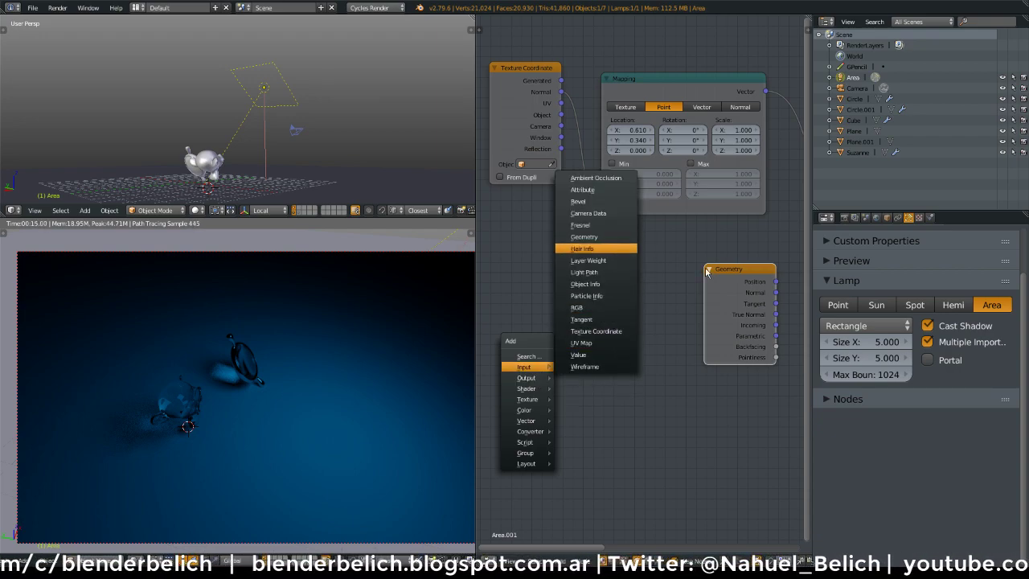
Nudge the Geometry node closer to the image texture node and examine its outputs up close
middle_drag(710, 289, 521, 300)
drag(554, 301, 580, 303)
scroll(563, 298, up, 3)
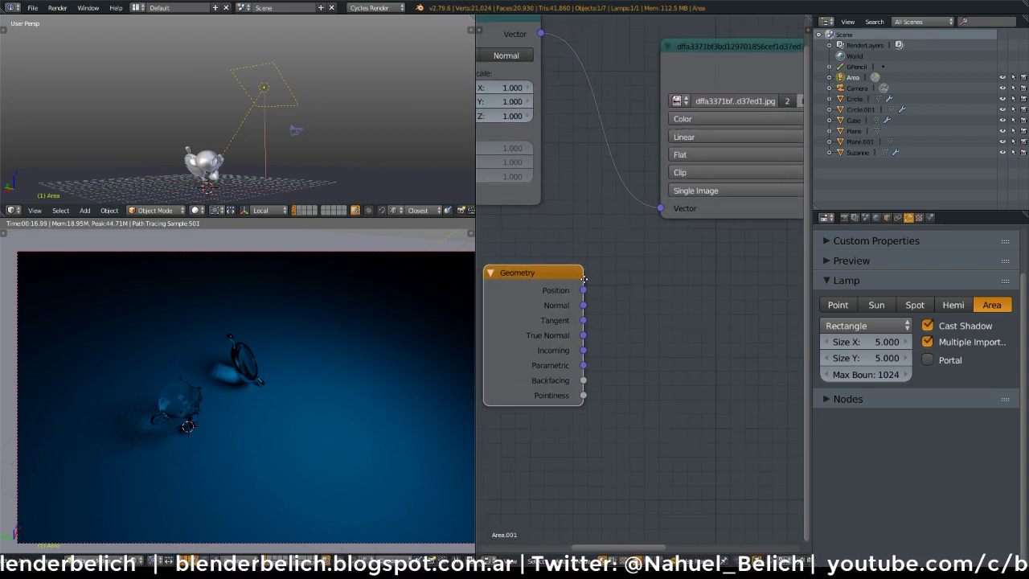
Connect the Geometry node's Parametric output to the image texture's Vector input and inspect the rendered glass monkey up close
drag(556, 369, 634, 213)
scroll(642, 308, down, 4)
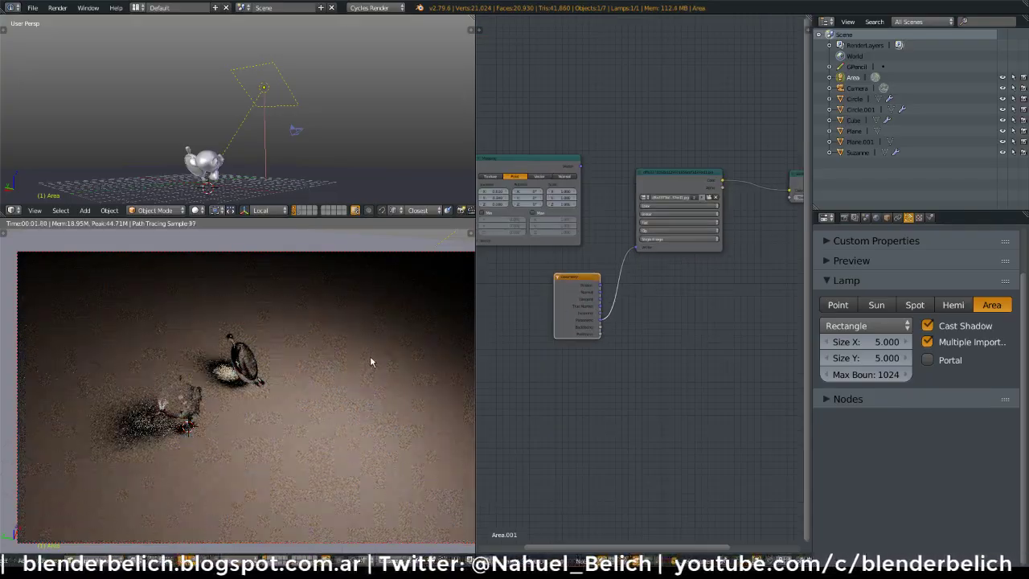
scroll(353, 393, up, 3)
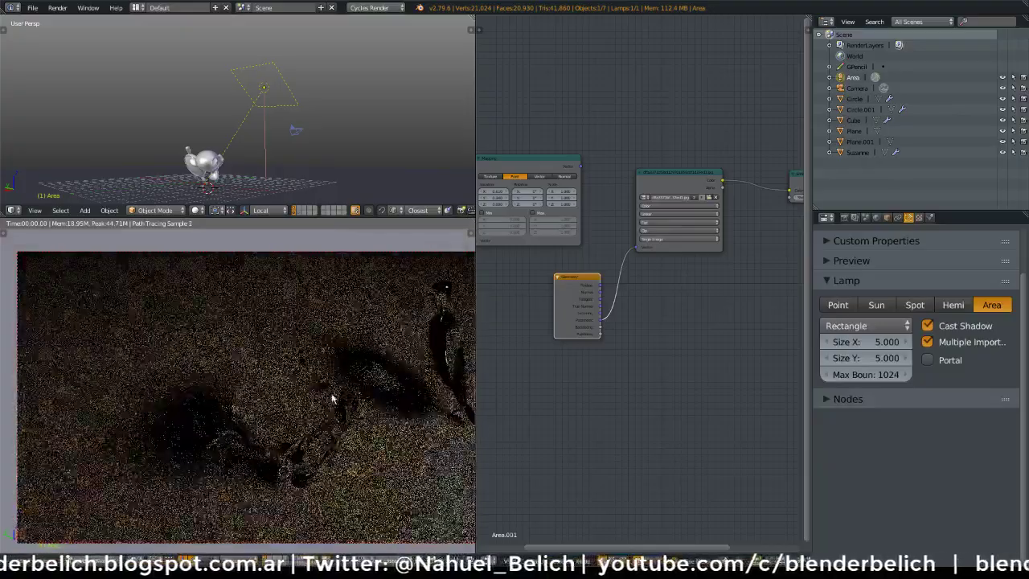
scroll(361, 402, up, 1)
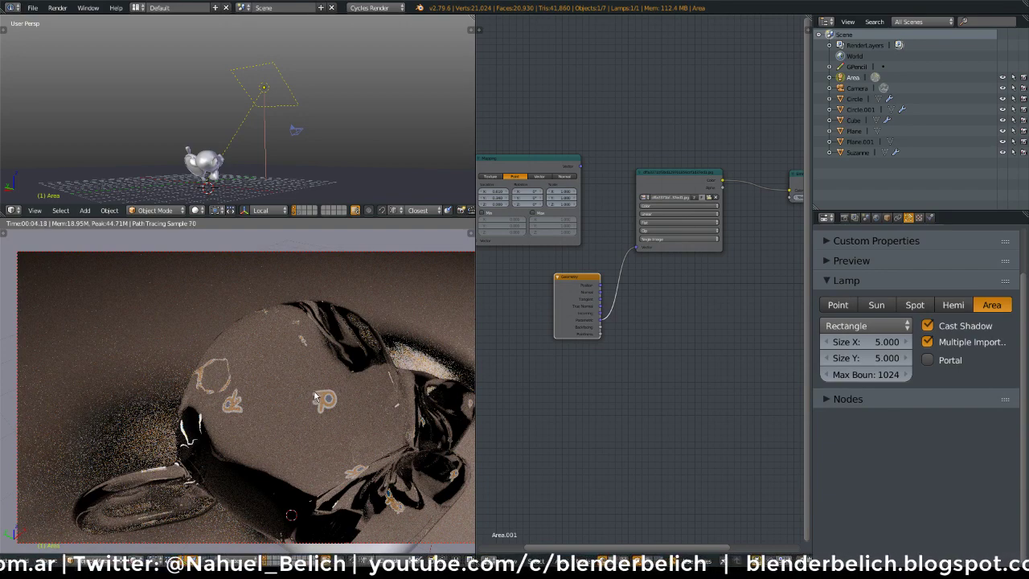
Review the Texture Coordinate and Mapping nodes, and examine the Geometry node's Parametric link to the image texture
middle_drag(632, 193, 597, 187)
middle_drag(689, 369, 773, 456)
middle_drag(581, 253, 755, 232)
scroll(648, 223, up, 6)
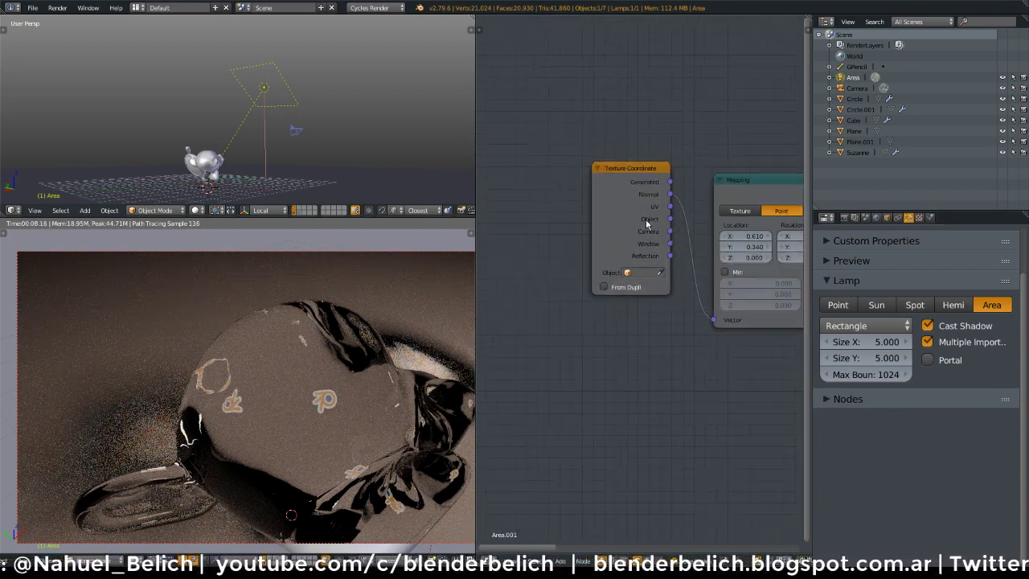
middle_drag(618, 216, 552, 174)
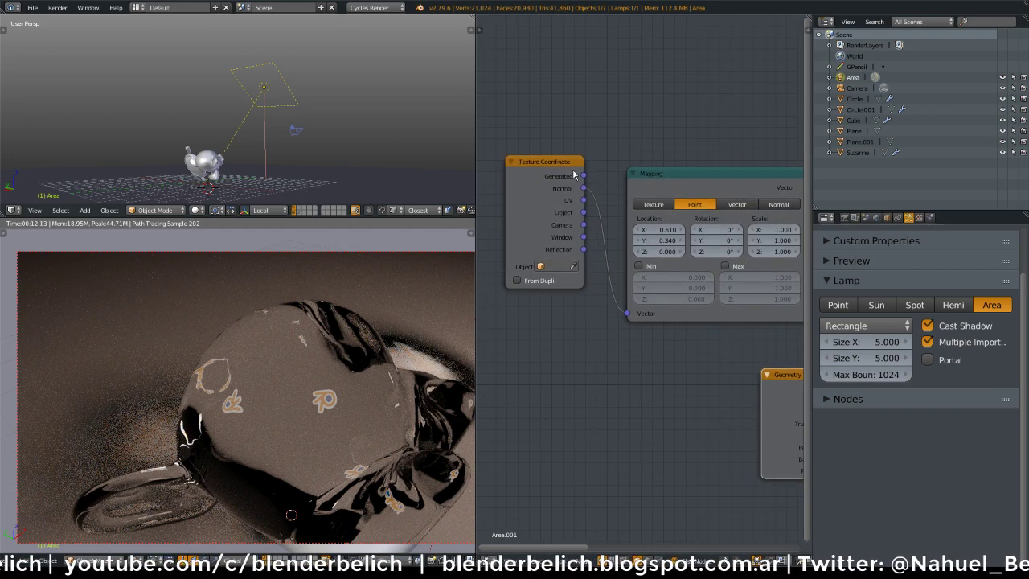
middle_drag(647, 316, 537, 277)
middle_drag(686, 312, 563, 279)
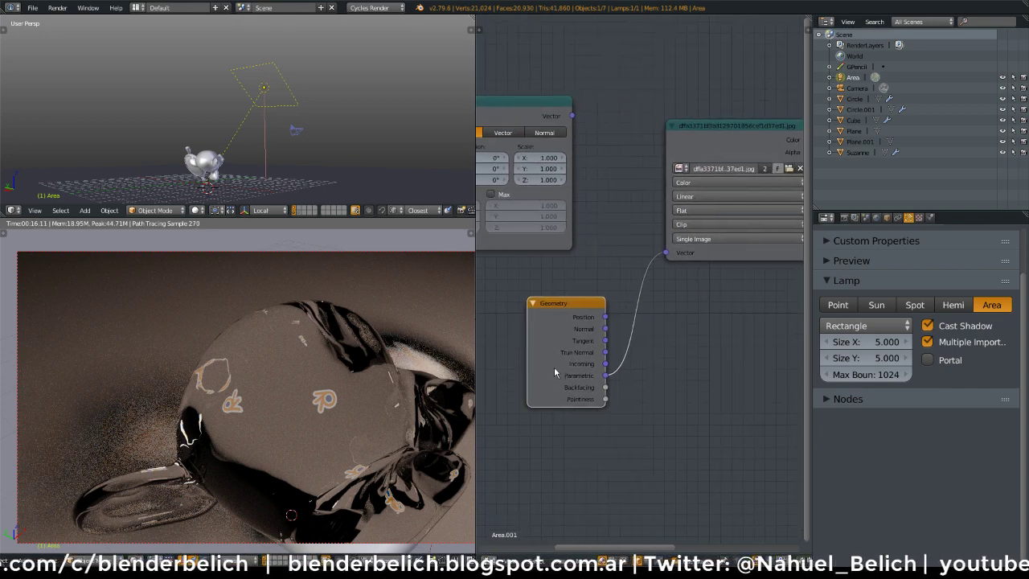
scroll(566, 322, up, 5)
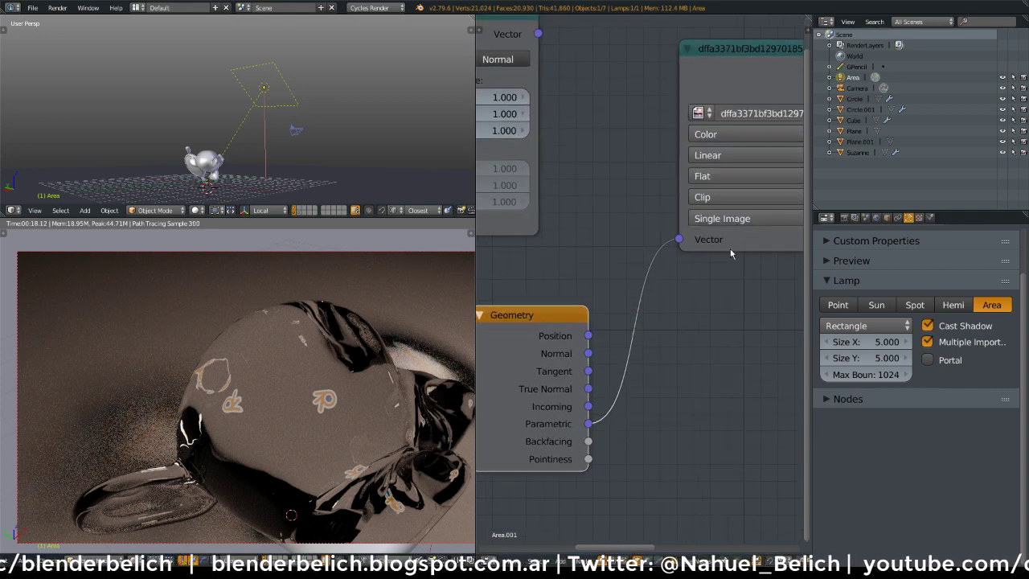
middle_drag(516, 334, 603, 327)
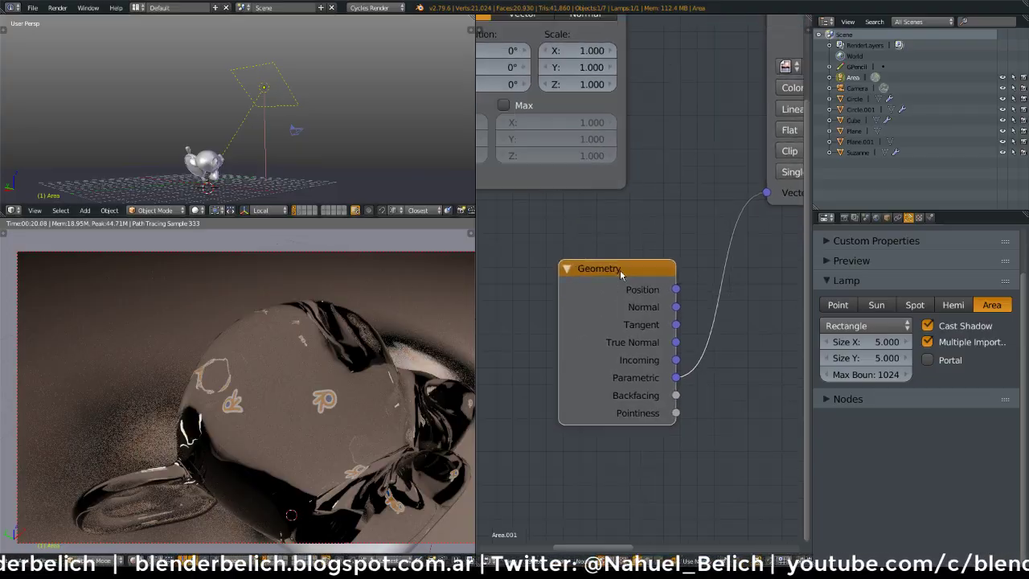
scroll(603, 328, down, 2)
Restrict the rendered preview to a rectangular region around the light spot the lens casts on the floor
middle_drag(313, 391, 326, 431)
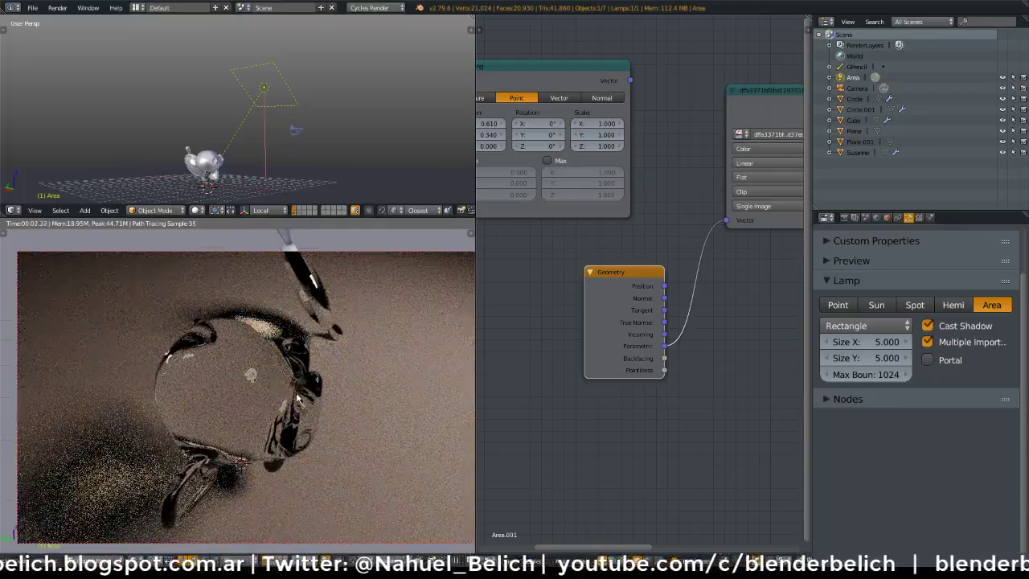
middle_drag(262, 397, 326, 326)
key(ctrl+b)
drag(180, 311, 345, 439)
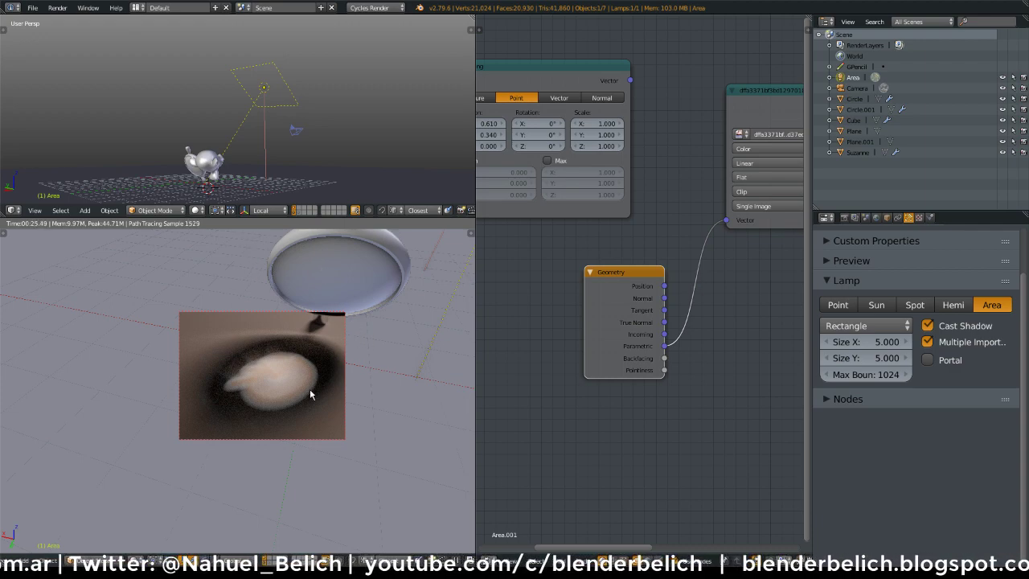
Select the lens and change its Glass BSDF IOR, trying 1.2 before settling on 2
middle_drag(324, 144, 268, 161)
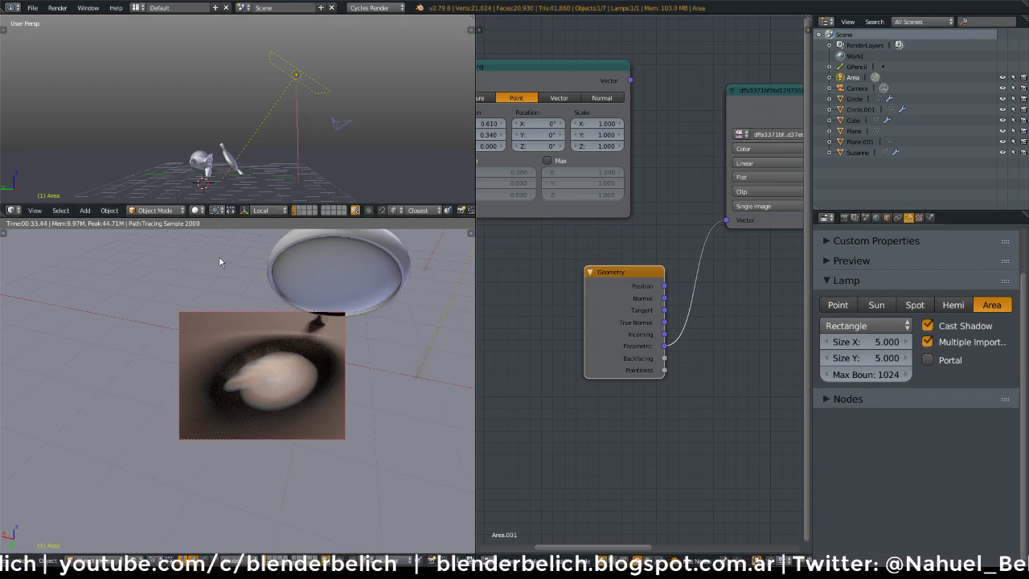
right_click(320, 262)
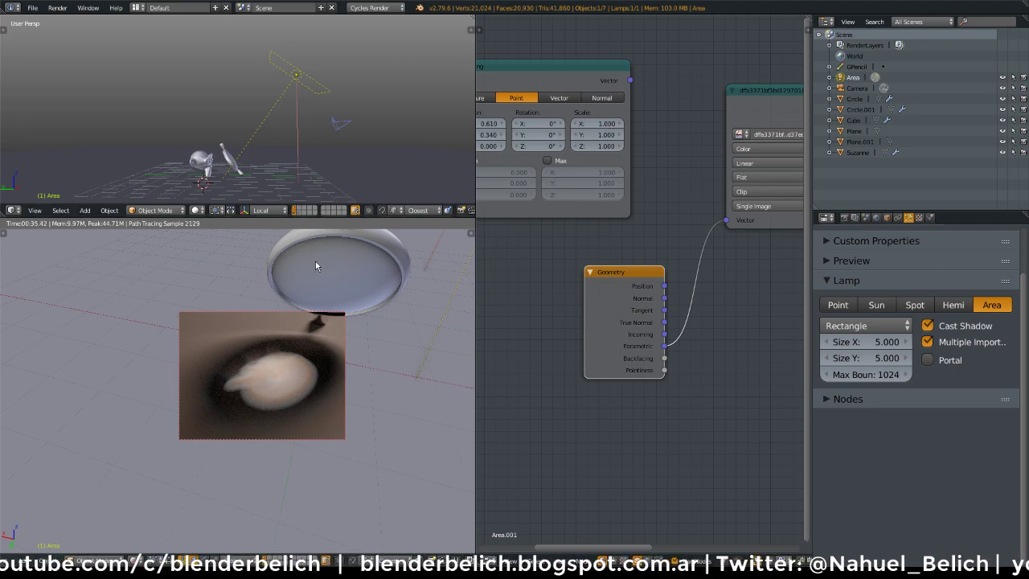
click(930, 217)
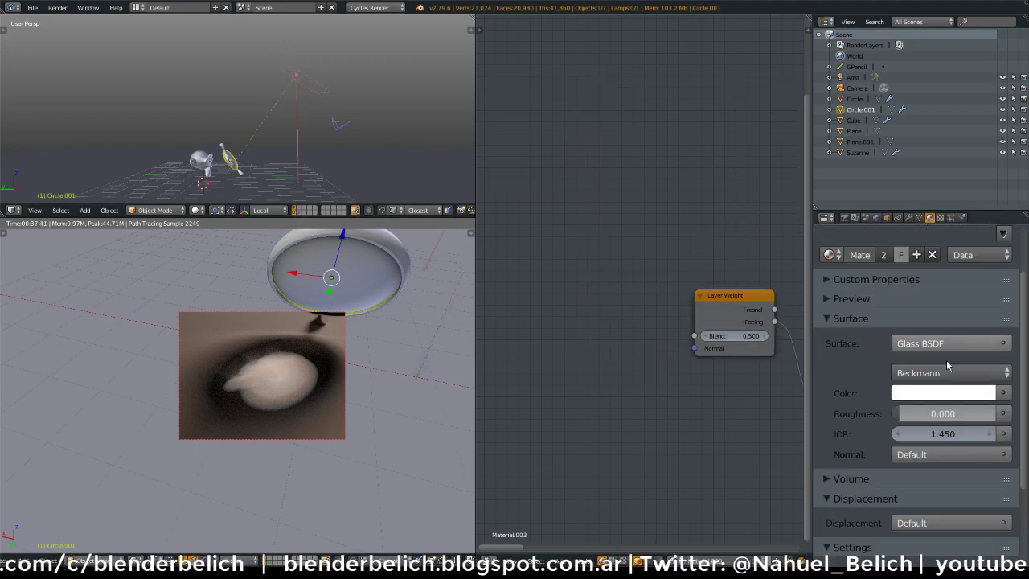
drag(951, 435, 947, 434)
click(949, 434)
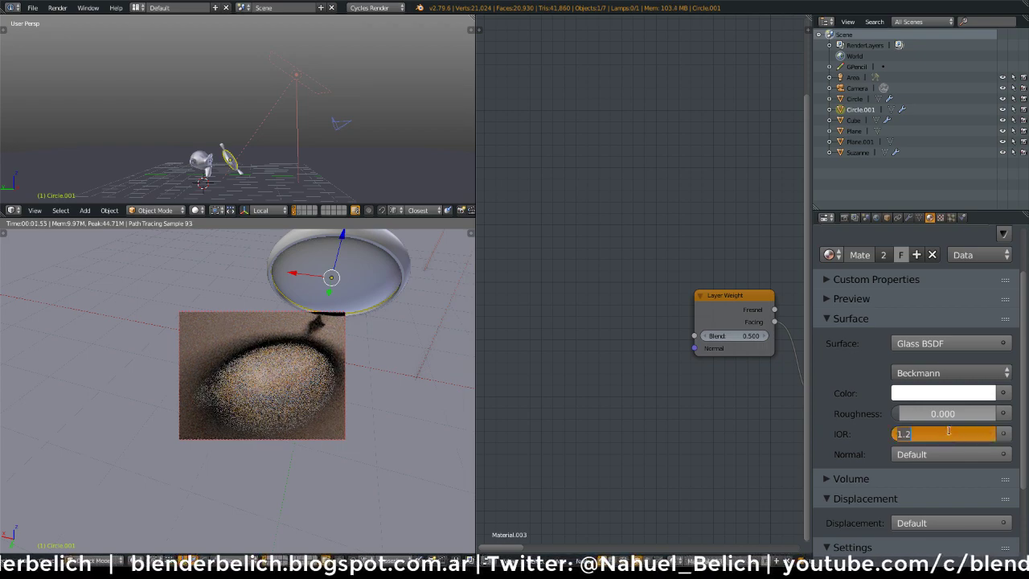
text(2)
key(Return)
drag(950, 434, 952, 435)
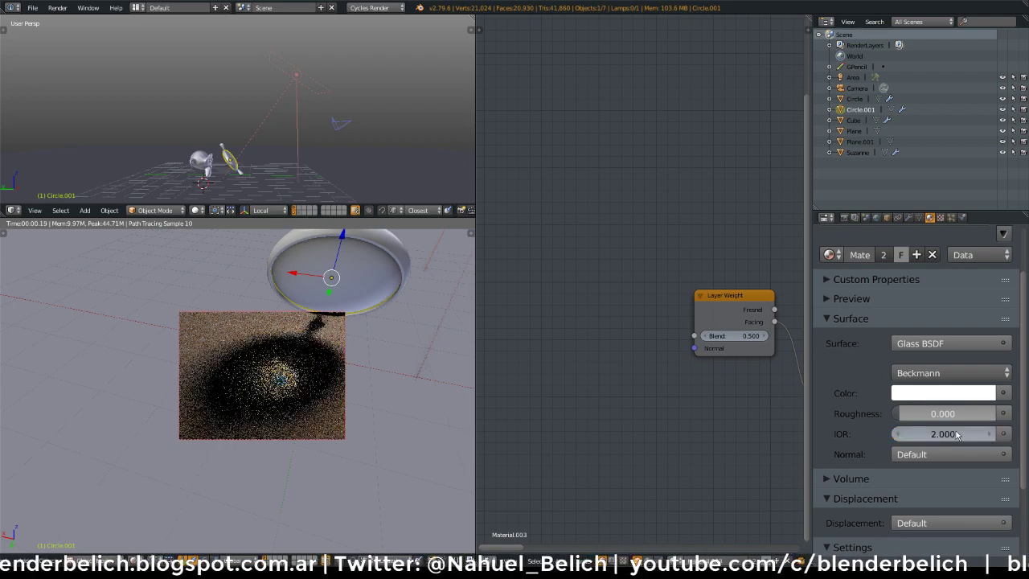
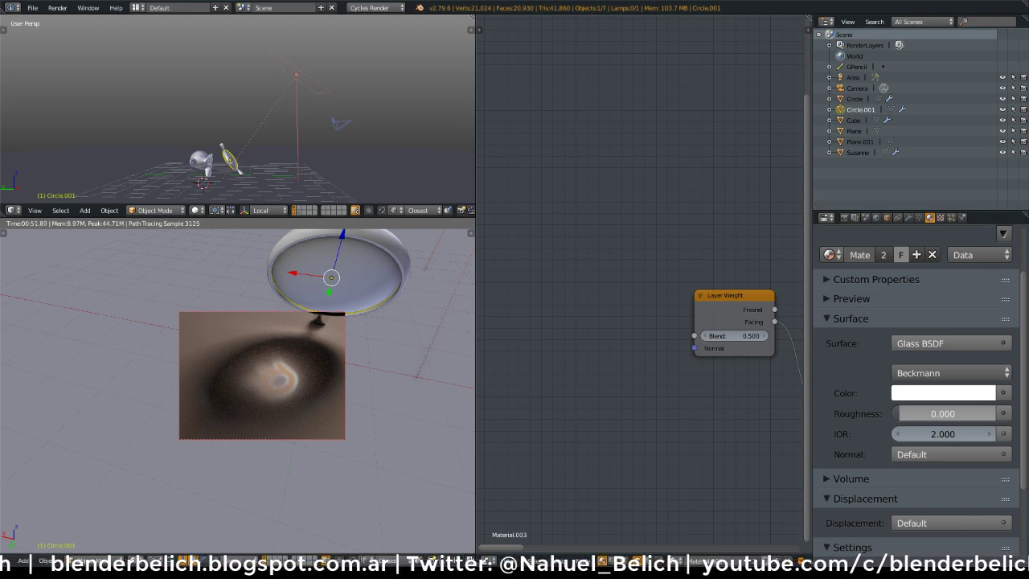
Bring both the lens and monkey shadows into the render region and show the Light Paths render settings
middle_drag(322, 400, 201, 409)
middle_drag(258, 381, 285, 424)
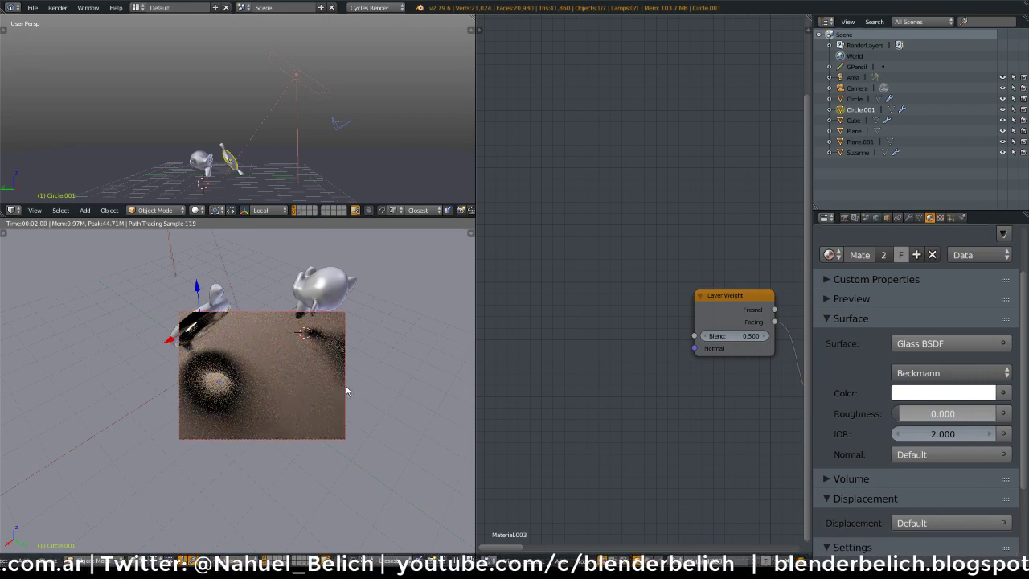
middle_drag(345, 391, 497, 347)
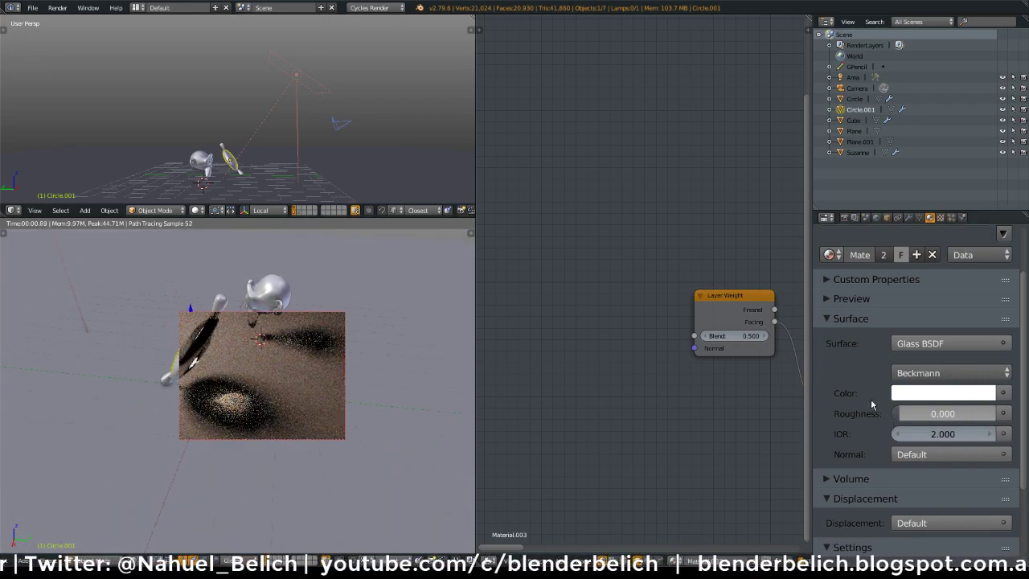
click(844, 217)
scroll(861, 243, down, 5)
scroll(861, 242, down, 1)
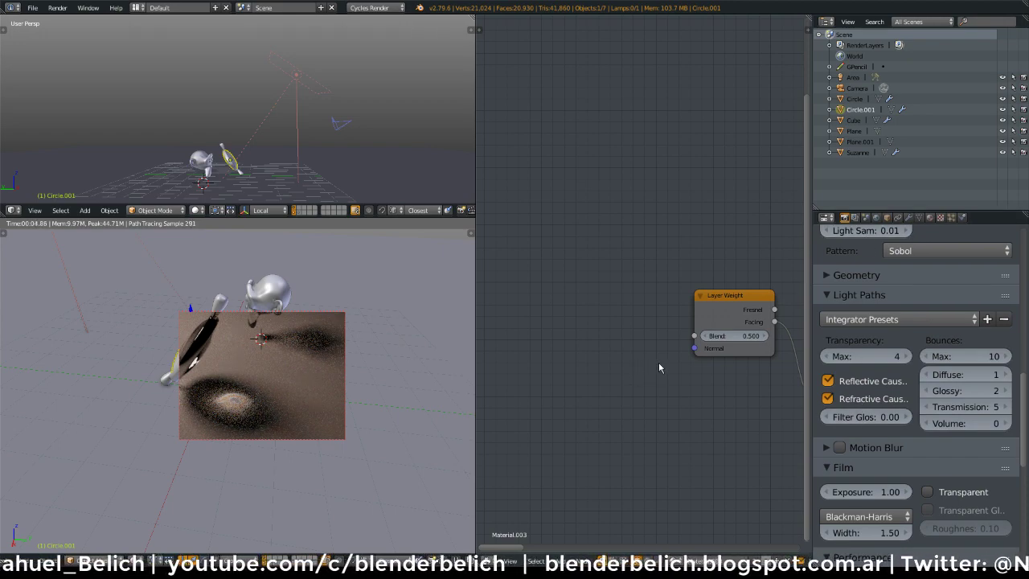
Try scaling the area lamp down and raising Filter Glossy to 0.29
right_click(313, 92)
key(s)
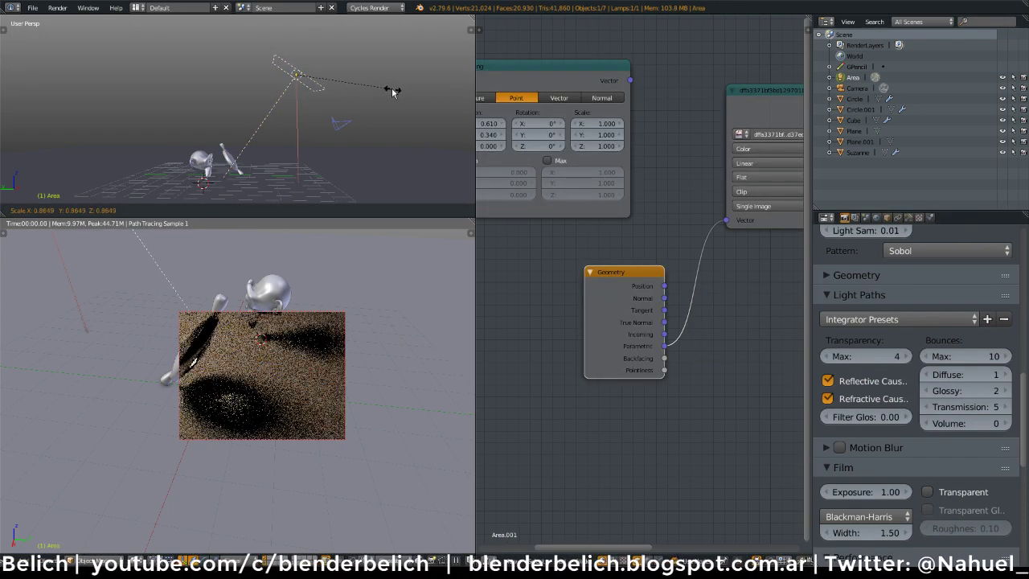
click(352, 75)
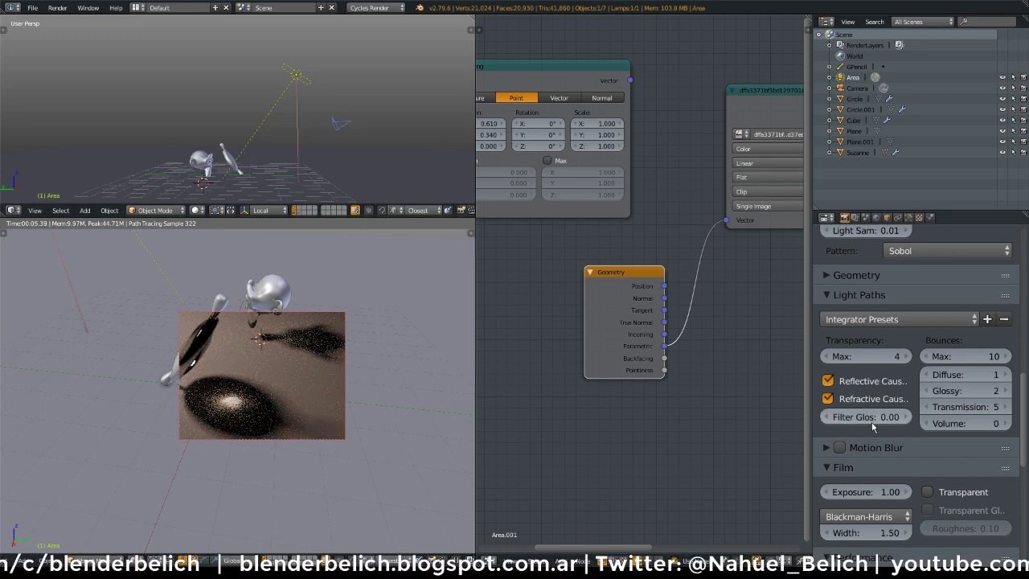
drag(868, 419, 916, 433)
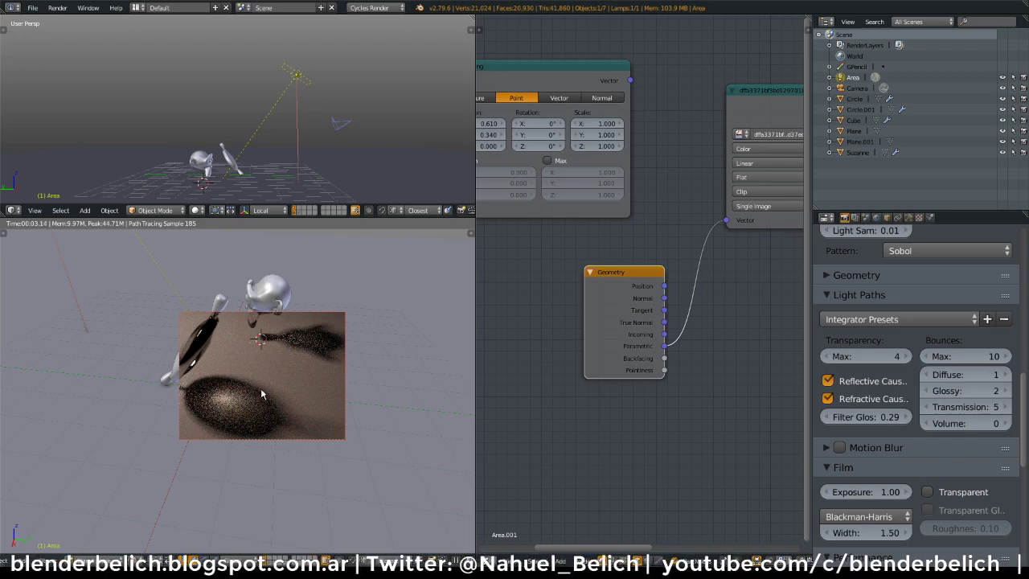
middle_drag(266, 415, 259, 432)
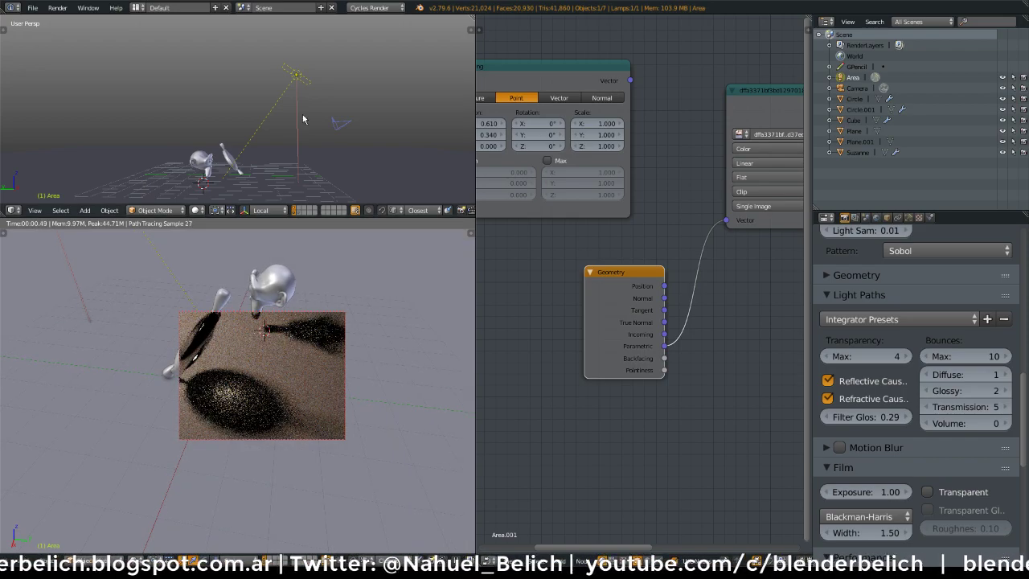
Scale the area lamp up well beyond its original size and set Filter Glossy to 0
key(s)
click(413, 111)
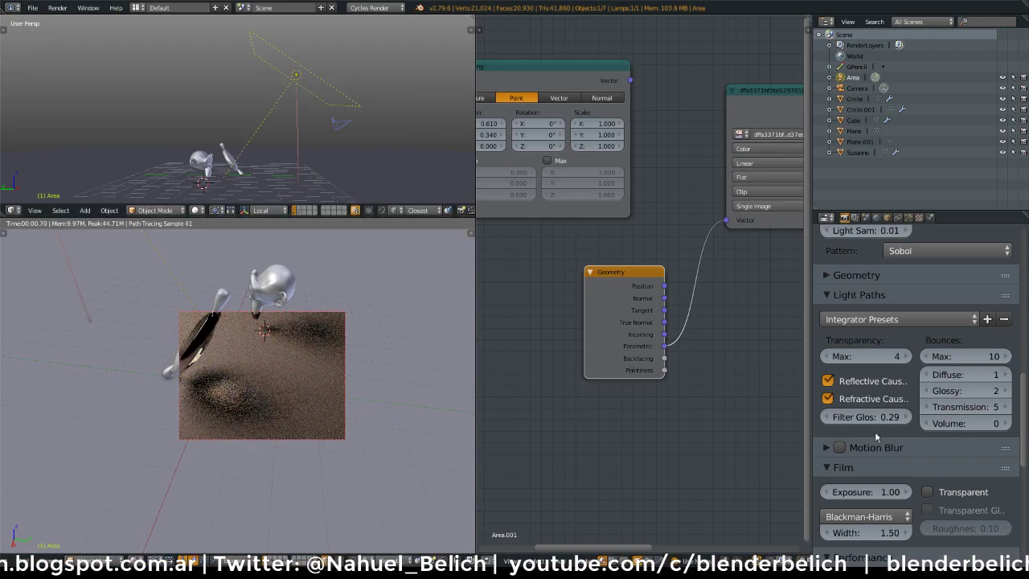
drag(856, 421, 832, 421)
shift+middle_drag(252, 416, 273, 388)
scroll(287, 389, up, 2)
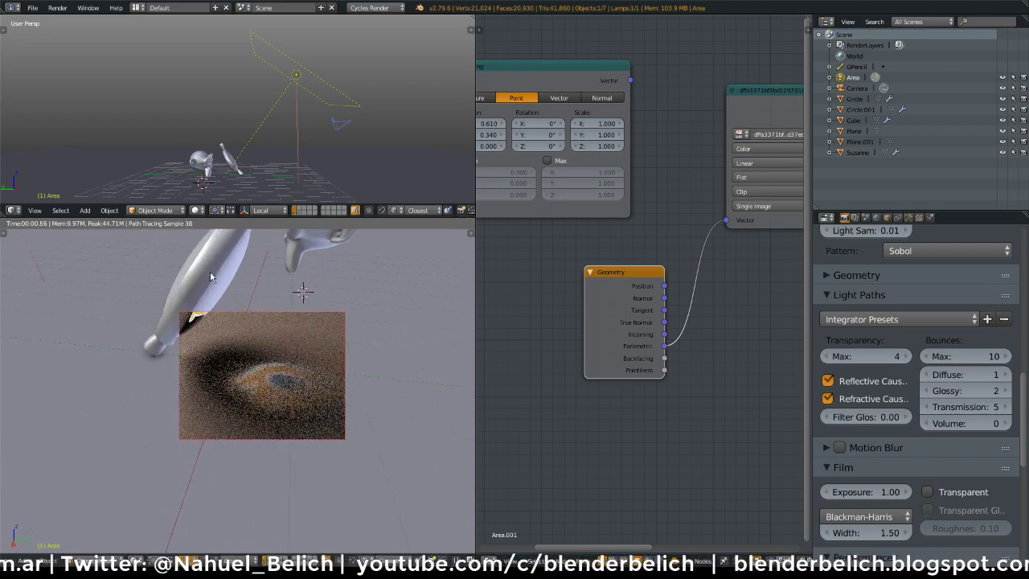
Select the lens together with its frame, move them down towards the floor and raise them partway back
right_click(214, 279)
shift+right_click(234, 294)
key(g)
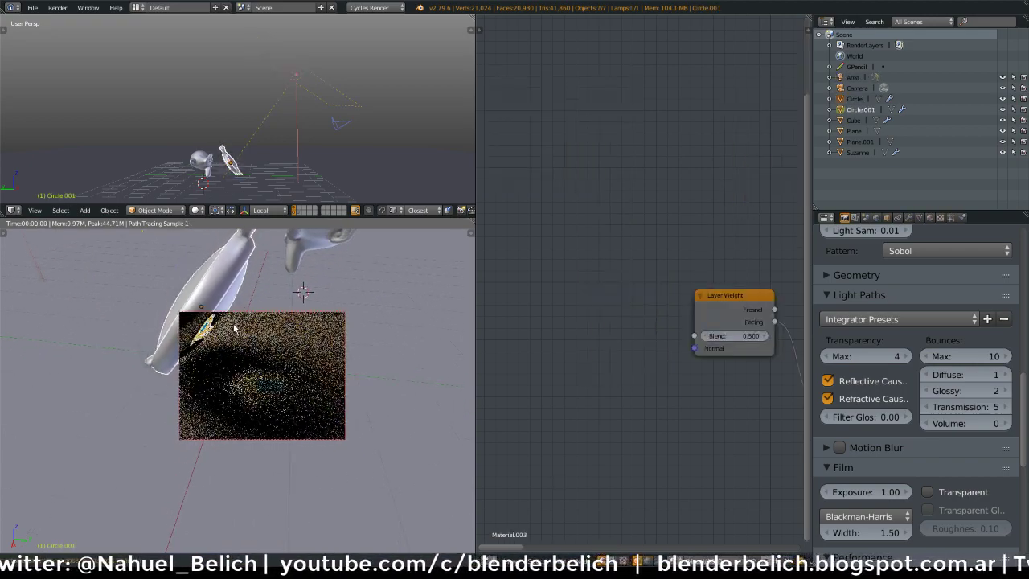
click(236, 360)
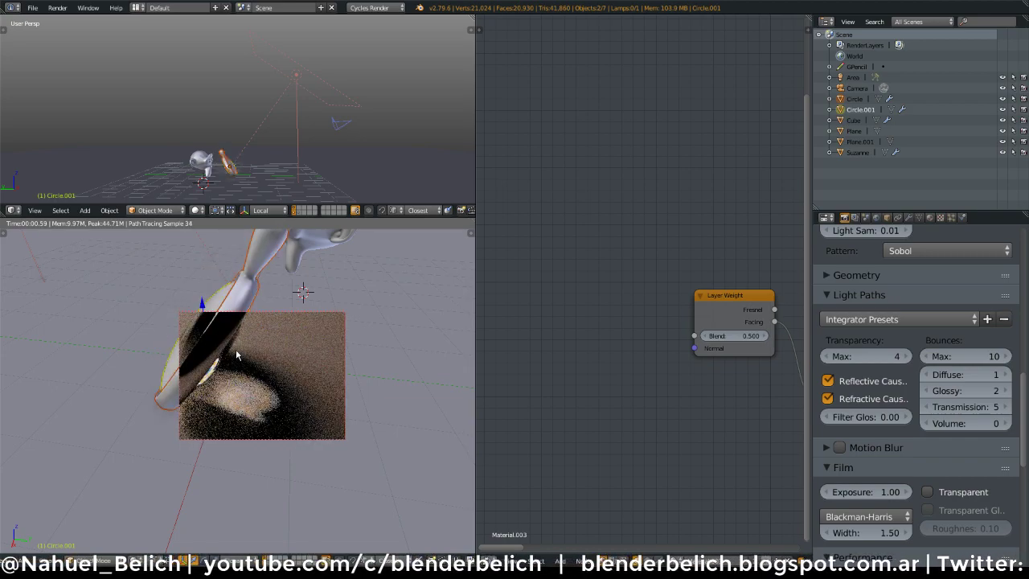
key(g)
click(234, 337)
Rotate the lens and frame about the X axis to a flatter tilt, and turn them back to a steep one
key(r)
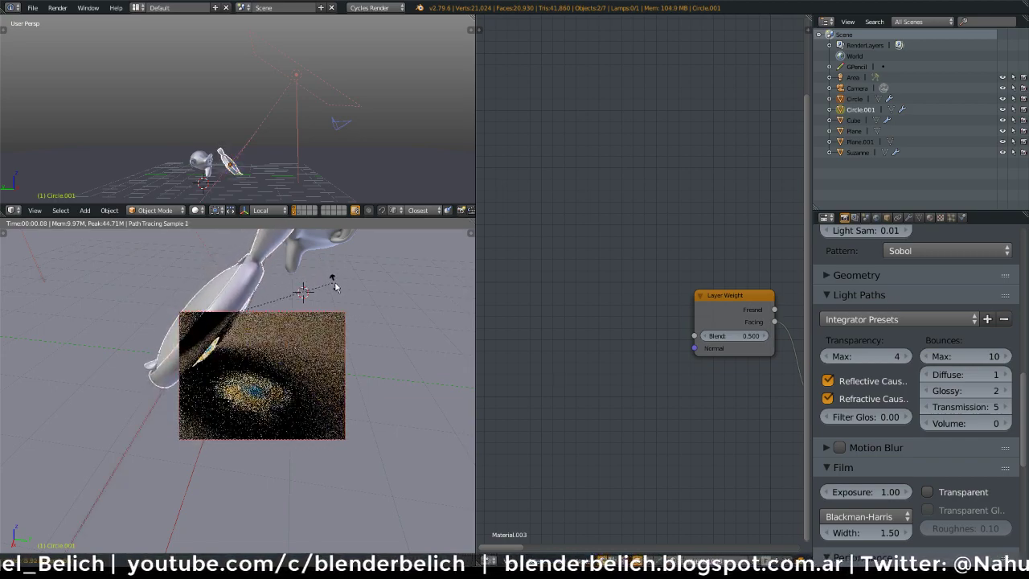
key(x)
click(346, 333)
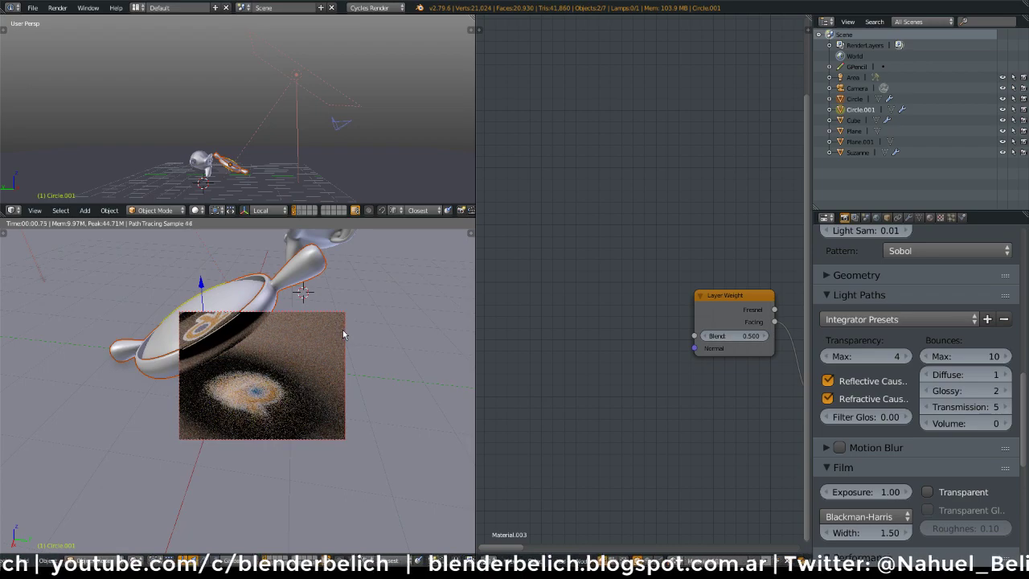
key(r)
key(x)
click(294, 265)
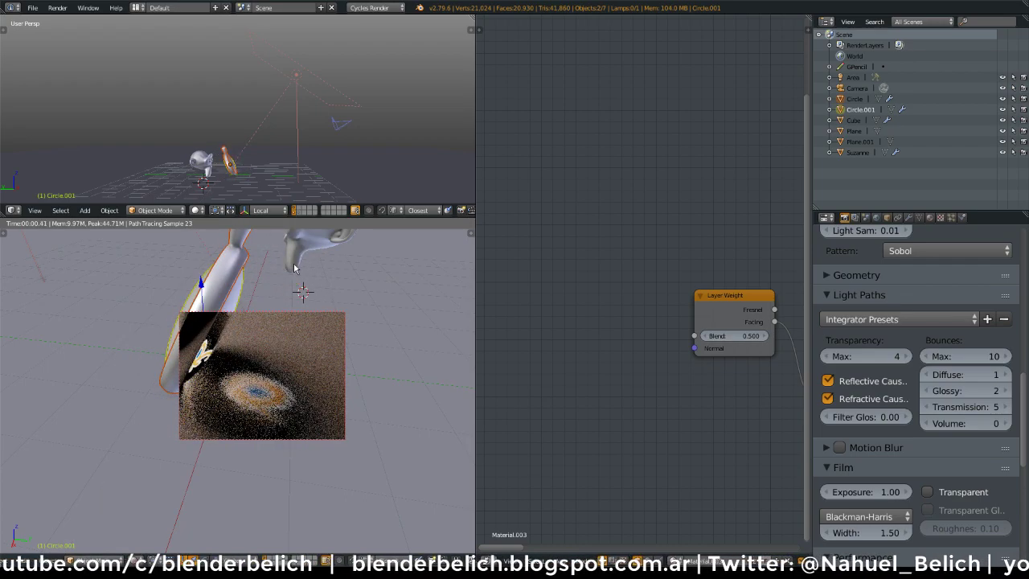
Raise Filter Glossy in small increments to 0.15 while comparing the caustic under the lens
click(912, 416)
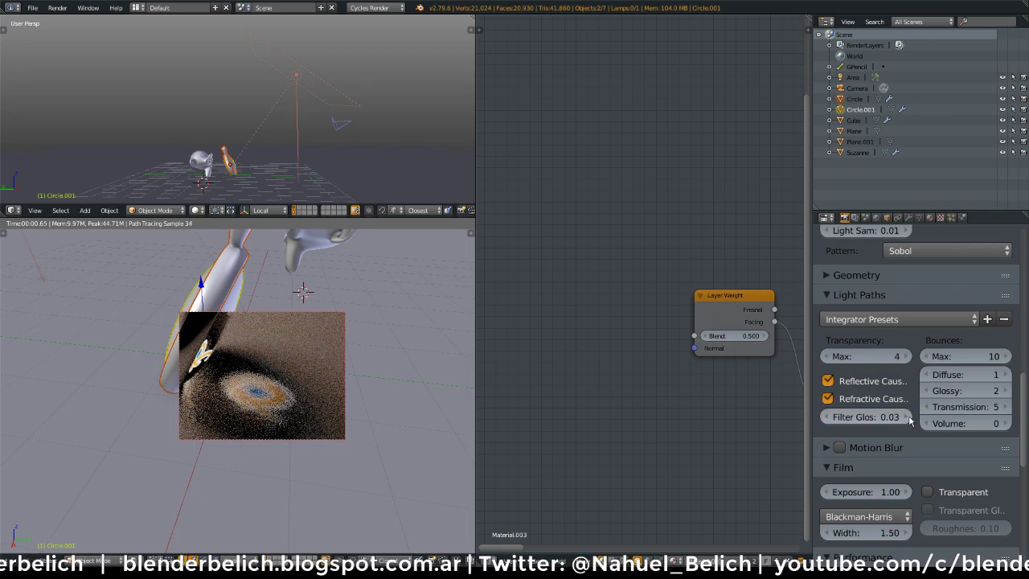
click(912, 418)
click(912, 418)
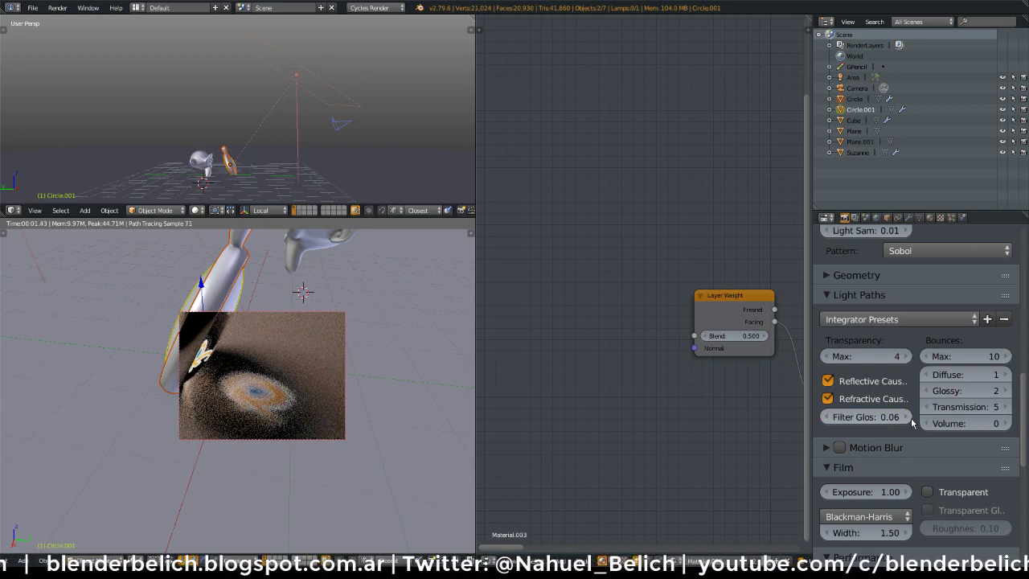
click(910, 417)
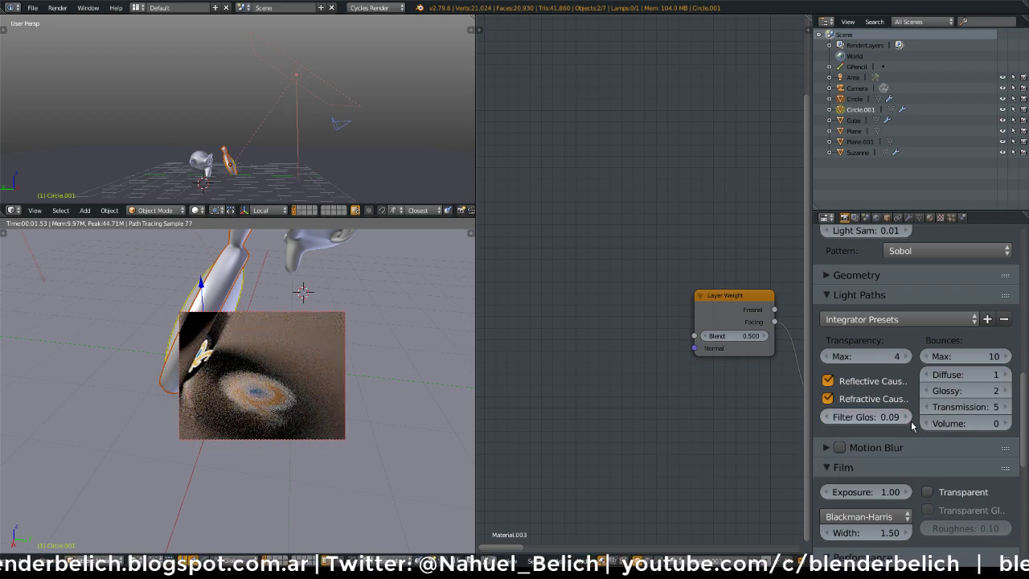
click(911, 418)
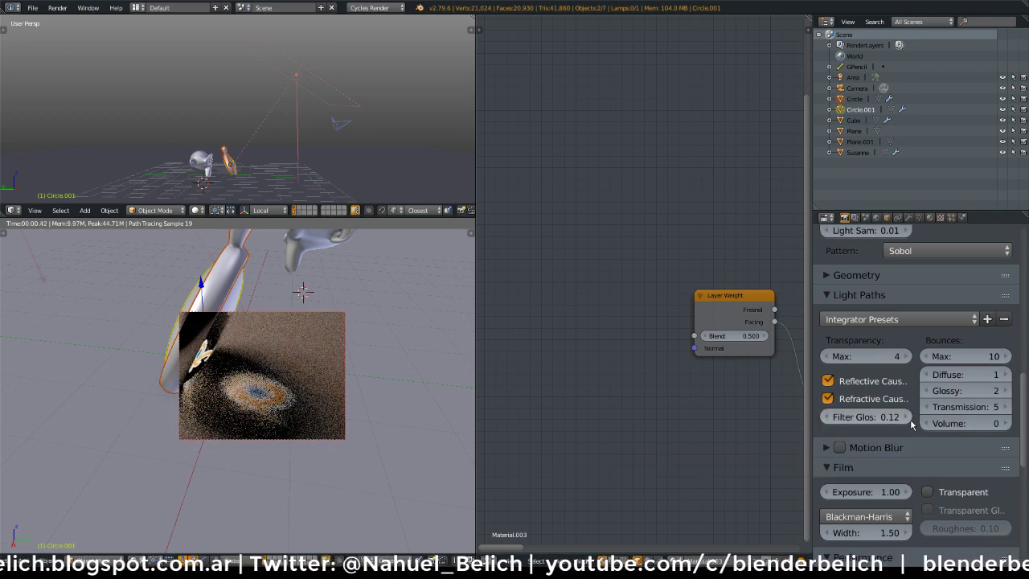
click(911, 418)
click(911, 418)
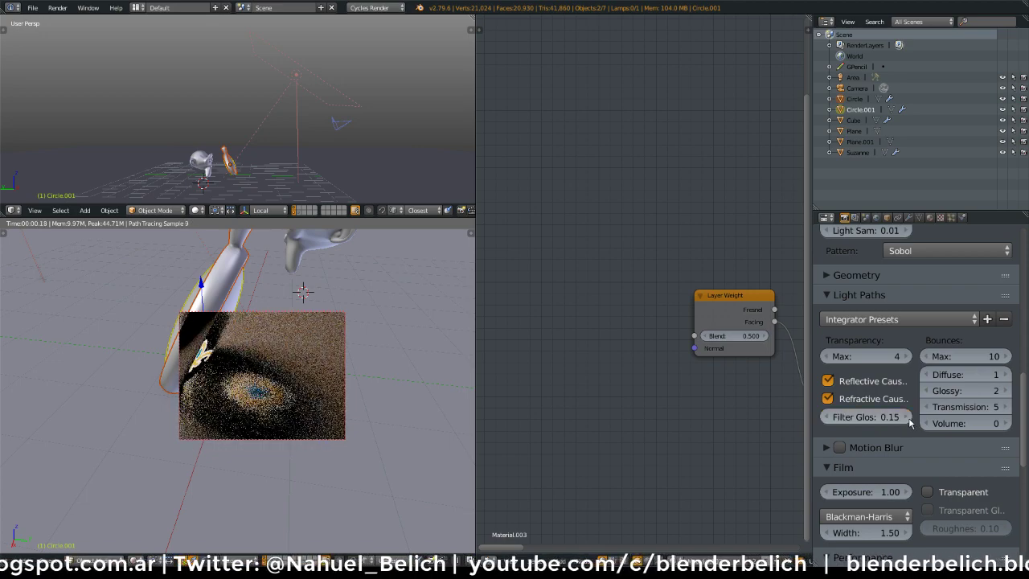
Raise Filter Glossy in increments up to 0.36 to compare the caustic, and return it to 0
click(911, 418)
click(911, 418)
click(911, 418)
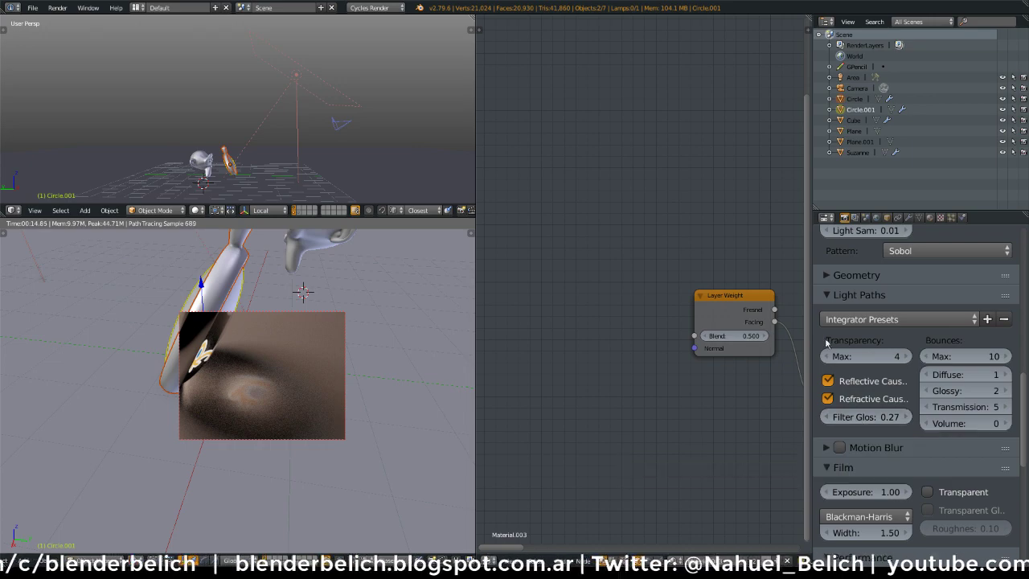
click(907, 416)
click(907, 417)
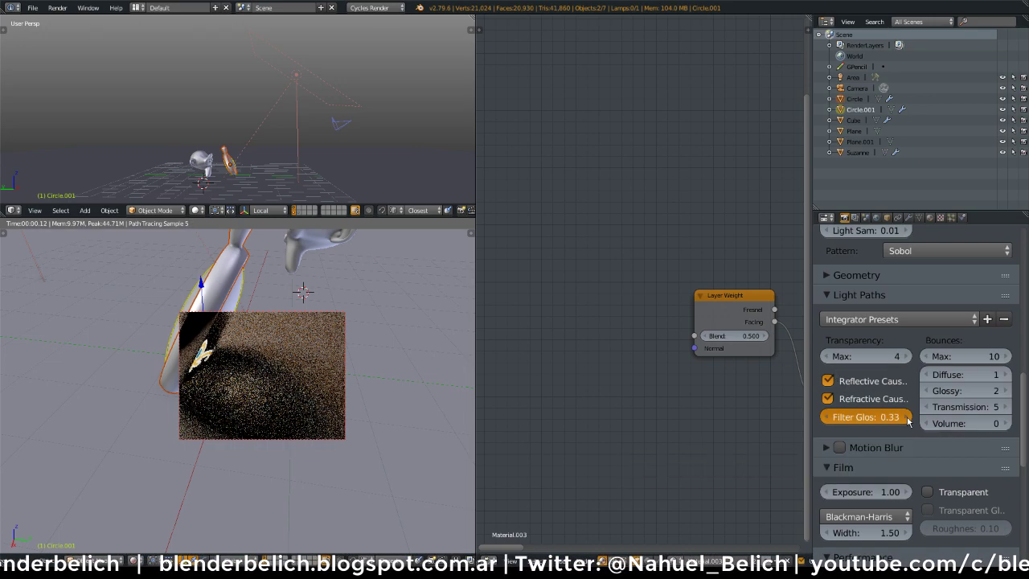
click(907, 417)
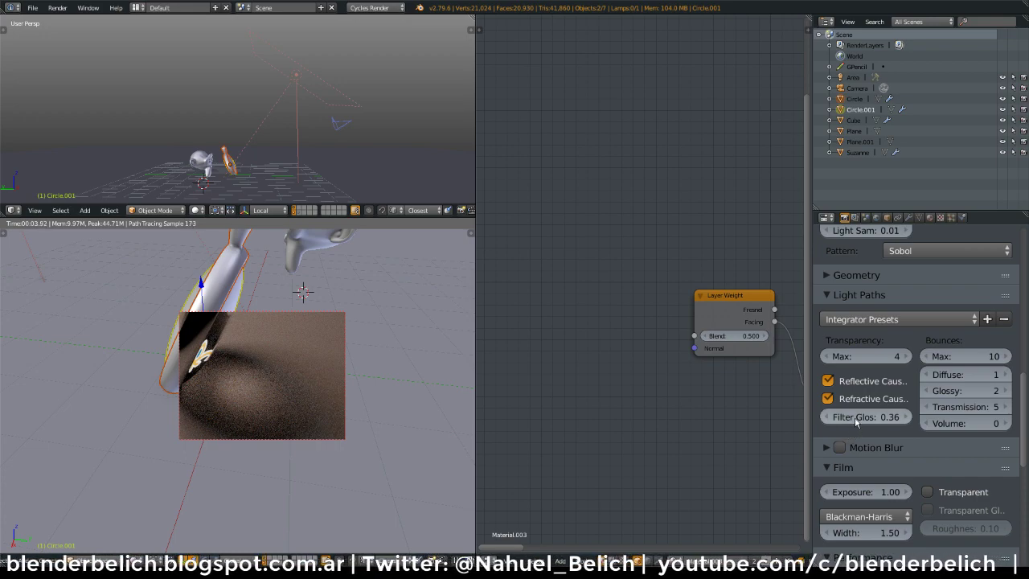
drag(873, 414, 629, 241)
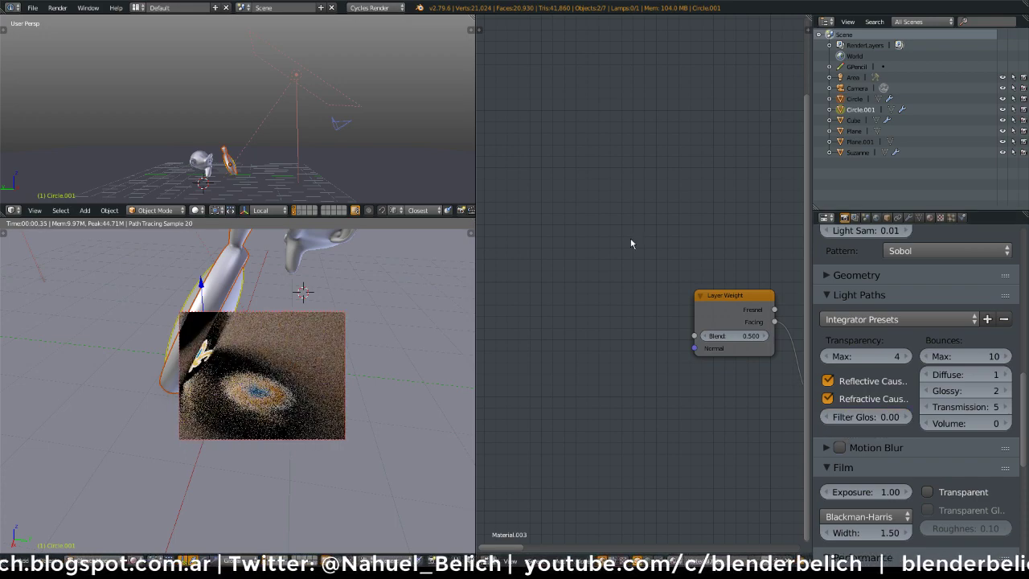
Select the area lamp above the scene and scale it down to sharpen the caustic under the lens
right_click(349, 99)
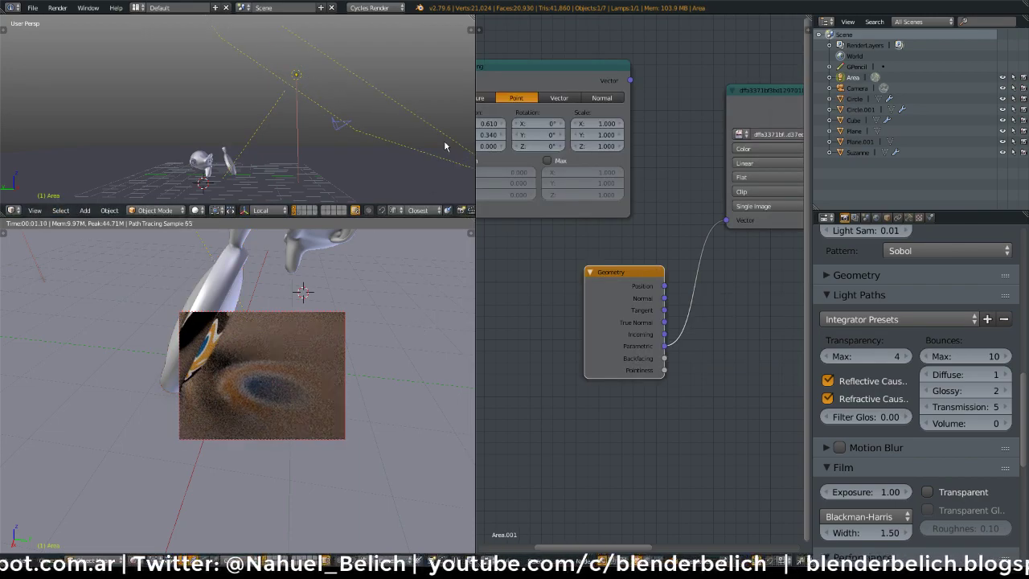
key(s)
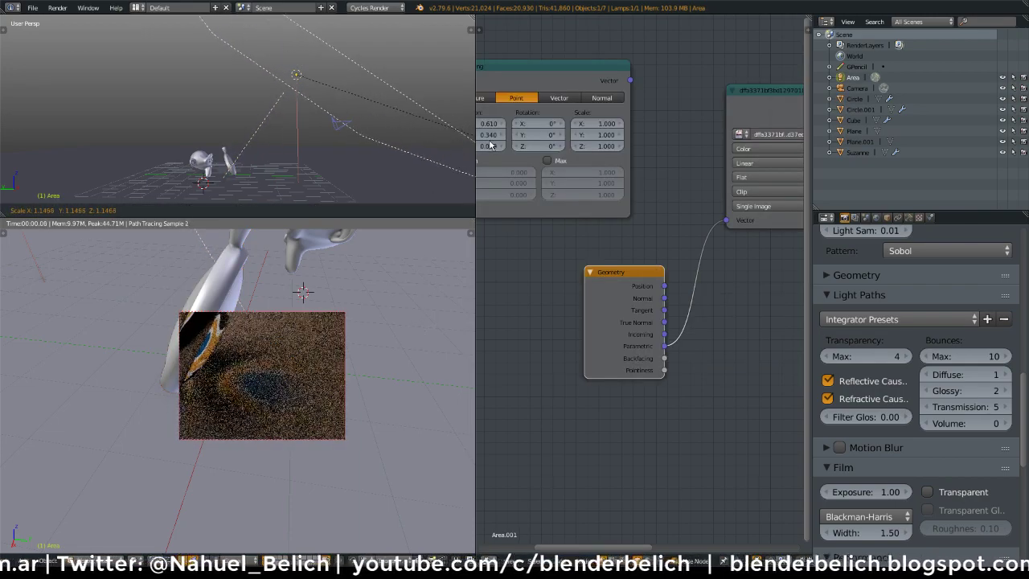
right_click(455, 145)
middle_drag(349, 381, 367, 404)
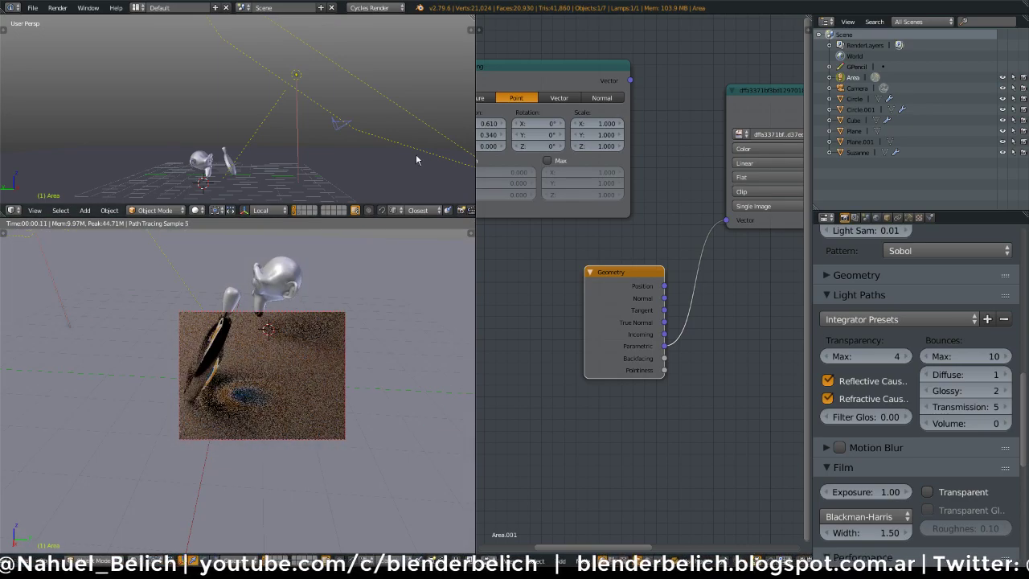
key(s)
click(340, 134)
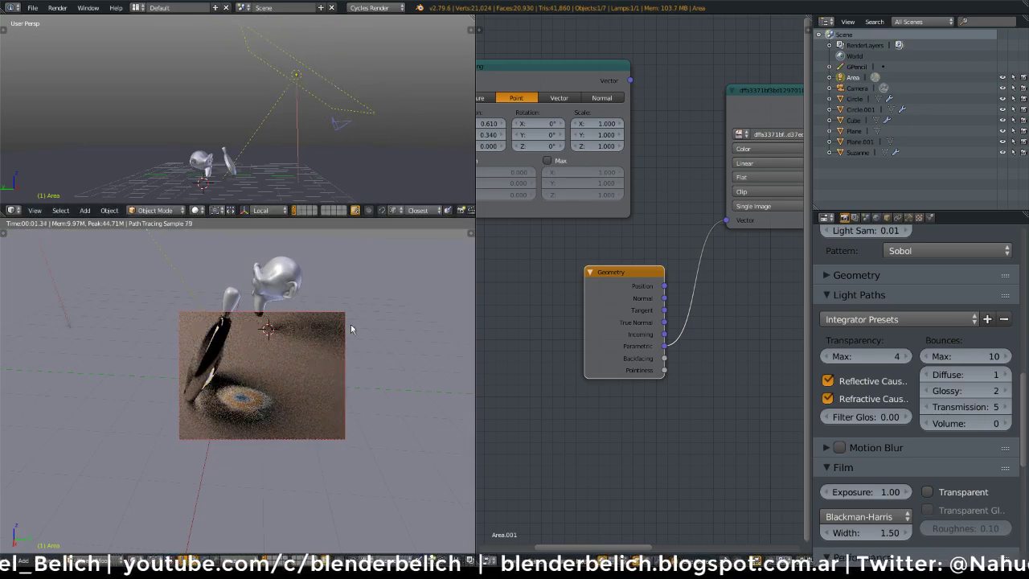
Redraw the viewport render border larger so it covers both the lens and the monkey head
mouse_move(310, 340)
middle_down()
mouse_move(298, 340)
mouse_move(335, 427)
mouse_move(292, 368)
middle_up()
mouse_move(278, 416)
middle_down()
mouse_move(234, 365)
mouse_move(340, 391)
mouse_move(301, 373)
mouse_move(307, 400)
mouse_move(259, 425)
mouse_move(246, 394)
mouse_move(263, 366)
middle_up()
key(ctrl+b)
drag(114, 265, 380, 474)
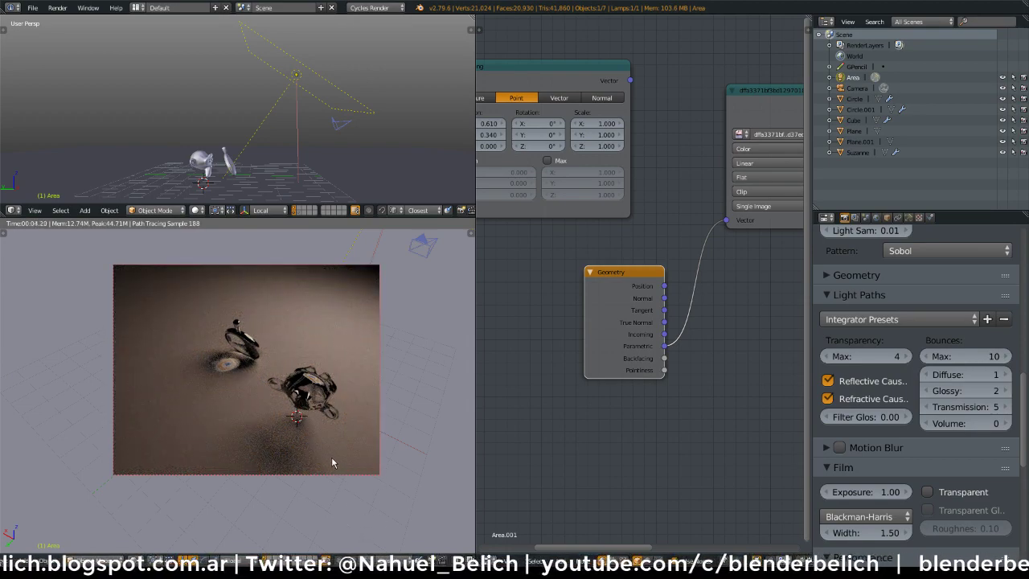
Select the monkey head and connect its material's Mix Shader to the Material Output's Surface input, moving the output node closer
middle_drag(332, 447, 320, 405)
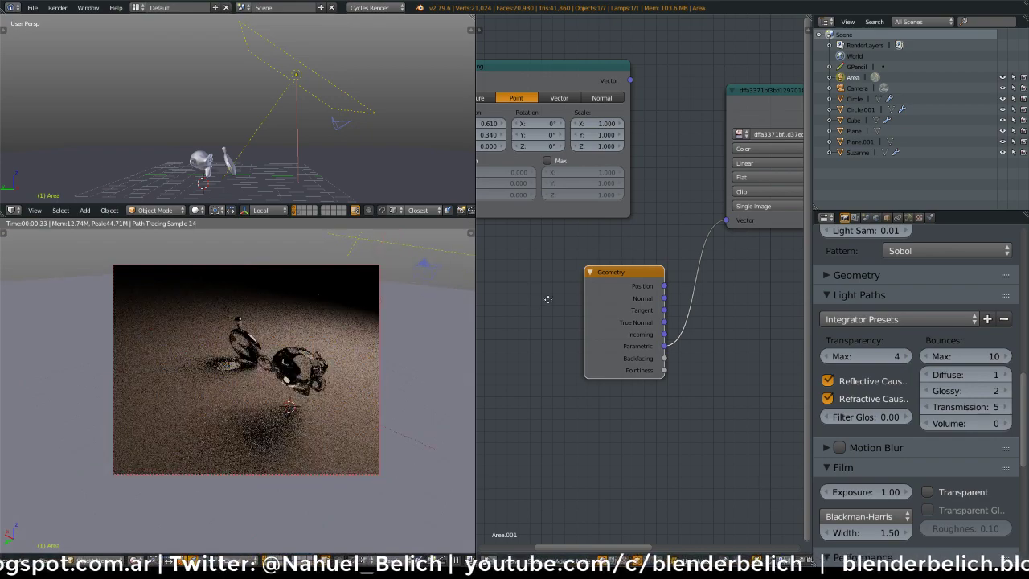
middle_drag(549, 299, 604, 277)
right_click(309, 363)
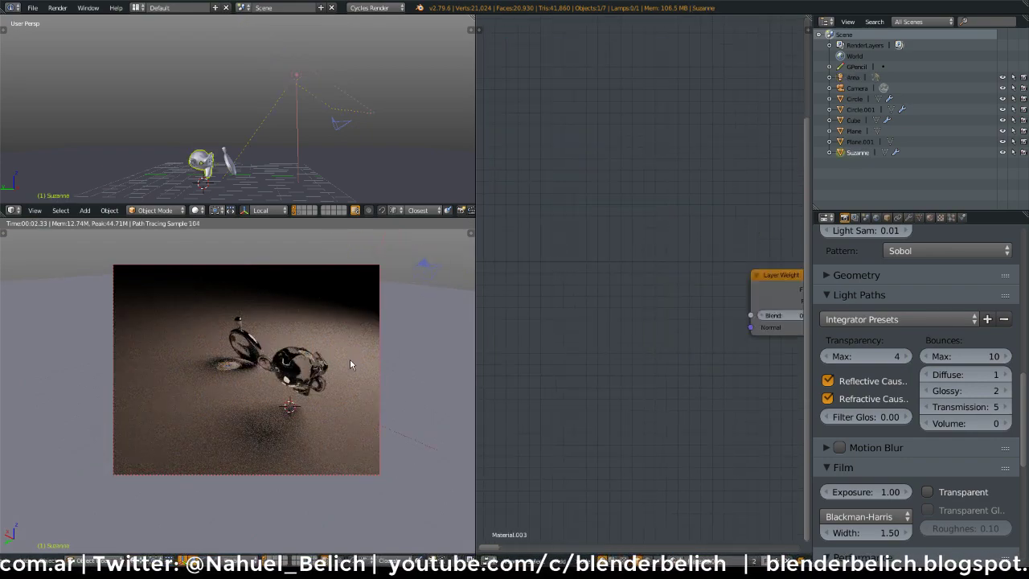
middle_drag(668, 313, 492, 288)
ctrl+middle_drag(515, 290, 537, 398)
middle_drag(643, 321, 524, 350)
ctrl+middle_drag(524, 349, 580, 291)
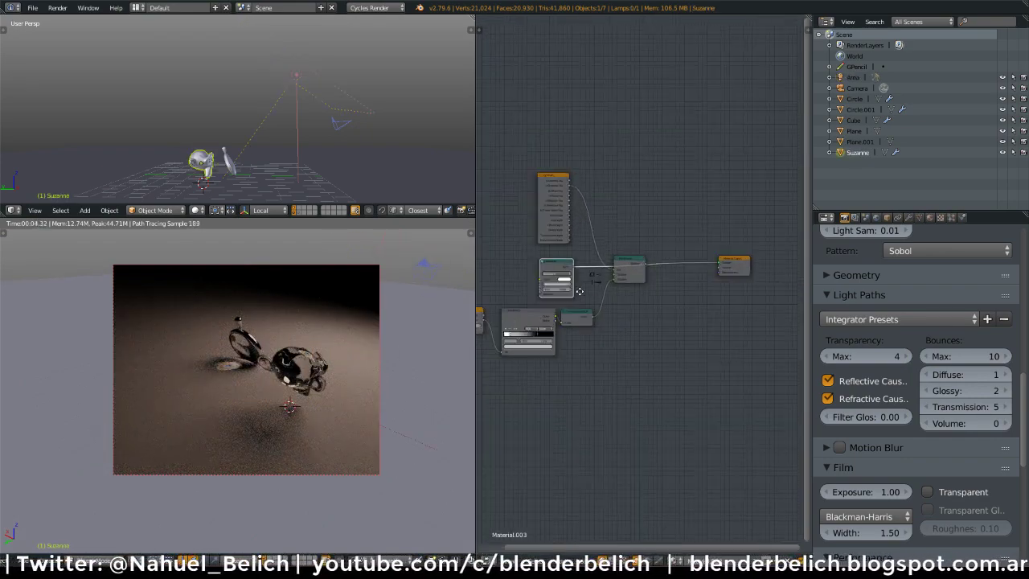
scroll(579, 291, up, 4)
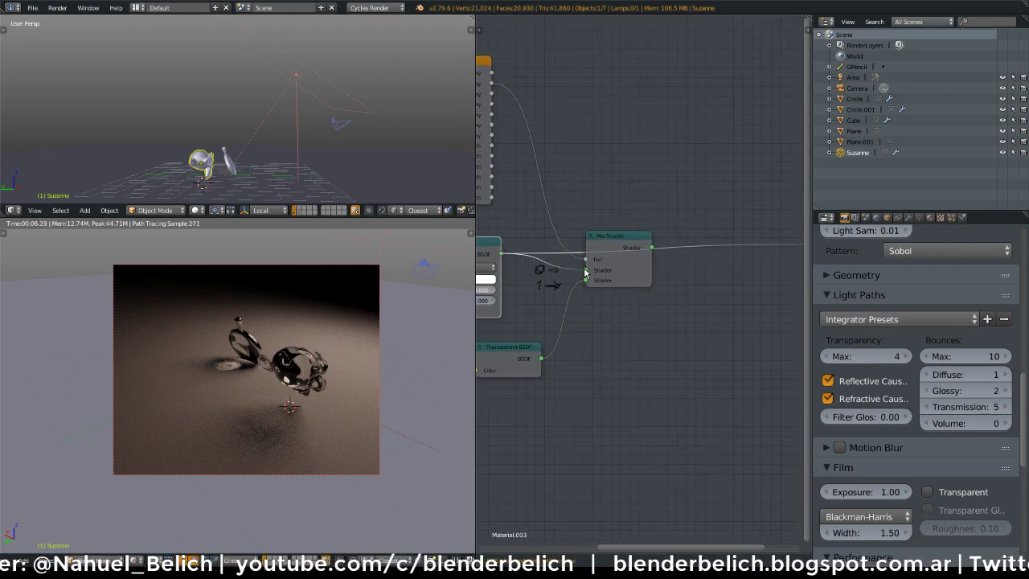
middle_drag(669, 271, 592, 270)
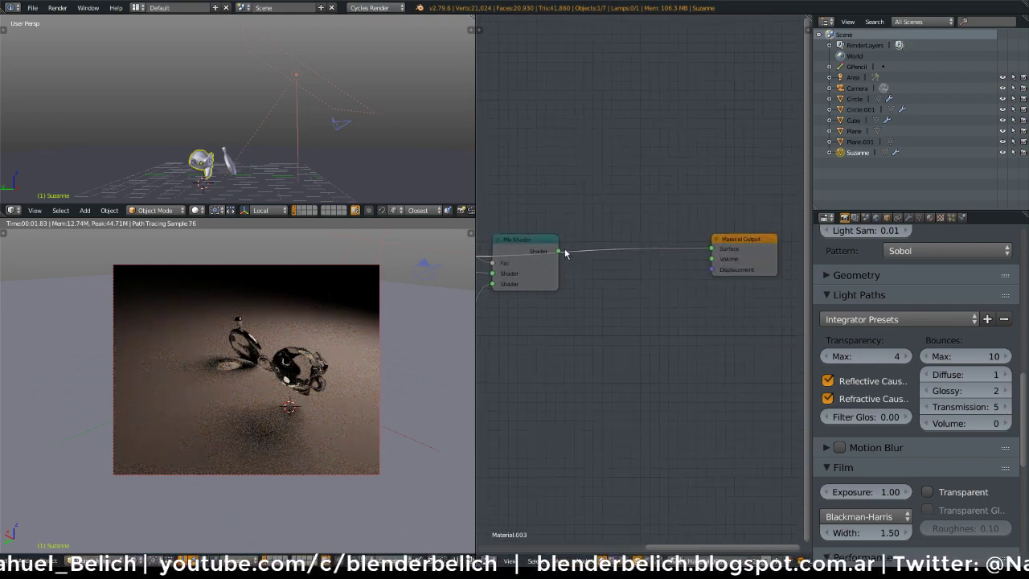
drag(560, 252, 714, 249)
drag(738, 250, 697, 254)
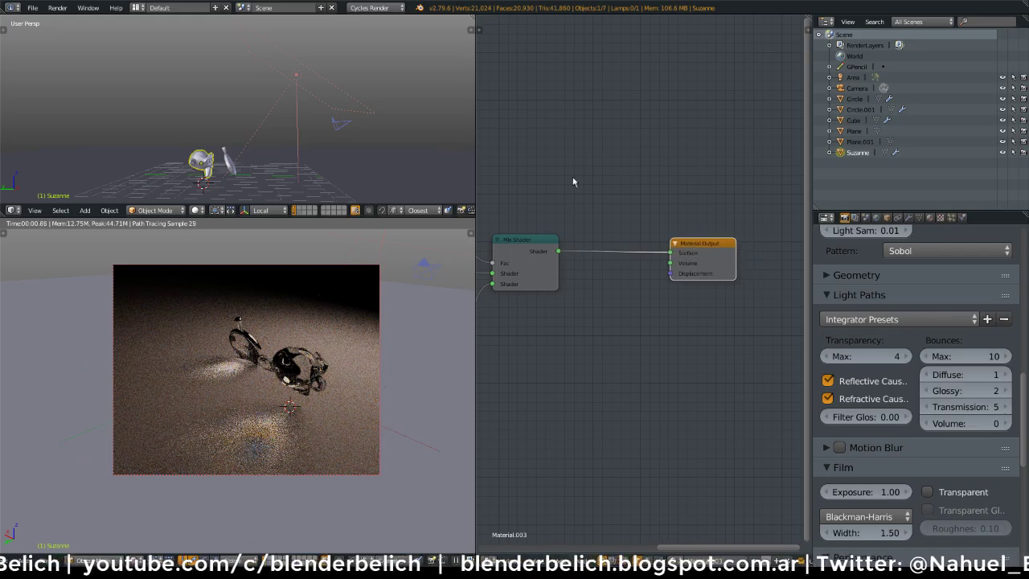
Compare the faked caustic with the shader nodes behind it, and move the monkey head slightly down towards the floor
middle_drag(291, 396, 350, 422)
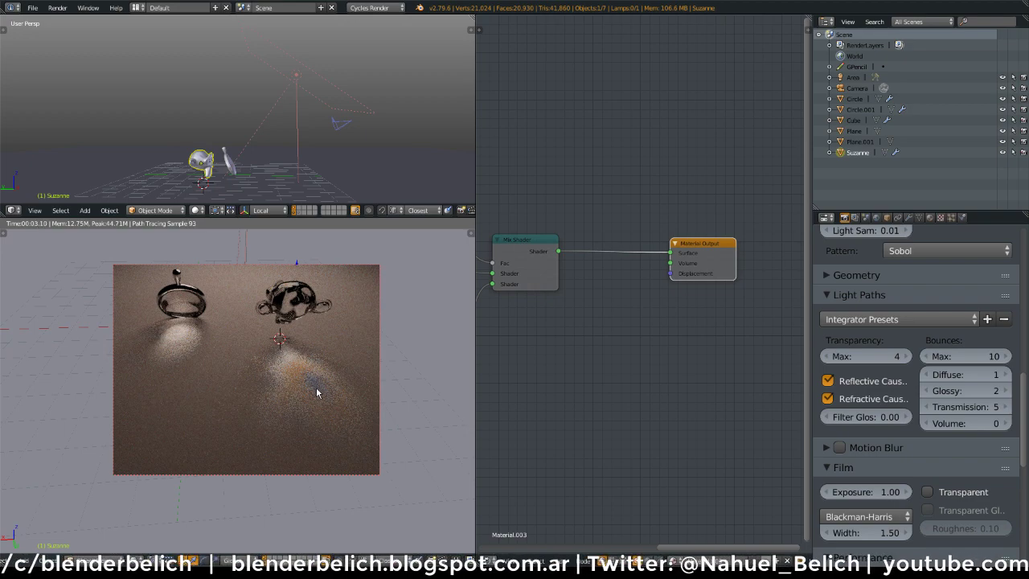
middle_drag(481, 283, 854, 191)
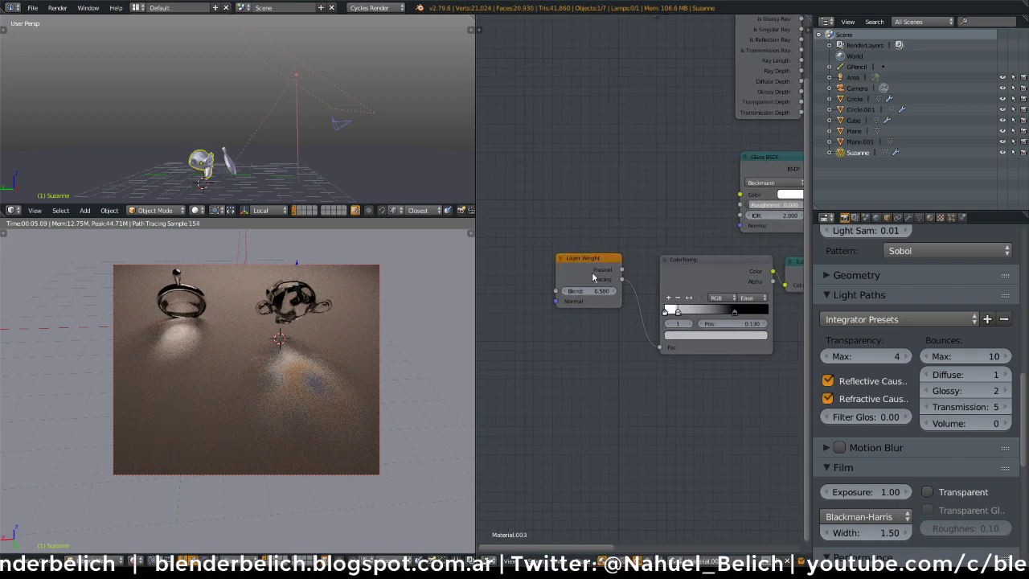
middle_drag(684, 257, 434, 294)
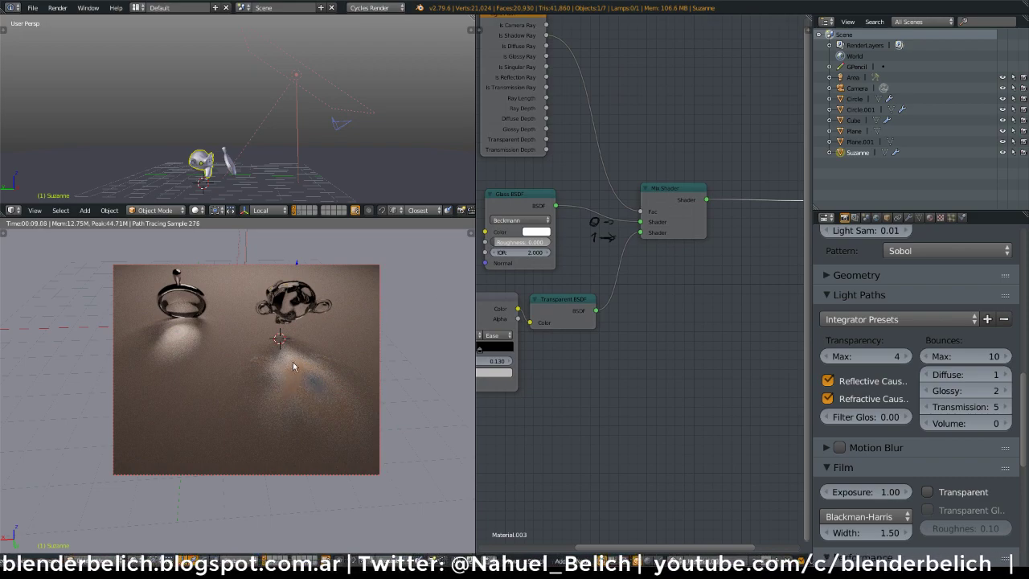
middle_drag(304, 370, 229, 323)
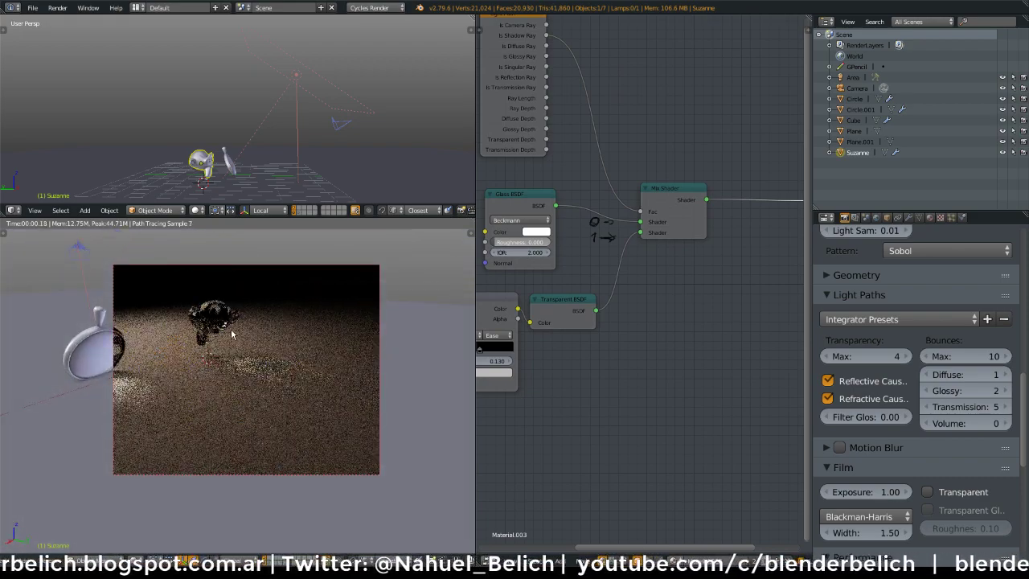
key(g)
click(223, 333)
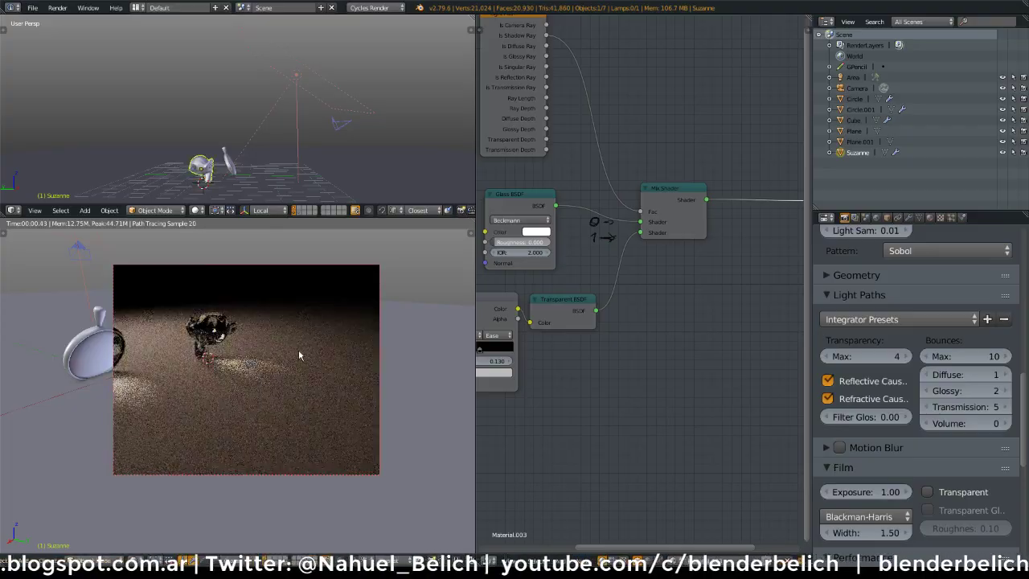
Add a UV sphere on the empty floor beside the monkey head and raise it above the floor
middle_drag(320, 368, 273, 375)
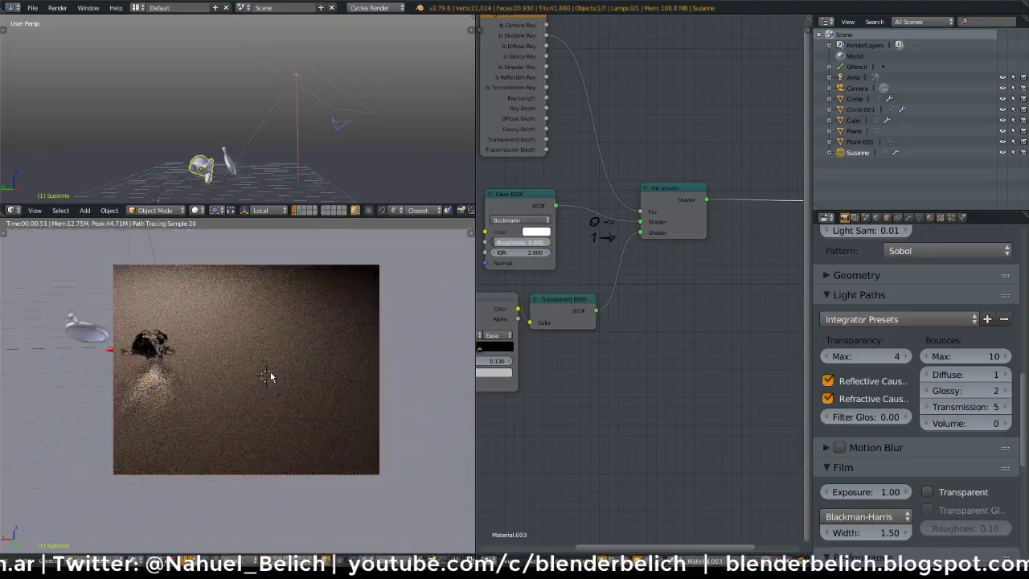
key(shift+a)
mouse_move(273, 376)
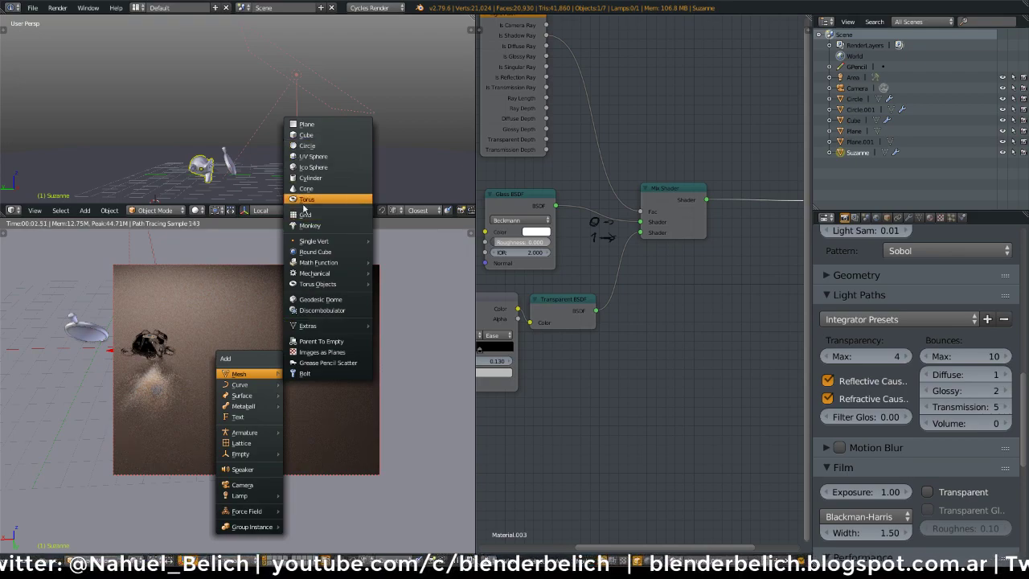
click(327, 156)
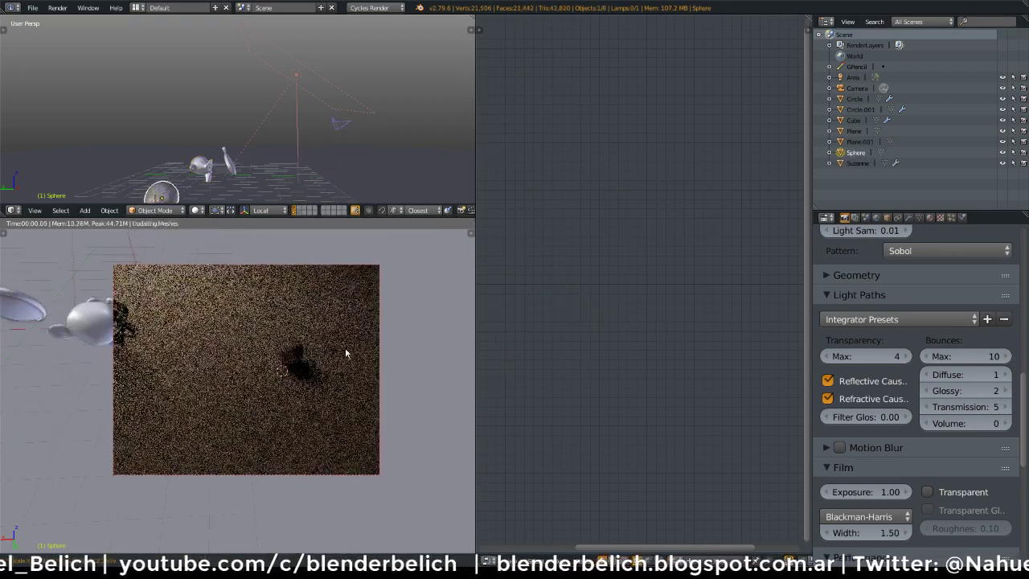
key(g)
click(349, 301)
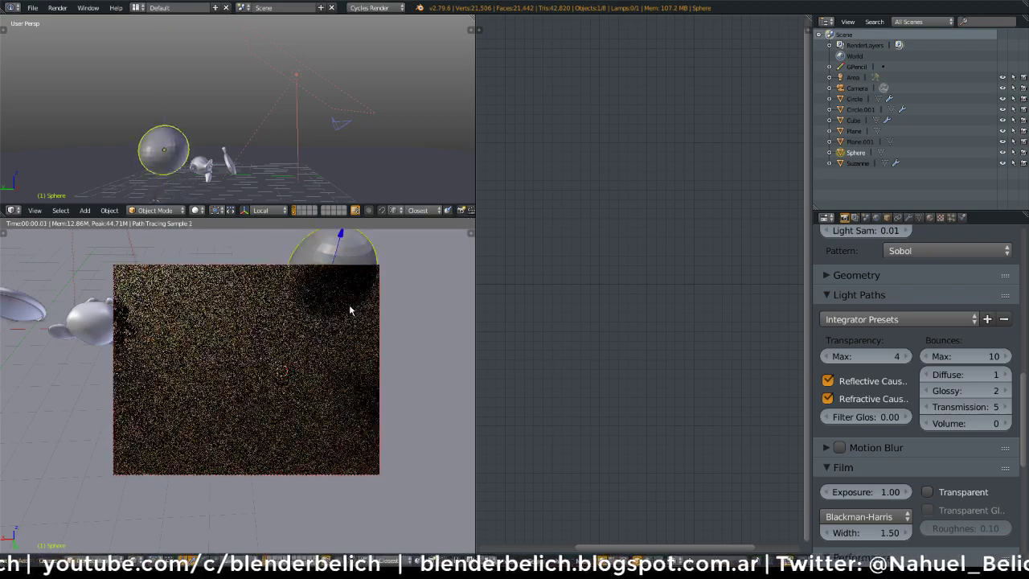
Add an area lamp at the upper part of the sphere and raise it along global Z above the sphere
middle_drag(349, 301, 316, 332)
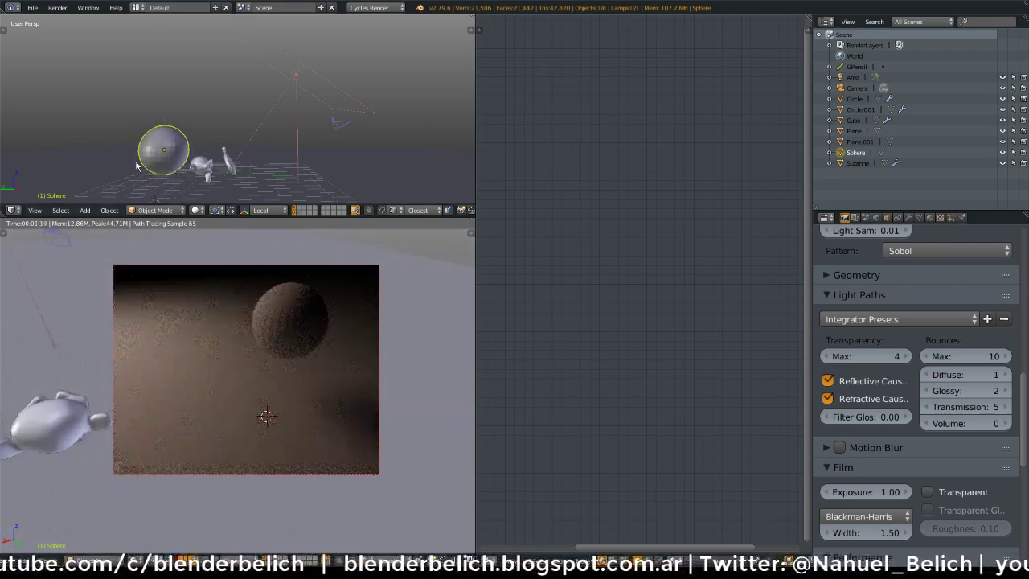
key(shift+a)
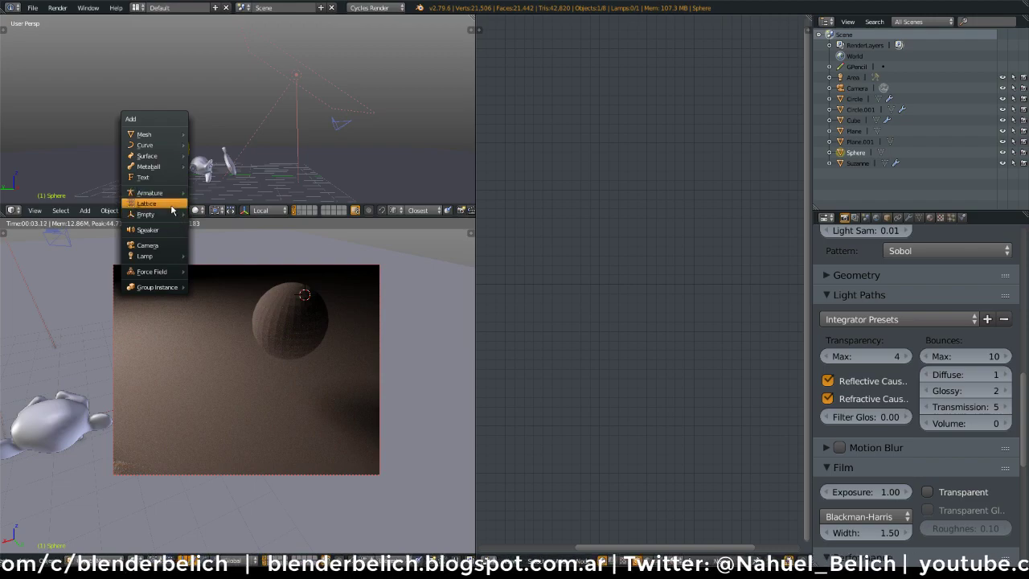
mouse_move(171, 256)
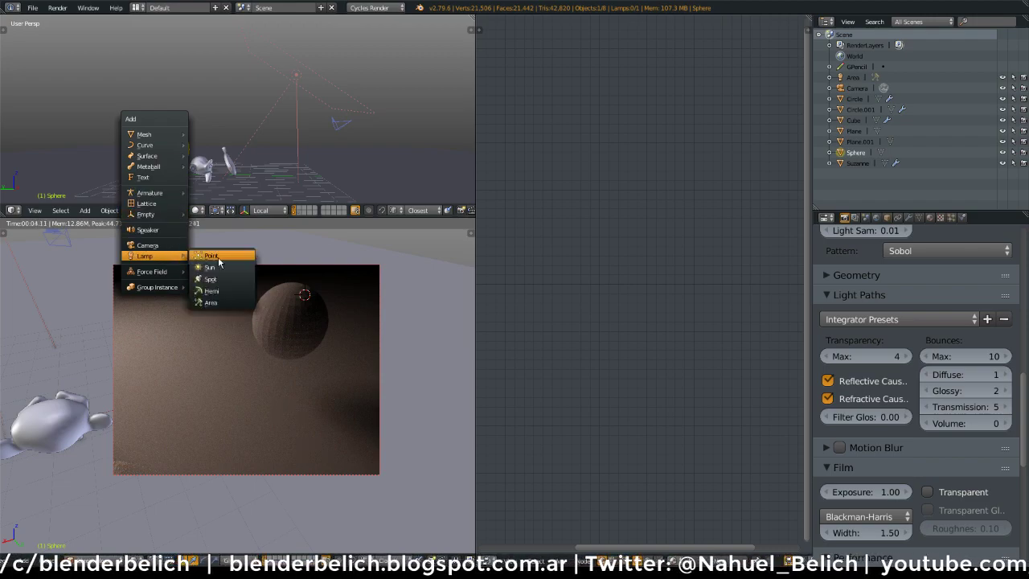
click(226, 304)
key(g)
key(z)
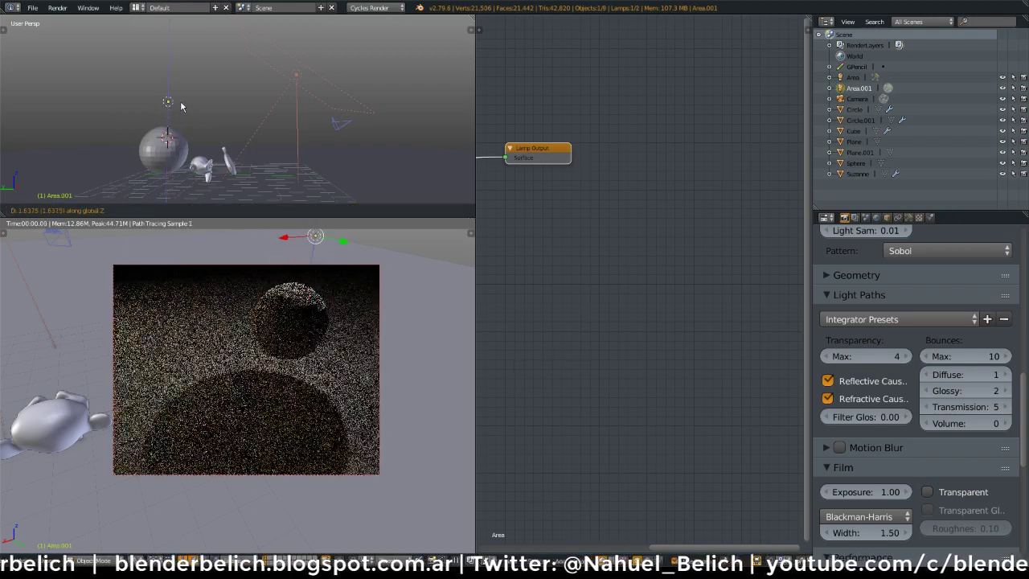
click(180, 107)
Give the sphere a new material with a Transparent BSDF surface and darken its color to grey
right_click(314, 318)
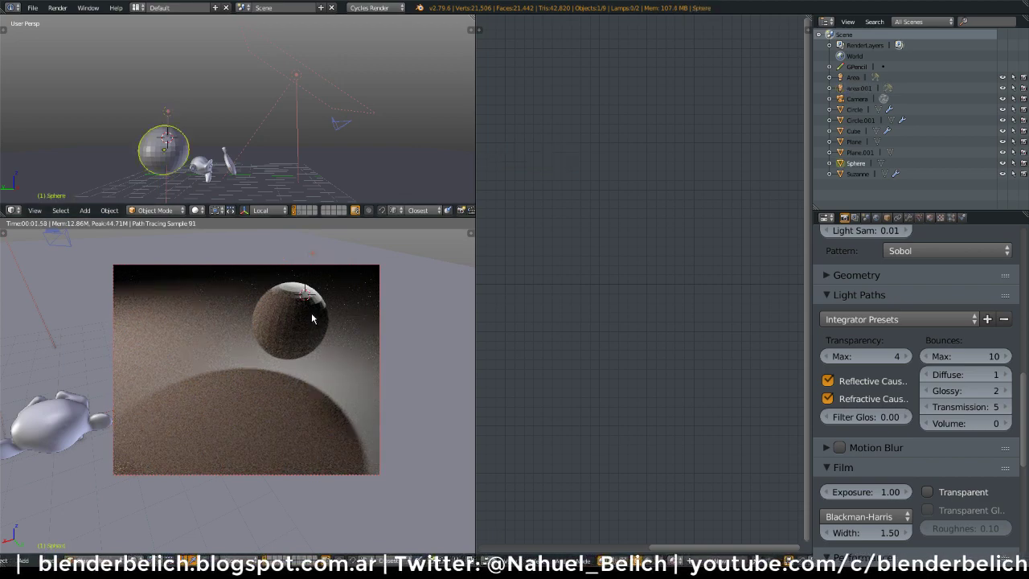
click(930, 217)
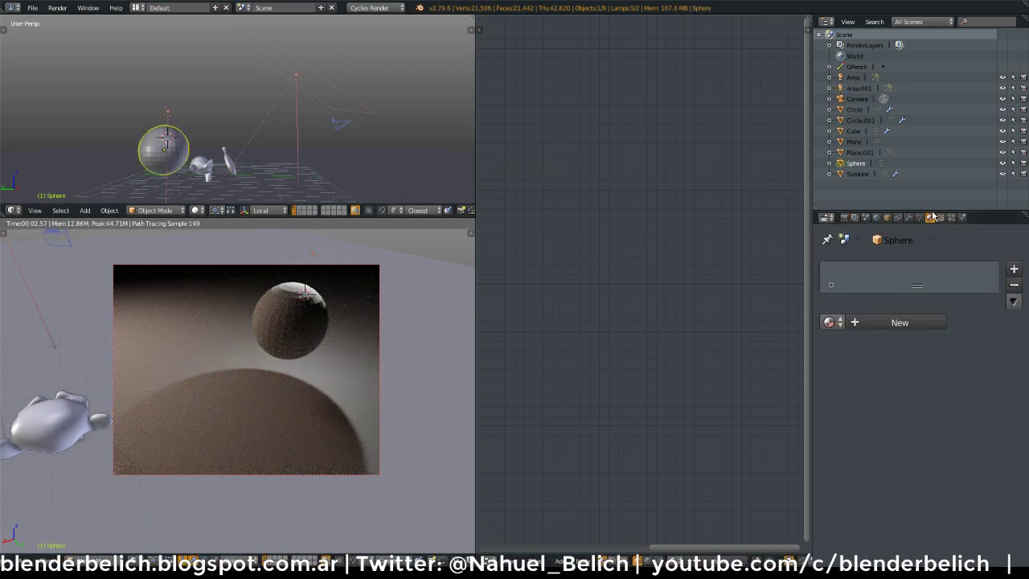
click(900, 322)
click(933, 410)
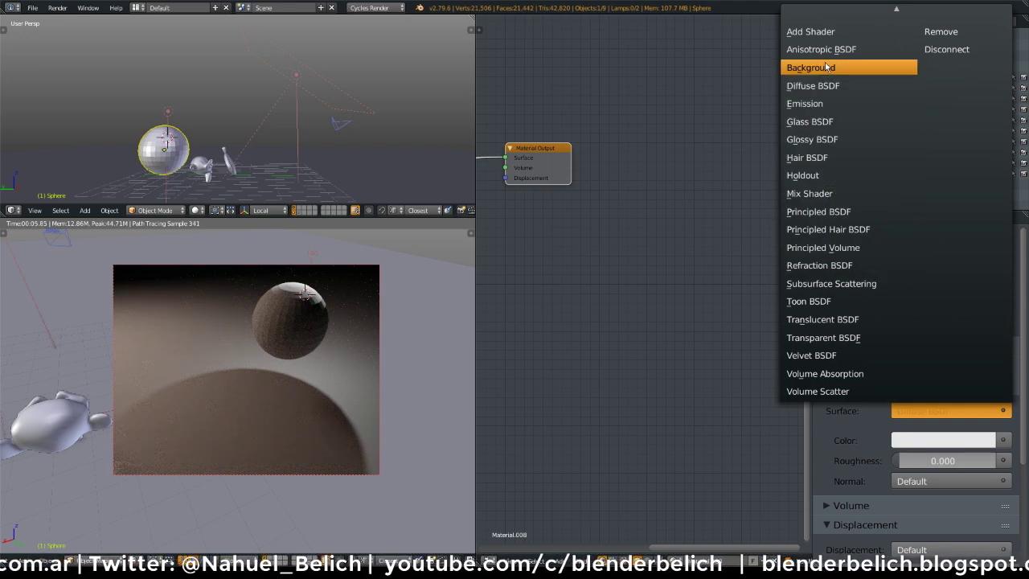
click(844, 338)
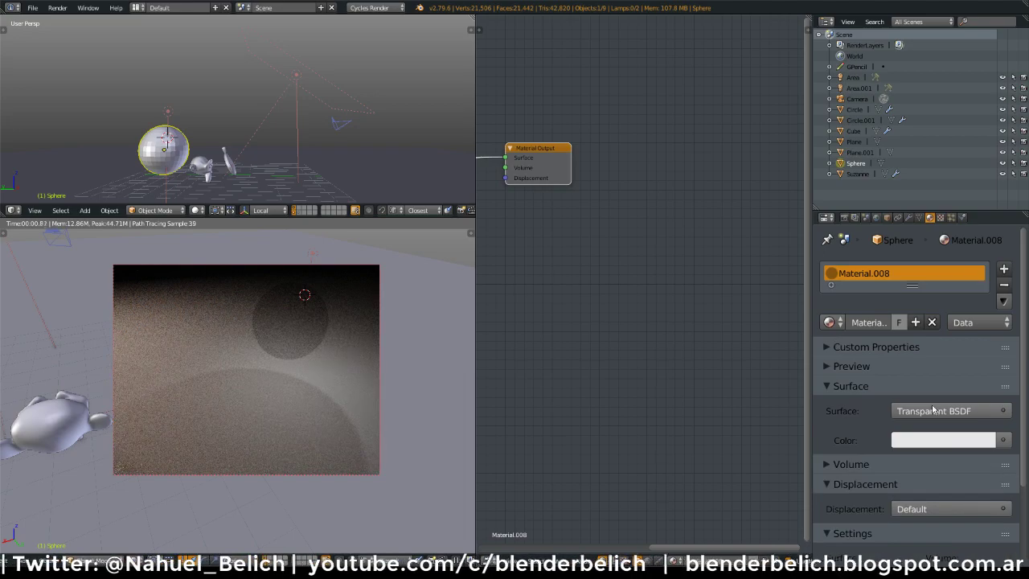
click(956, 439)
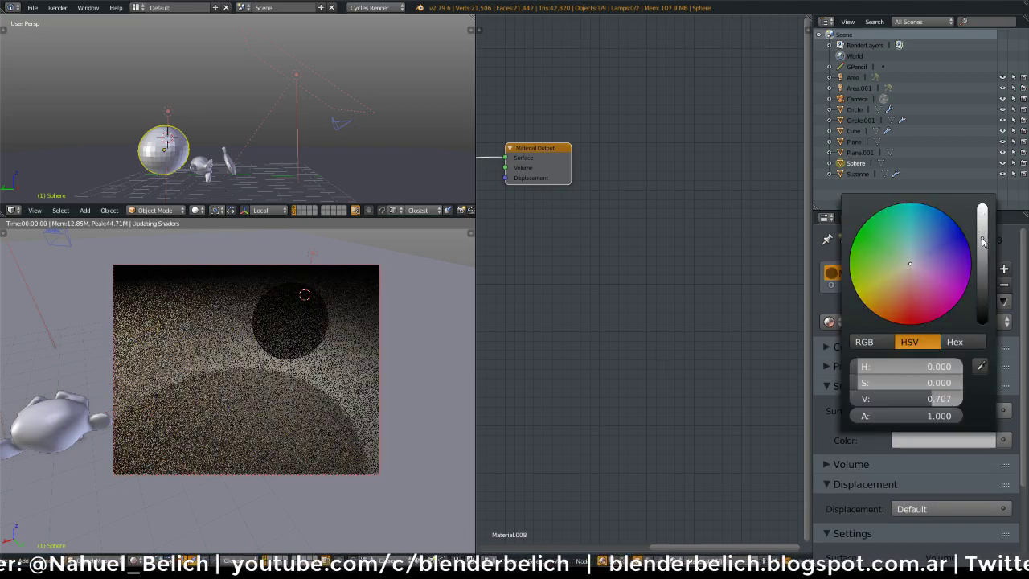
Select the new area lamp above the sphere and set its emission color to a saturated blue-violet
right_click(170, 114)
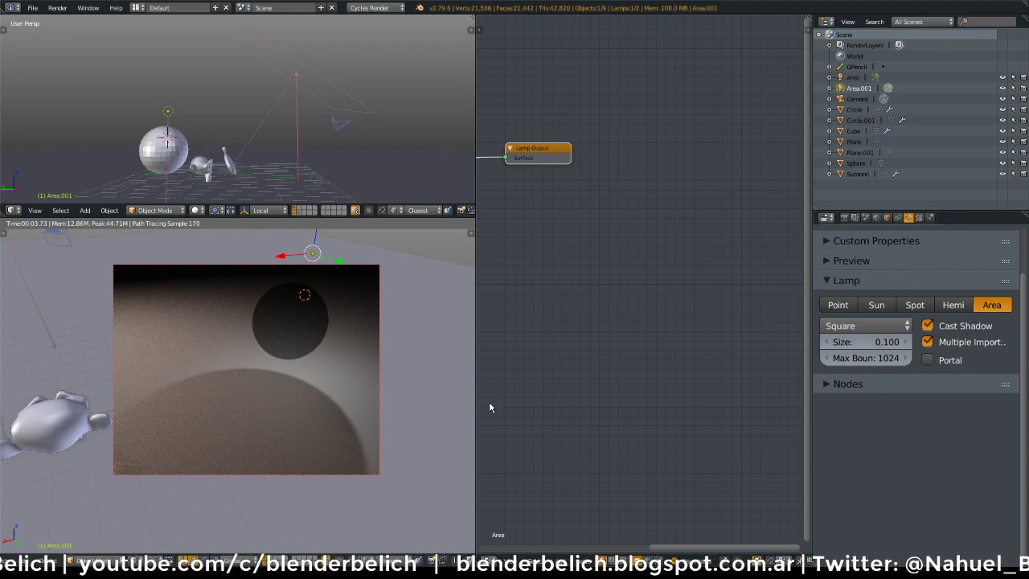
click(841, 385)
click(956, 439)
click(900, 245)
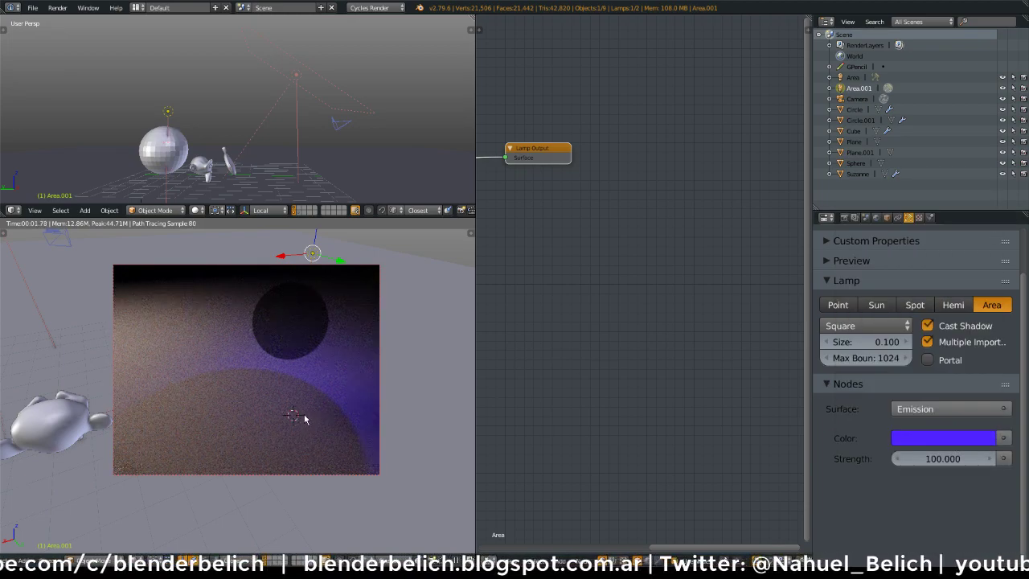
Hide the image-projecting area lamp and change the emission color of the lamp above the sphere to bright green
right_click(305, 77)
key(h)
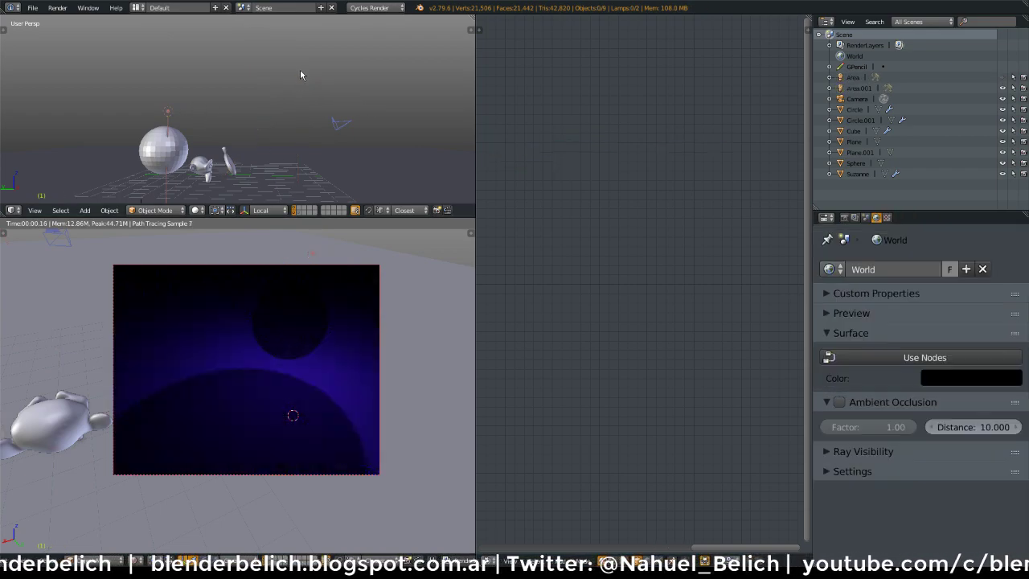
right_click(169, 117)
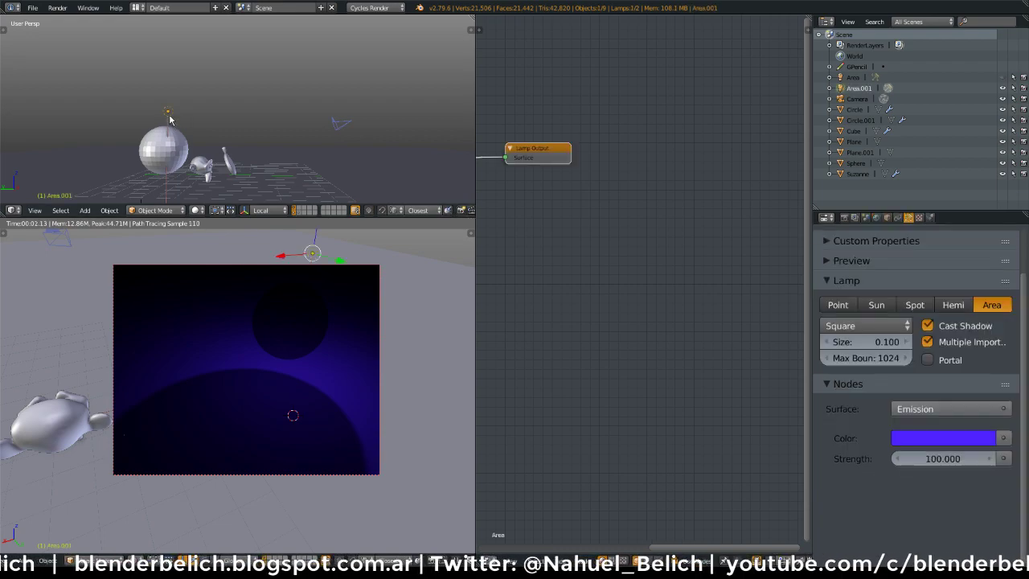
click(943, 437)
click(877, 286)
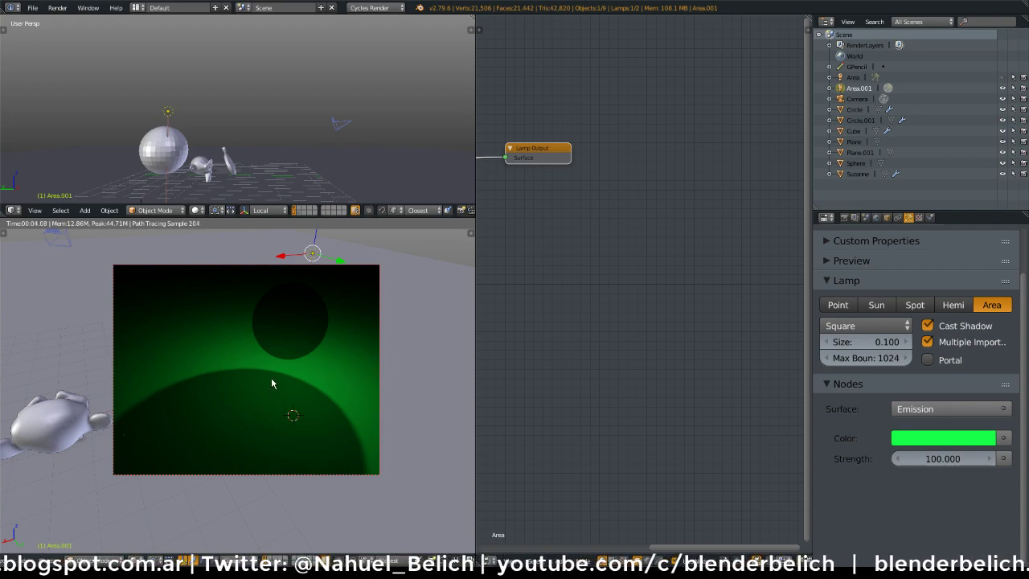
Unhide the image-projecting lamp and delete the small area lamp above the sphere
key(alt+h)
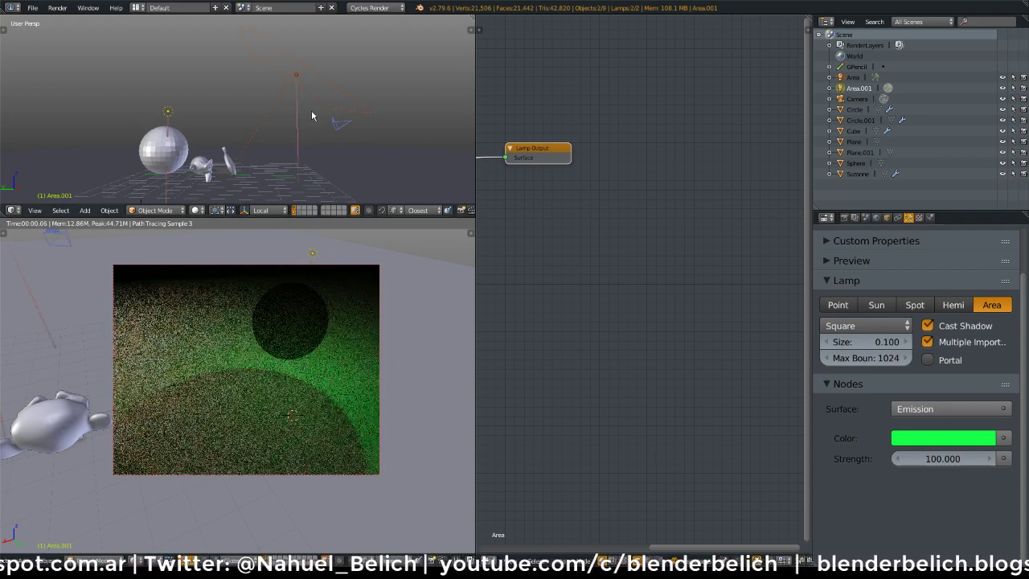
key(x)
click(173, 114)
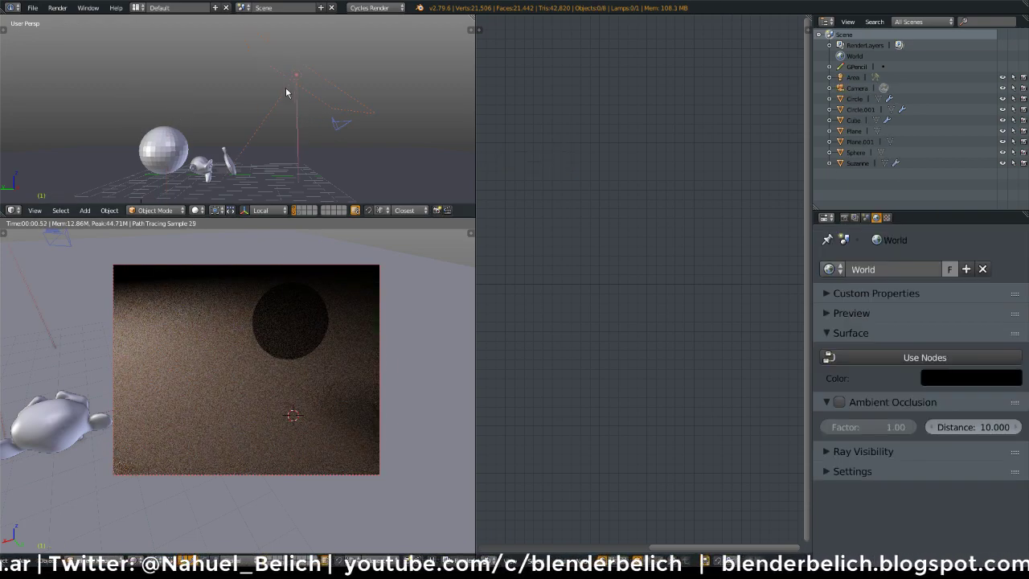
Examine the faked caustics beneath the glass monkey head and the lens from several angles, and select the image-projecting lamp to view its nodes
shift+middle_drag(231, 344, 370, 265)
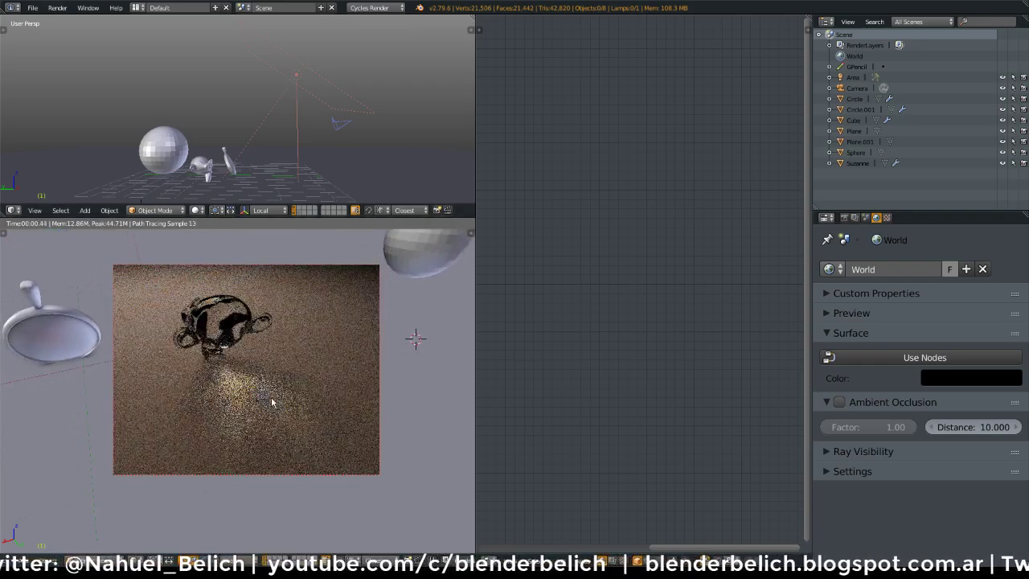
scroll(282, 388, up, 3)
middle_drag(282, 390, 287, 333)
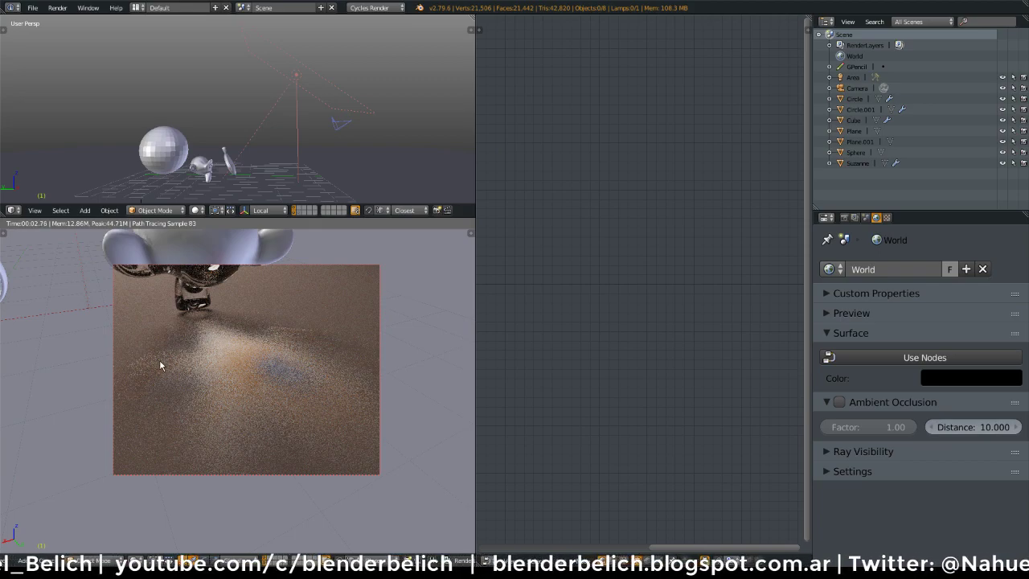
middle_drag(180, 367, 234, 408)
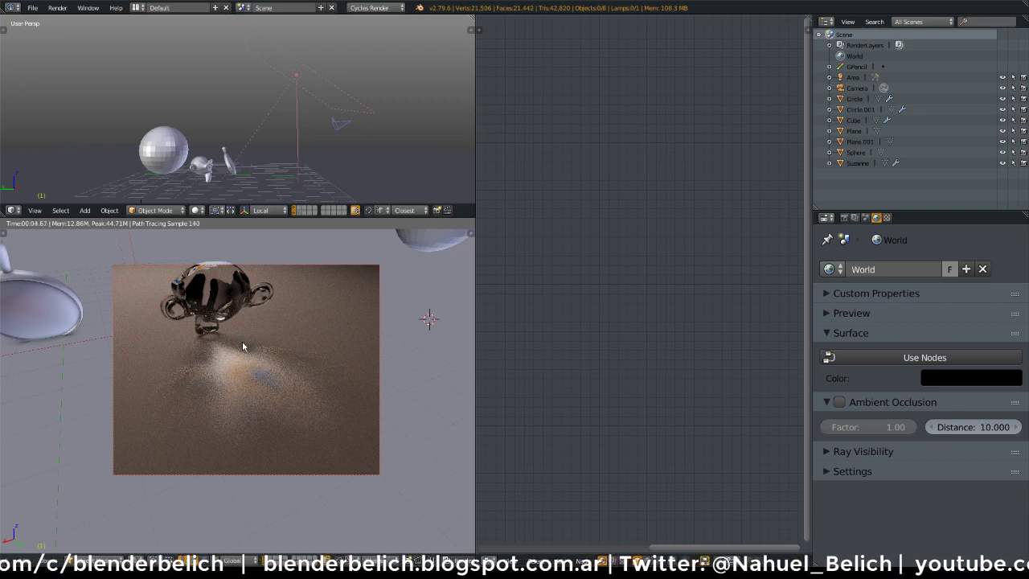
middle_drag(328, 375, 316, 405)
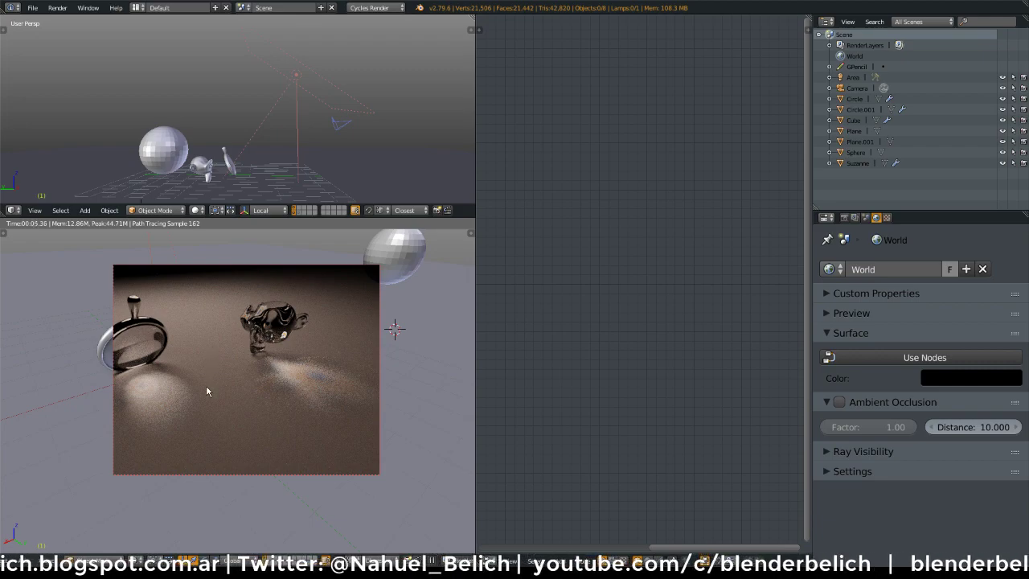
middle_drag(206, 391, 262, 395)
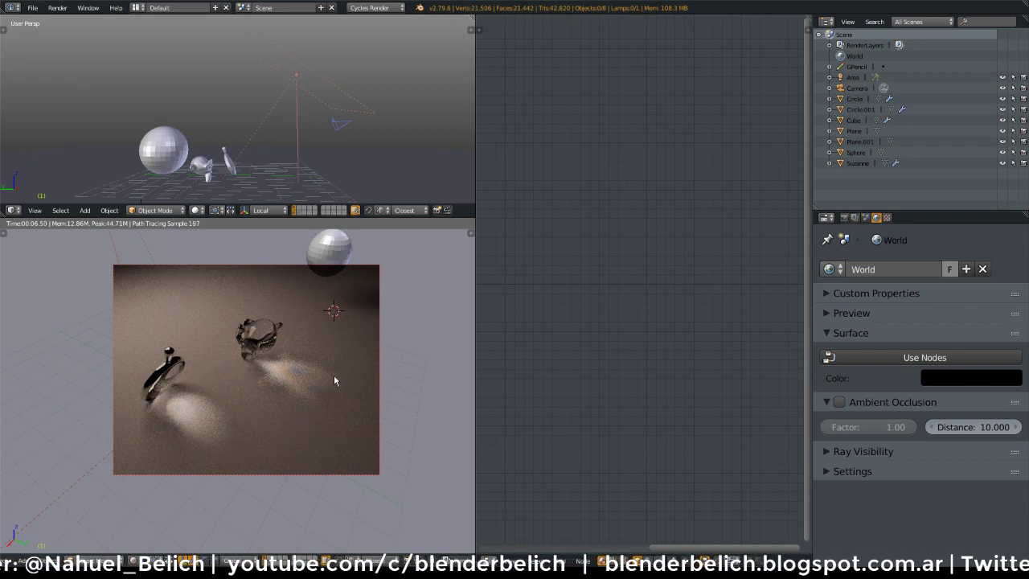
right_click(311, 92)
middle_drag(556, 239, 707, 262)
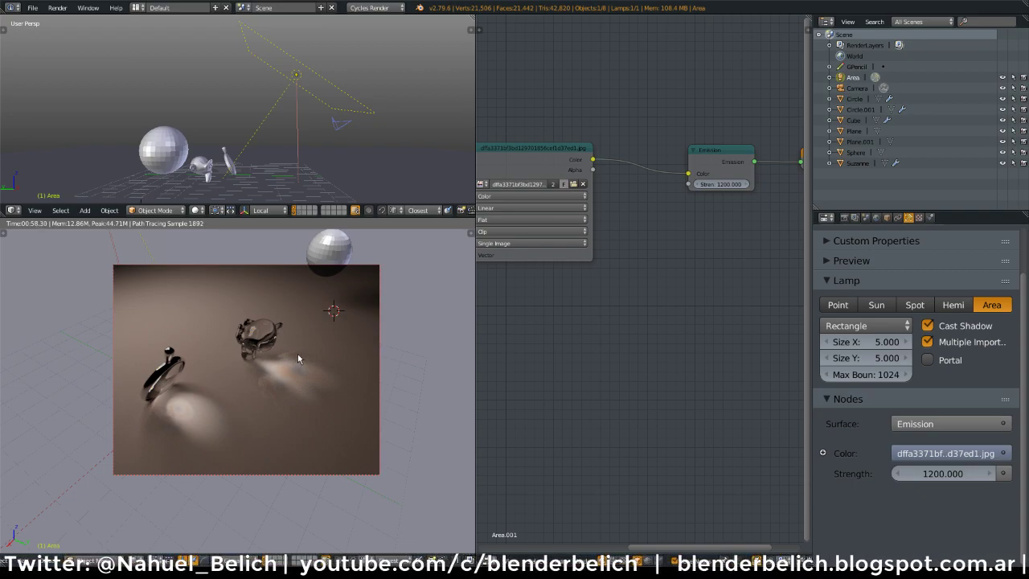
middle_drag(298, 358, 275, 347)
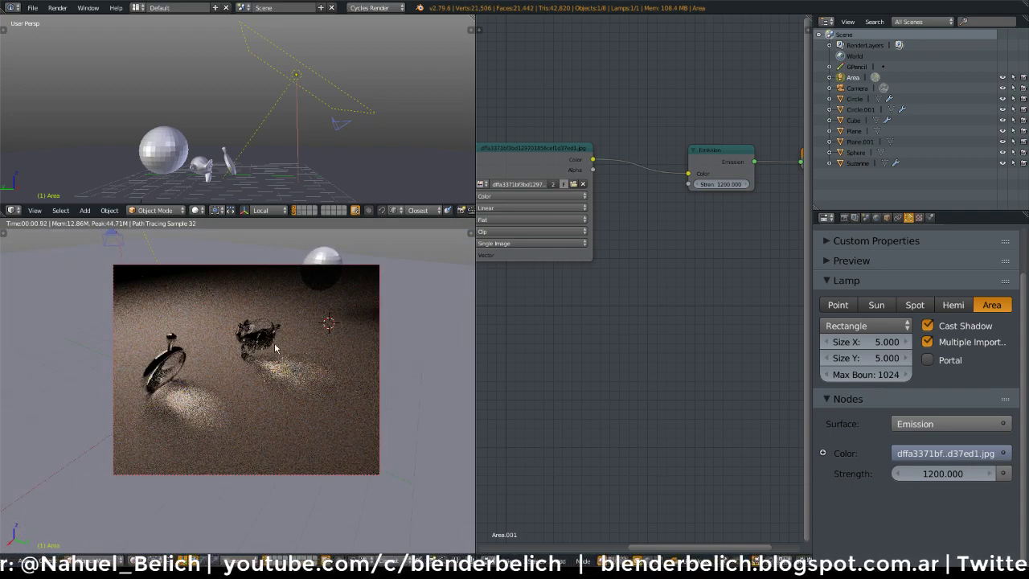
middle_drag(308, 386, 252, 356)
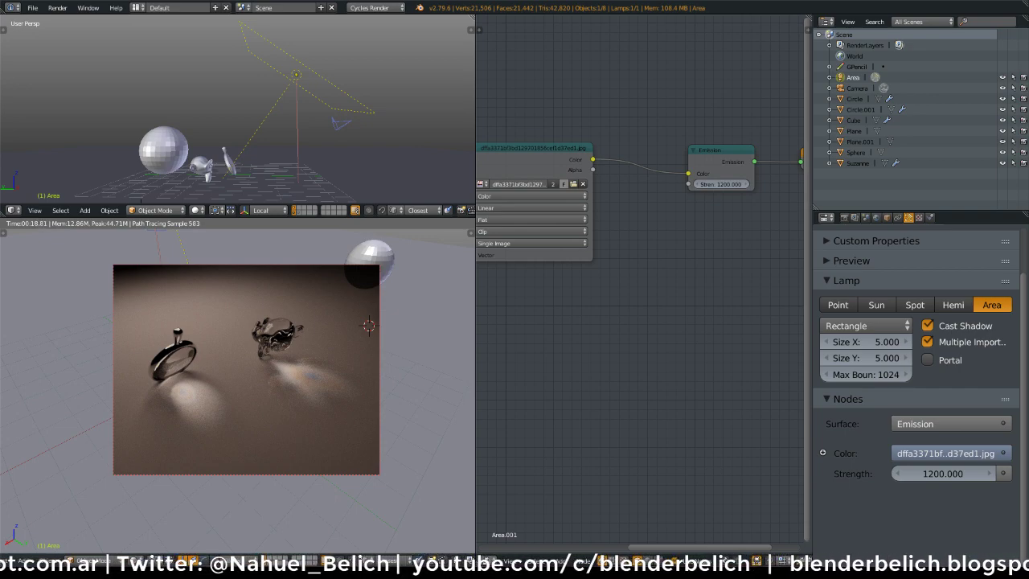
Turn off Reflective Caustics and Refractive Caustics in the render's light path settings
click(844, 217)
click(829, 383)
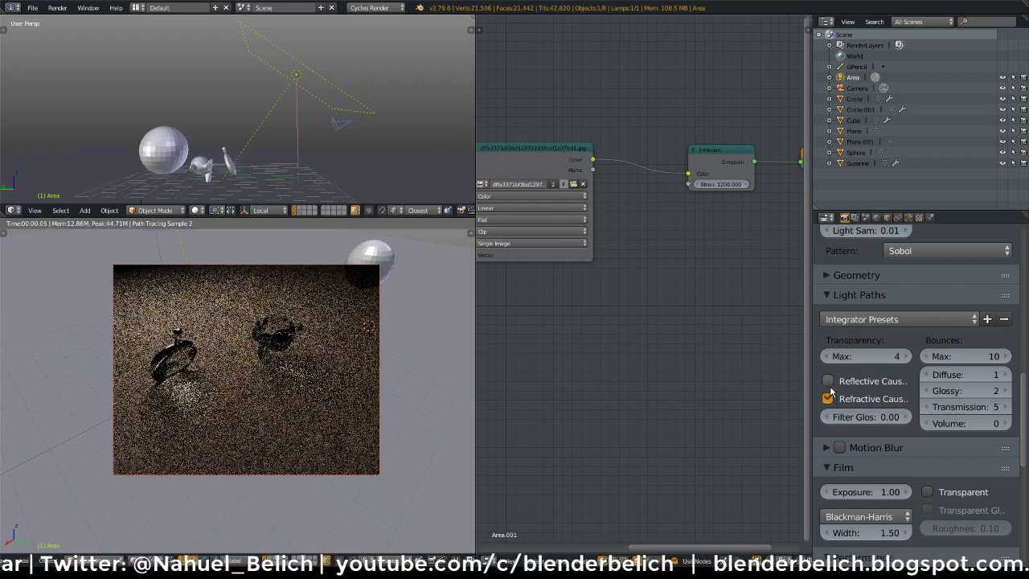
click(828, 398)
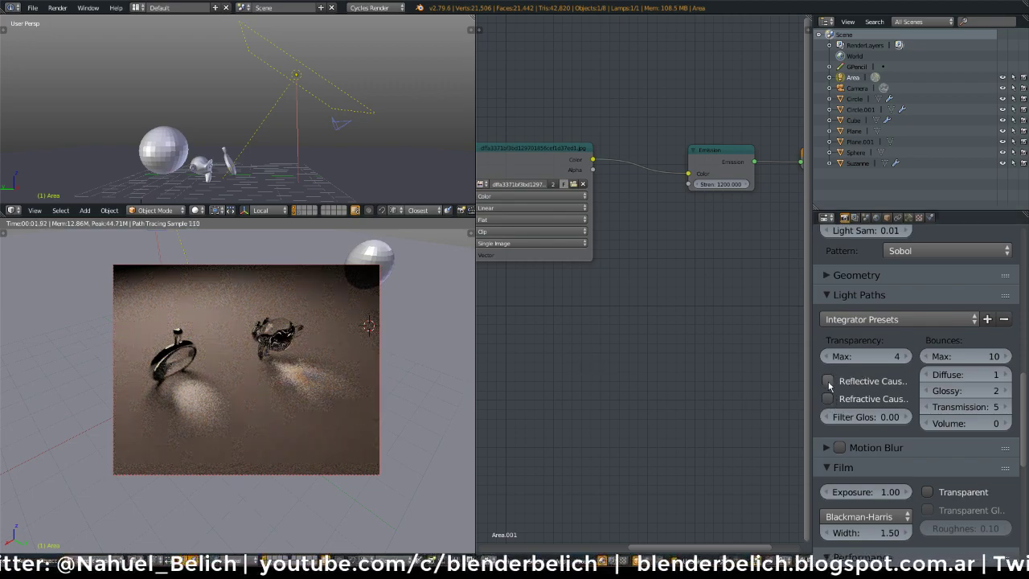
drag(829, 382, 828, 398)
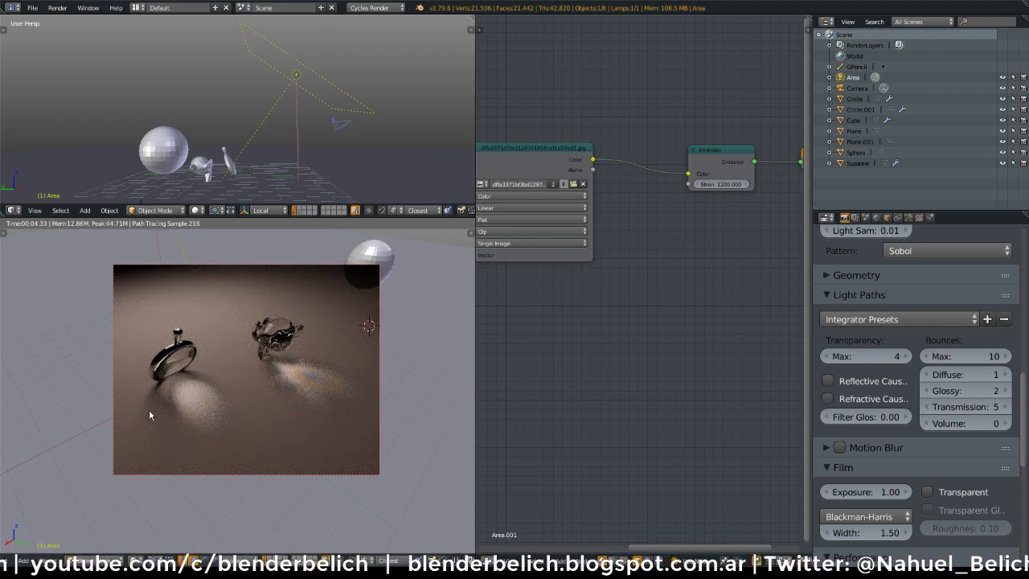
Switch Reflective and Refractive Caustics back on to compare the rendered light patterns up close, and disable both again
click(839, 383)
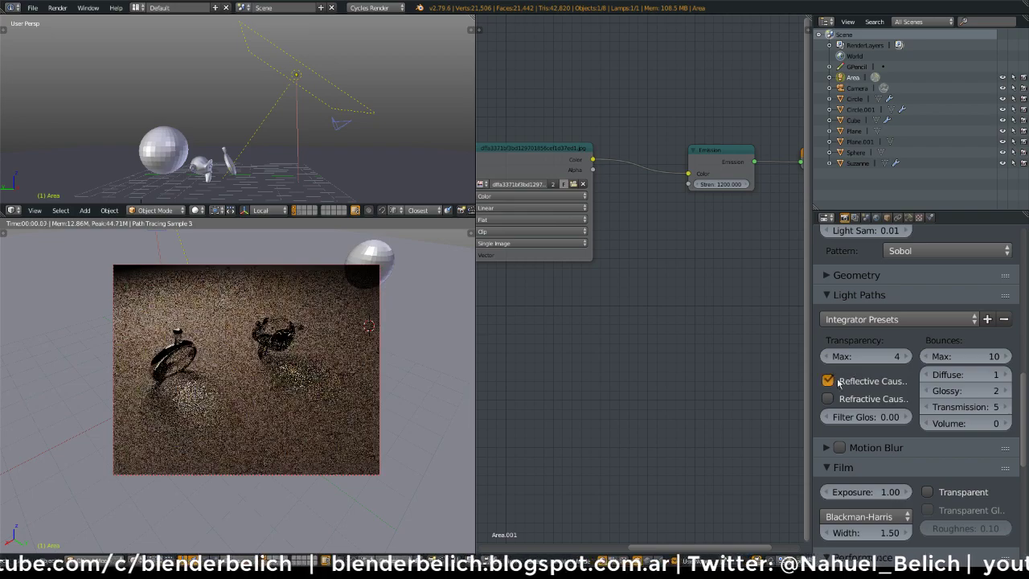
click(828, 399)
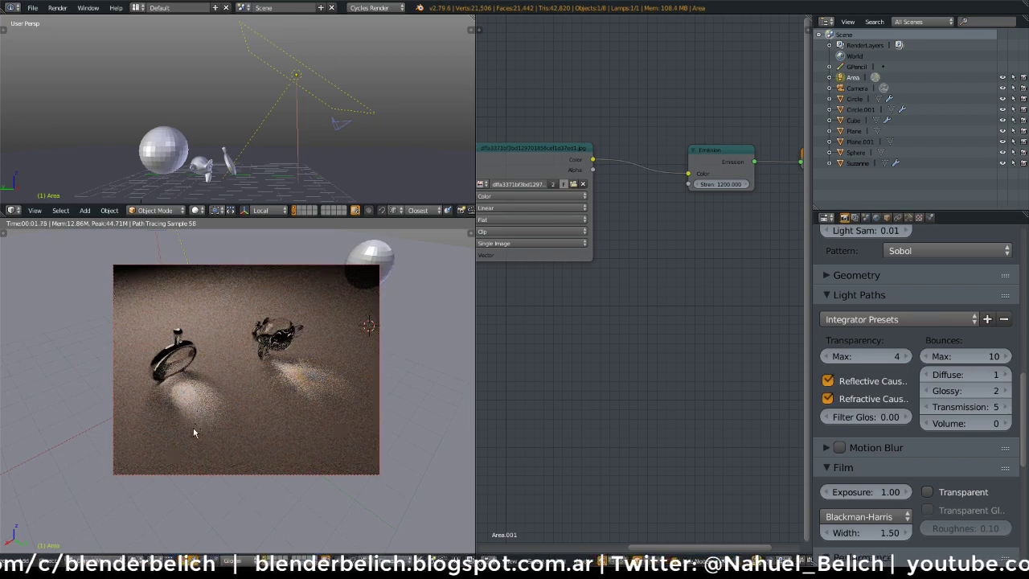
scroll(193, 432, up, 1)
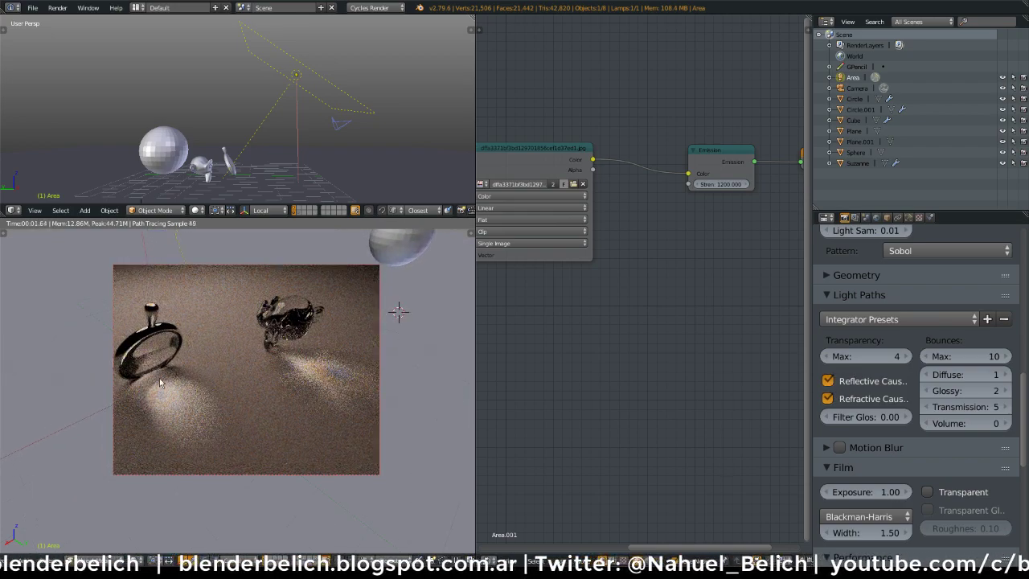
click(828, 380)
click(828, 398)
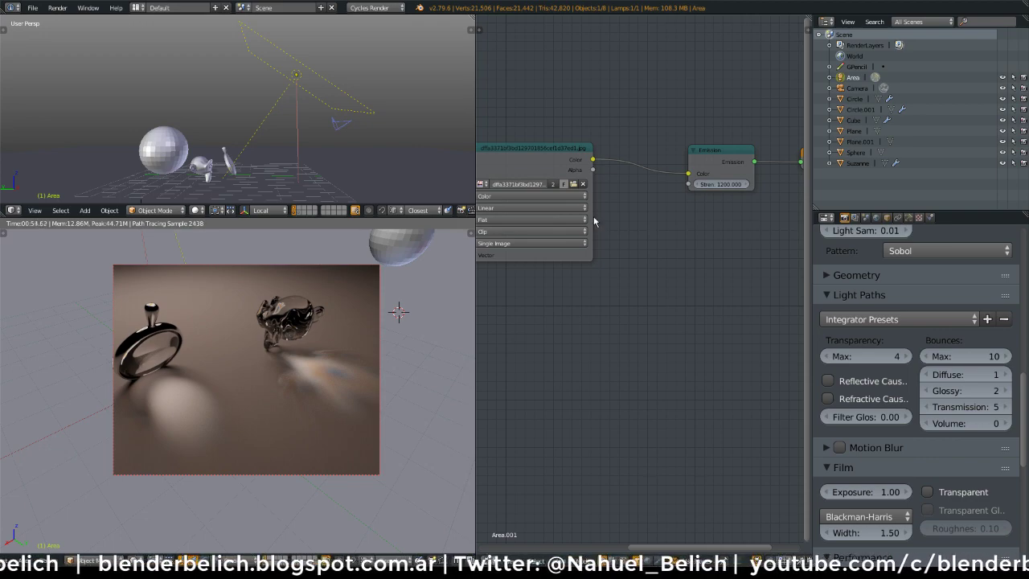
In the monkey head's material, set the ColorRamp's first stop to a value of 3 and move its second stop to position 0.048
right_click(296, 314)
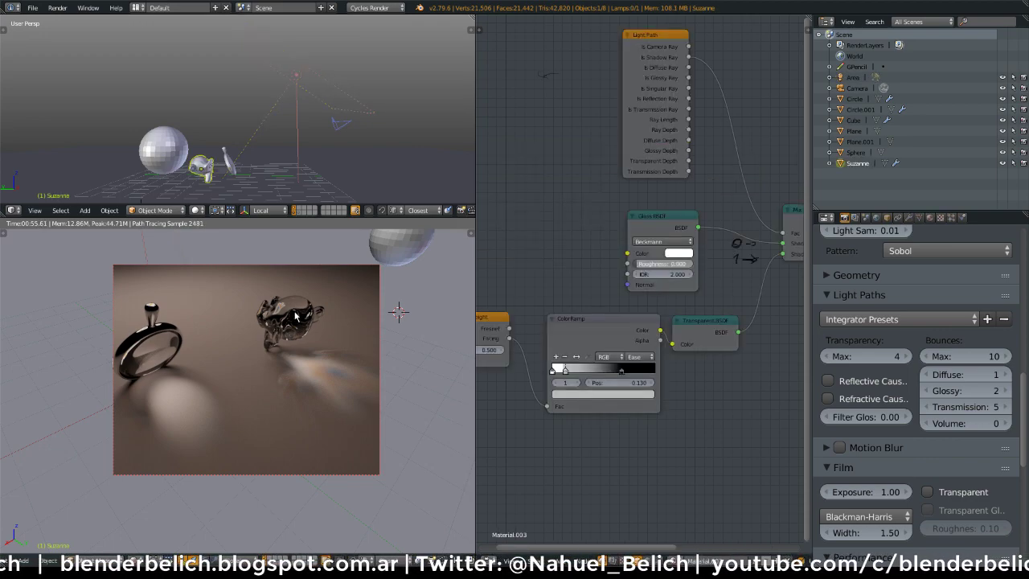
click(554, 371)
click(593, 393)
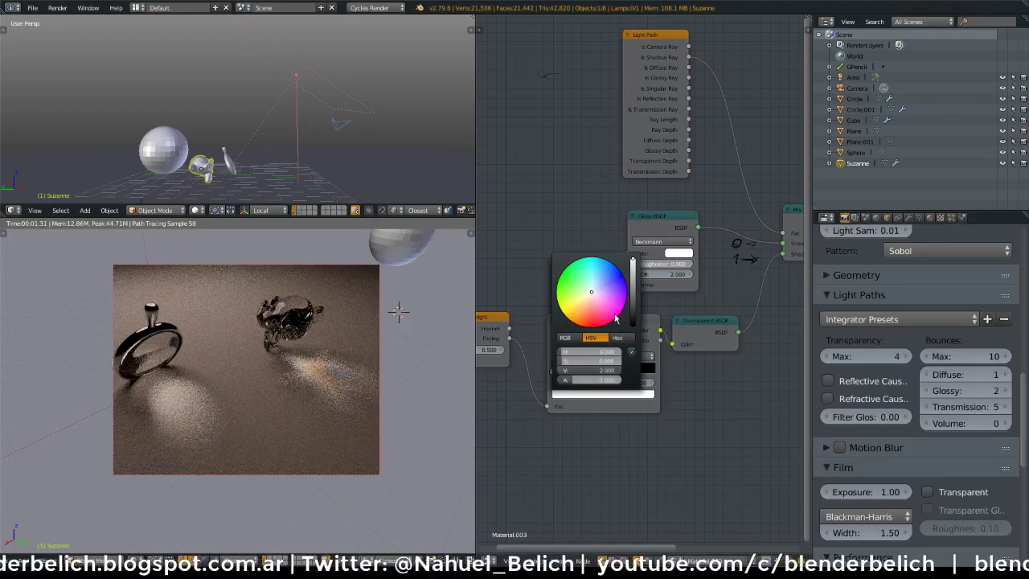
click(608, 371)
text(3)
key(Return)
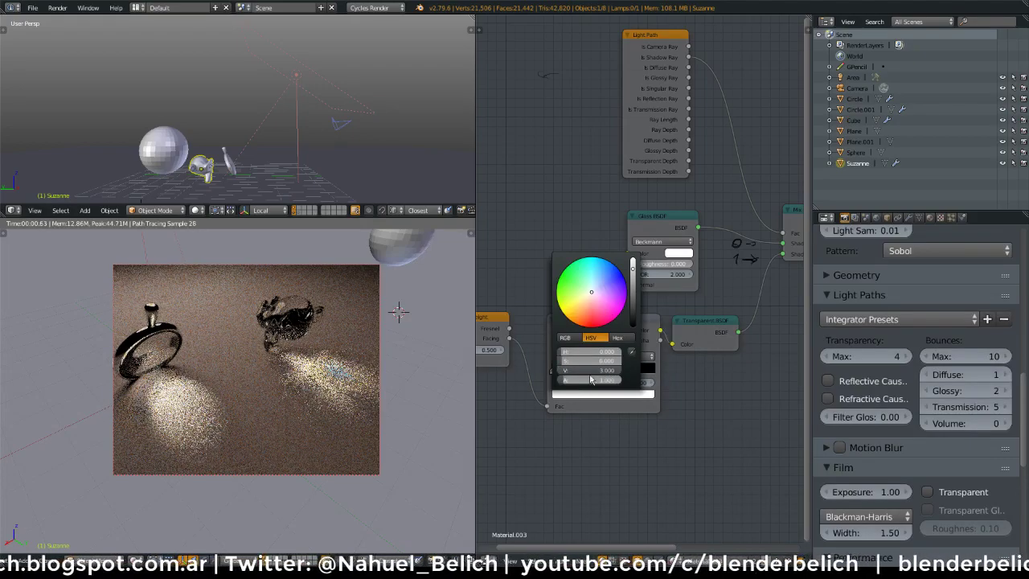
drag(572, 372, 556, 370)
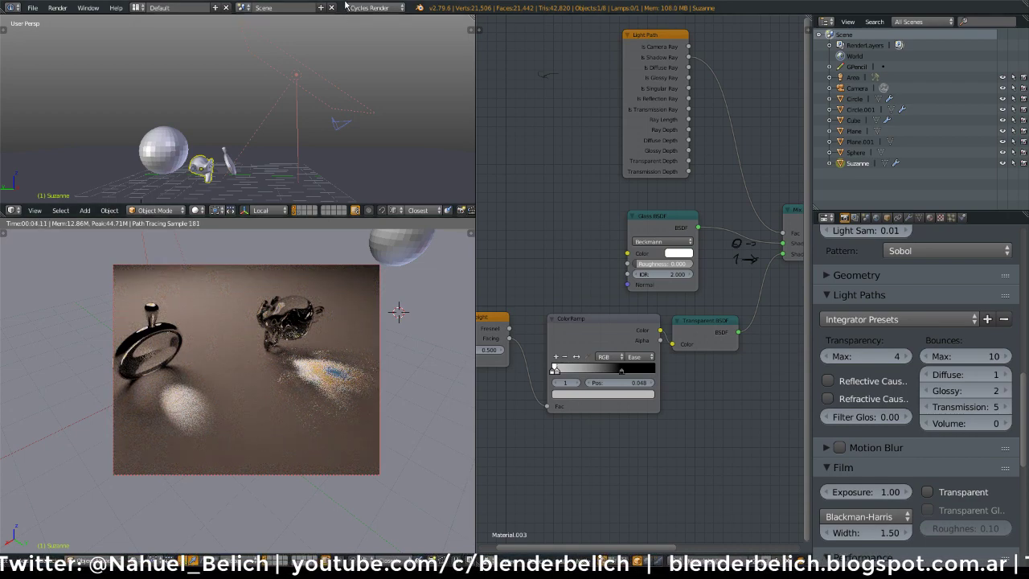
Select the image-projecting lamp and inspect how the Geometry node's Parametric output feeds the image texture's Vector input
right_click(297, 77)
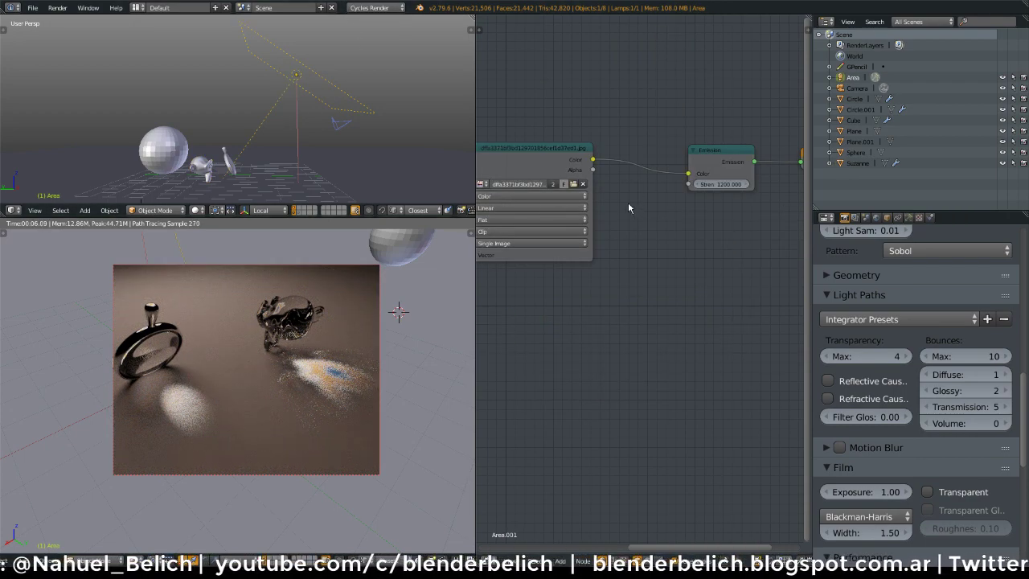
middle_drag(537, 208, 735, 214)
middle_drag(646, 246, 646, 272)
drag(632, 320, 608, 311)
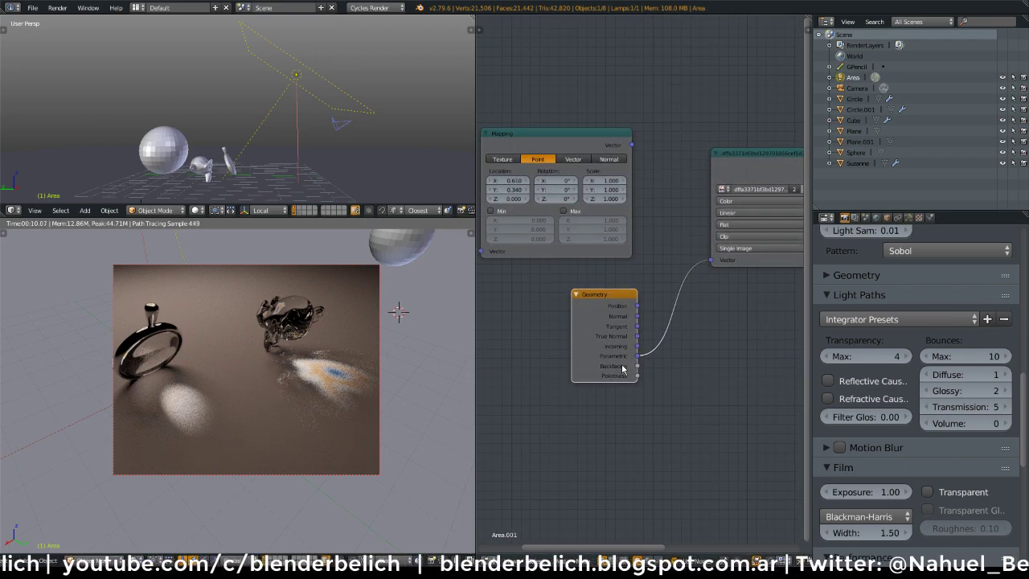
scroll(624, 370, up, 3)
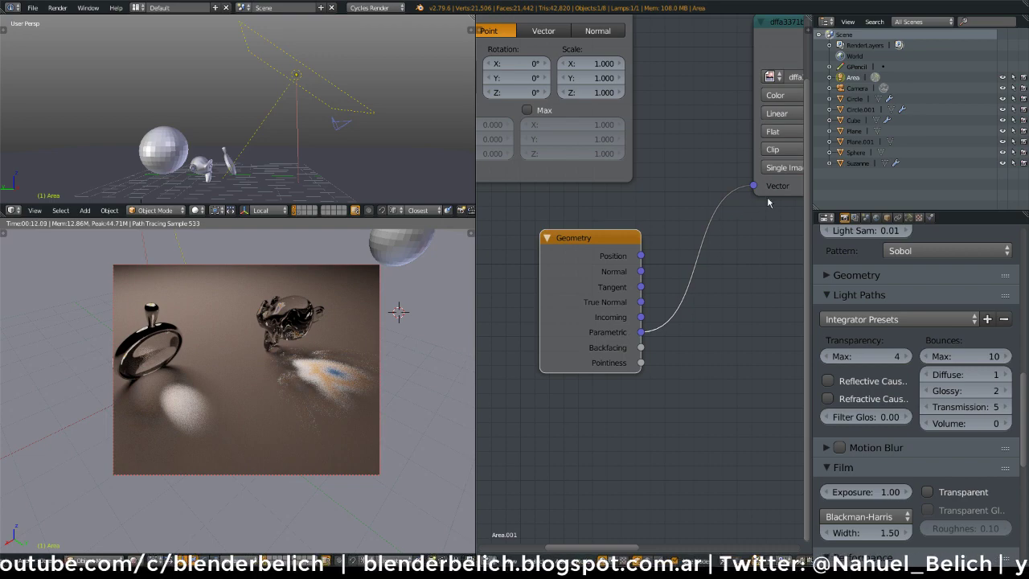
Examine the lamp's Texture Coordinate and Mapping nodes beside the Geometry node, nudging the Mapping node into clearer view
middle_drag(530, 242, 673, 351)
scroll(644, 305, down, 3)
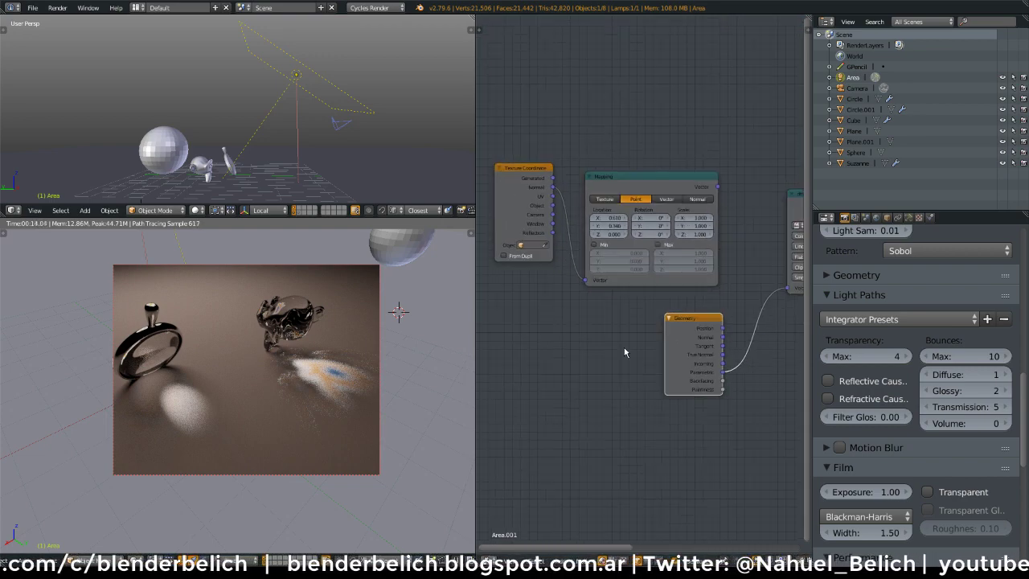
middle_drag(601, 336, 572, 400)
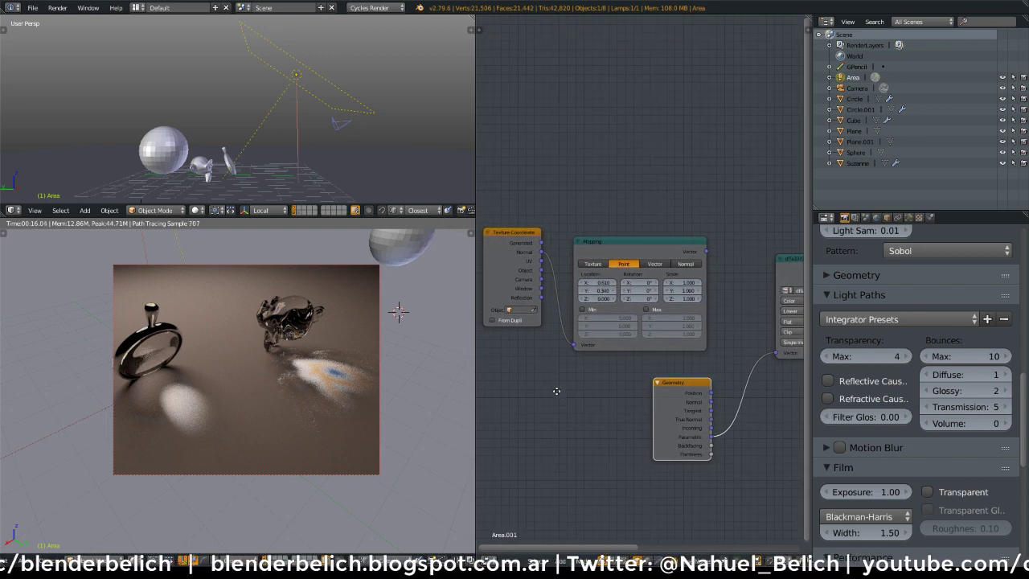
scroll(551, 340, up, 1)
middle_drag(524, 257, 553, 253)
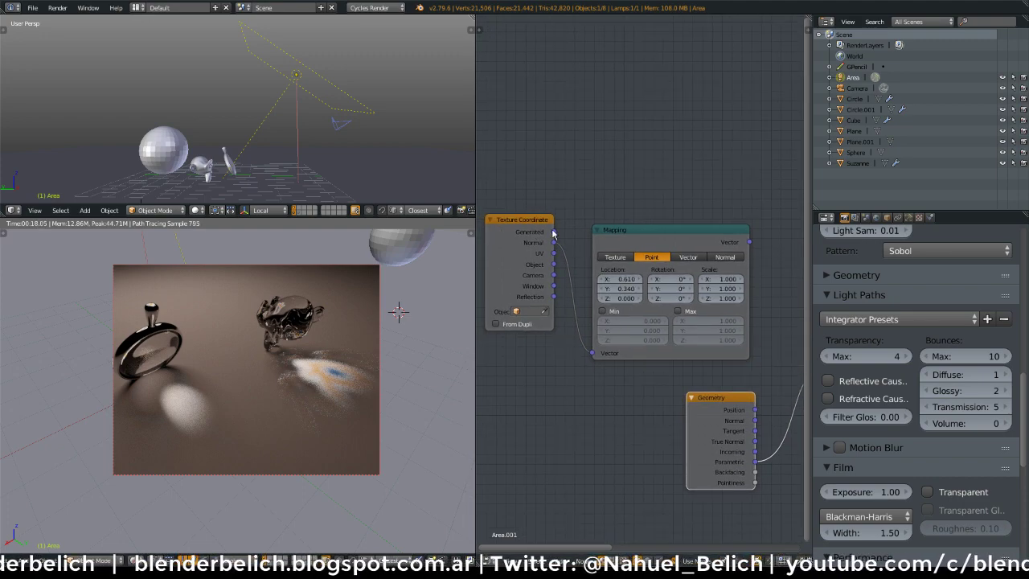
middle_drag(657, 344, 563, 277)
drag(611, 198, 632, 195)
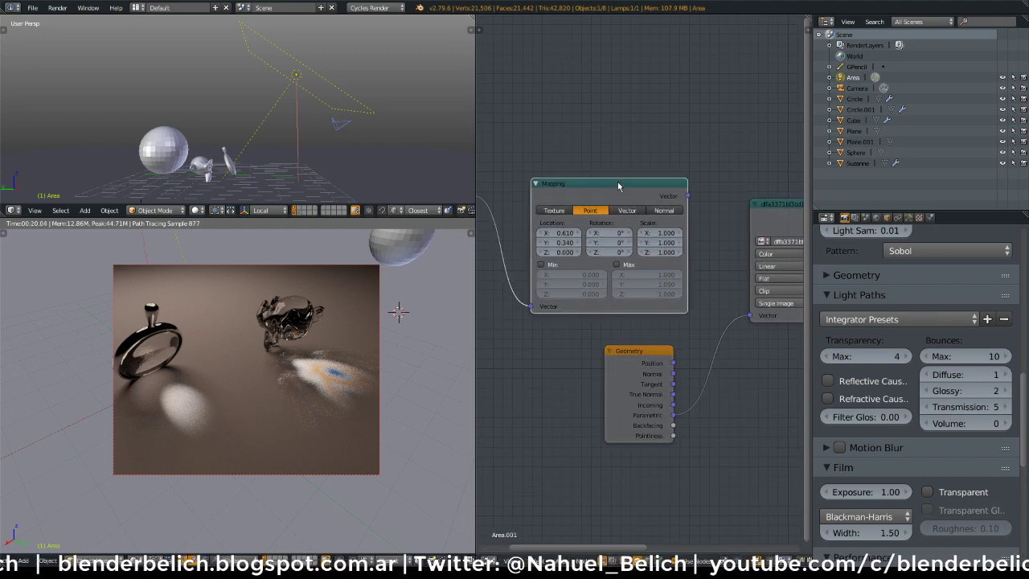
middle_drag(670, 219, 631, 244)
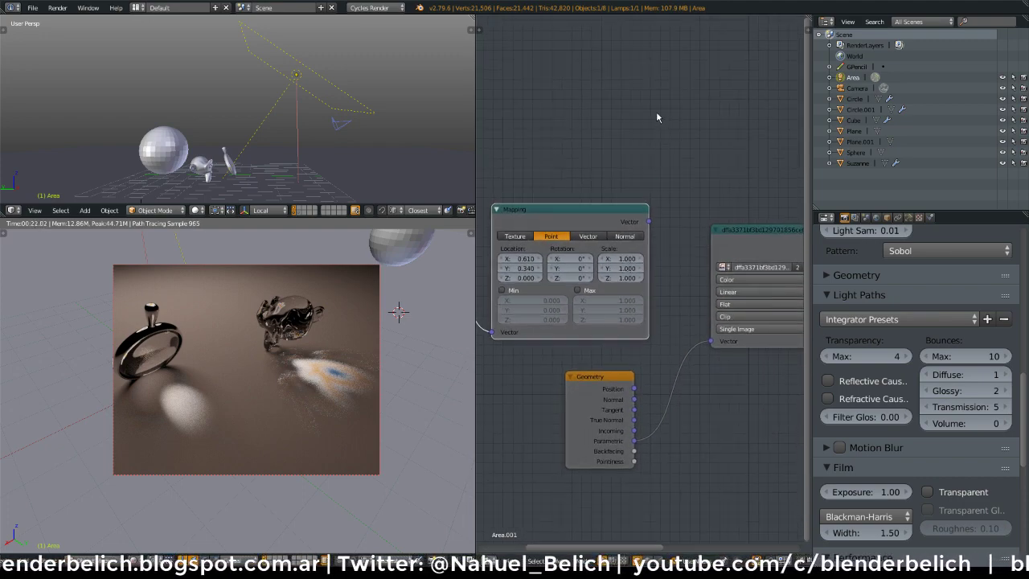